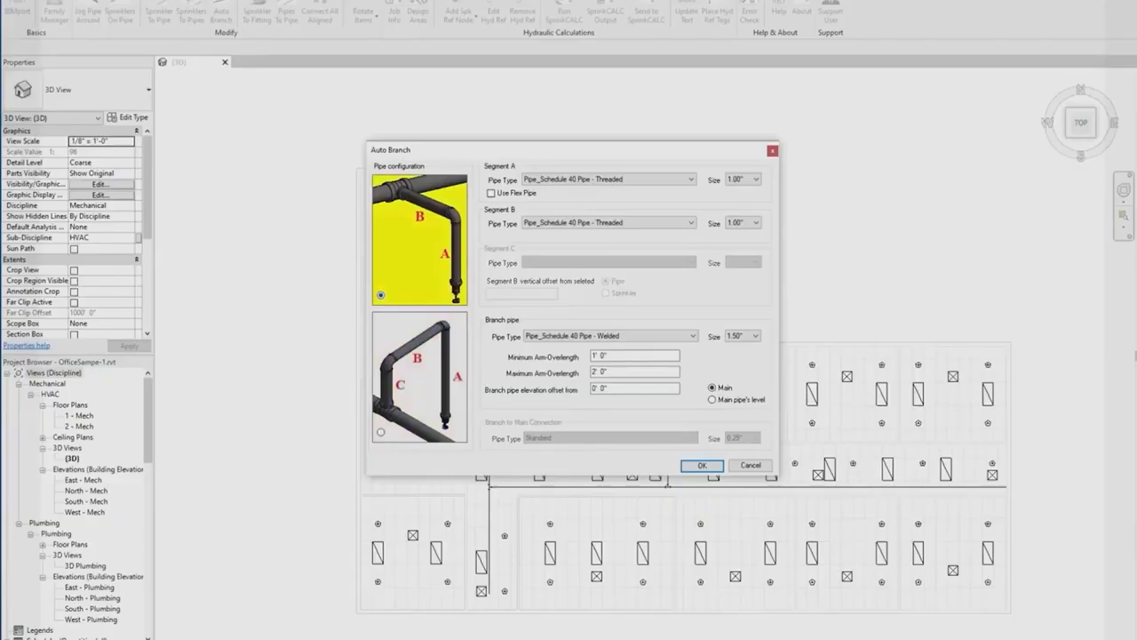
- Accept the Auto Branch settings and proposed layout for the 29 sprinklers, then orbit in on the armovers
key(Return)
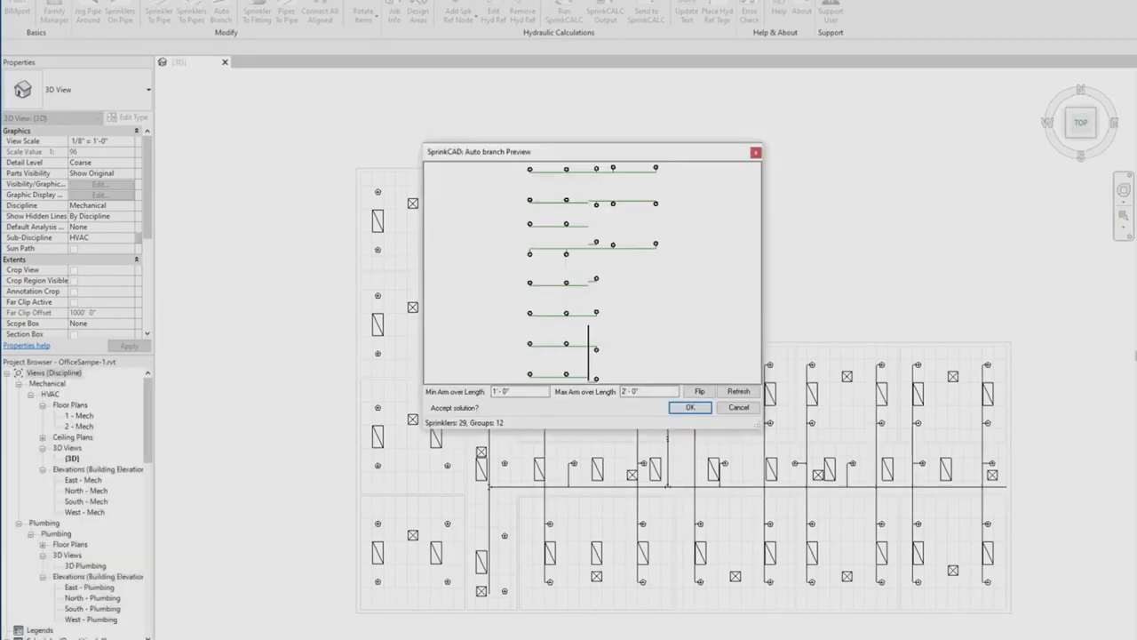
key(Return)
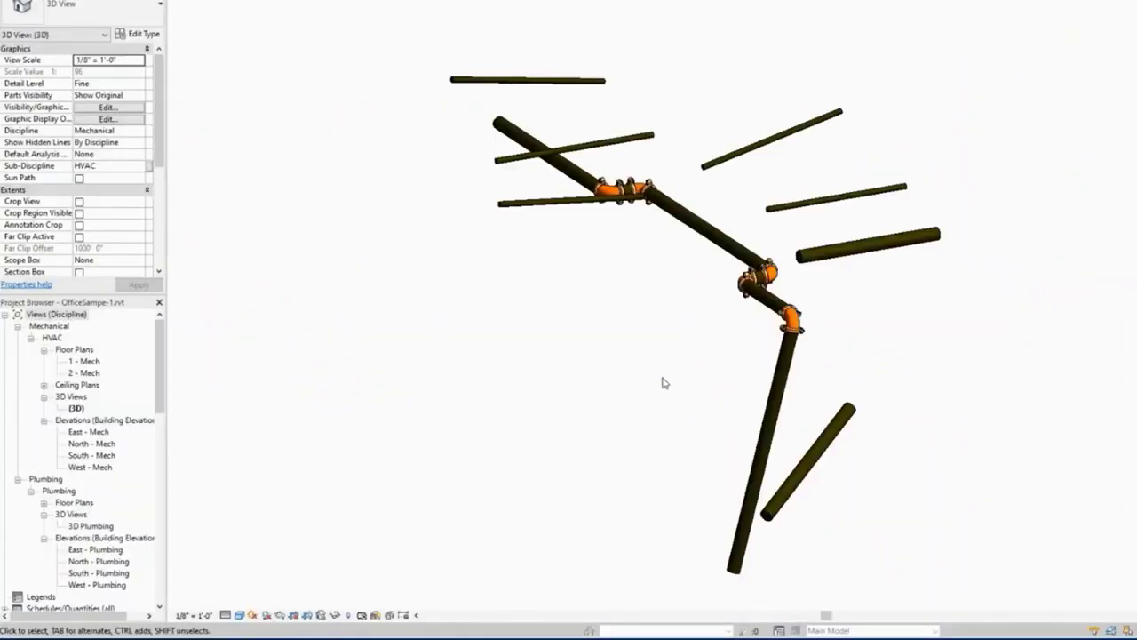
shift+middle_drag(662, 383, 903, 250)
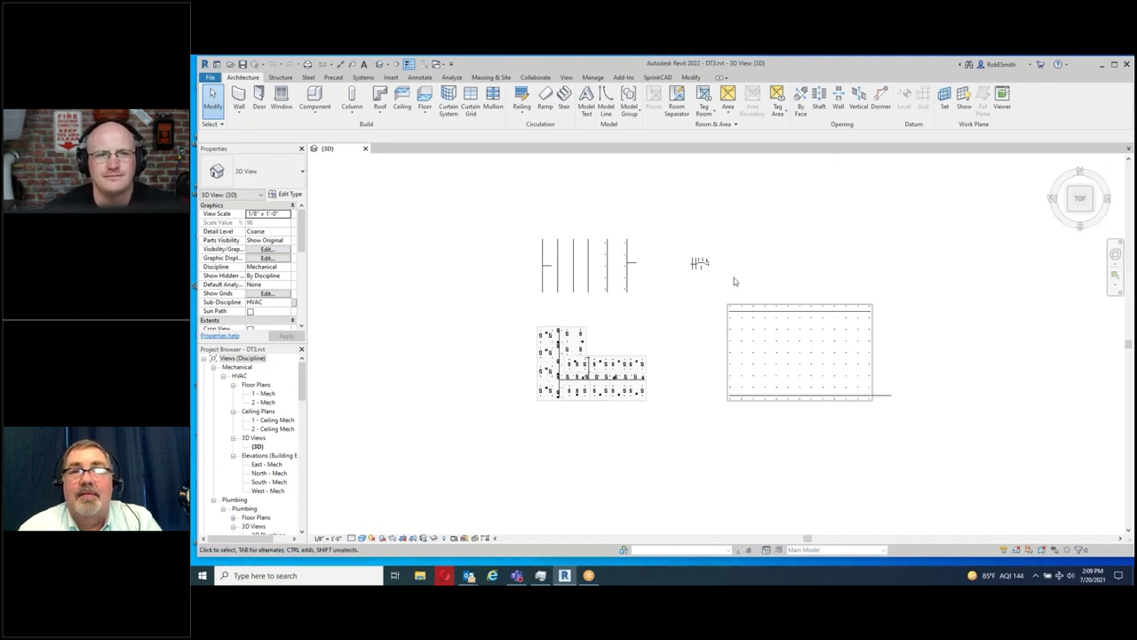
- Orbit, pan and zoom an isometric view onto the small pipe run and its armover drops
click(1090, 206)
scroll(701, 319, up, 5)
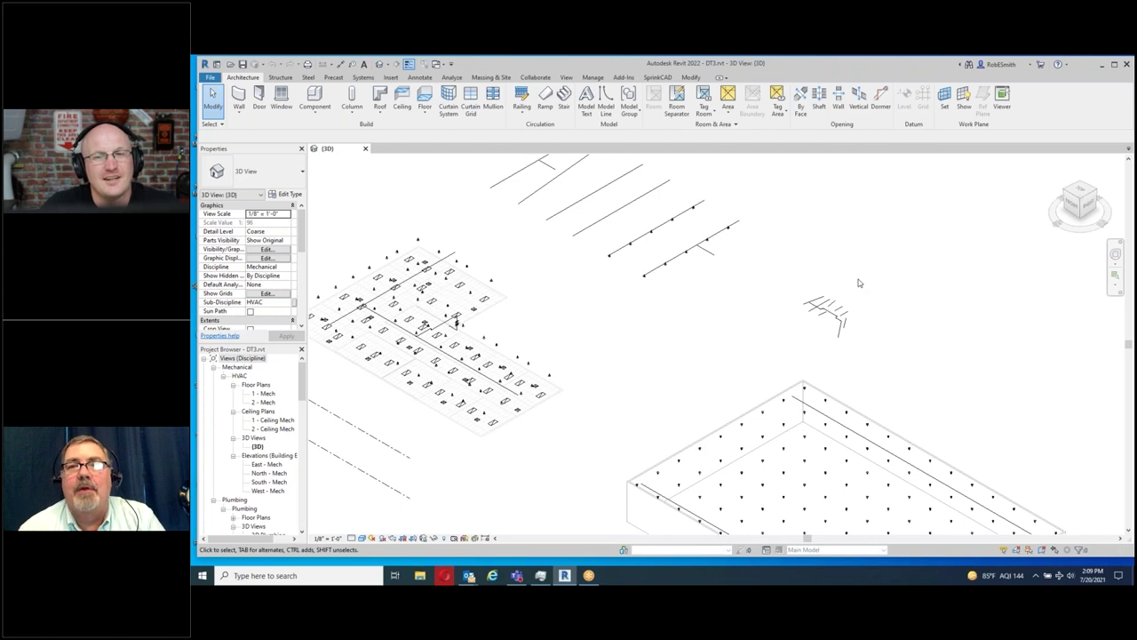
scroll(837, 327, up, 5)
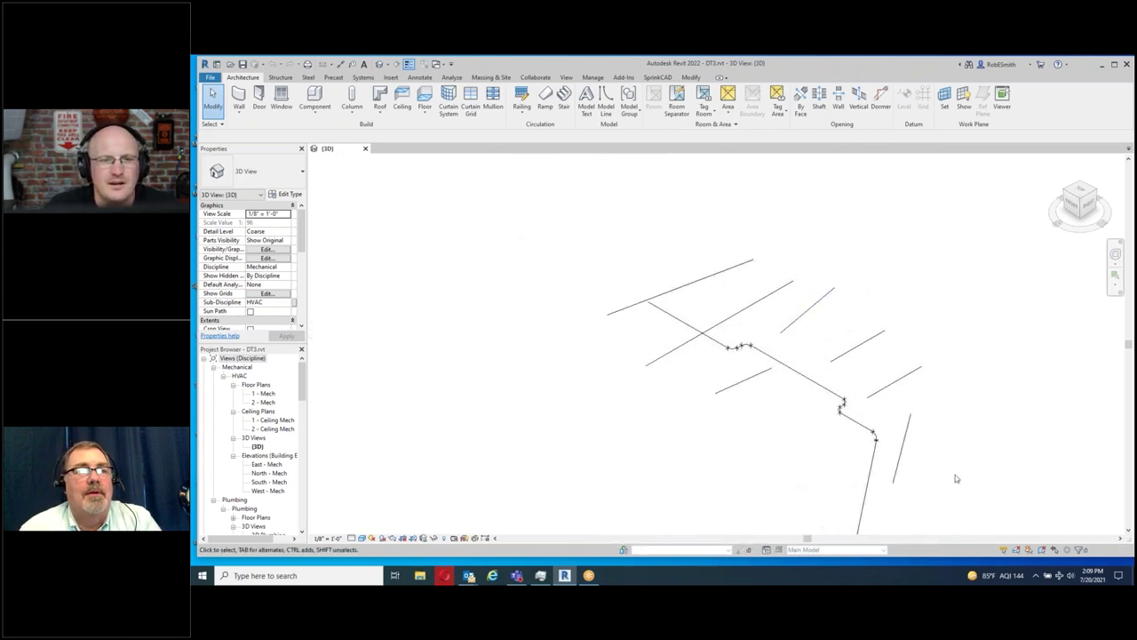
middle_drag(955, 478, 866, 422)
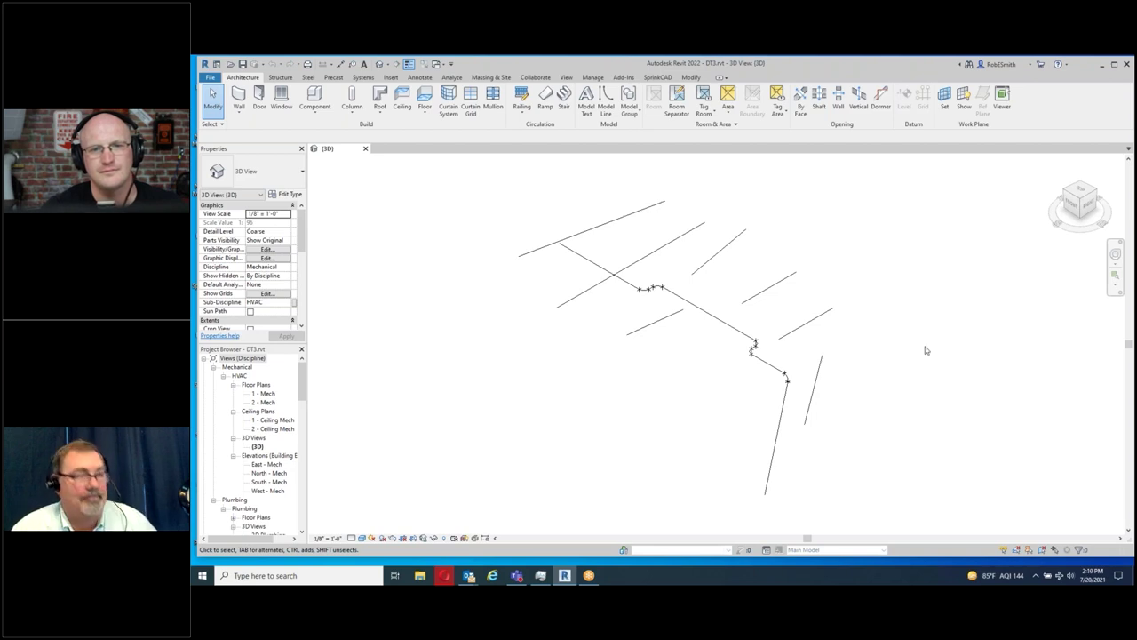
shift+middle_drag(858, 307, 874, 351)
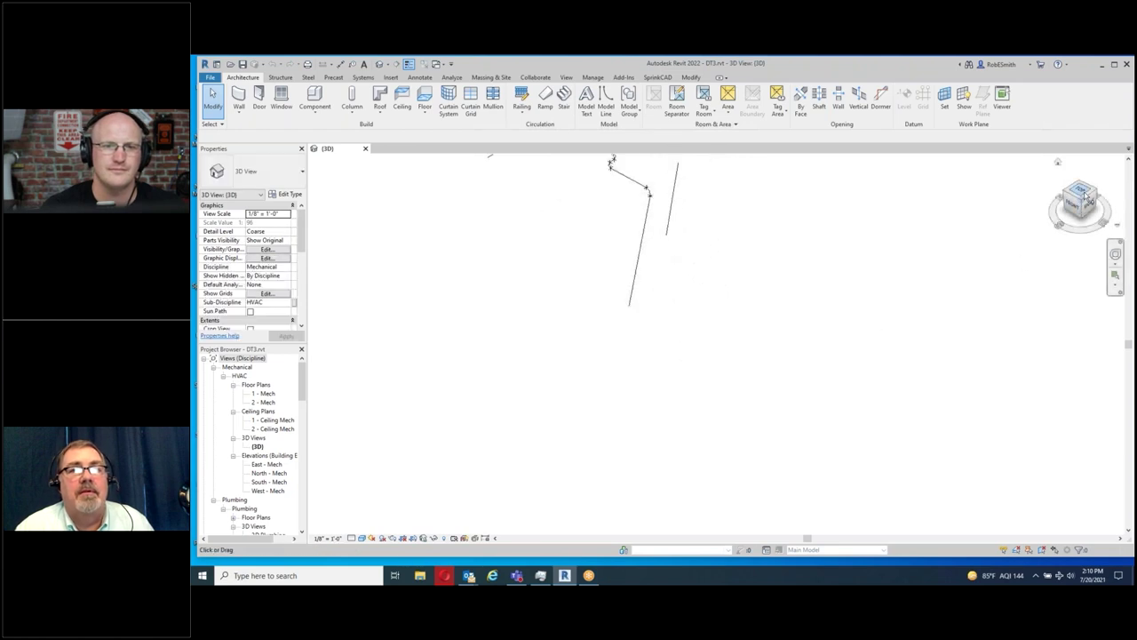
scroll(1029, 394, down, 2)
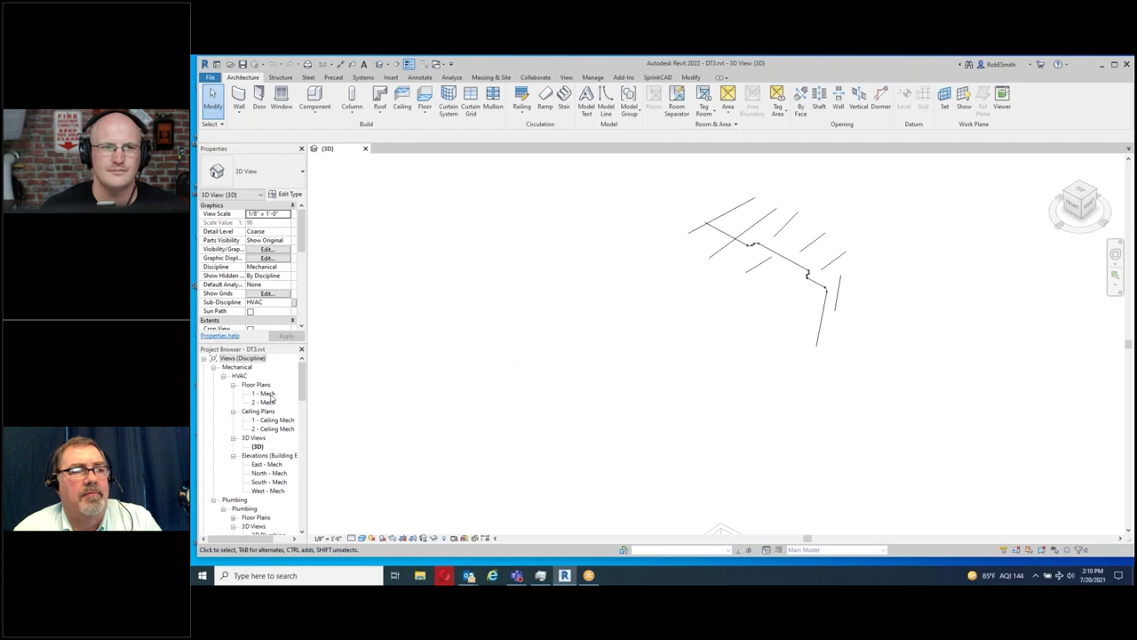
scroll(730, 169, up, 4)
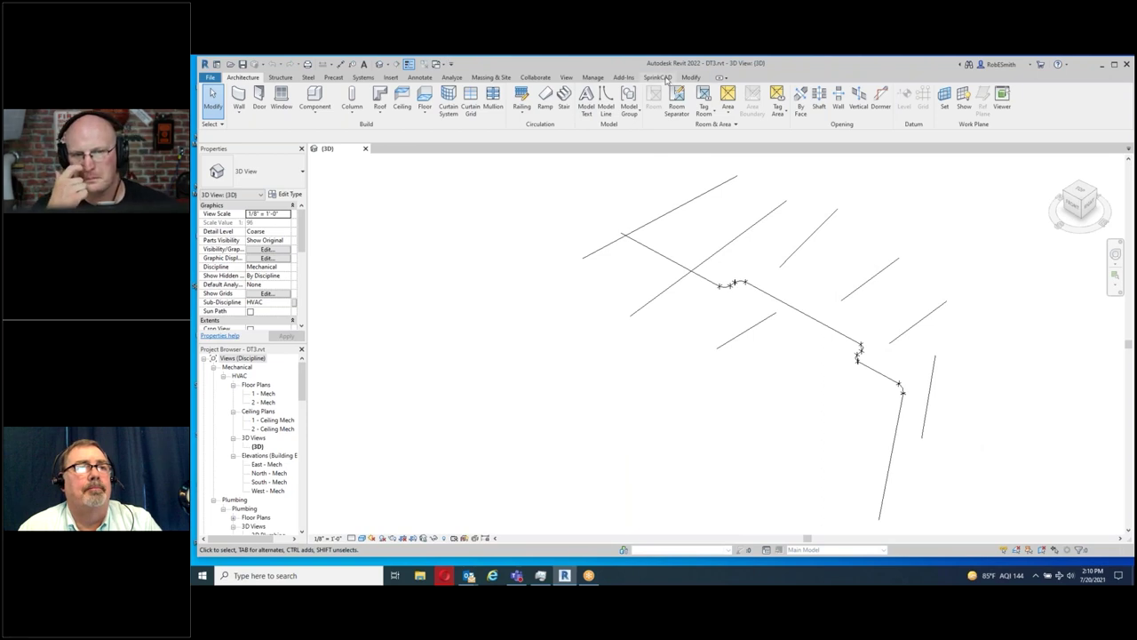
- Switch the ribbon to the SprinkCAD tab
click(664, 78)
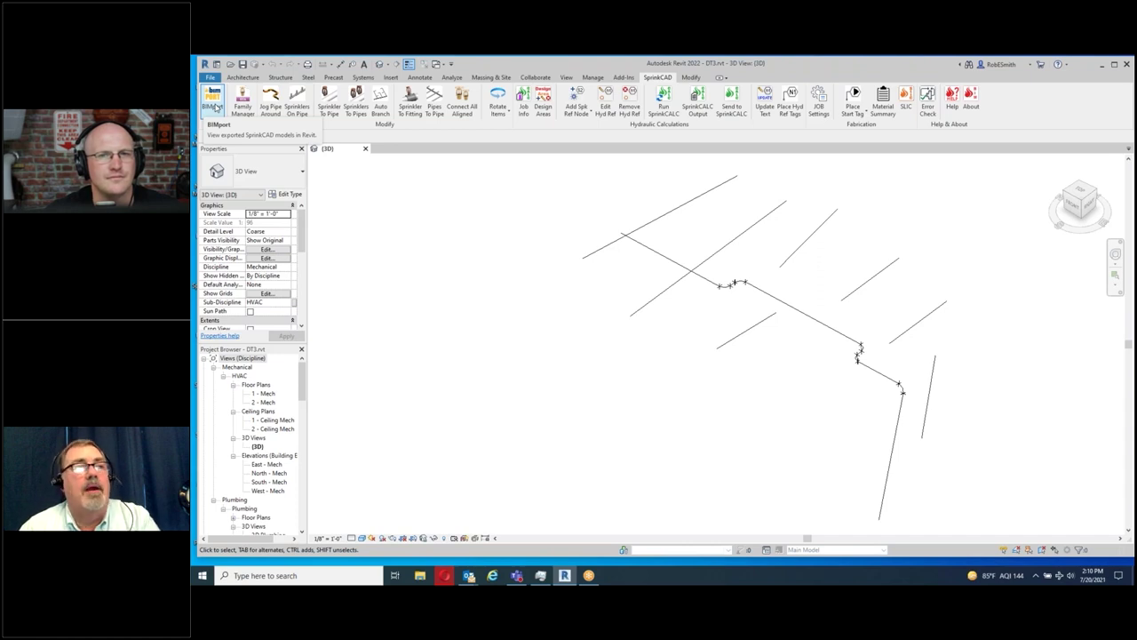
- Open the SprinkCAD Family Manager and browse the Fittings, then the Valves families
click(246, 105)
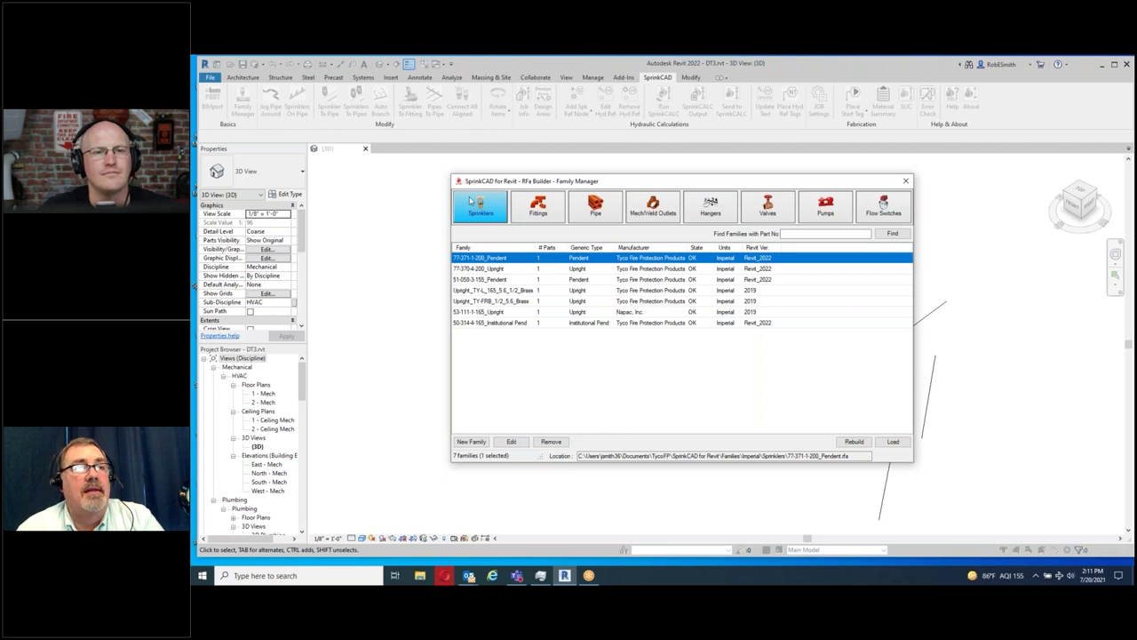
click(545, 206)
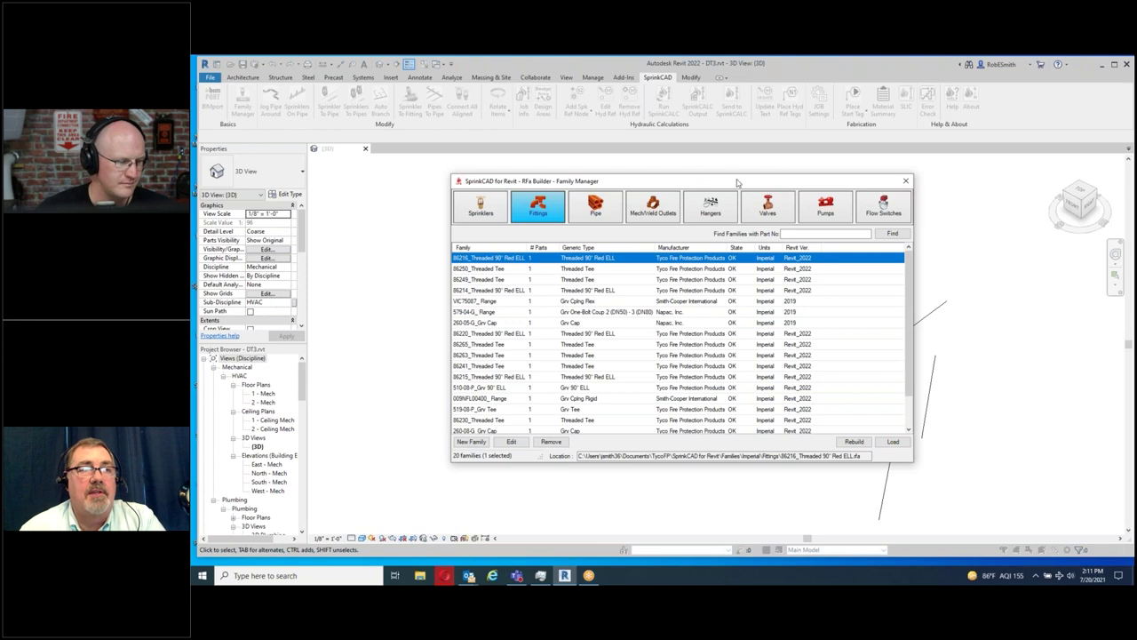
click(768, 206)
- Start a new Alarm GxG valve family, cancel it, and close the Family Manager
click(472, 441)
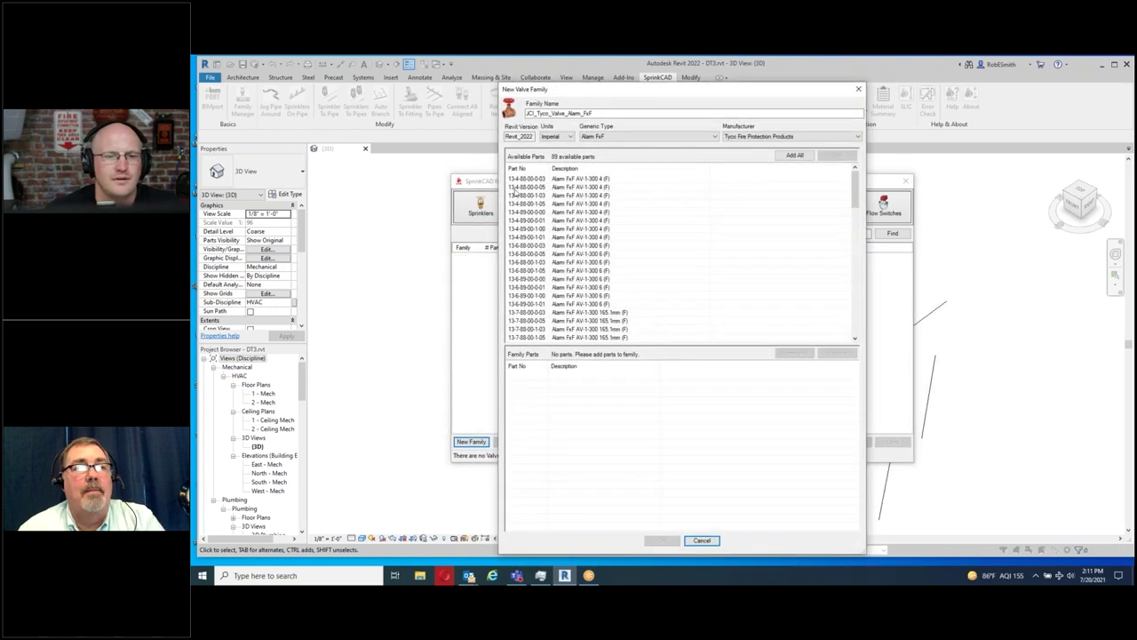
click(627, 138)
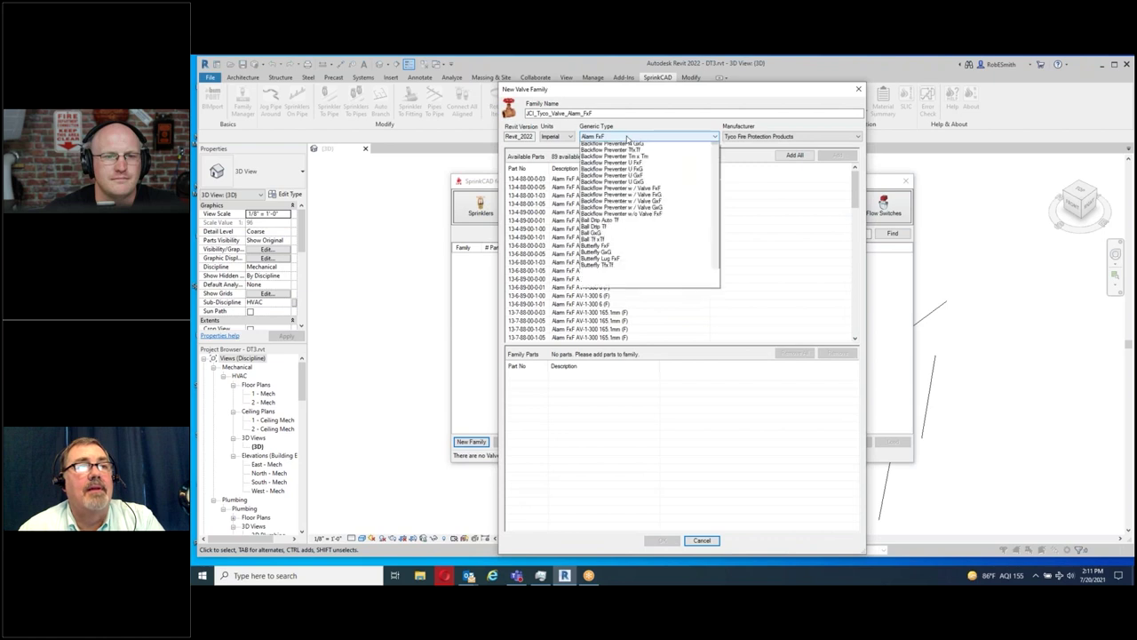
click(609, 158)
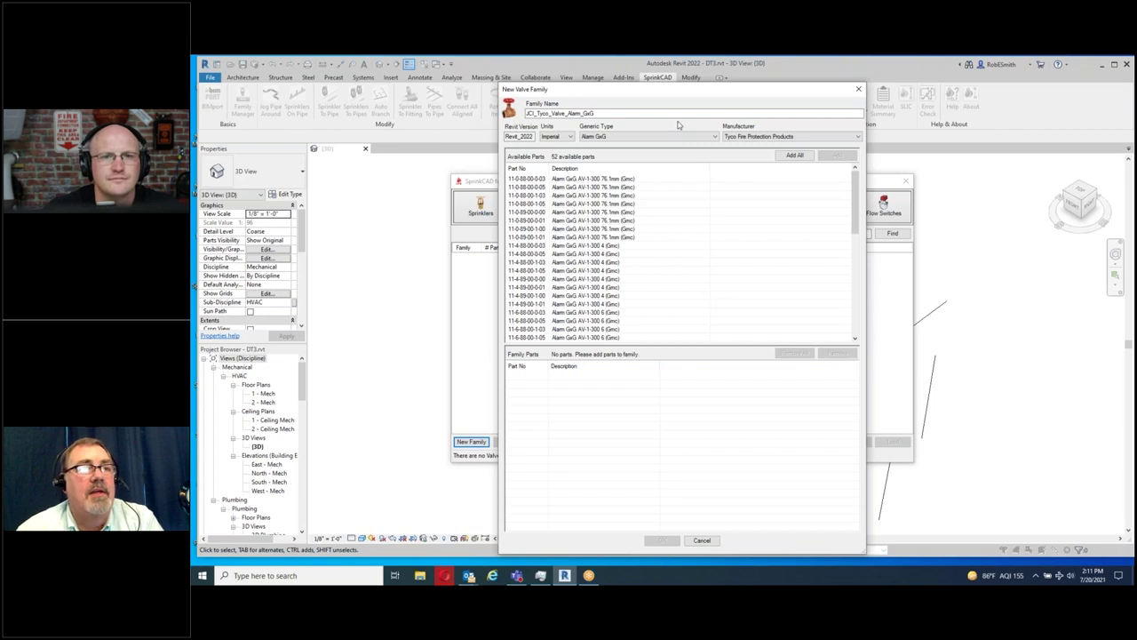
click(702, 542)
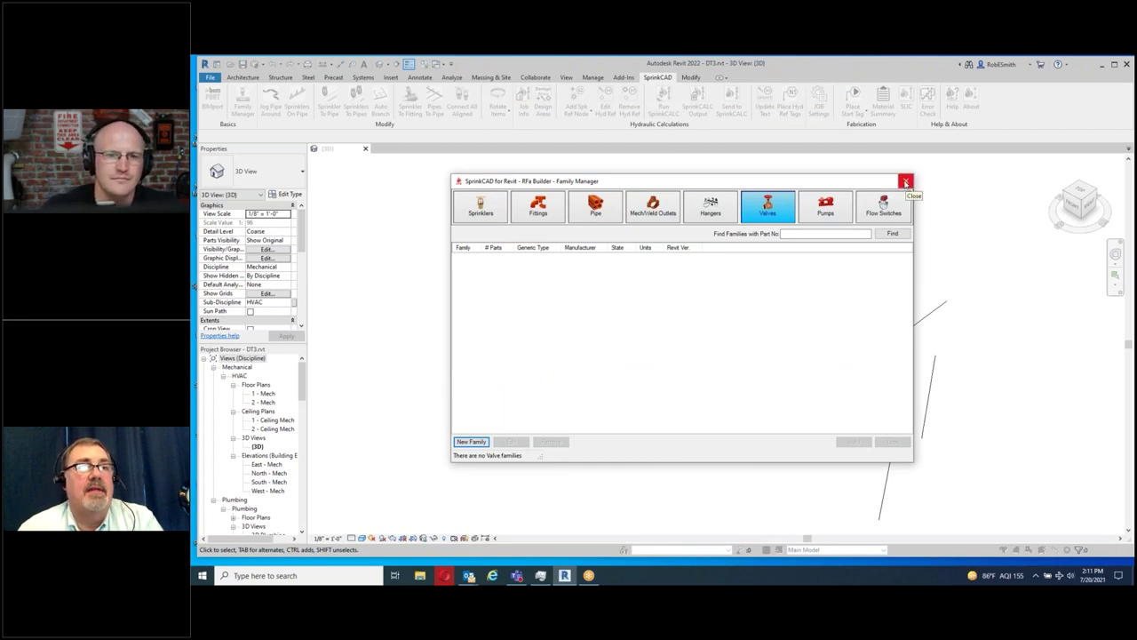
click(906, 183)
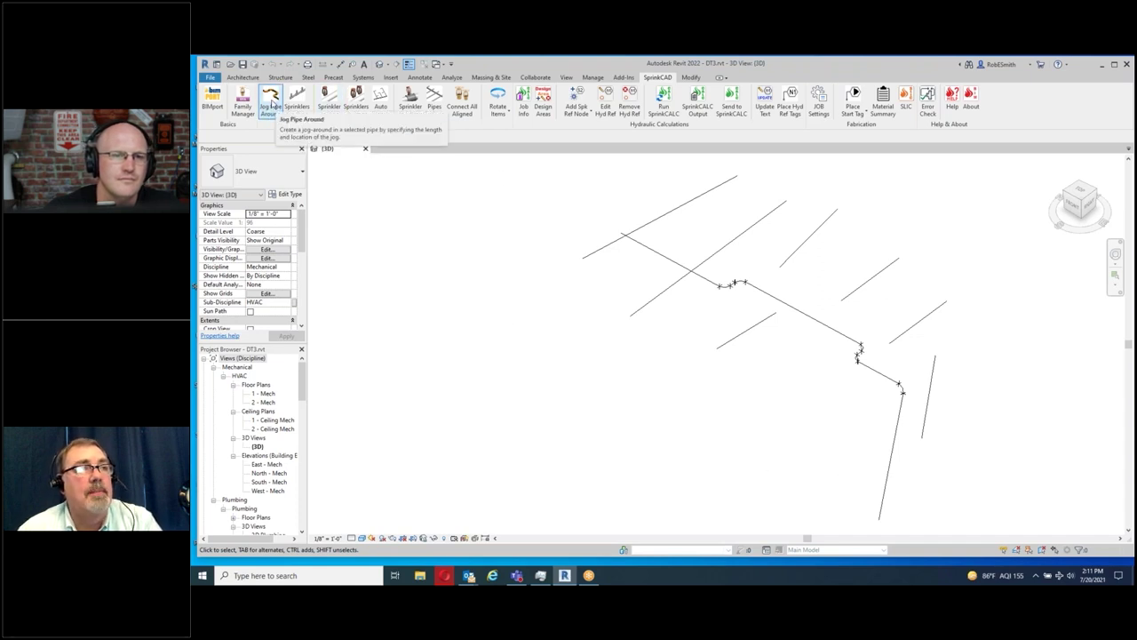
- Select the loose sloped 1 1/2" Schedule 40 branch pipe in the 3D view
scroll(702, 353, down, 5)
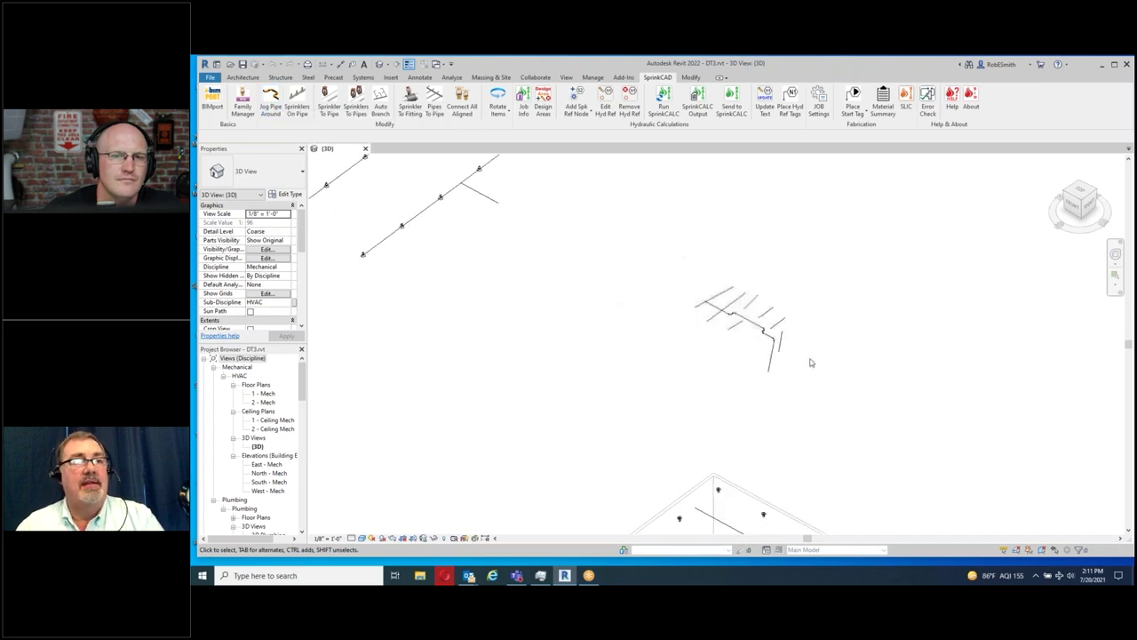
scroll(702, 353, down, 2)
scroll(583, 327, up, 3)
scroll(657, 345, up, 3)
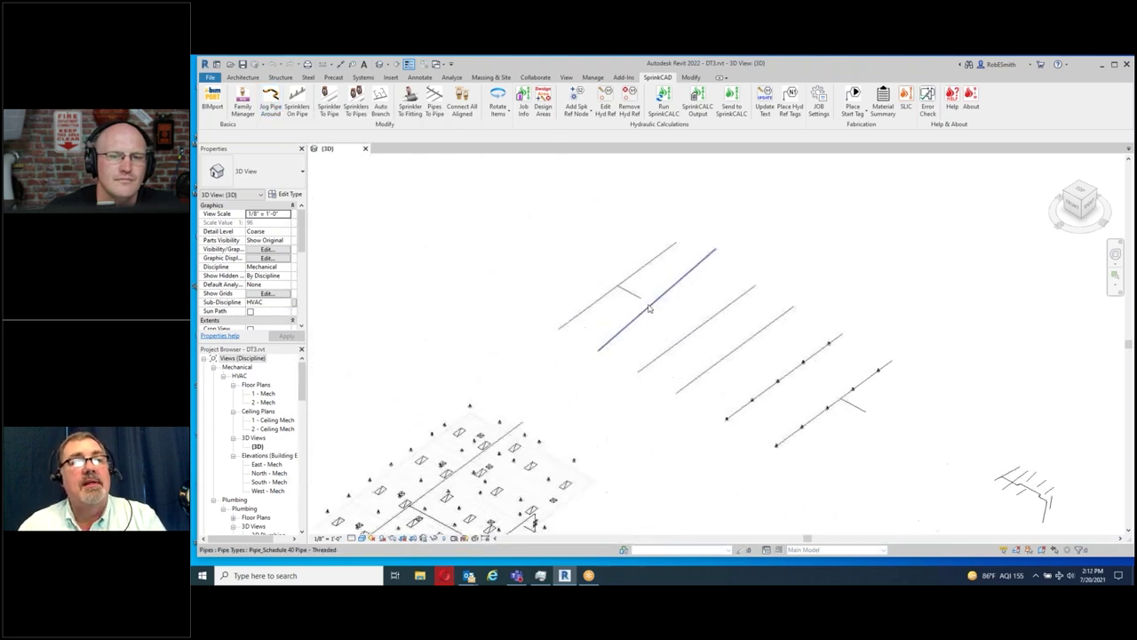
scroll(653, 336, up, 1)
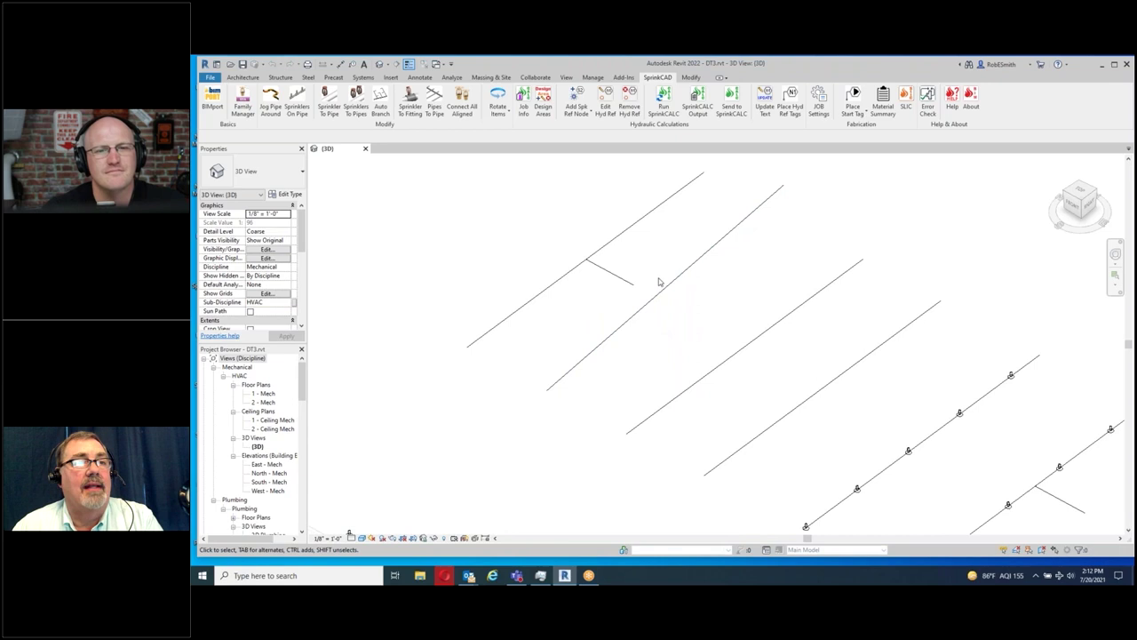
scroll(684, 281, down, 1)
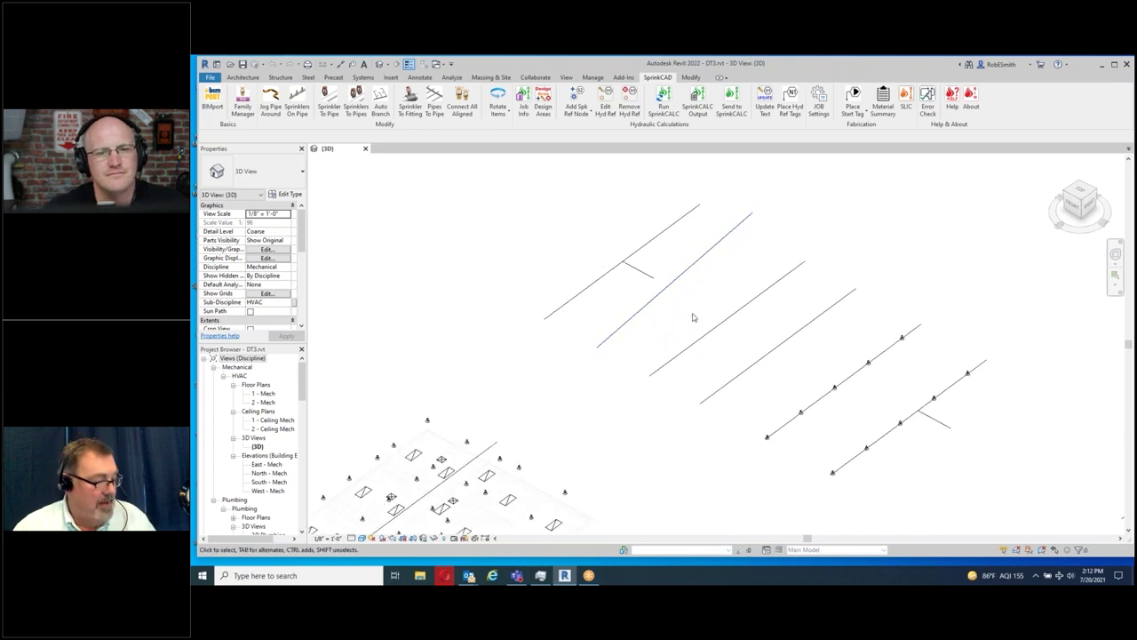
click(688, 276)
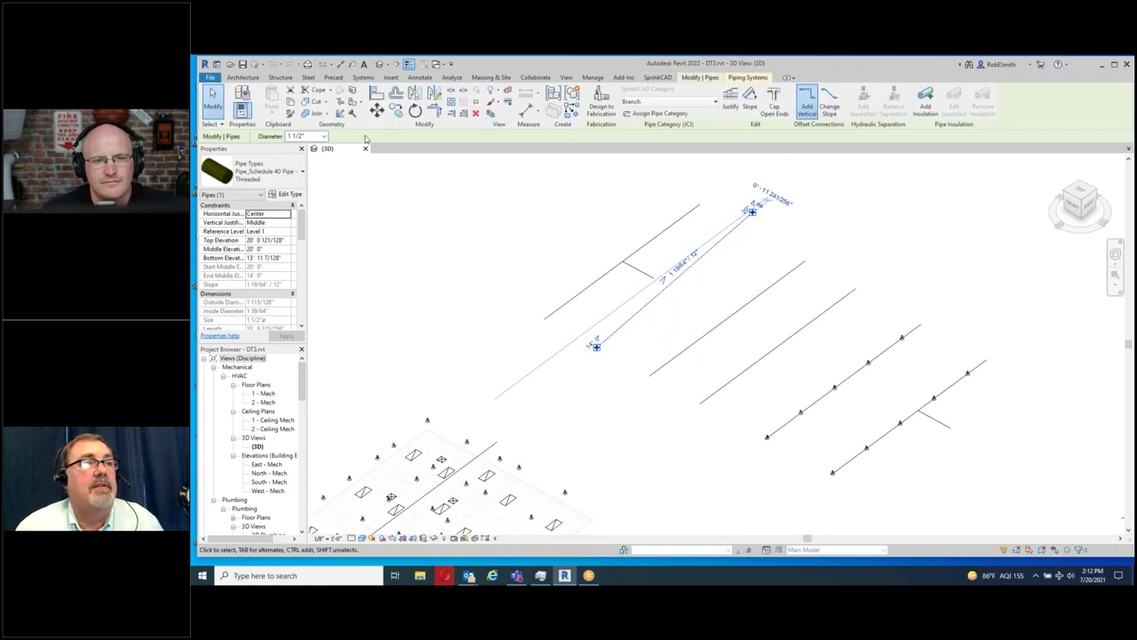
- Move the sloped branch pipe with MV to a clear area away from the other pipes
key(m)
key(v)
click(513, 273)
scroll(514, 273, down, 4)
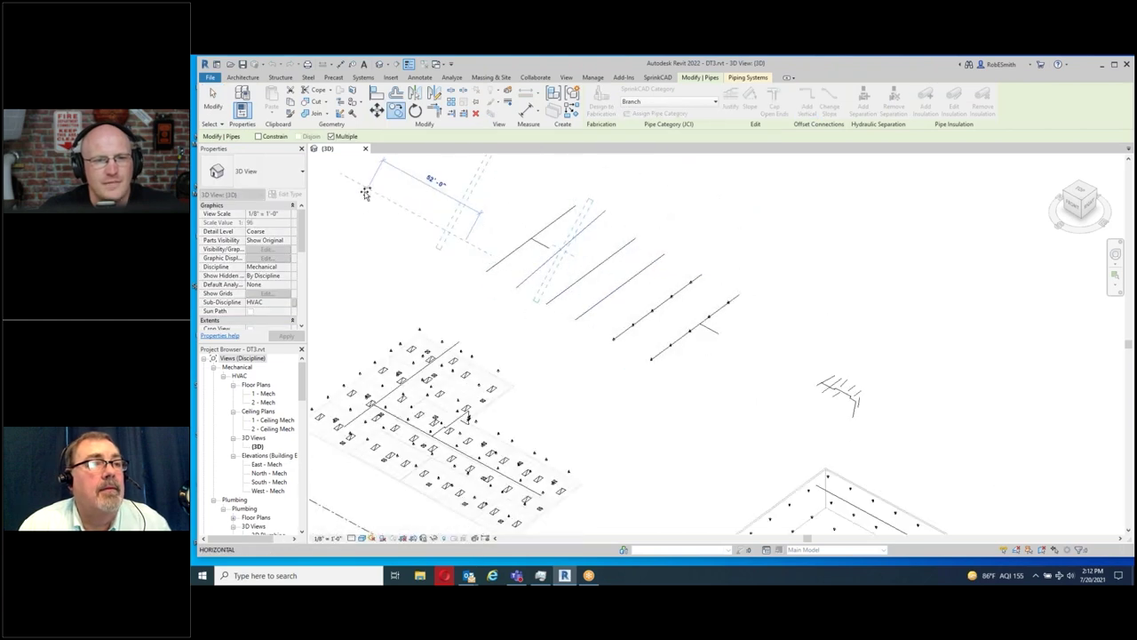
click(514, 222)
middle_drag(513, 222, 674, 318)
scroll(577, 269, up, 6)
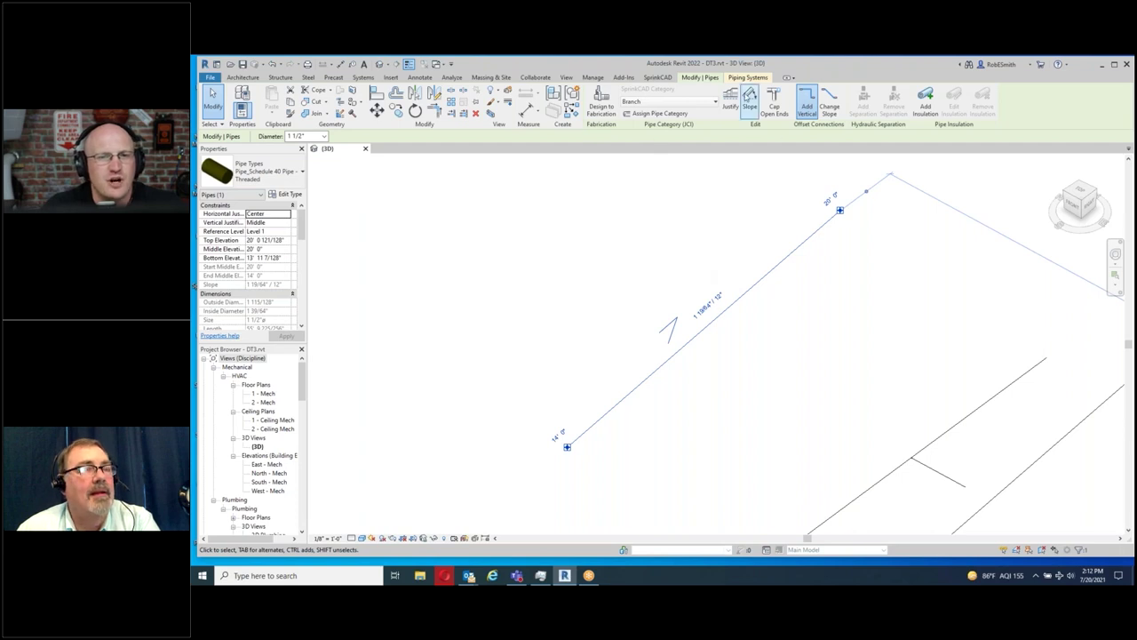
click(657, 77)
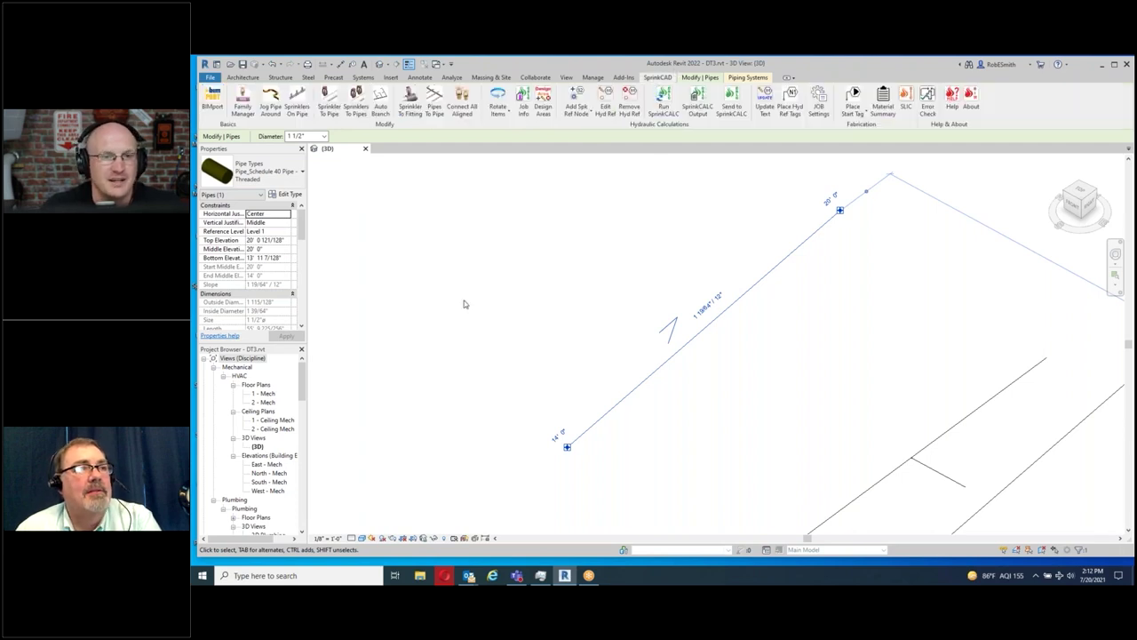
- Bring up Jog Pipe Around for the moved pipe and select its vertical offset value
click(270, 103)
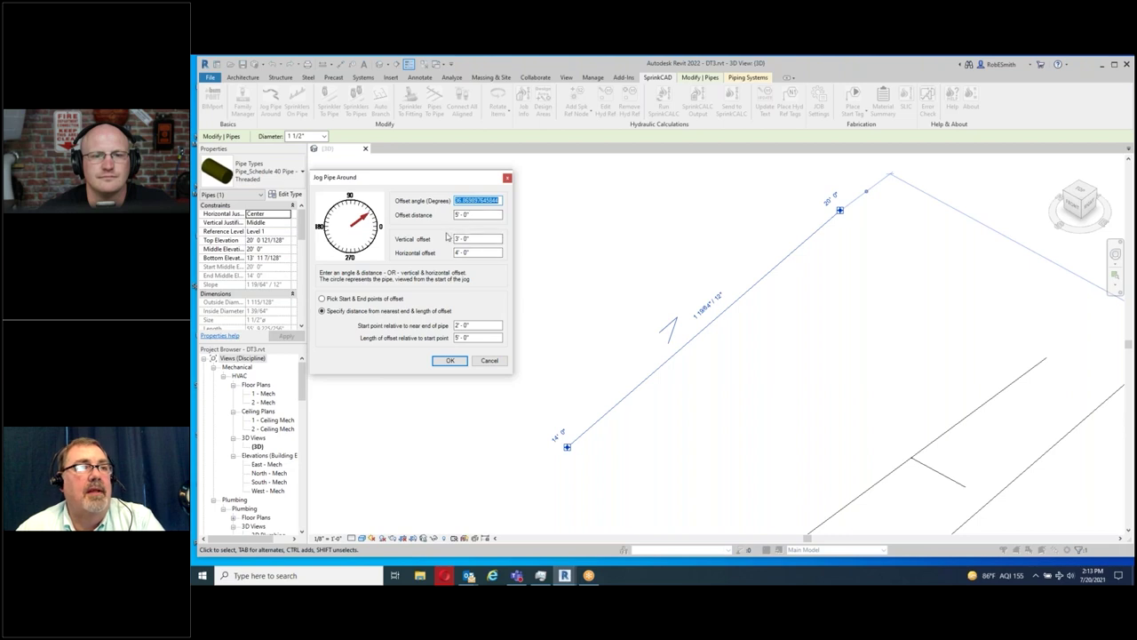
drag(479, 238, 431, 238)
- Set the jog to 2' vertical offset, 3' horizontal offset and 5' length, and confirm
text(2)
key(Tab)
text(3)
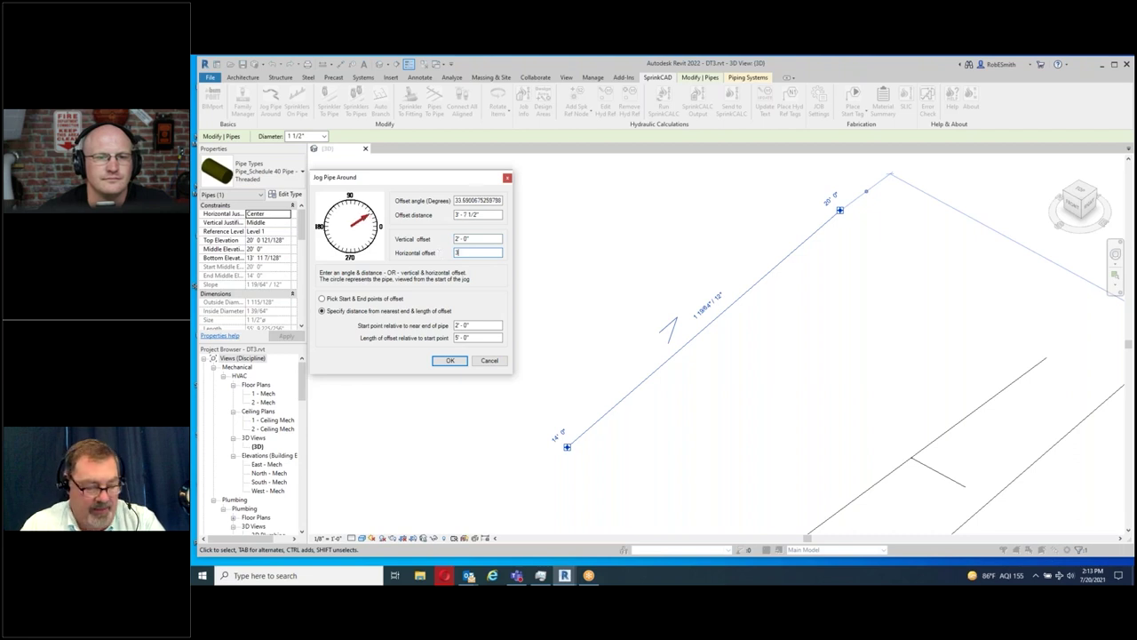
text('4)
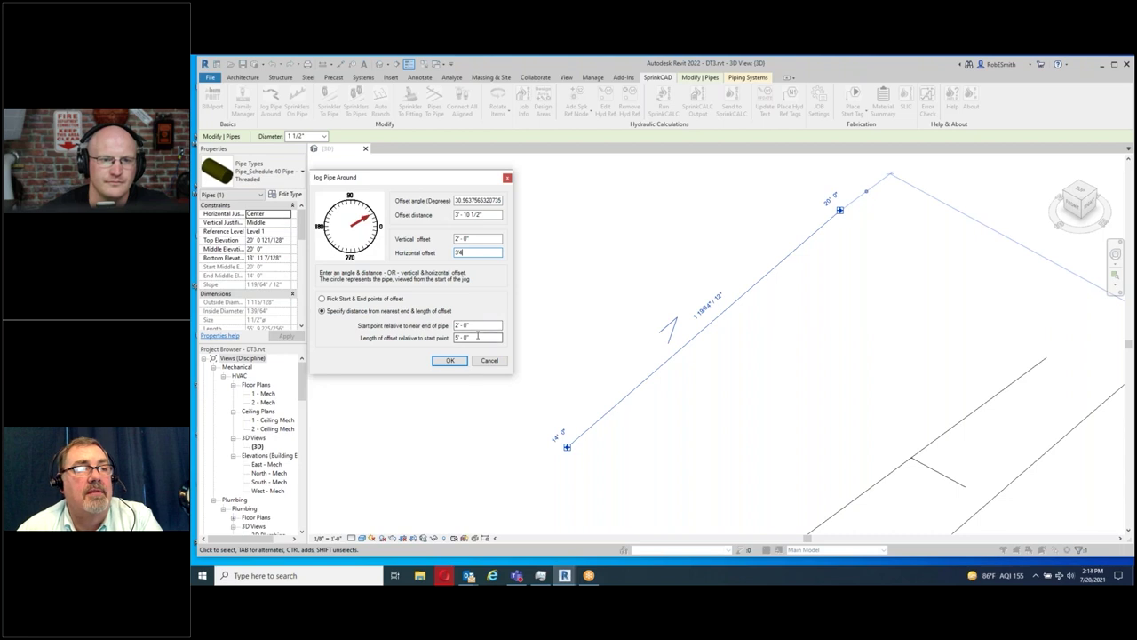
click(451, 362)
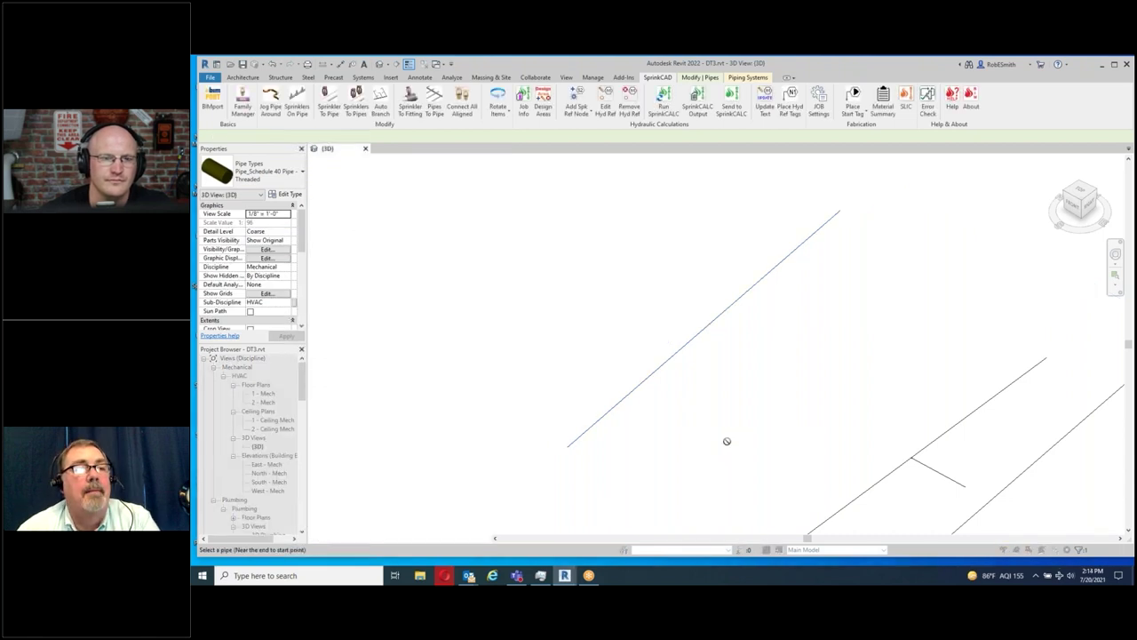
- Apply jogs at two points near the branch pipe's lower end and end the command
click(594, 433)
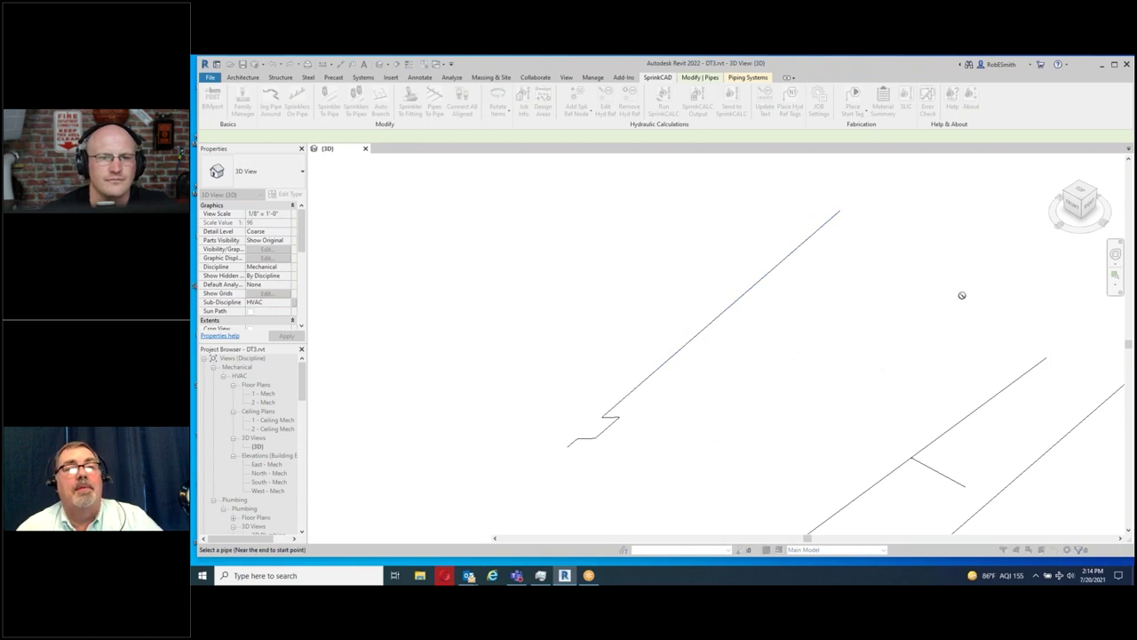
click(569, 455)
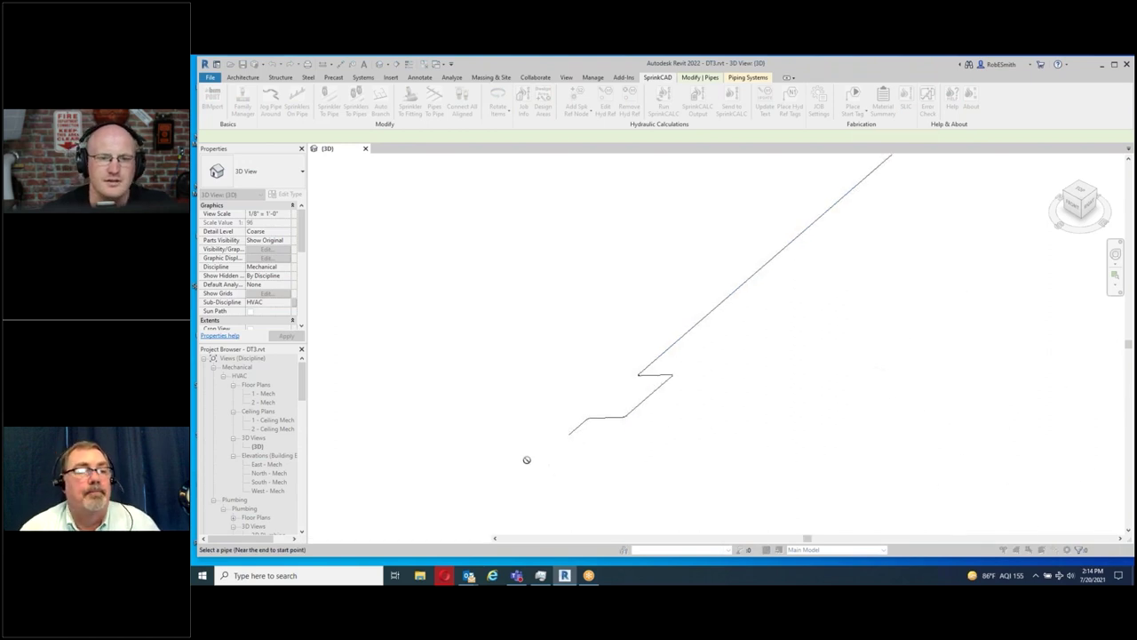
key(Escape)
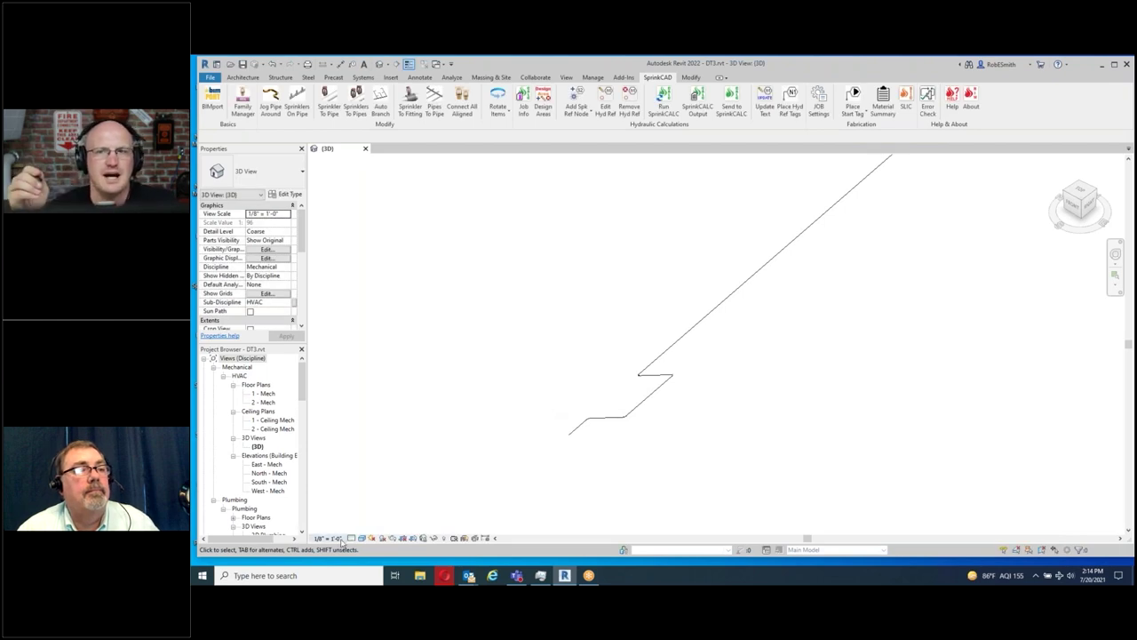
click(352, 538)
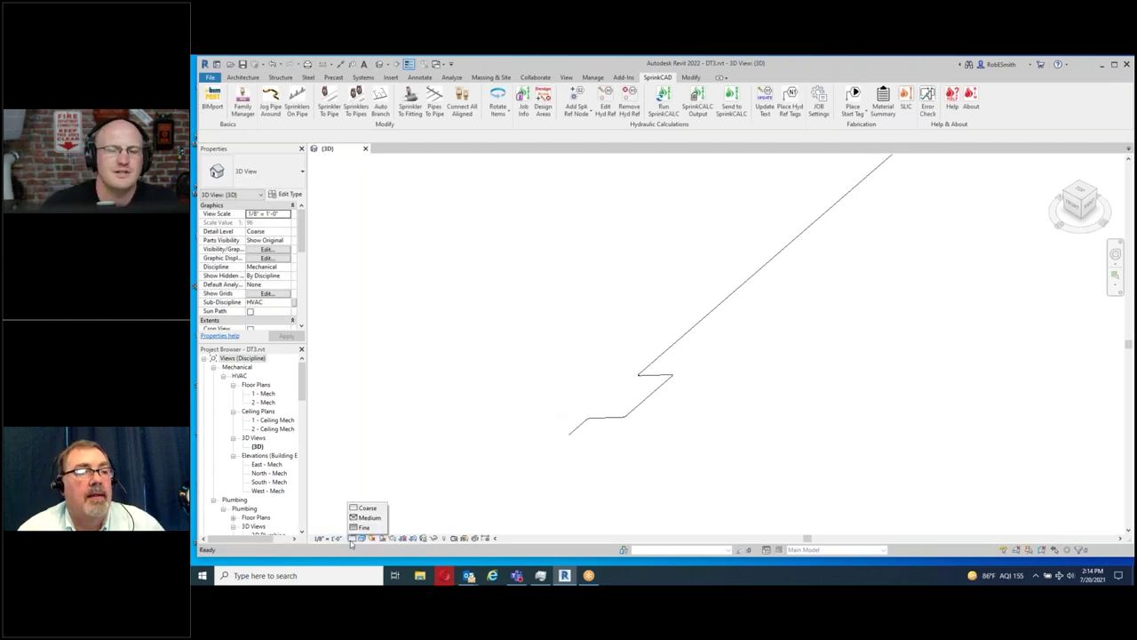
- Switch the 3D view to Fine detail, orbit it, and window-select the jogged pipe run
click(362, 528)
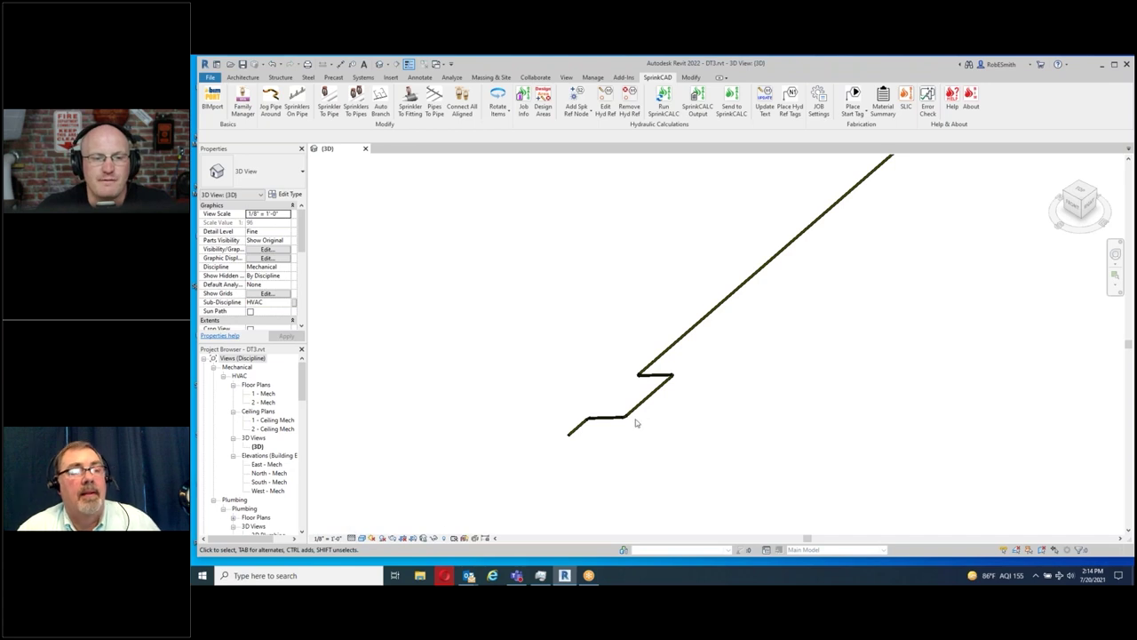
mouse_move(595, 450)
shift+middle_down()
mouse_move(609, 436)
mouse_move(598, 452)
shift+middle_up()
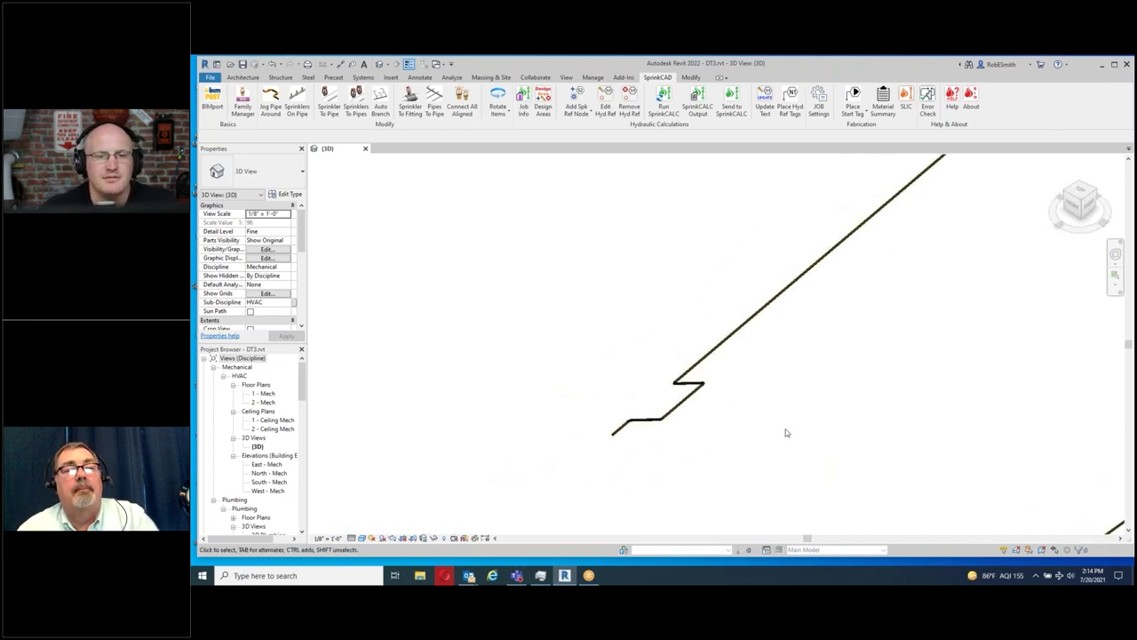
drag(736, 431, 649, 332)
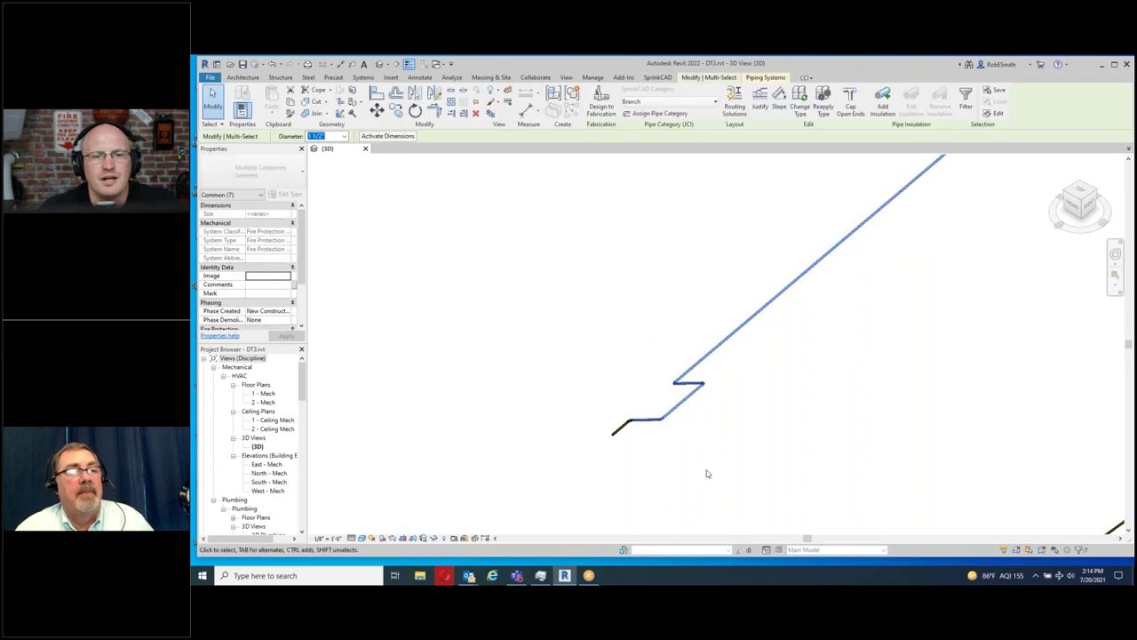
shift+middle_drag(630, 487, 1042, 309)
scroll(1043, 309, up, 4)
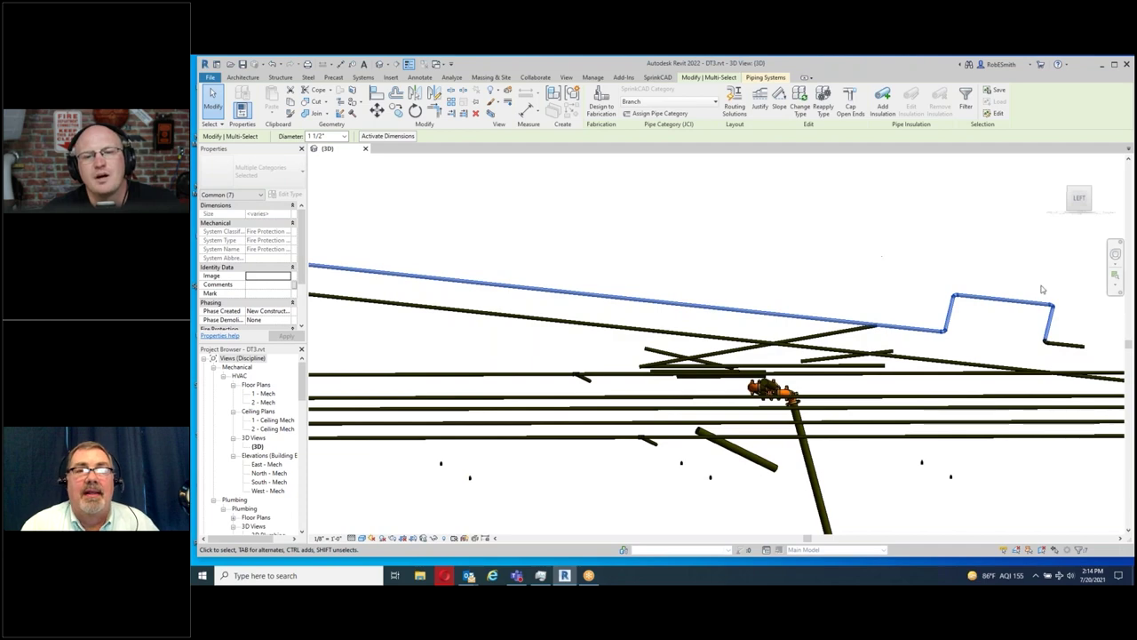
shift+middle_drag(967, 312, 689, 468)
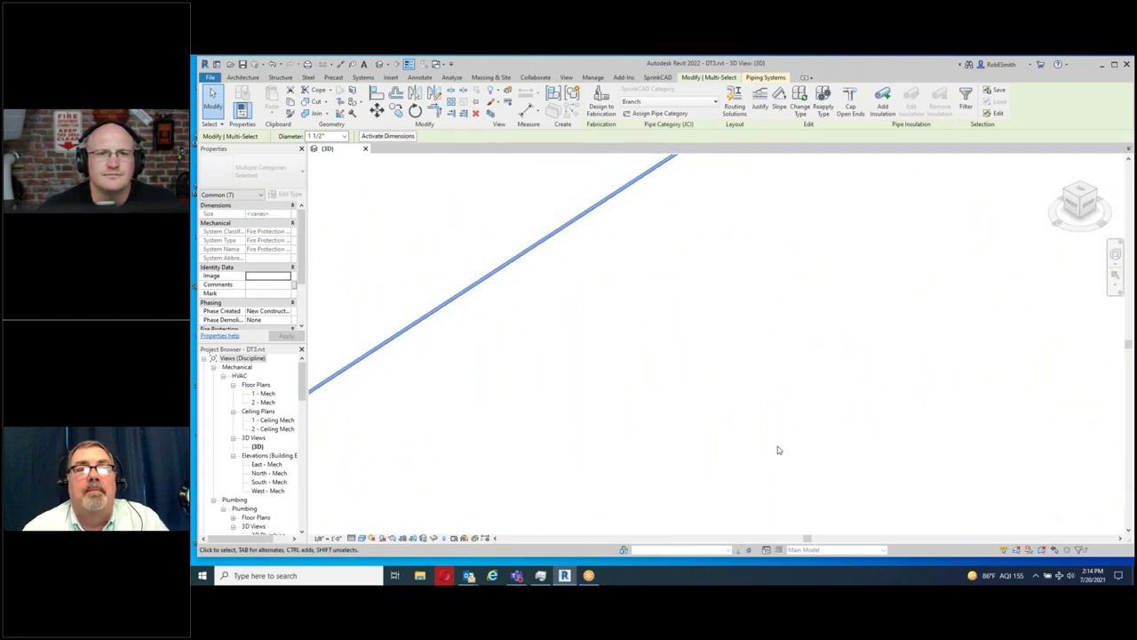
scroll(777, 449, down, 2)
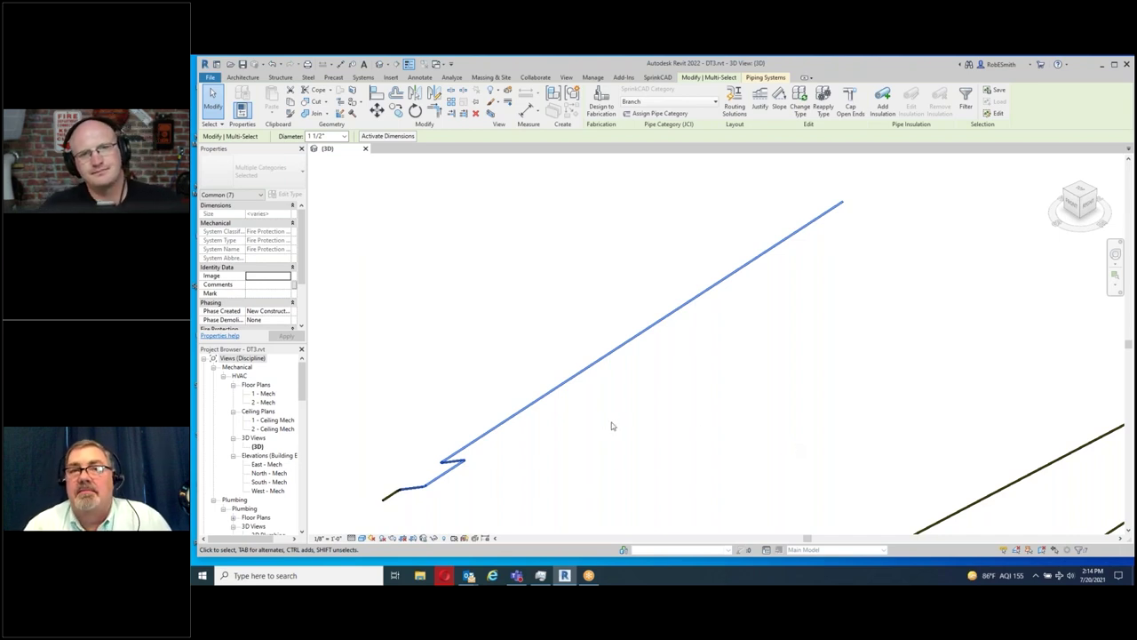
scroll(666, 368, down, 2)
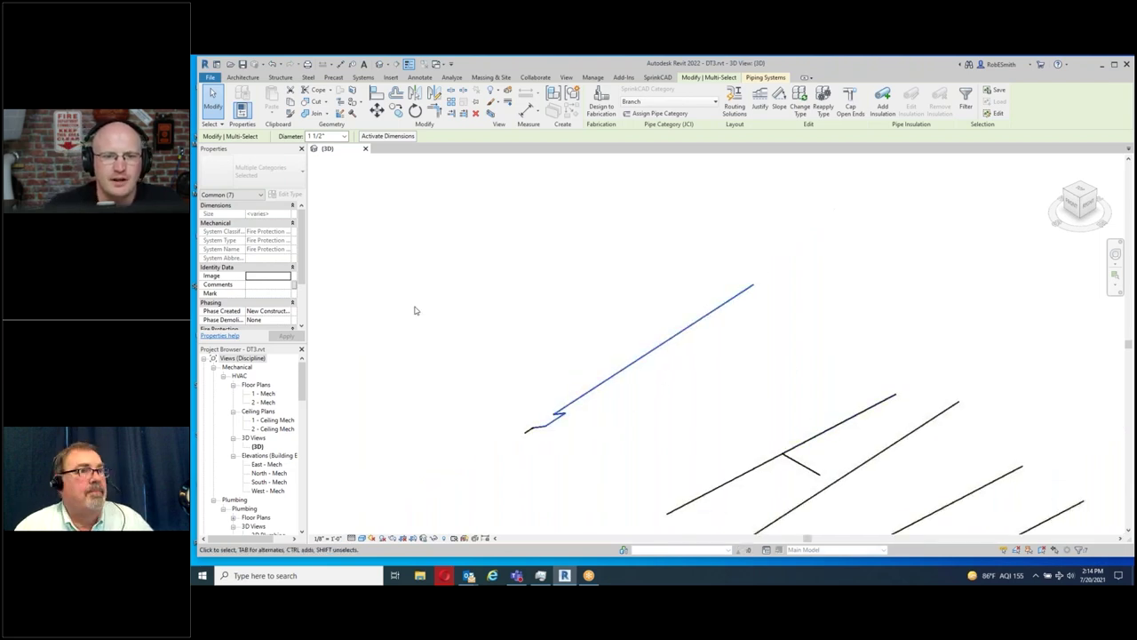
click(535, 216)
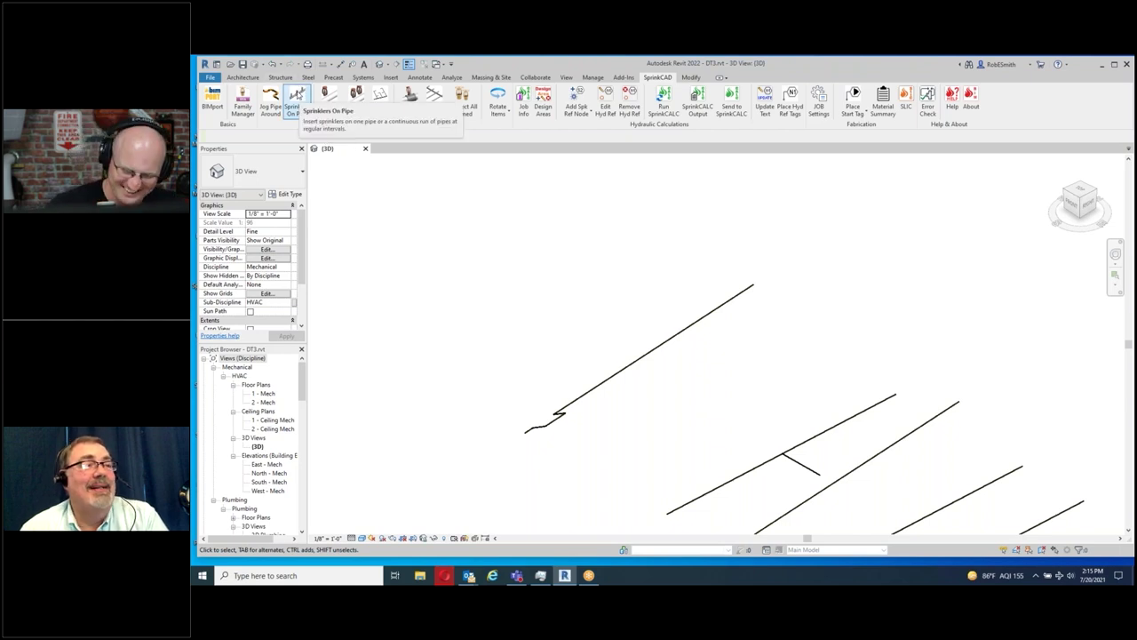
click(300, 101)
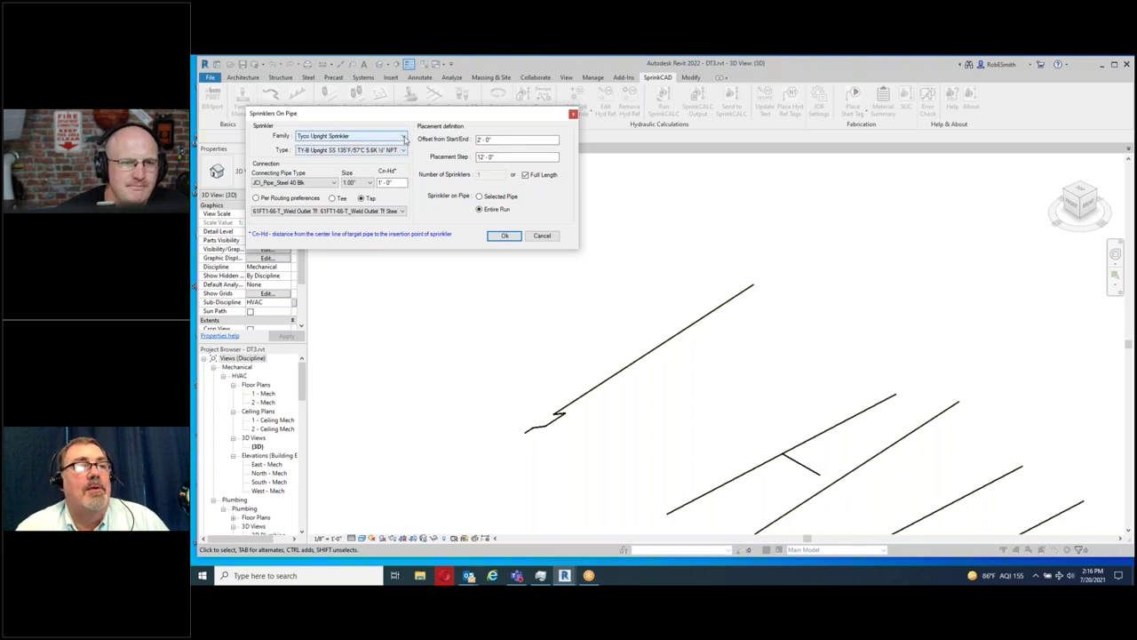
- Set Tyco Pendent Sprinkler, no connecting pipe, 2' end offset and 12' spacing, then apply
click(404, 138)
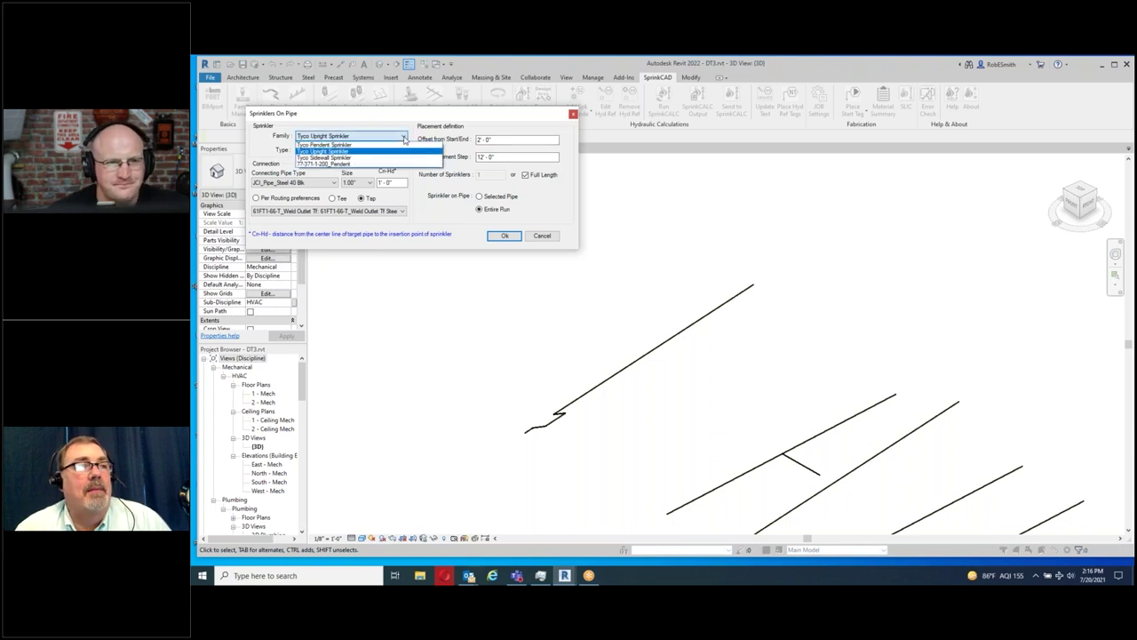
click(352, 145)
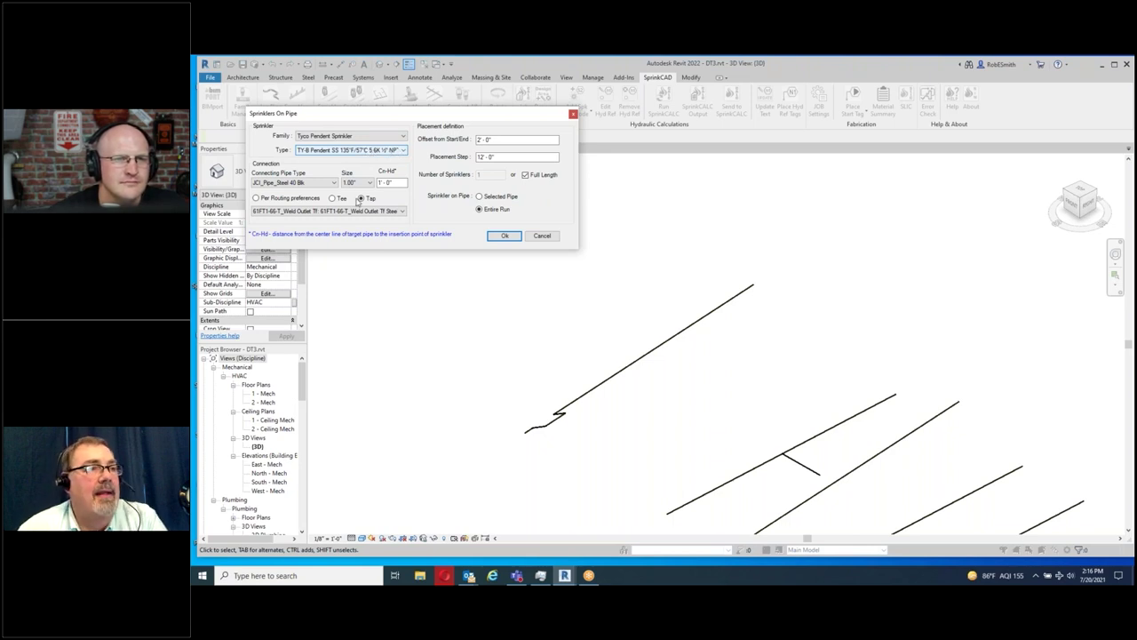
click(401, 182)
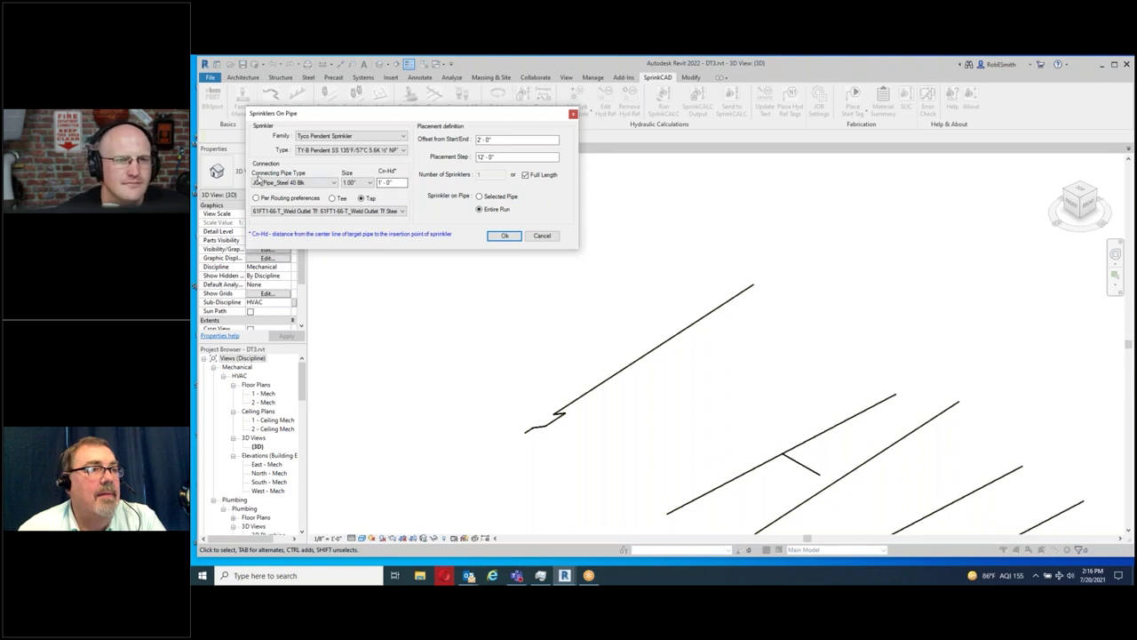
click(298, 183)
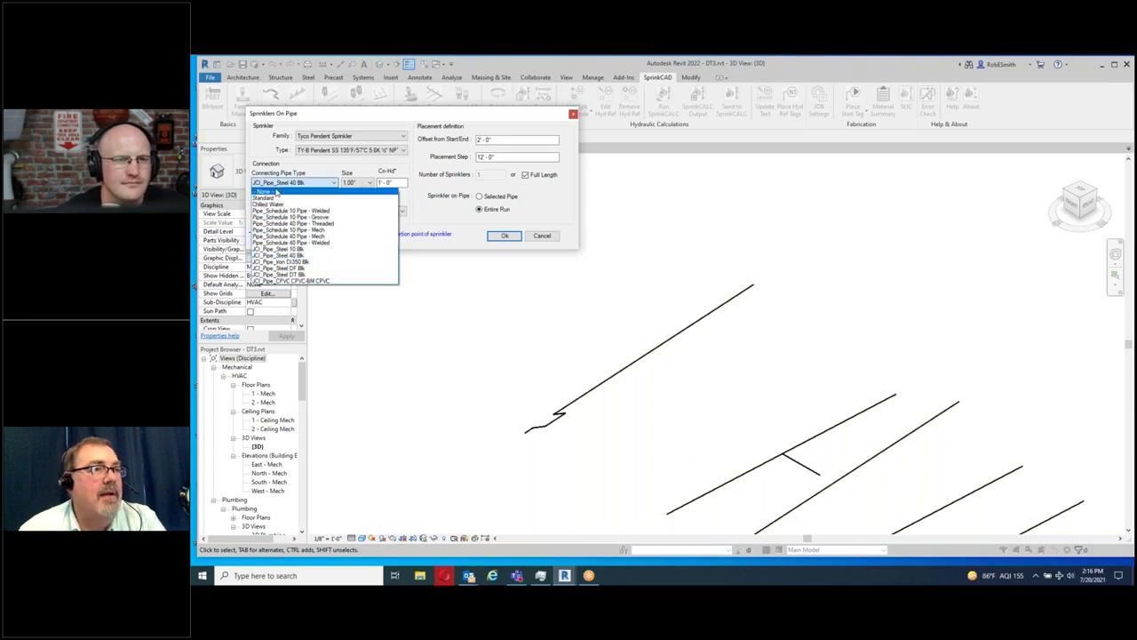
click(279, 192)
click(489, 140)
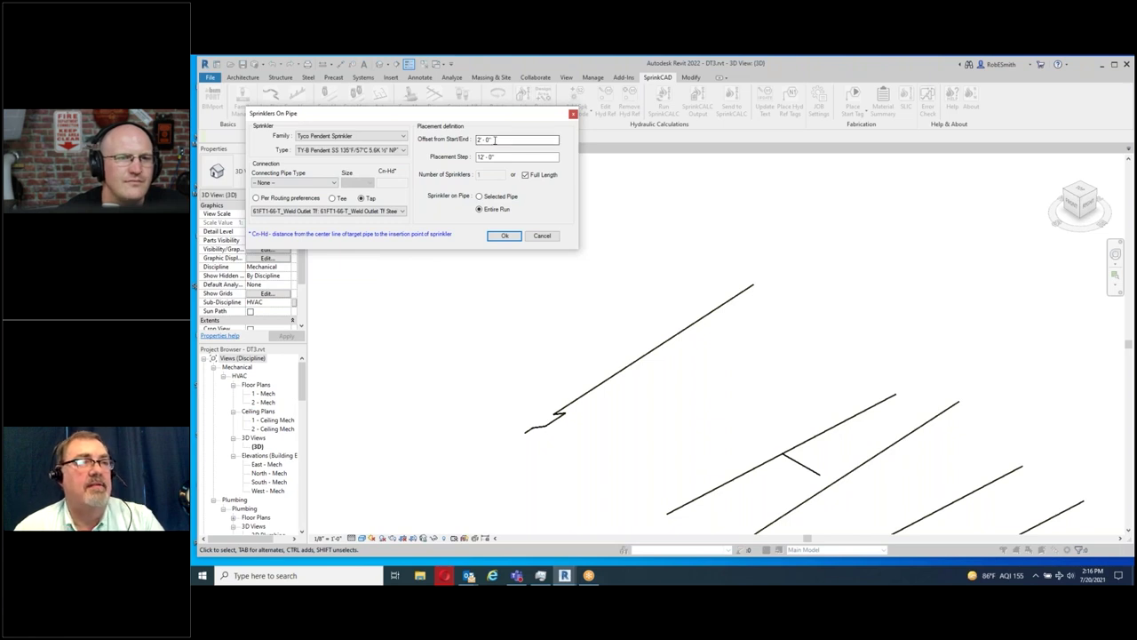
click(500, 156)
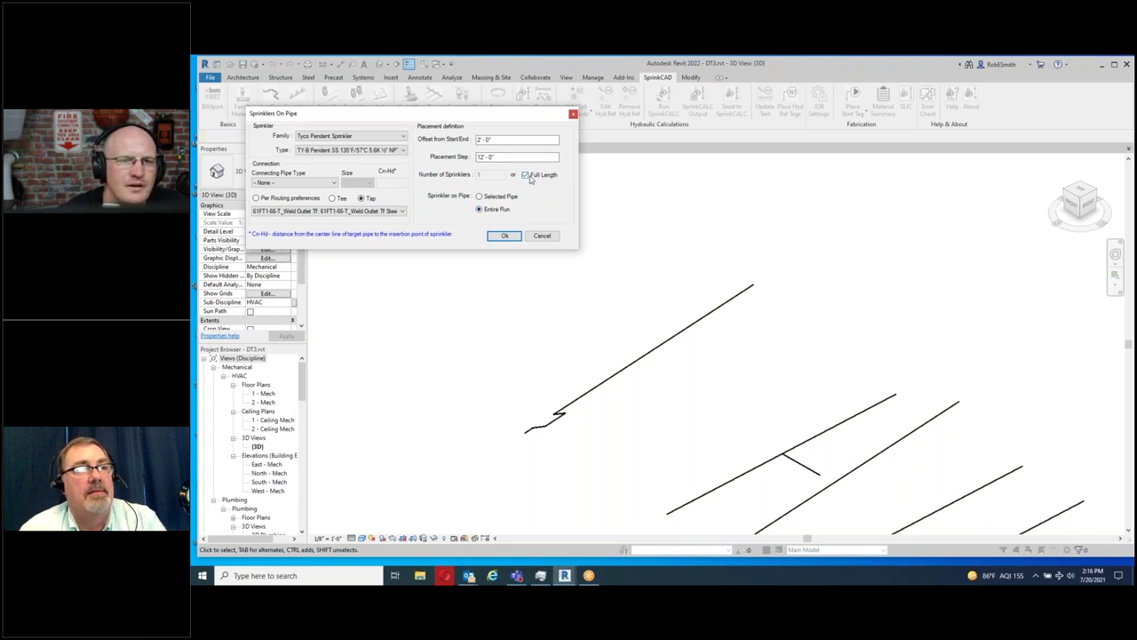
click(504, 237)
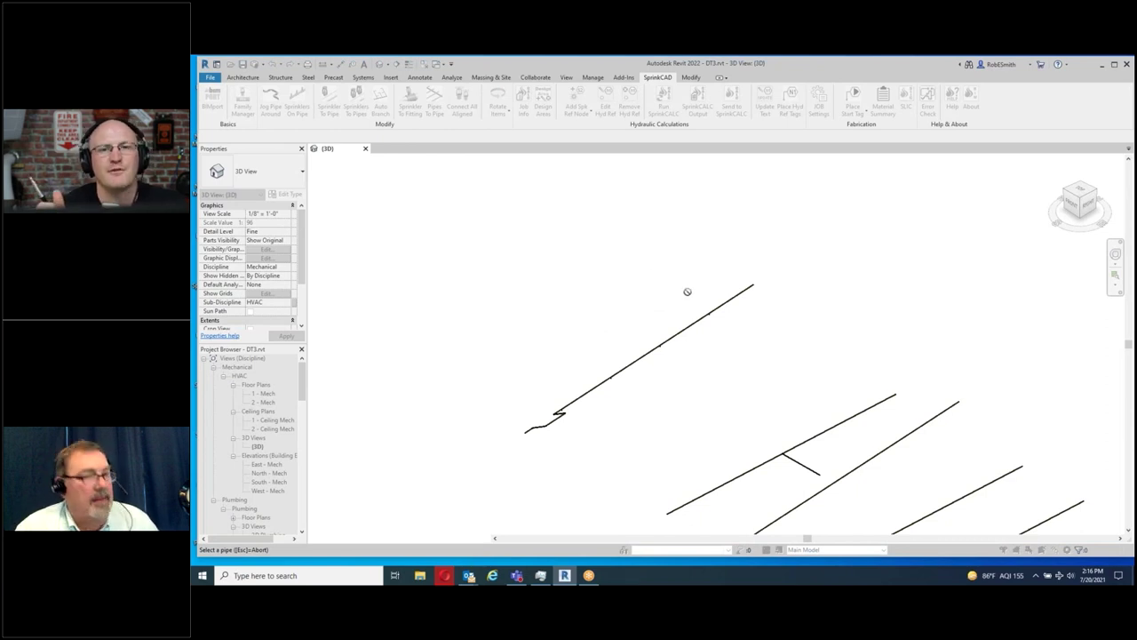
- Pick the jogged branch pipe to receive four sprinklers and dismiss the placement summary
click(802, 443)
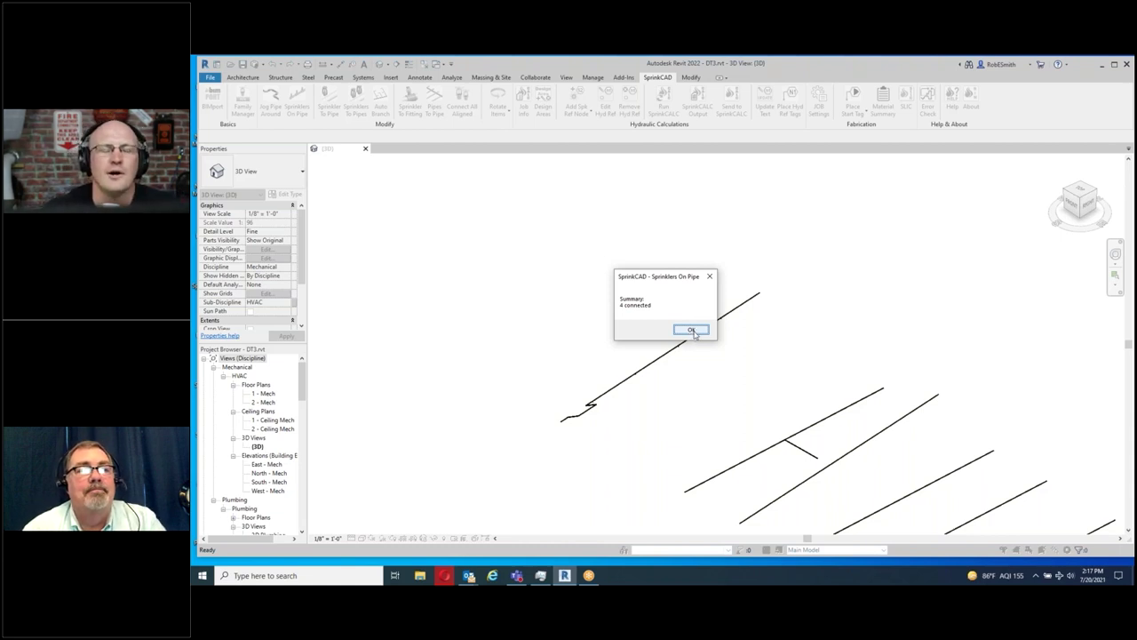
click(692, 331)
scroll(658, 393, up, 5)
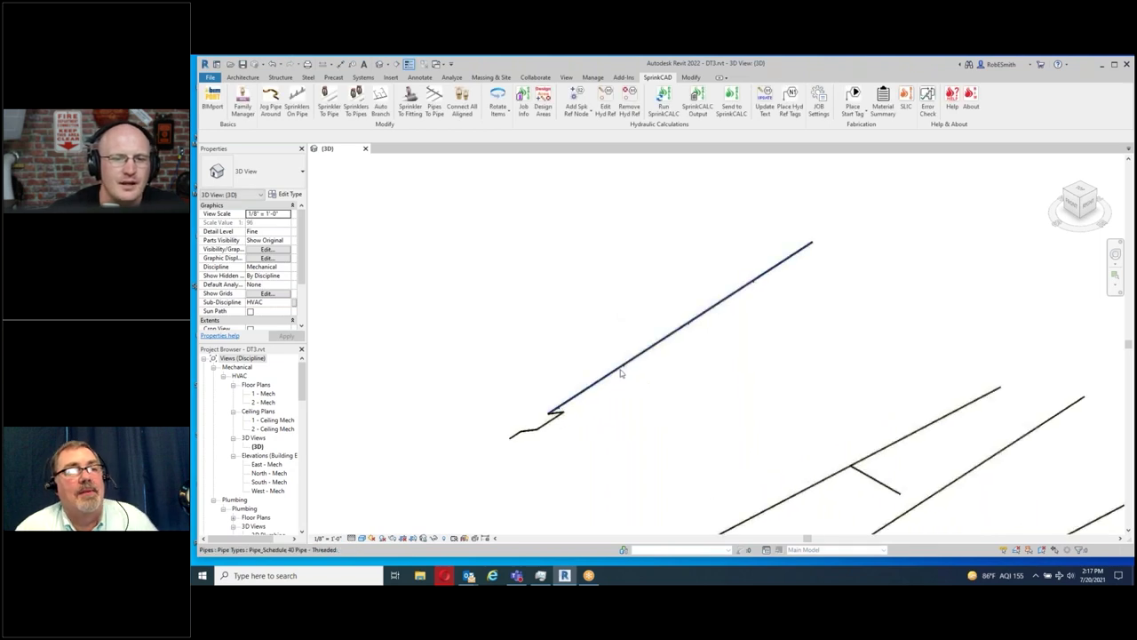
scroll(624, 364, up, 6)
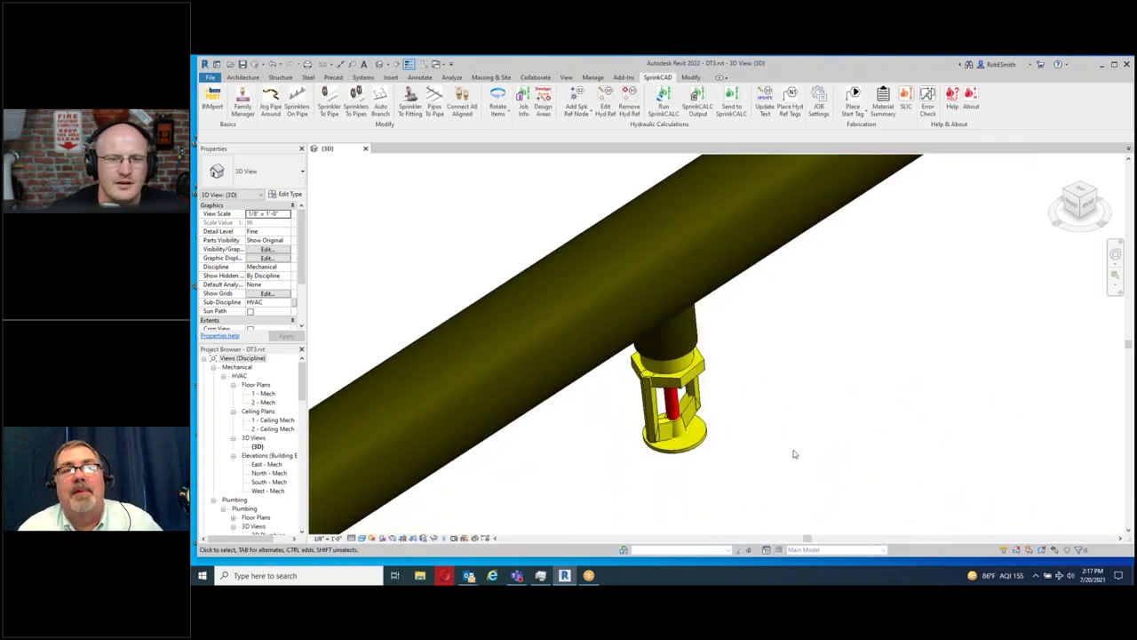
- Select the threaded pipe above the sprinkler, zoom out, then deselect it with Esc
click(749, 266)
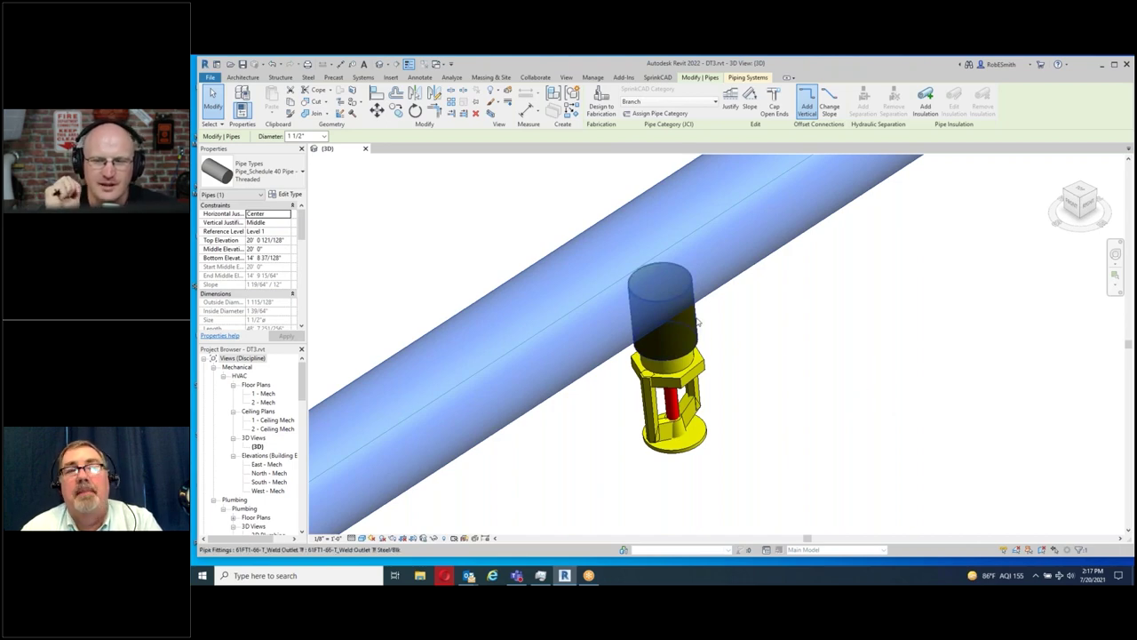
scroll(804, 447, down, 2)
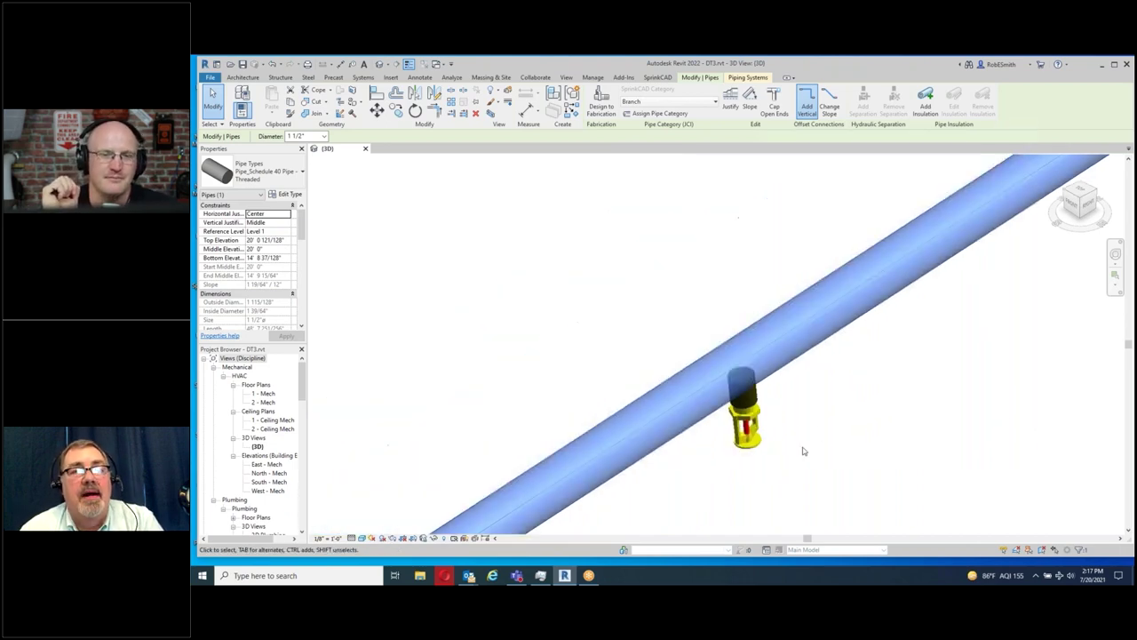
scroll(857, 337, down, 2)
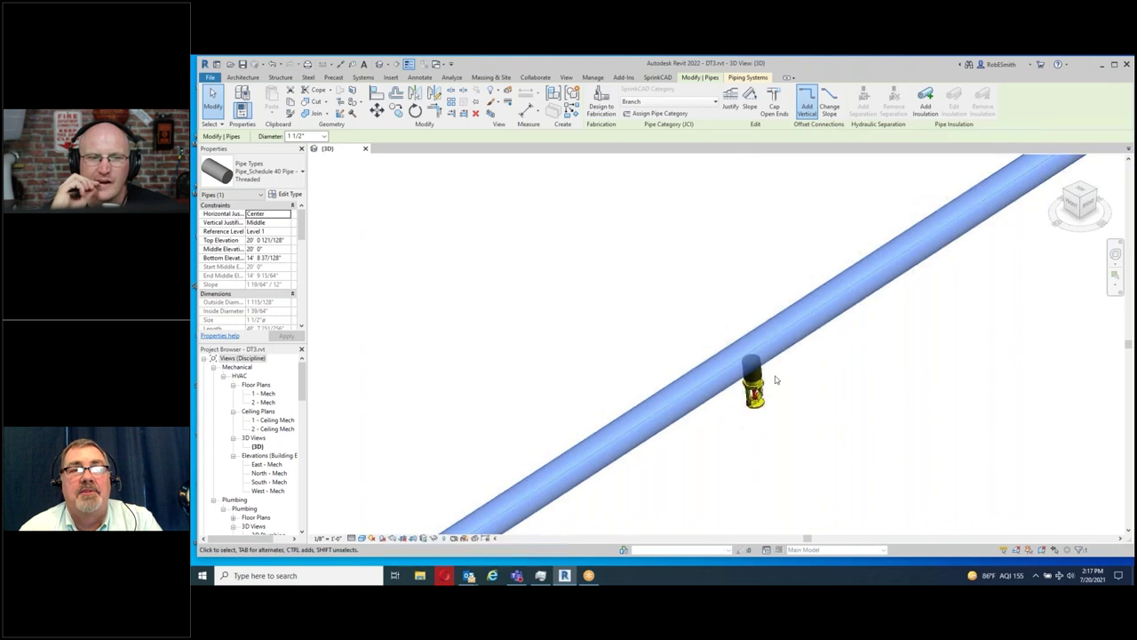
scroll(755, 375, down, 1)
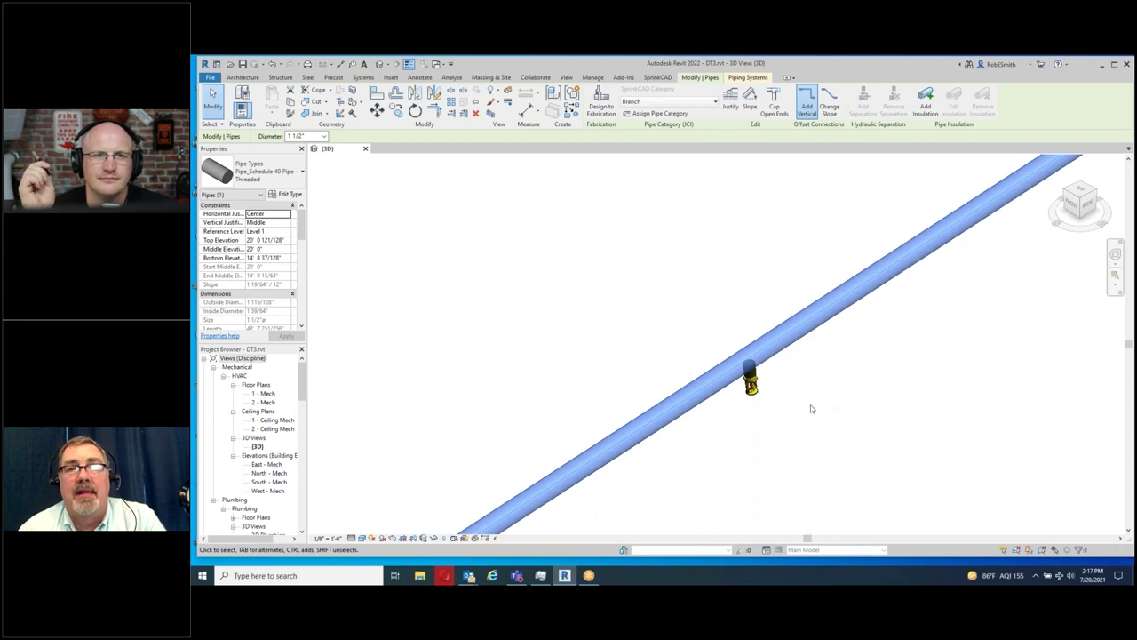
scroll(752, 435, down, 1)
scroll(667, 362, down, 2)
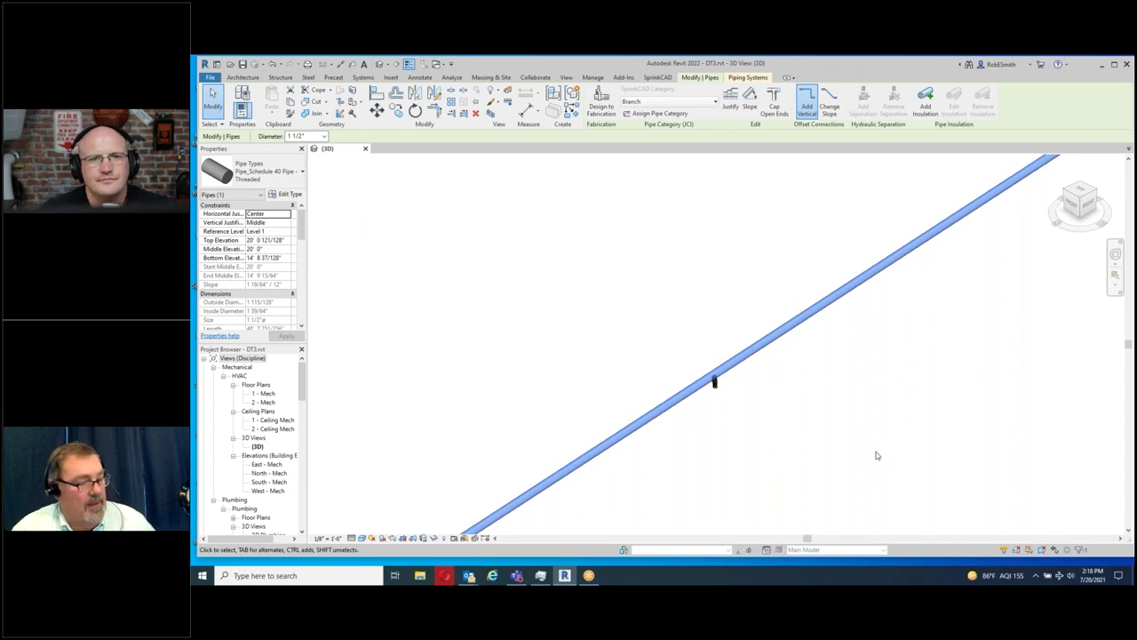
key(Escape)
scroll(736, 355, down, 4)
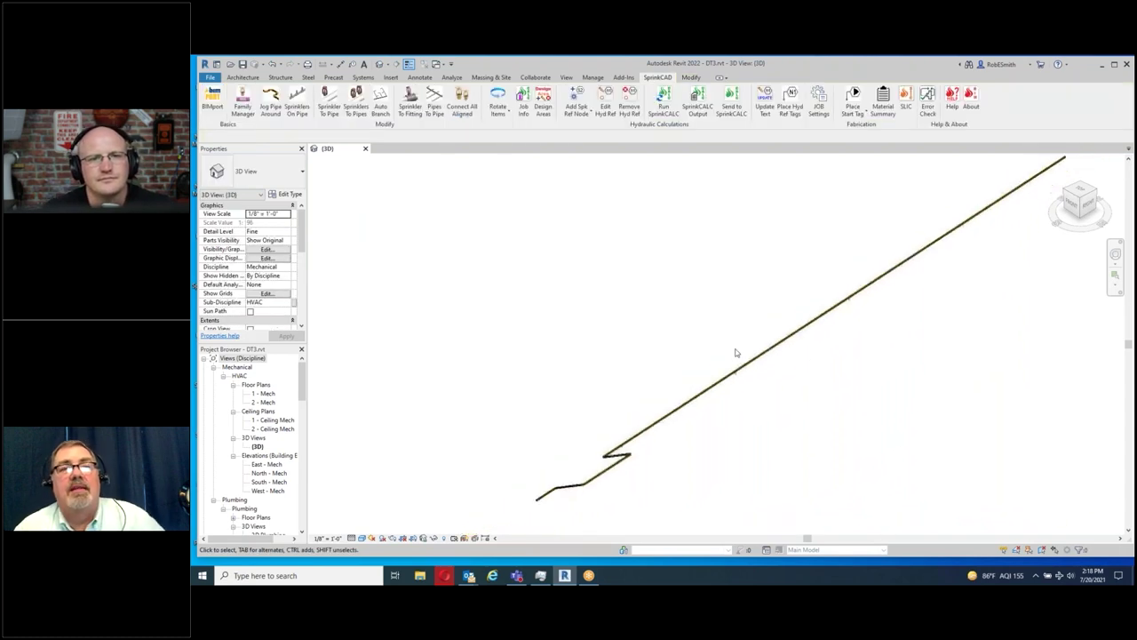
- Pan and zoom out over the branch lines, then launch SprinkCAD Sprinklers On Pipe
middle_drag(906, 424, 665, 358)
scroll(826, 382, down, 4)
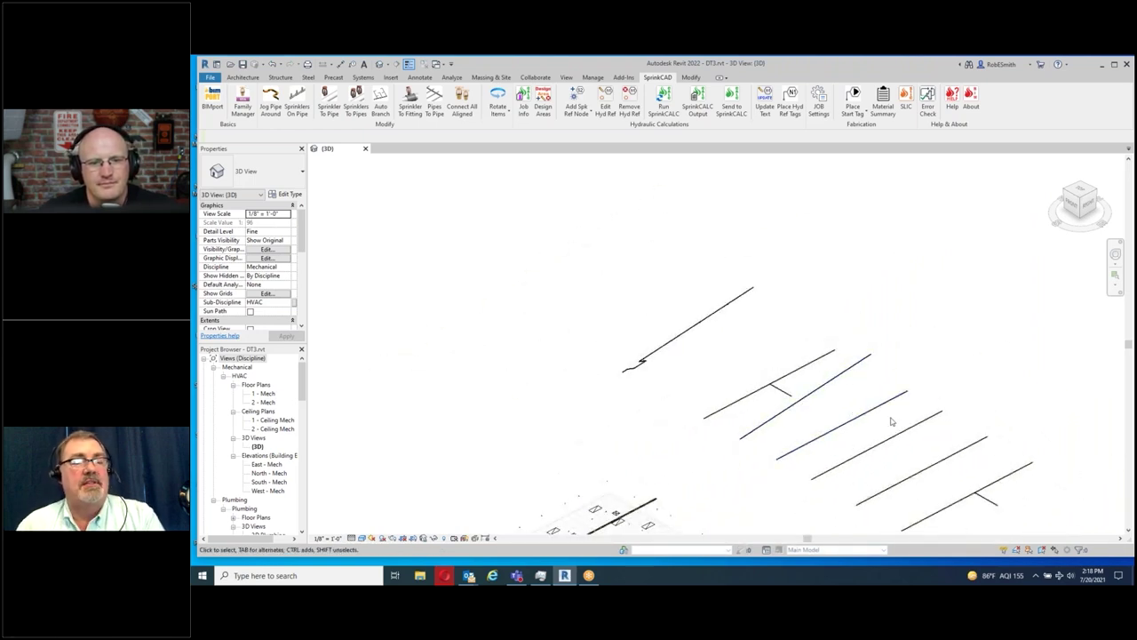
scroll(905, 405, down, 2)
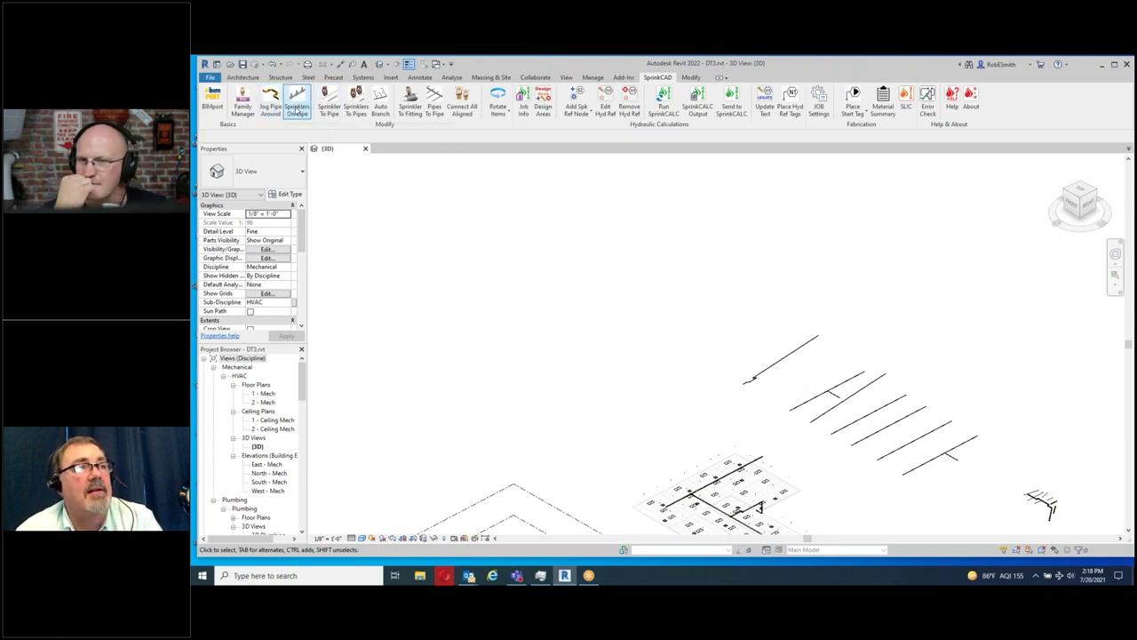
click(297, 105)
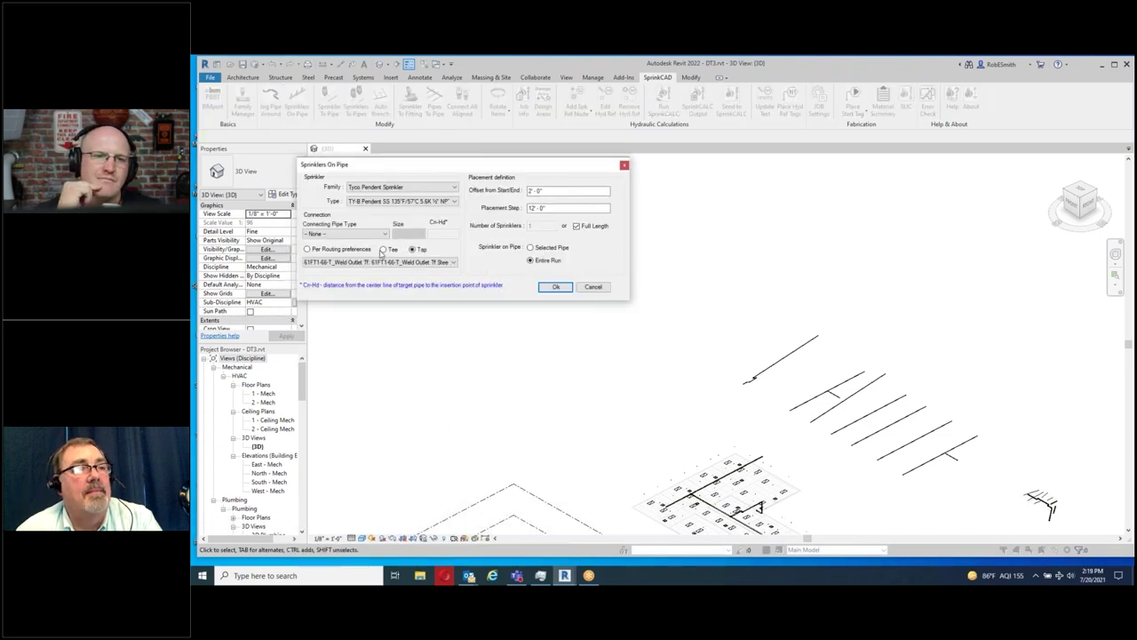
- Leave Connecting Pipe Type at None and cancel the Sprinklers On Pipe dialog
click(331, 235)
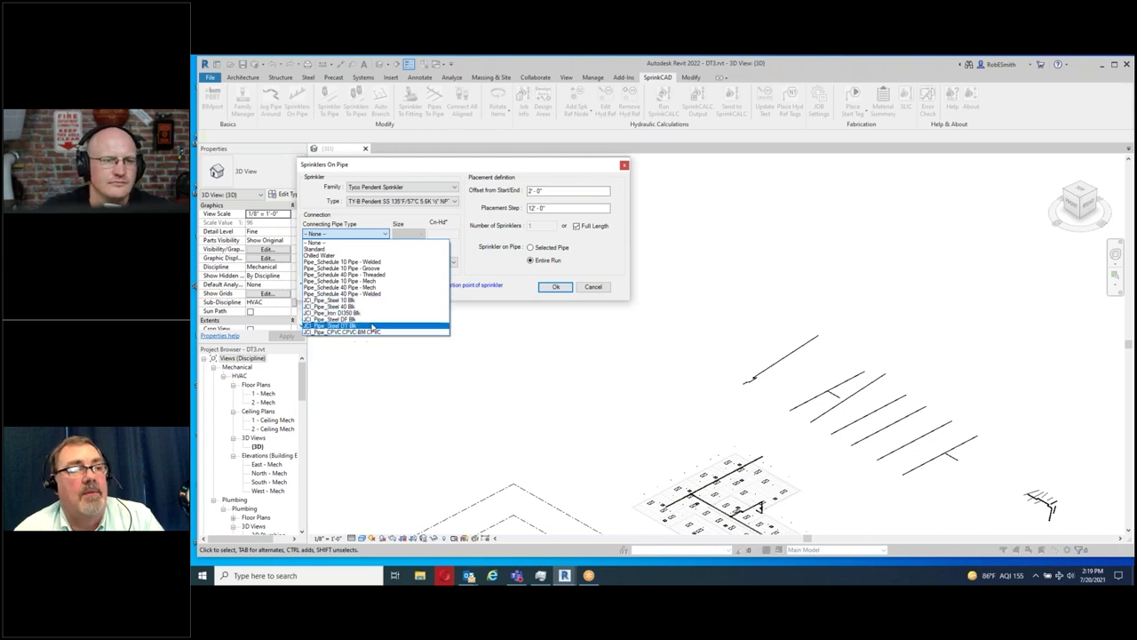
click(666, 218)
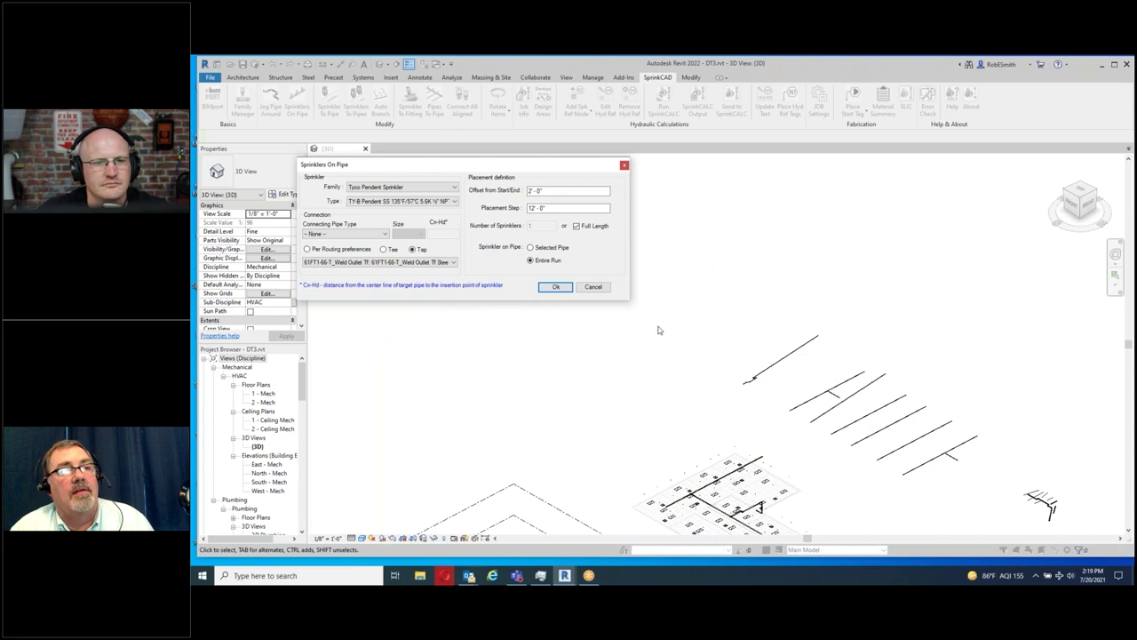
click(593, 287)
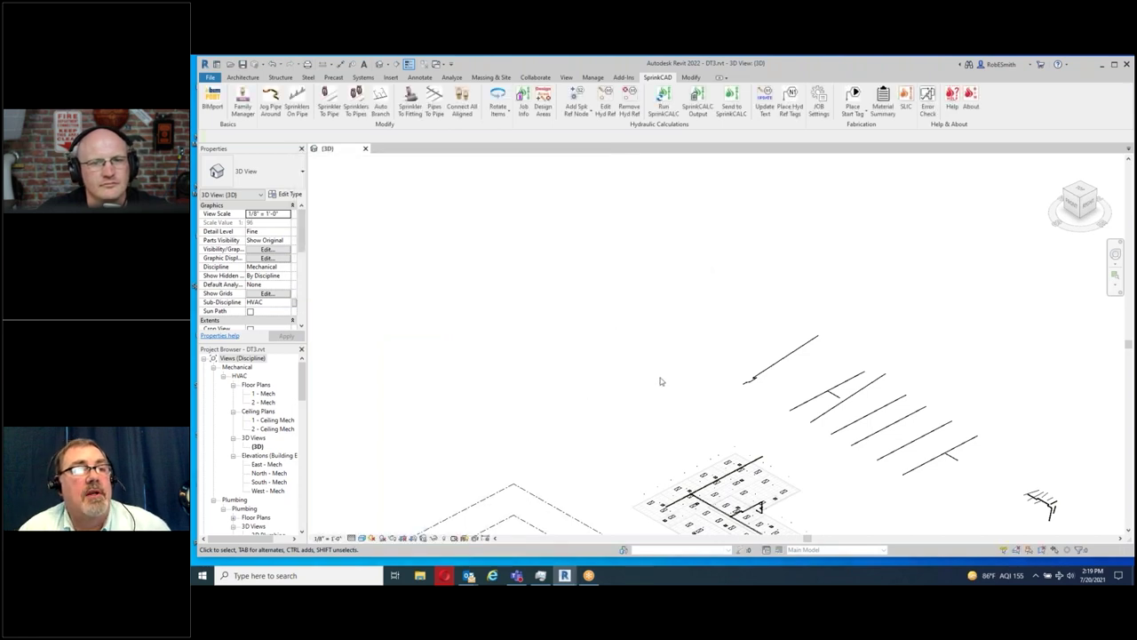
- Orbit to a front view of the branch lines and set the detail level to Coarse
scroll(661, 374, down, 2)
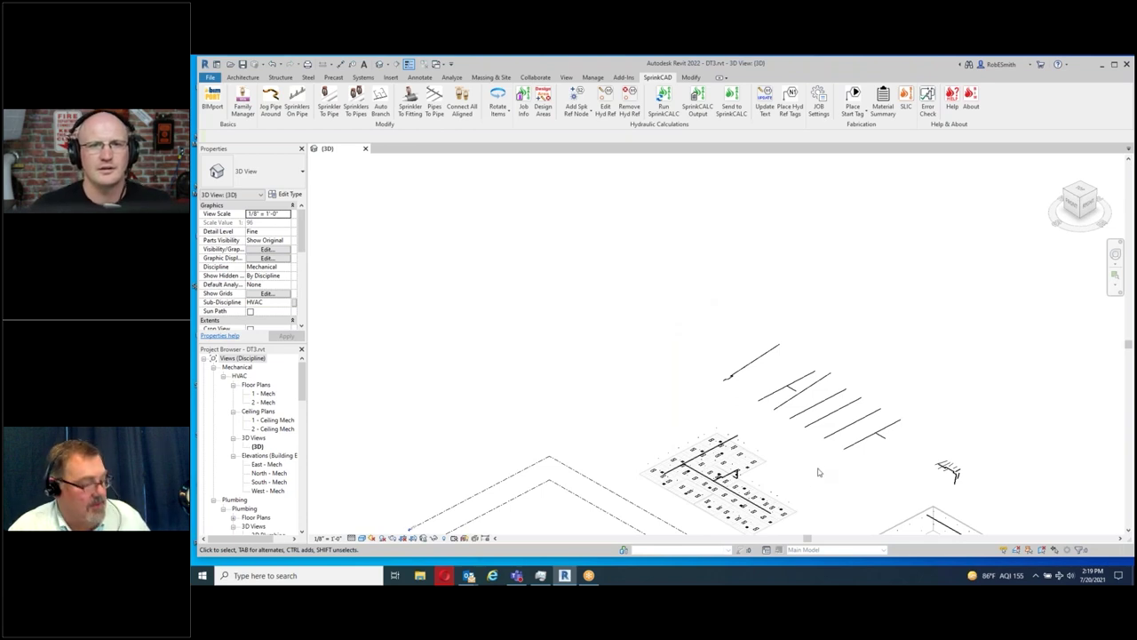
shift+middle_drag(798, 482, 894, 291)
scroll(894, 291, up, 6)
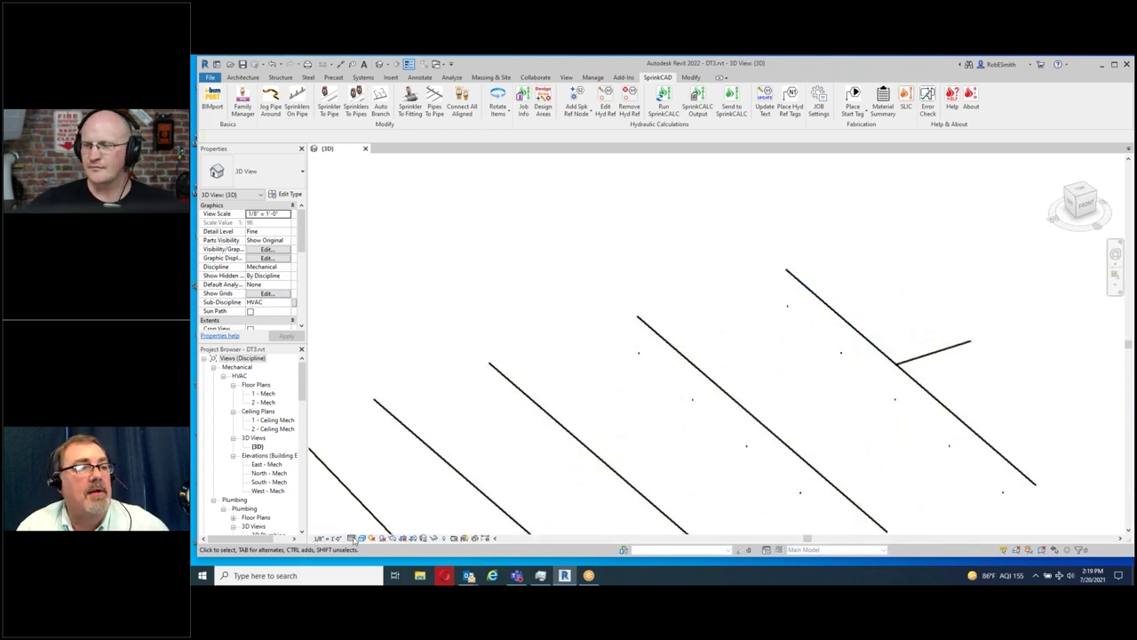
click(351, 540)
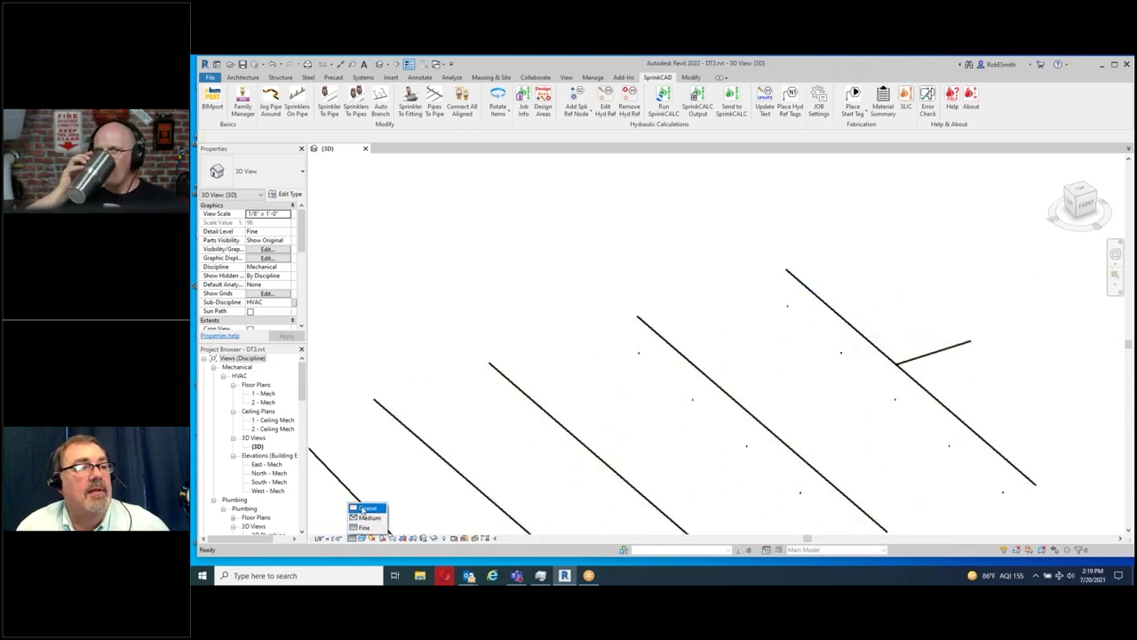
click(366, 504)
scroll(714, 384, down, 2)
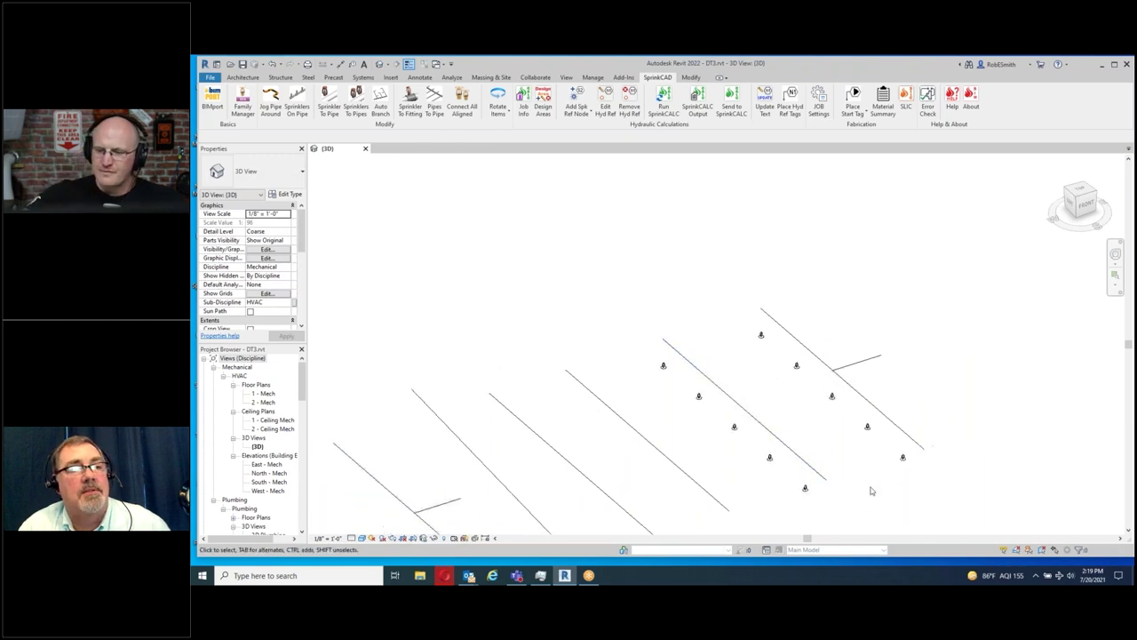
middle_drag(860, 505, 800, 478)
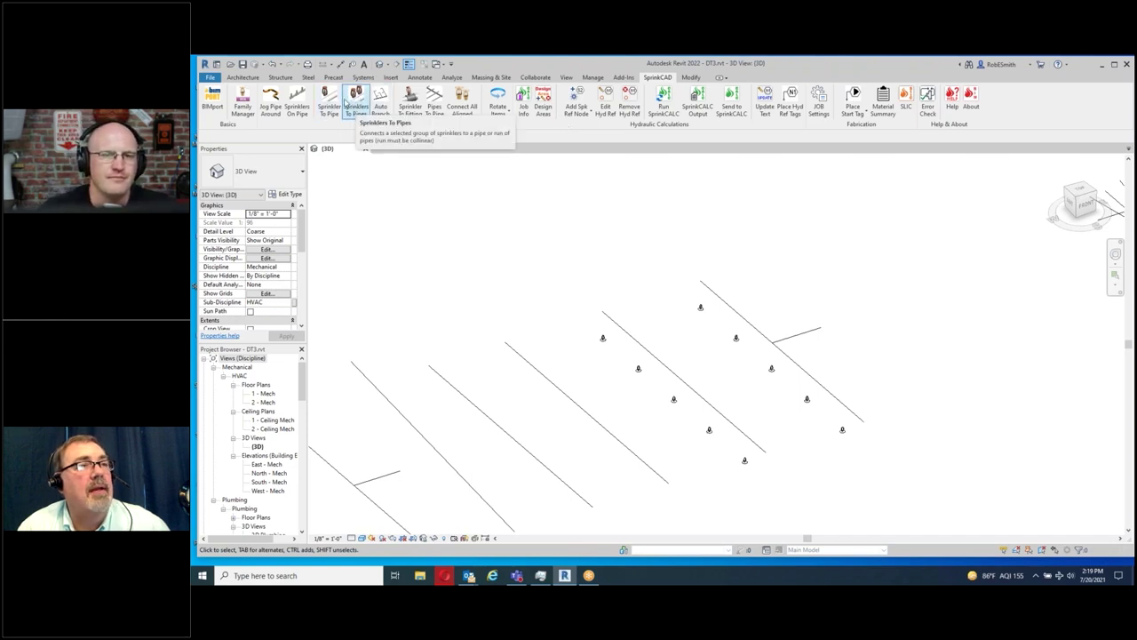
- Start Sprinkler To Pipe and step through connection types to the three-segment A-B-C armover
click(329, 105)
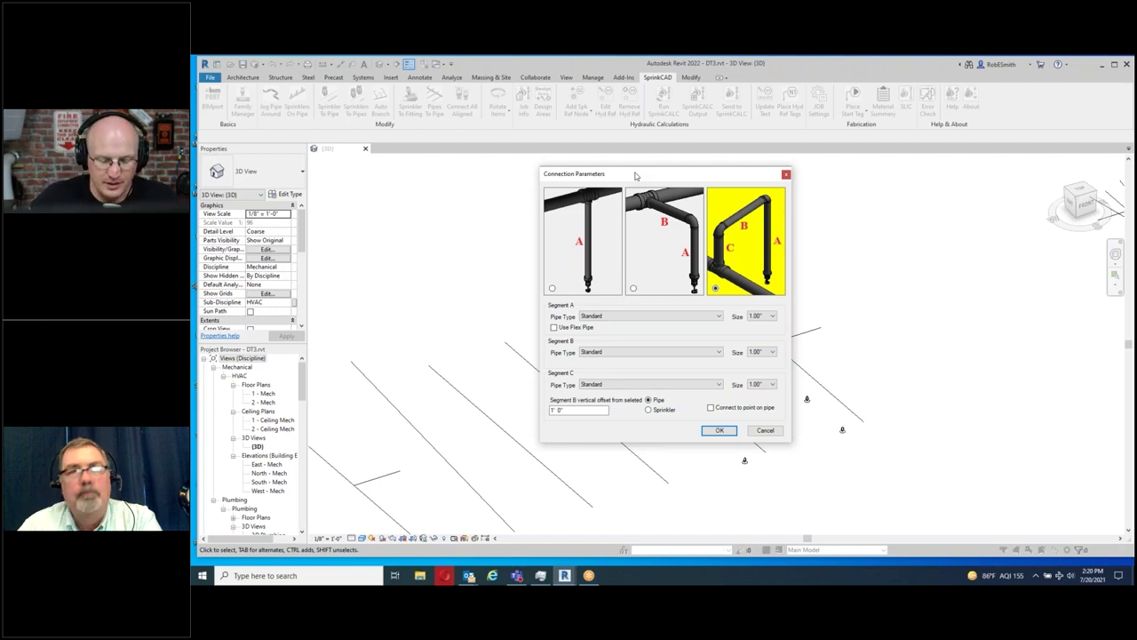
click(573, 241)
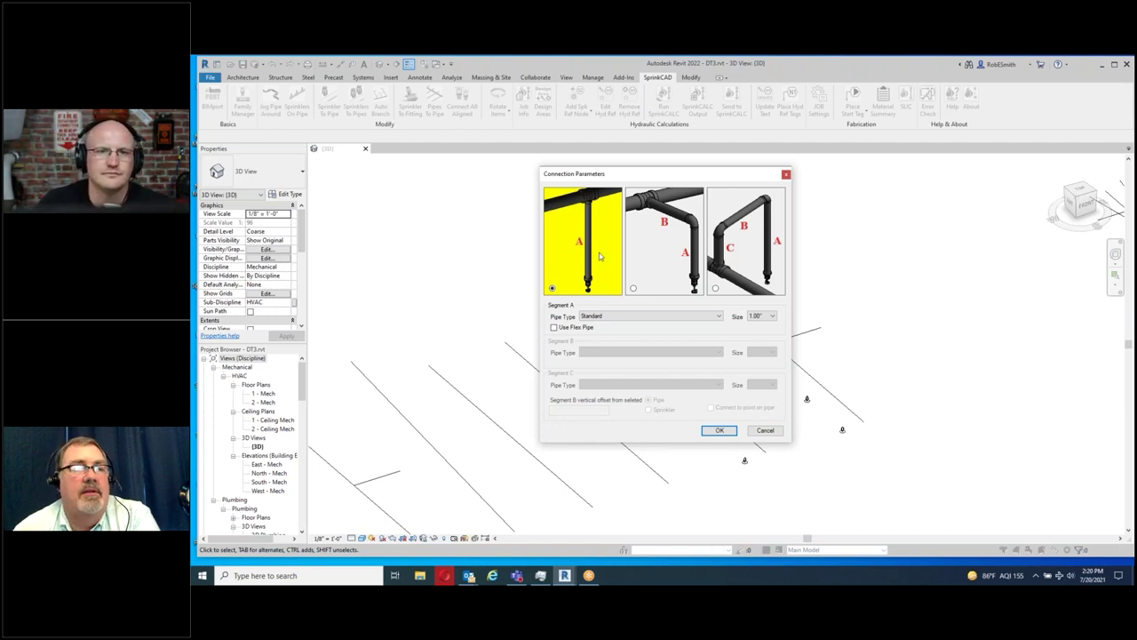
click(677, 268)
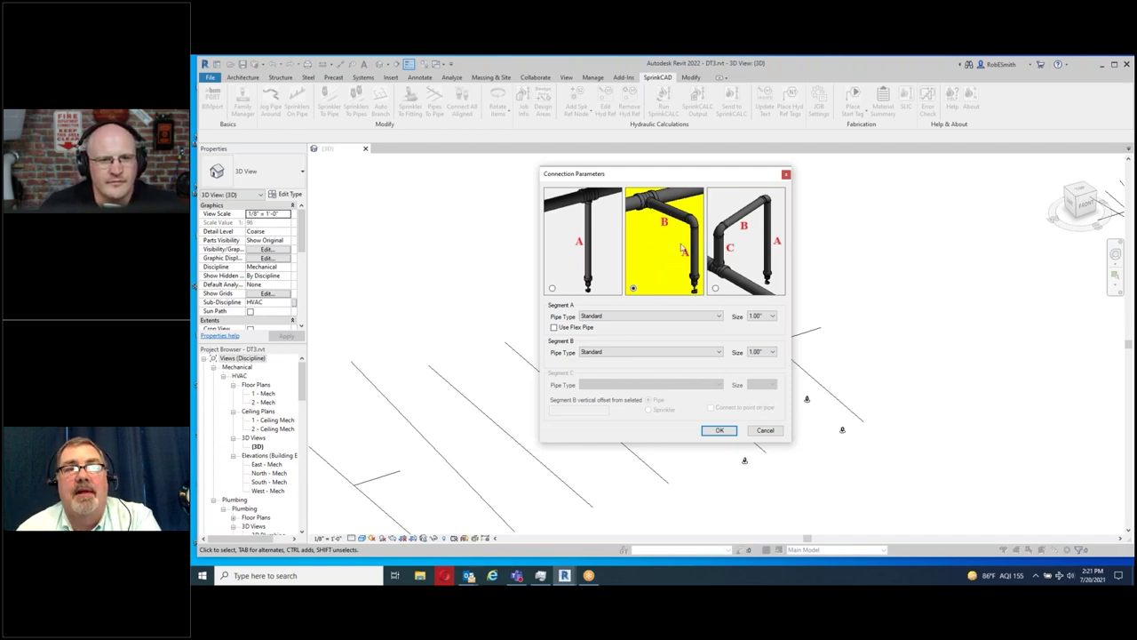
click(745, 244)
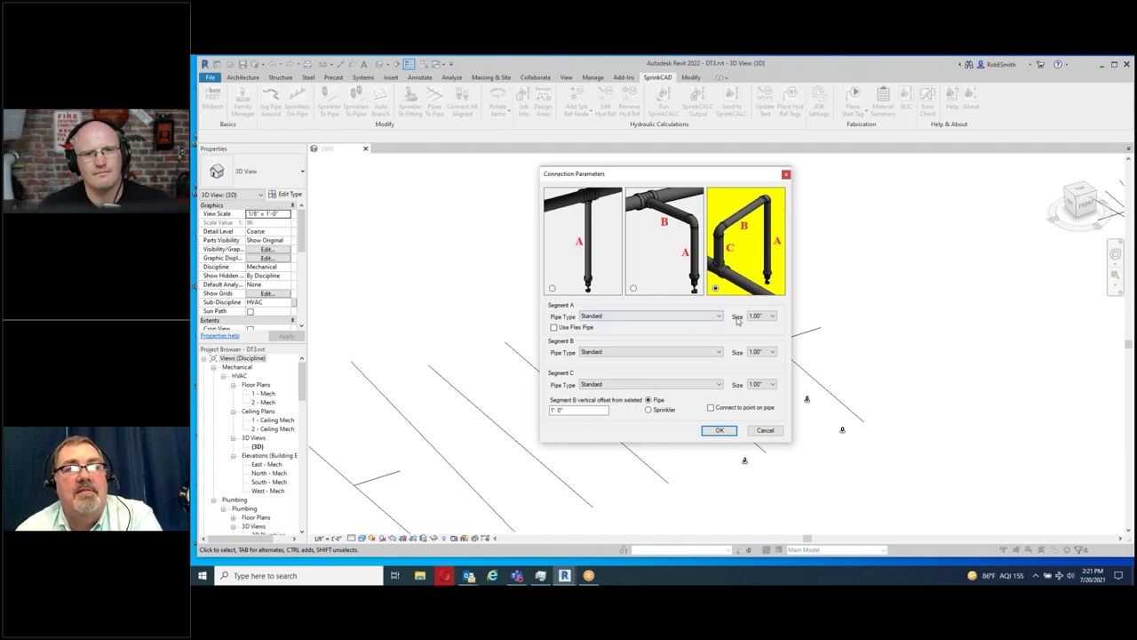
- Keep Standard 1.00" pipe for Segment A, check the 1' 0" Segment B offset, enable Connect to point
click(708, 317)
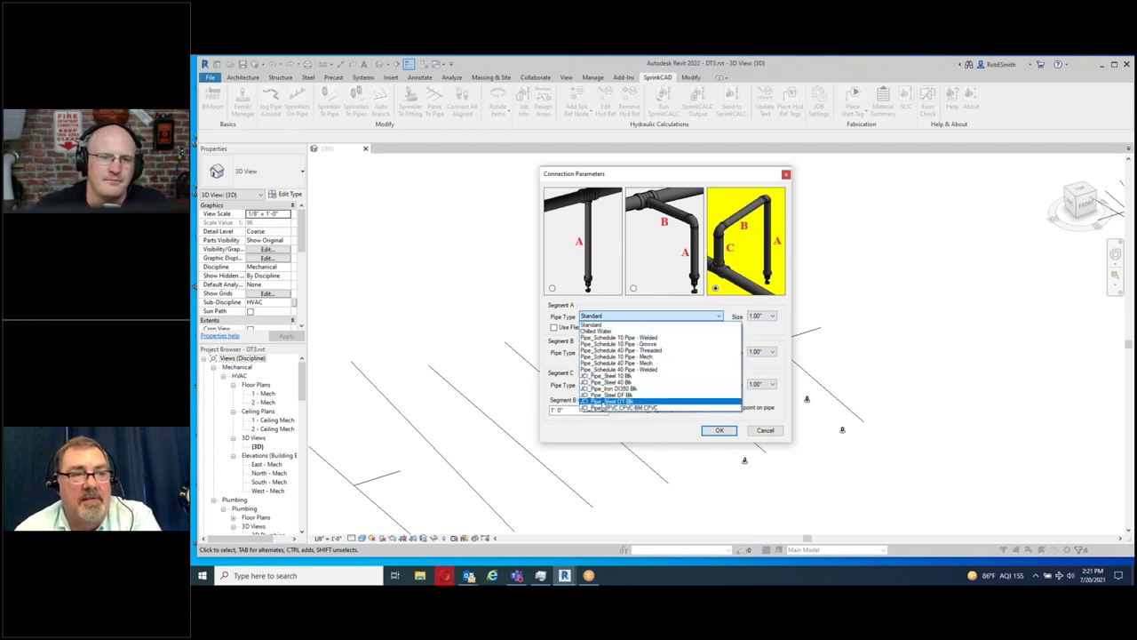
click(620, 324)
click(761, 316)
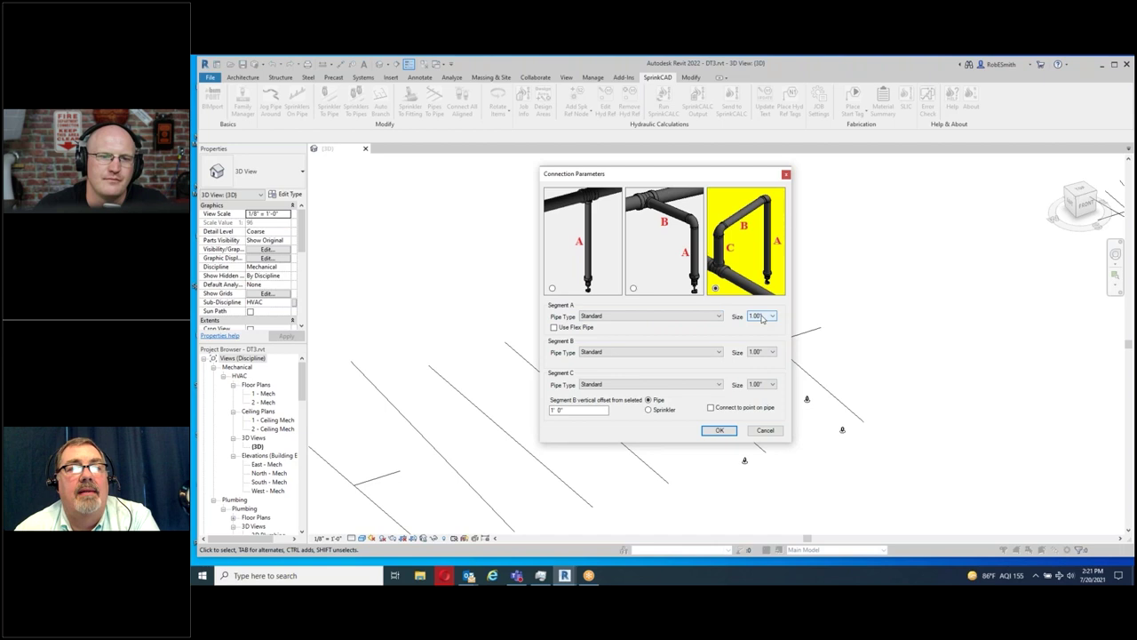
click(632, 318)
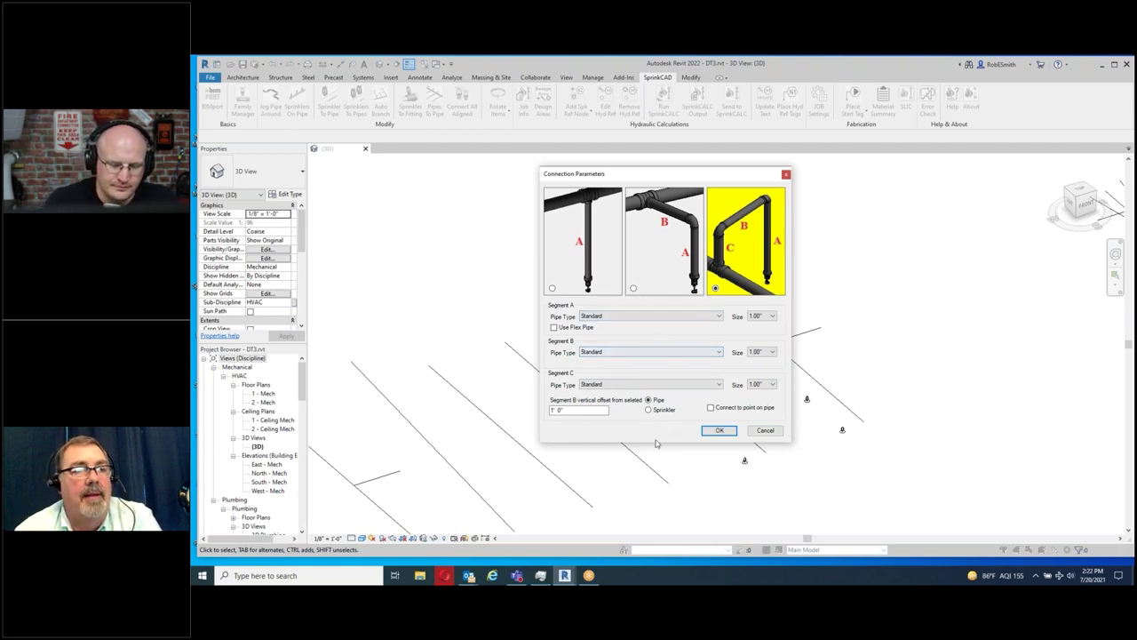
click(565, 409)
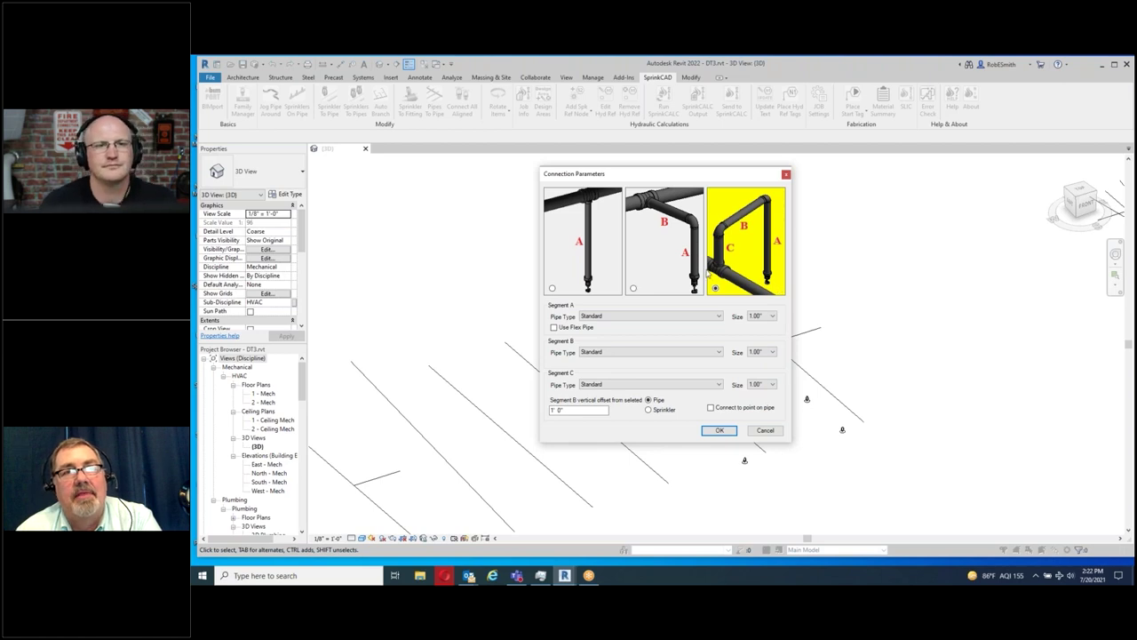
click(578, 409)
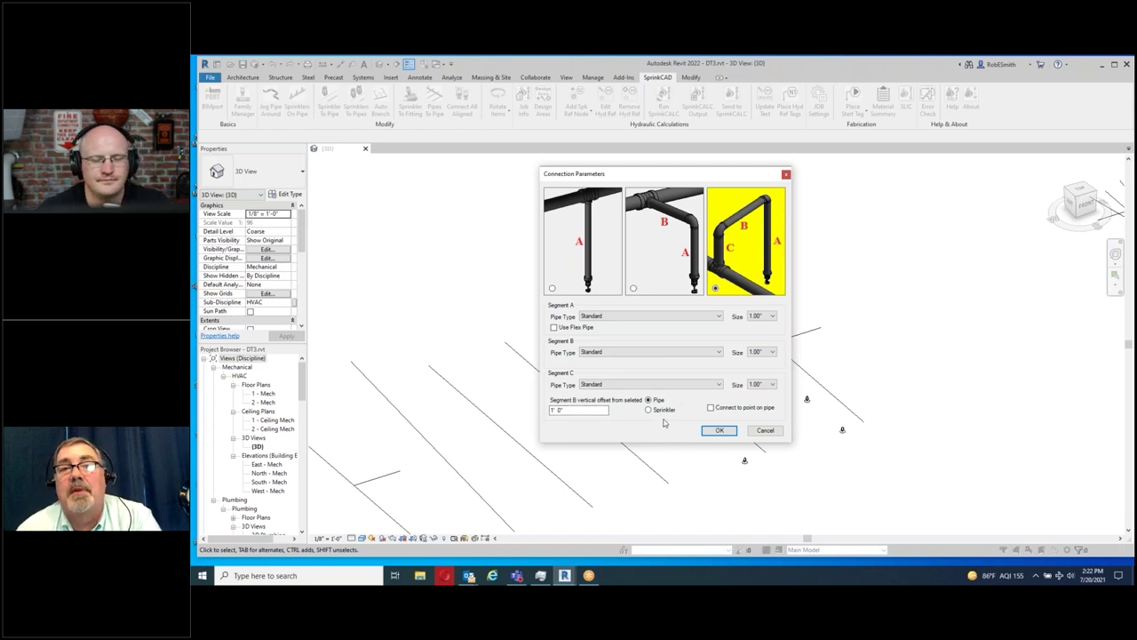
click(711, 407)
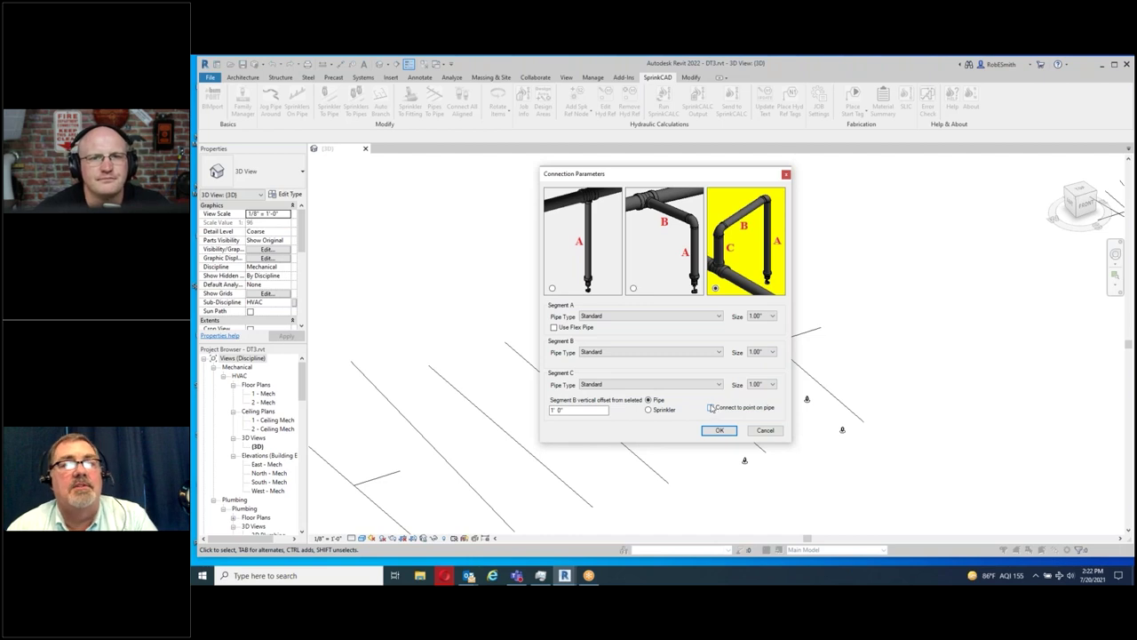
- Re-enable Connect to point on pipe after checking the offset, and accept the connection settings
click(711, 407)
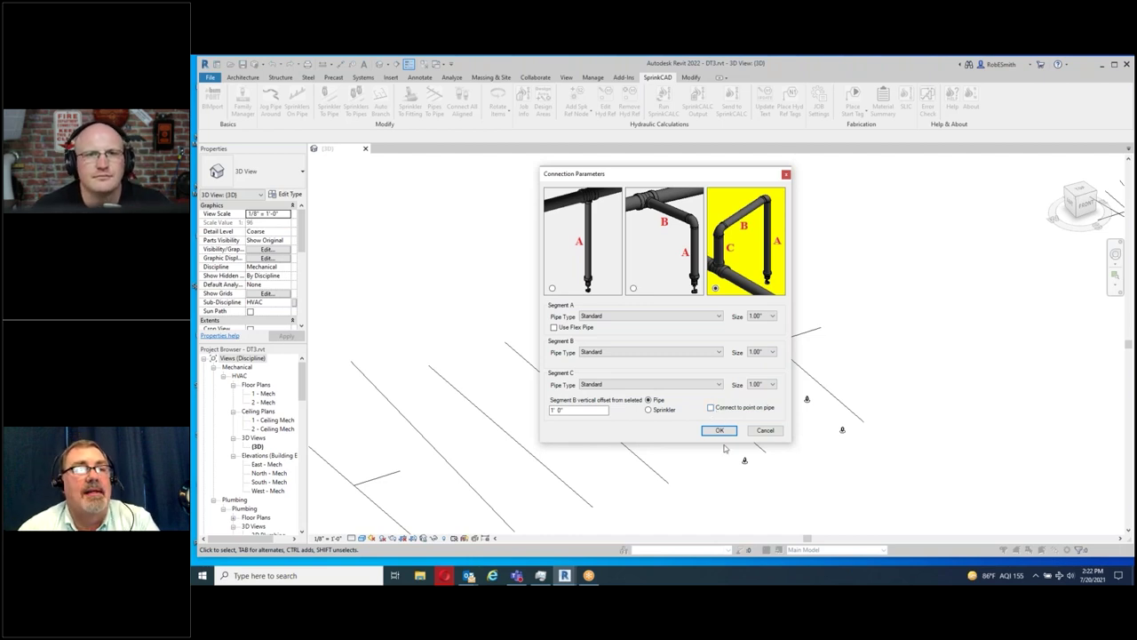
click(582, 410)
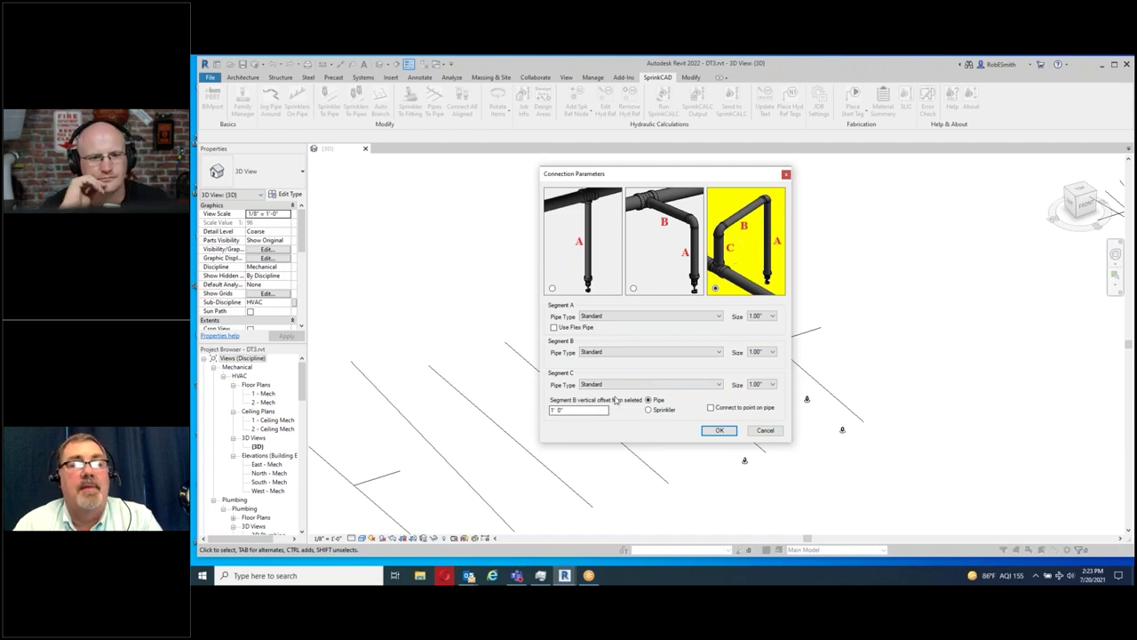
click(710, 408)
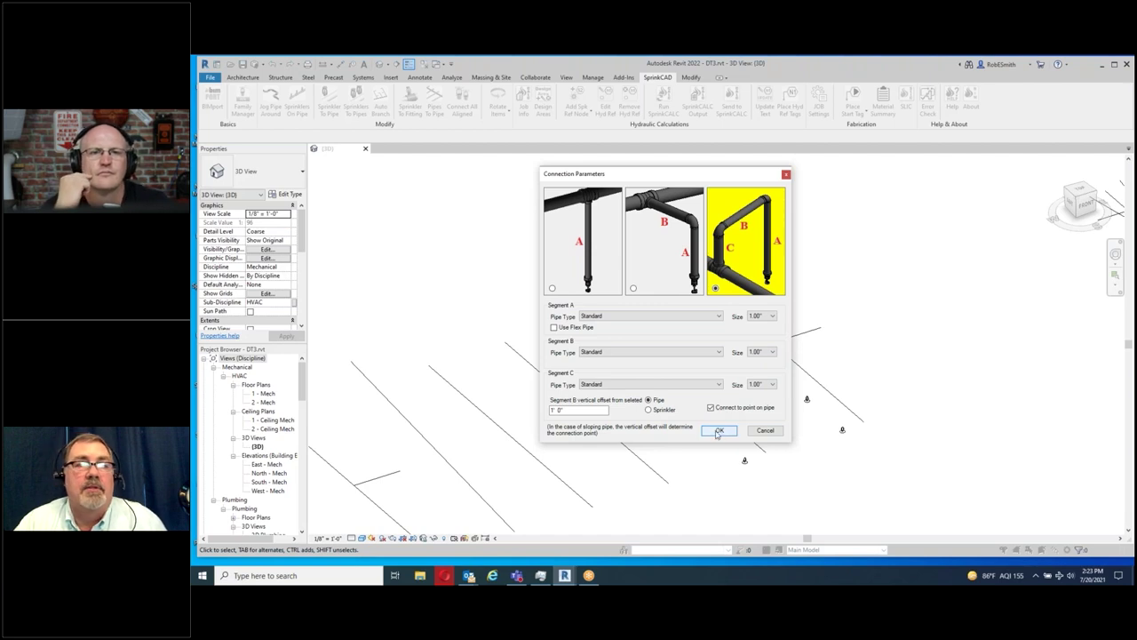
click(719, 430)
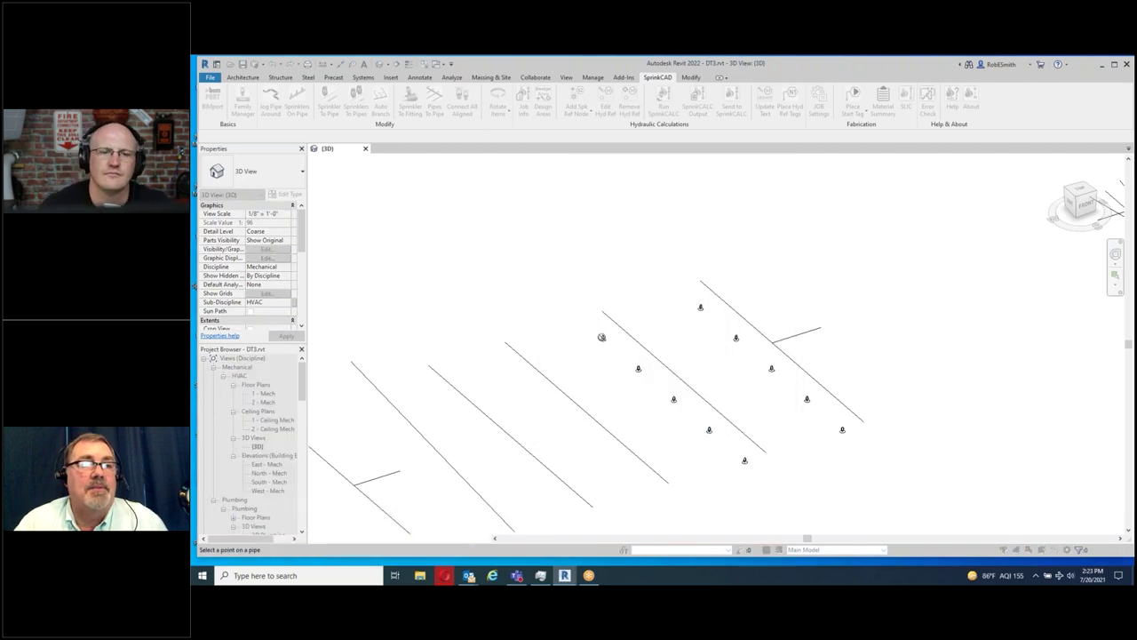
- Attach the last two sprinklers on the line to the branch pipe and end Sprinklers To Pipe
click(624, 331)
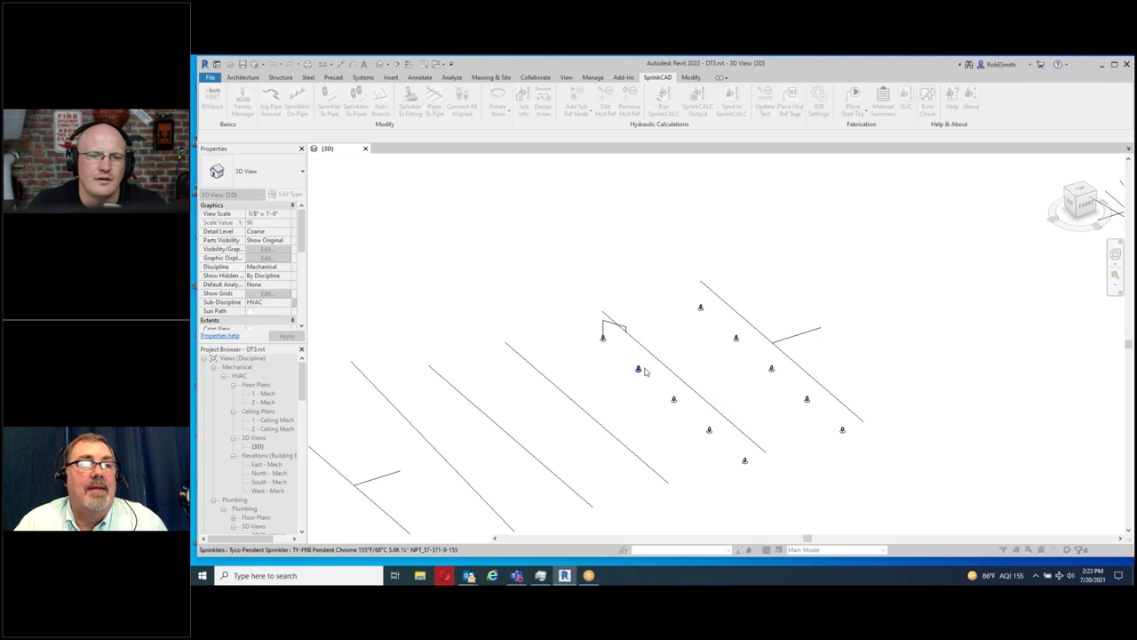
click(639, 369)
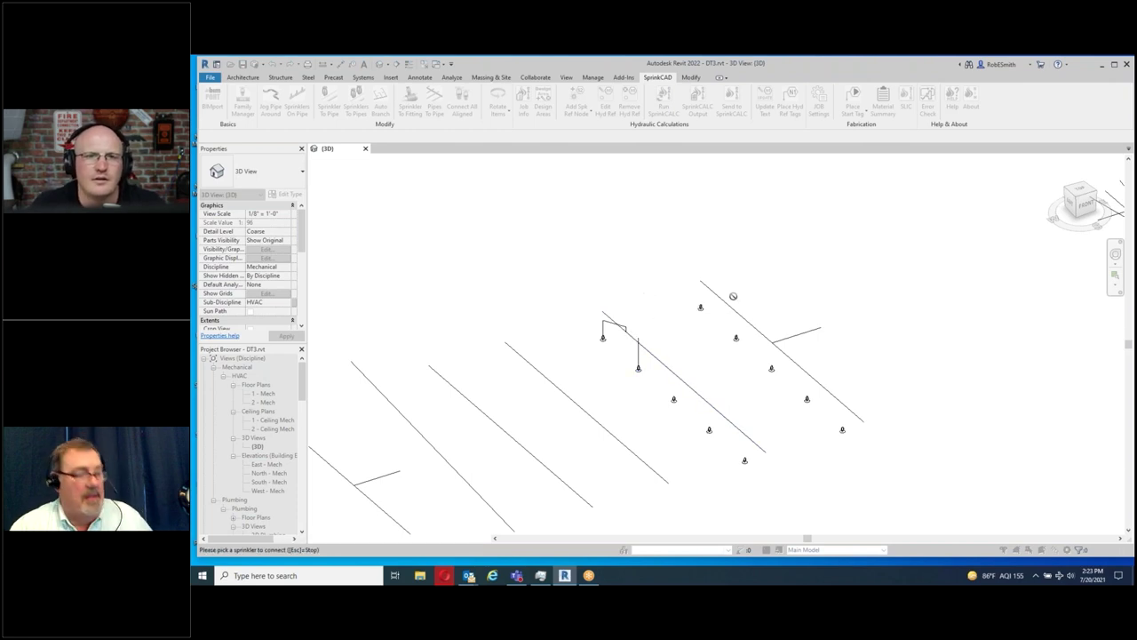
key(Escape)
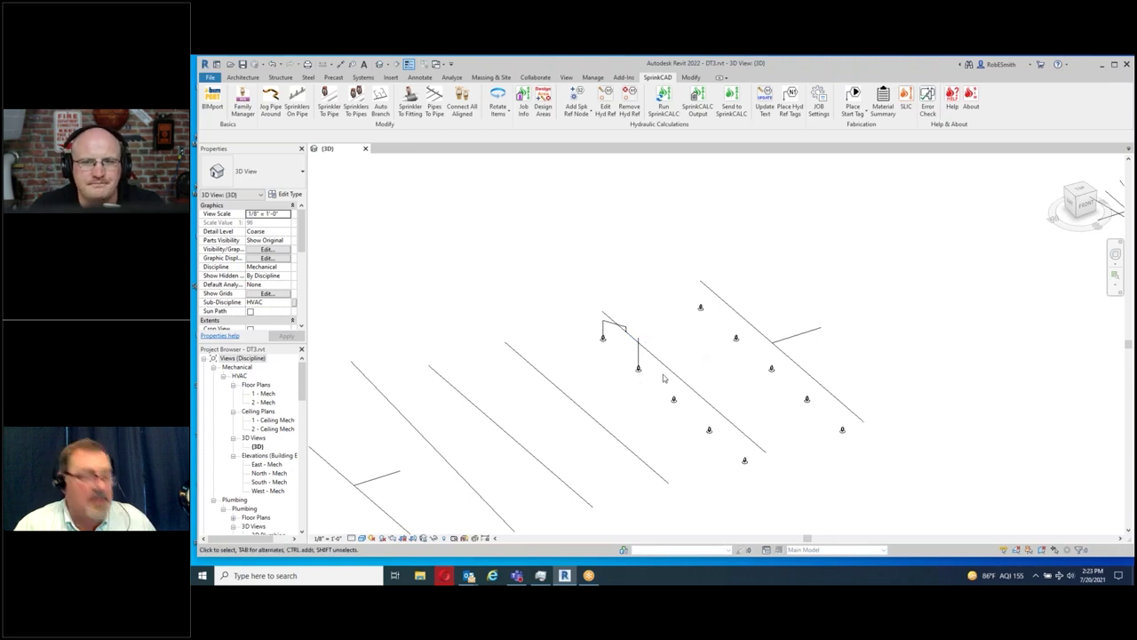
- Inspect the new armover up close; its 1" riser spans 12' 0 9/32" to 14' 11 3/16"
drag(641, 387, 590, 283)
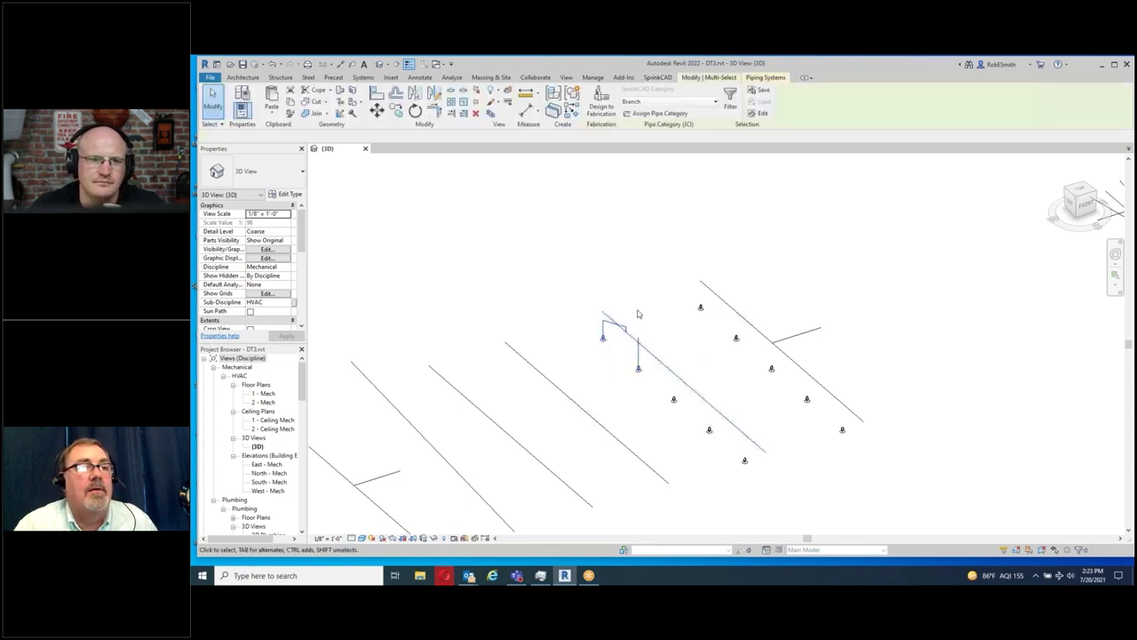
shift+middle_drag(669, 333, 635, 329)
scroll(710, 355, up, 5)
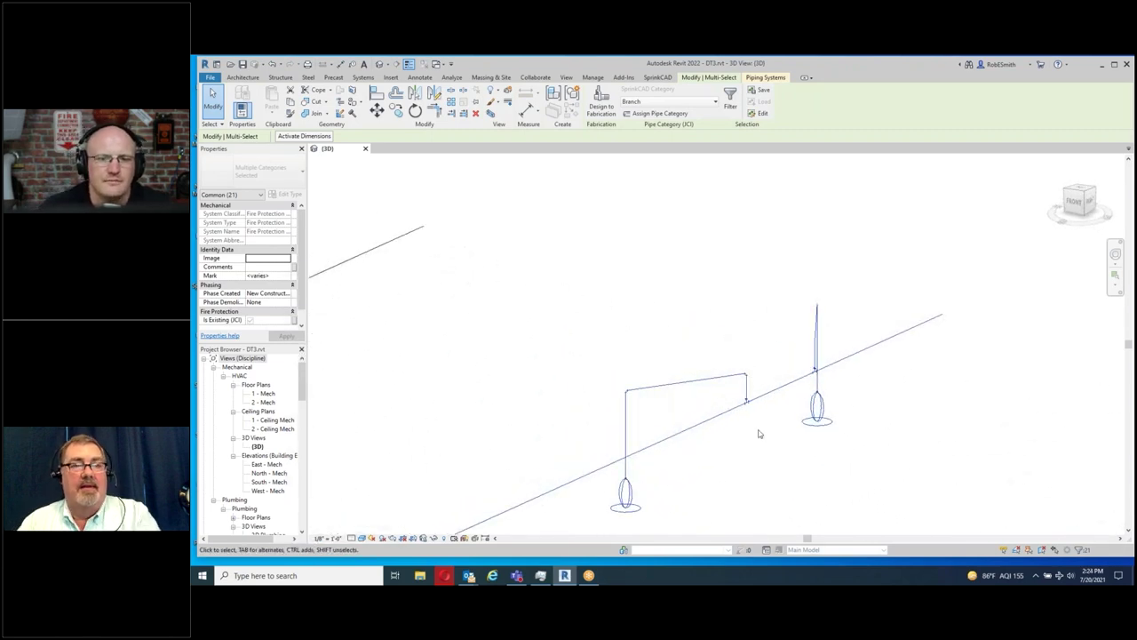
middle_drag(759, 434, 766, 379)
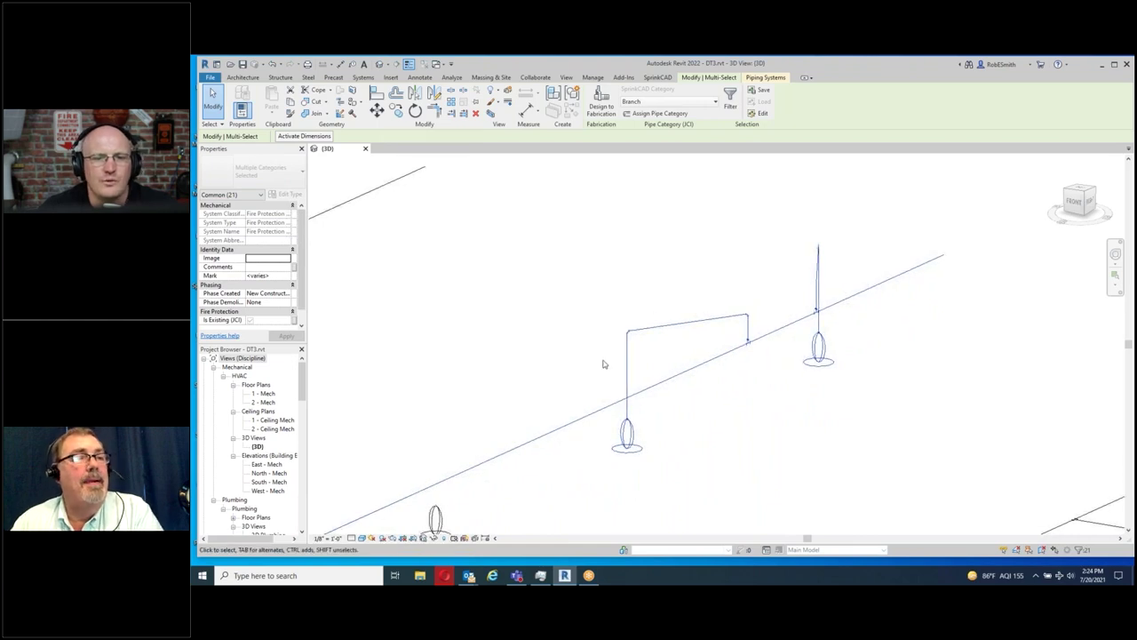
click(633, 365)
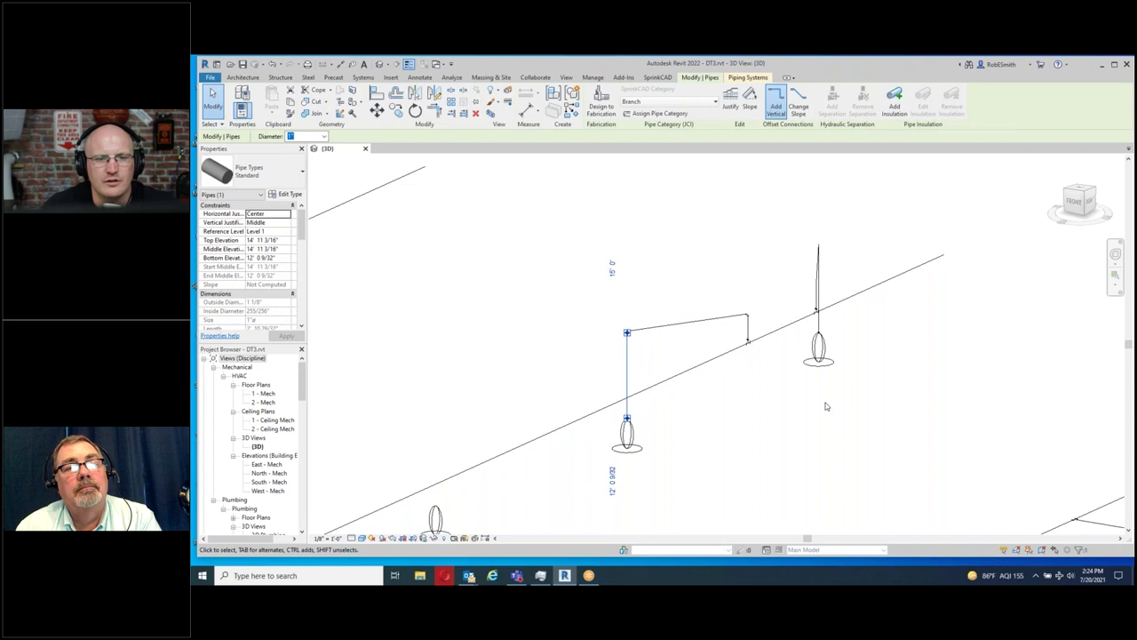
click(352, 538)
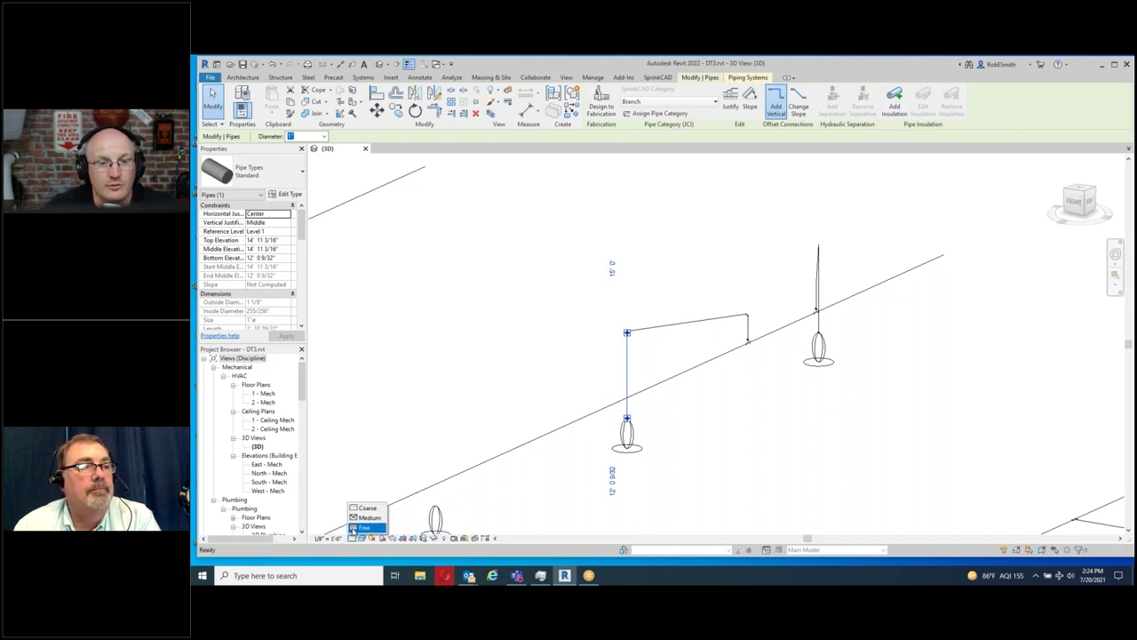
- Switch the 3D view to Fine detail level to show the threaded armovers
click(363, 528)
key(Escape)
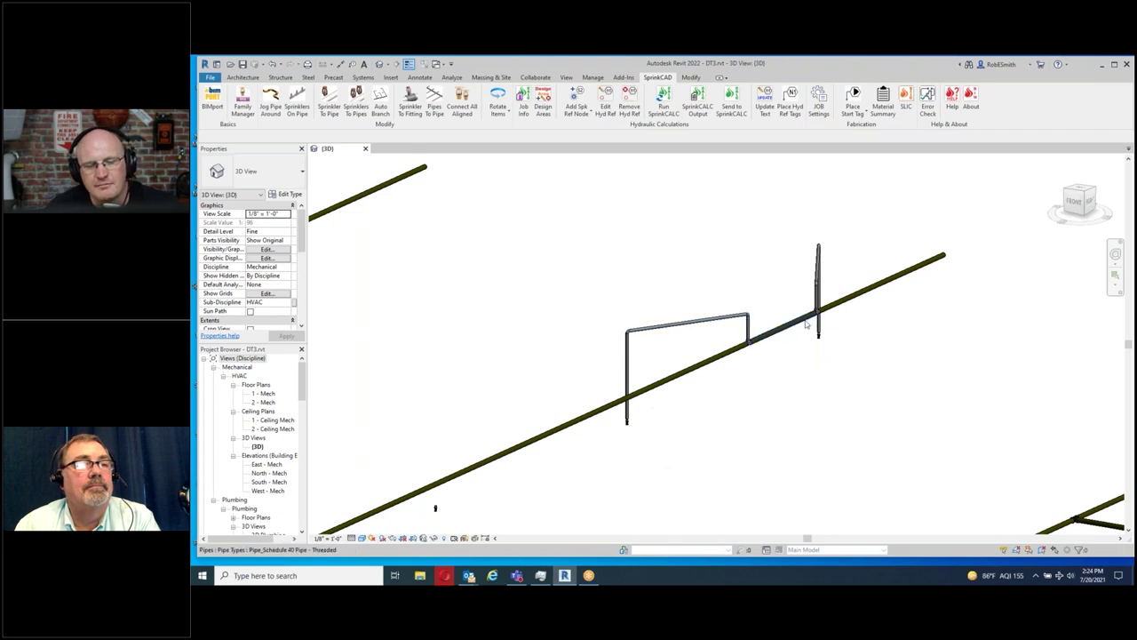
scroll(632, 453, up, 5)
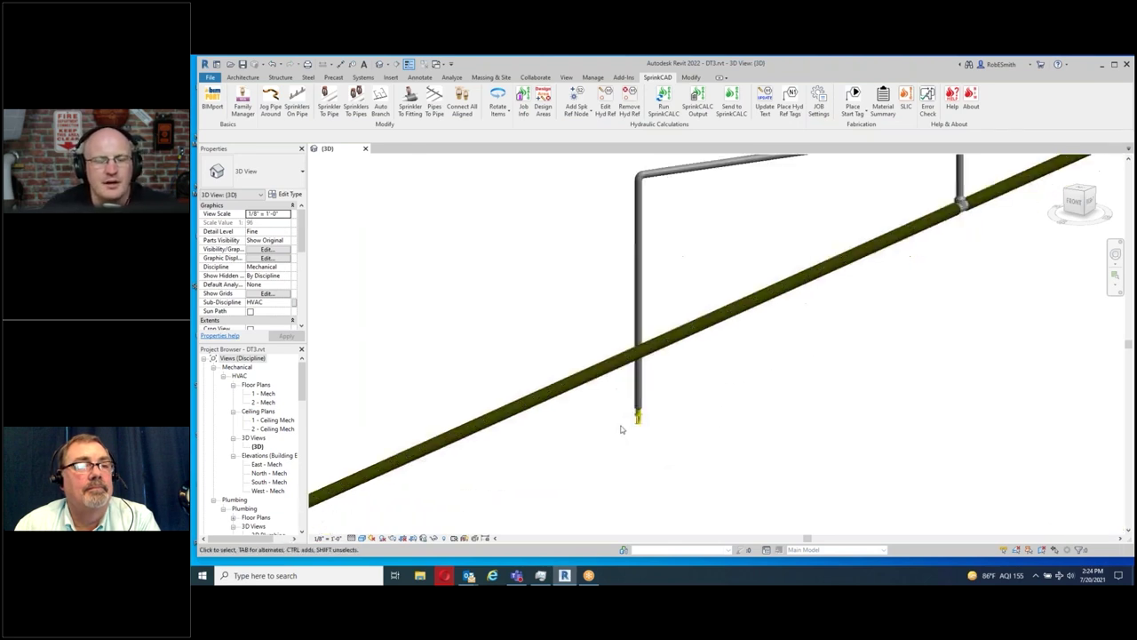
scroll(621, 429, down, 5)
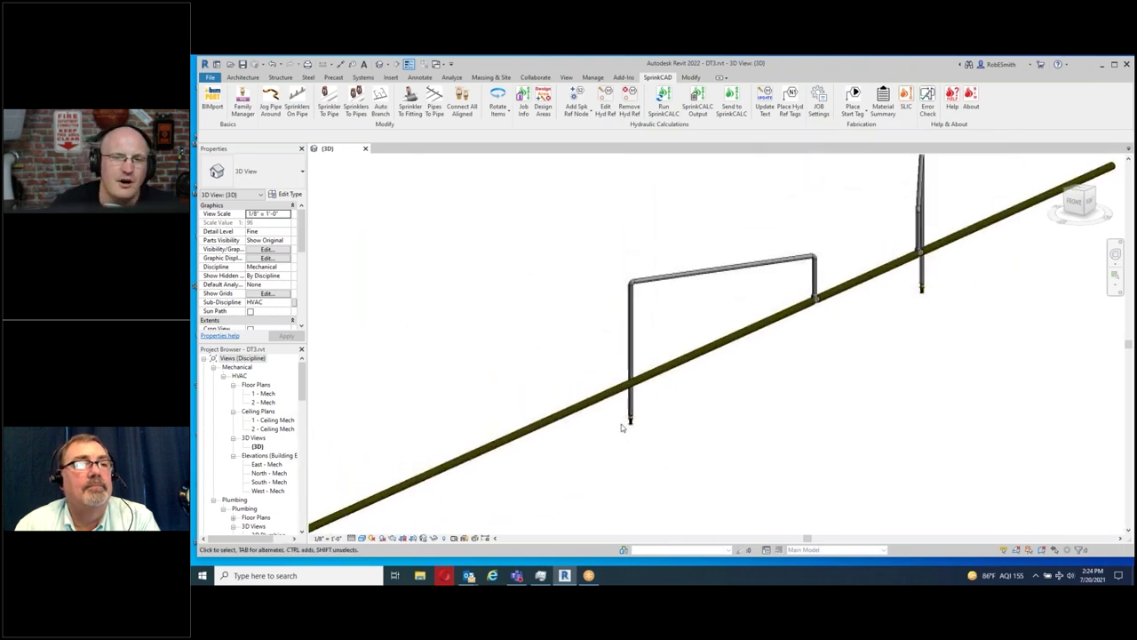
scroll(783, 387, down, 2)
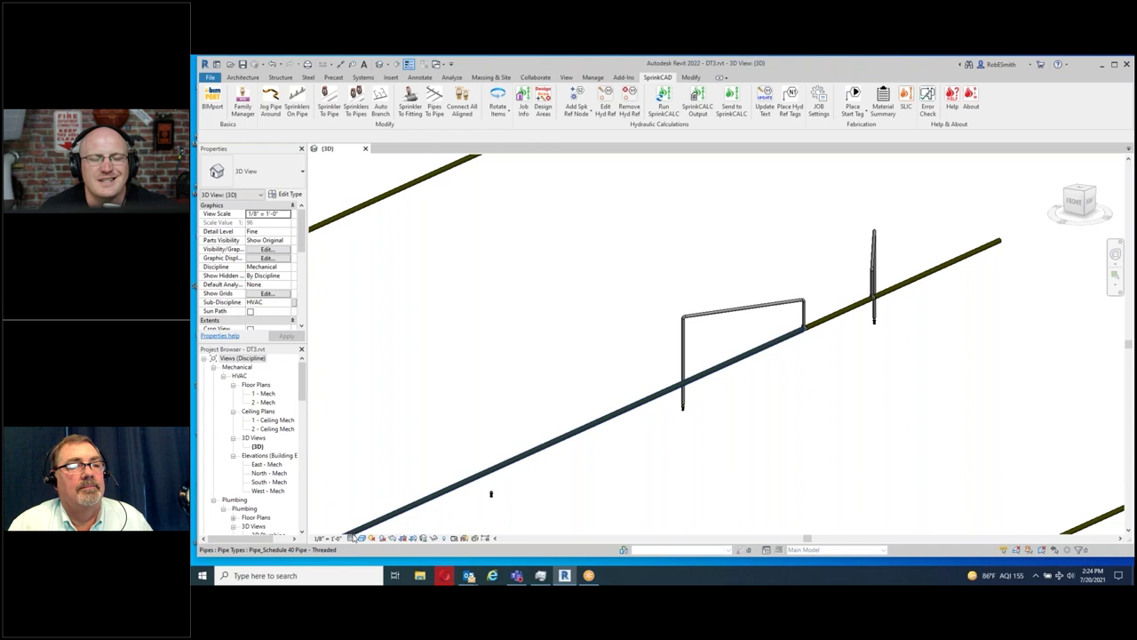
scroll(607, 450, down, 4)
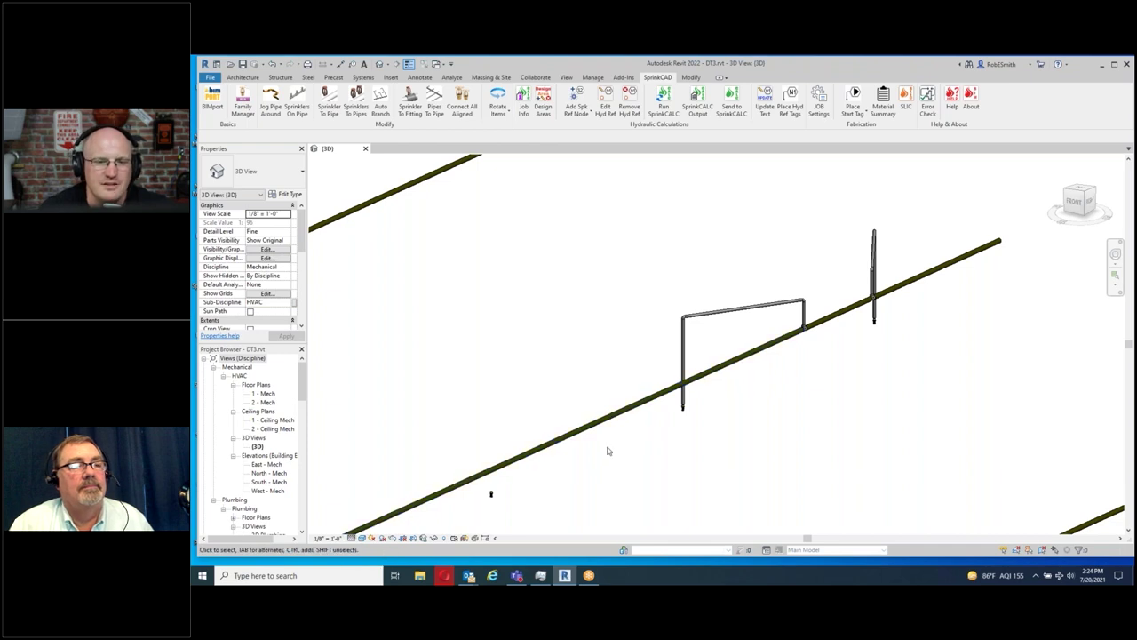
- Orbit to a front view of the armovers and reopen SprinkCAD Sprinklers To Pipes parameters
shift+middle_drag(559, 471, 657, 507)
scroll(647, 406, down, 4)
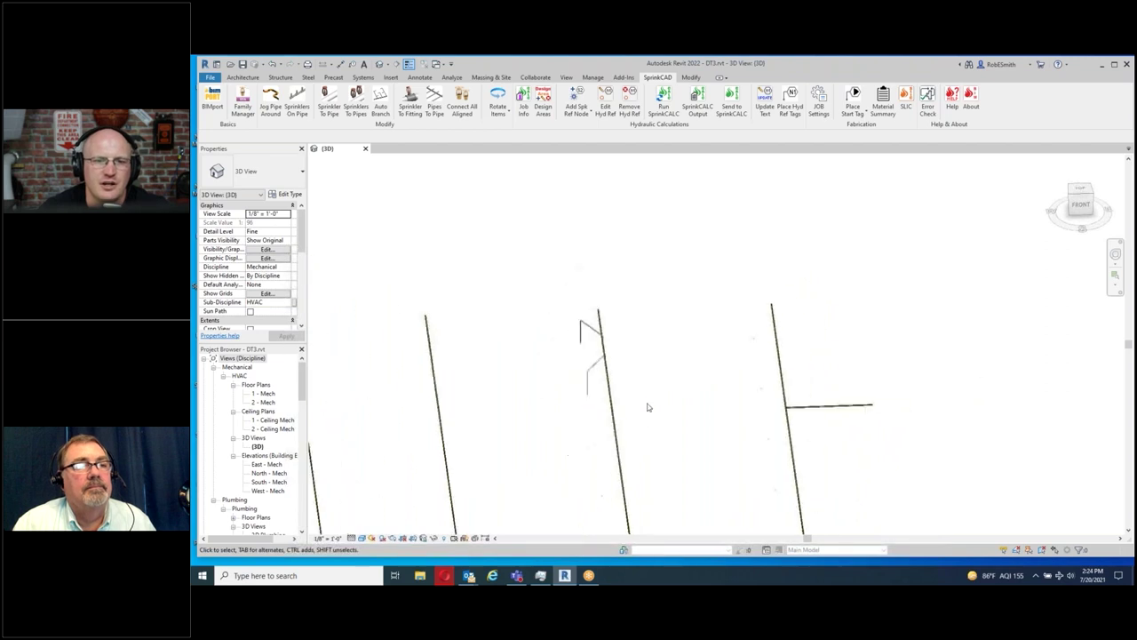
shift+middle_drag(650, 385, 693, 489)
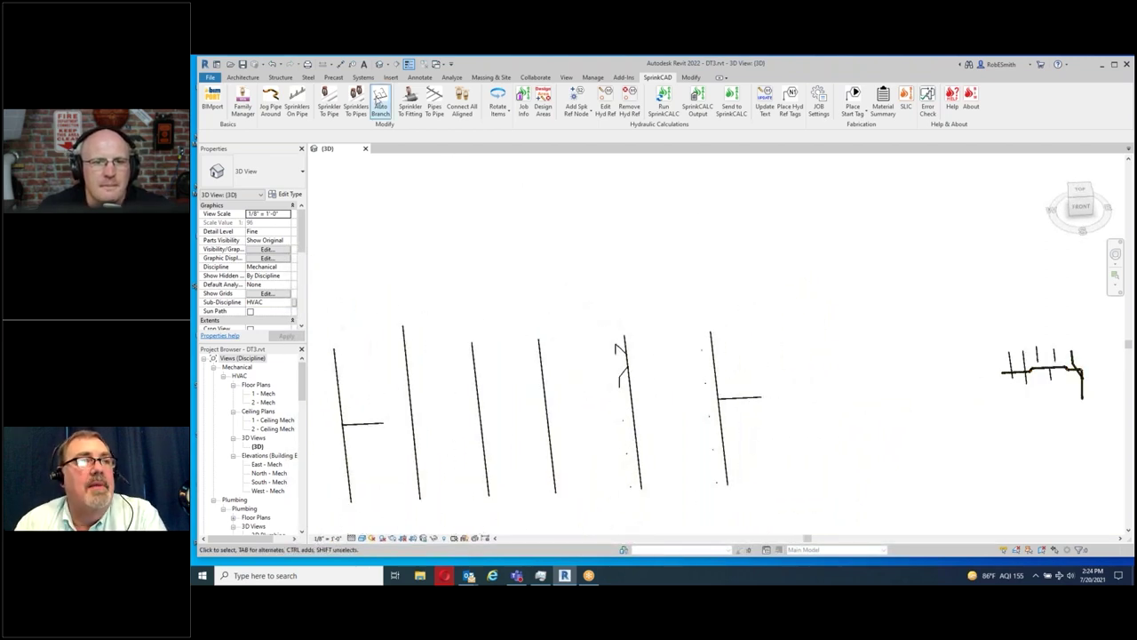
click(354, 106)
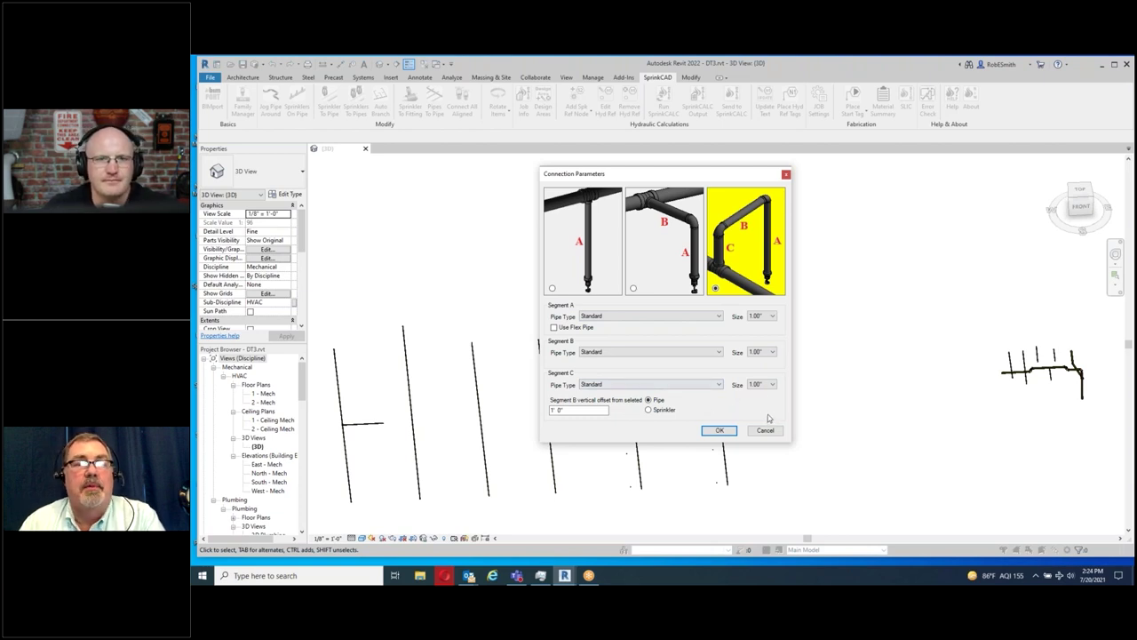
- Connect three more sprinklers to the branch pipe with 1.00" three-segment armovers at 1' 0" offset
click(720, 431)
drag(634, 510, 571, 414)
click(633, 466)
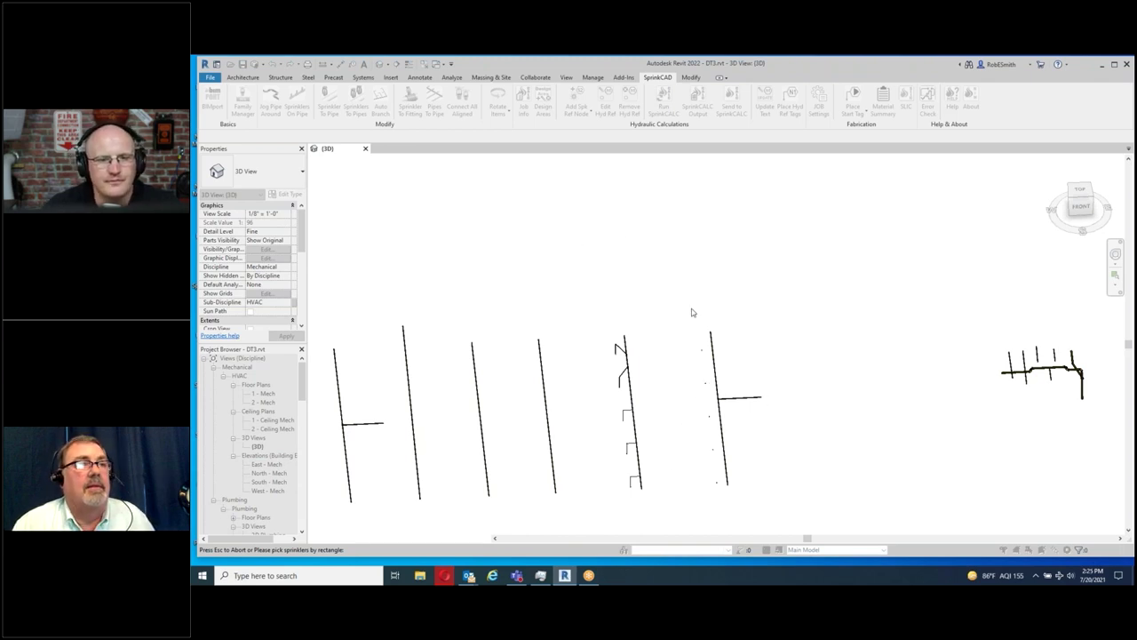
drag(699, 320, 667, 458)
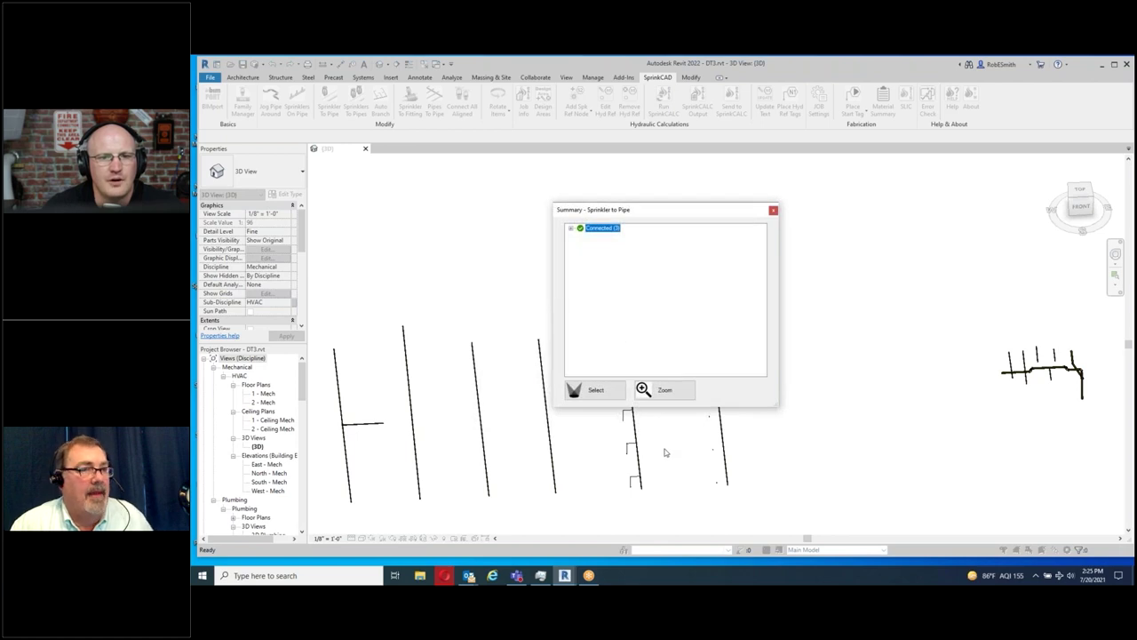
click(773, 210)
shift+middle_drag(659, 398, 619, 371)
scroll(601, 436, up, 10)
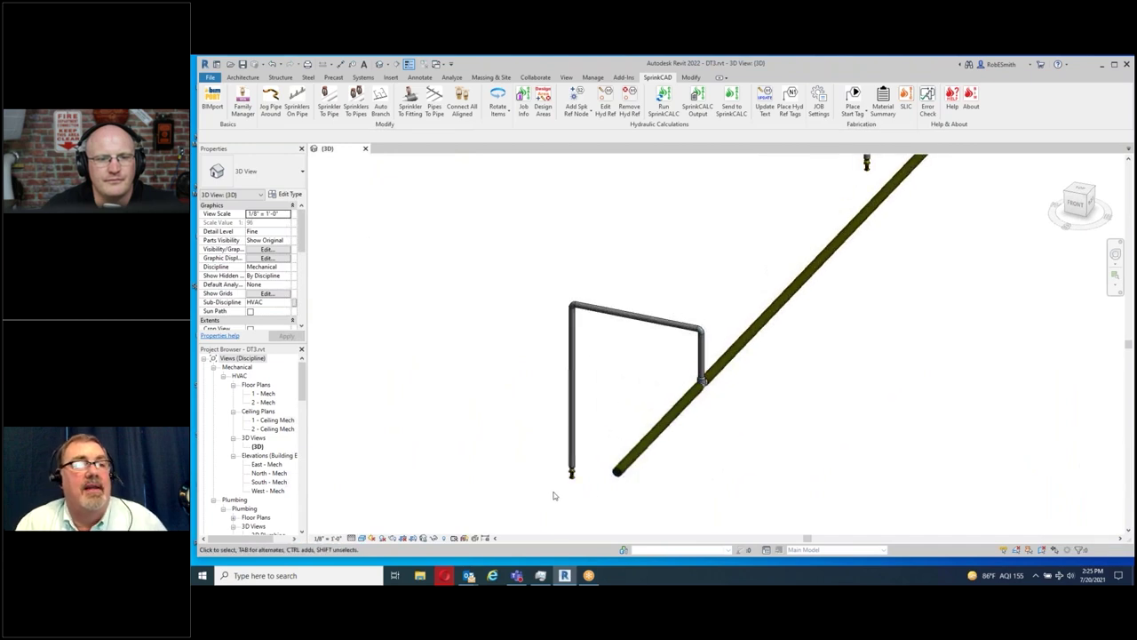
scroll(543, 479, up, 4)
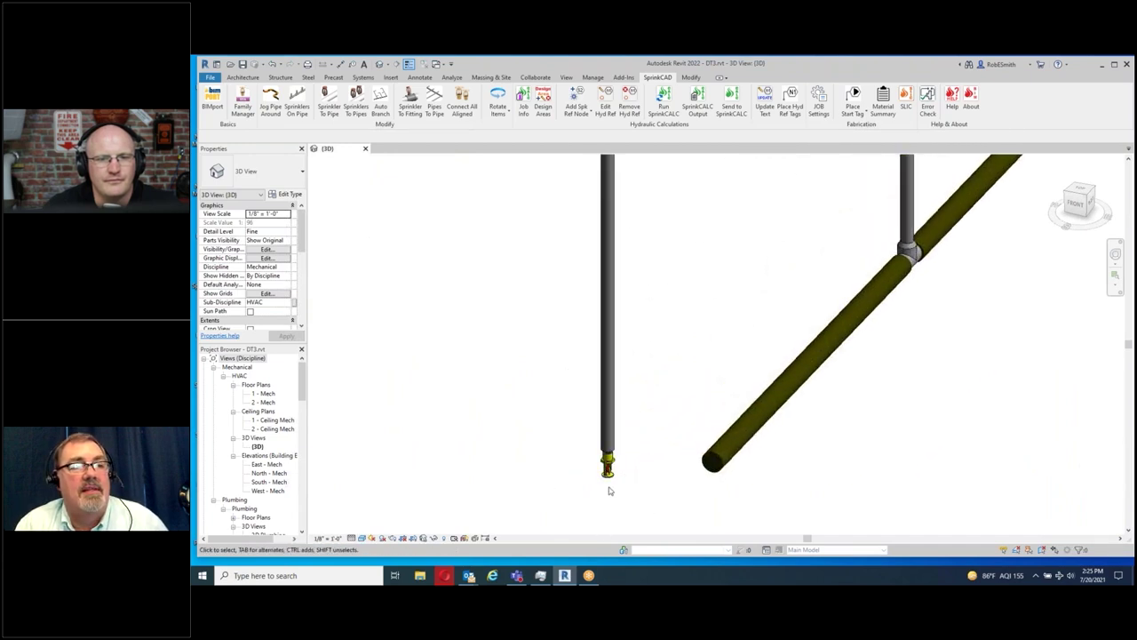
scroll(609, 488, up, 2)
scroll(609, 488, down, 6)
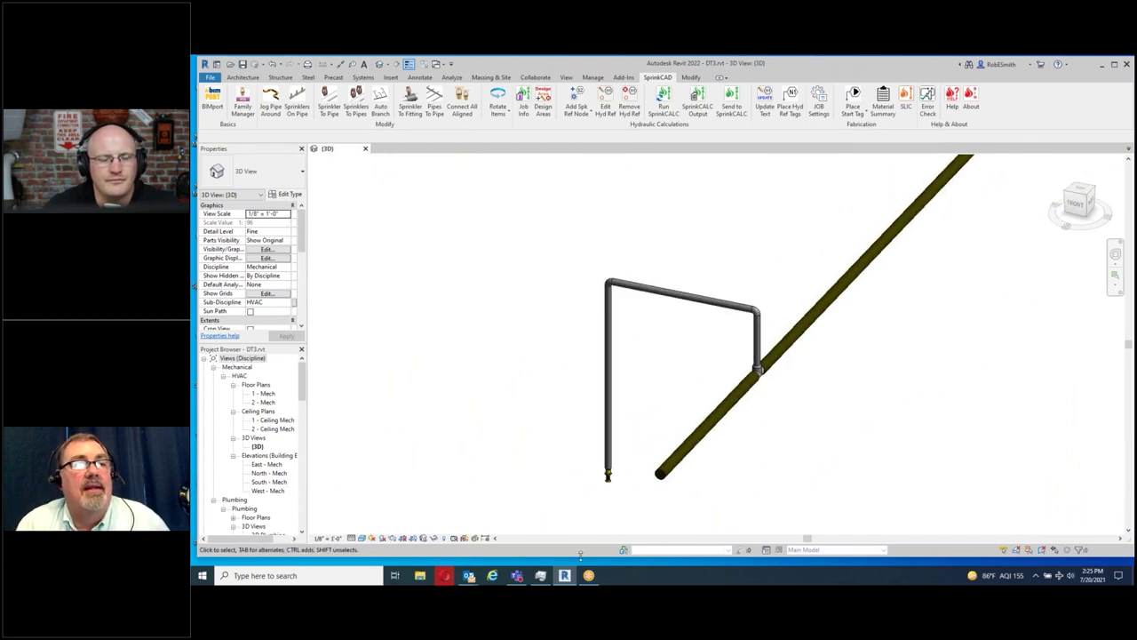
scroll(866, 472, down, 3)
scroll(769, 455, down, 2)
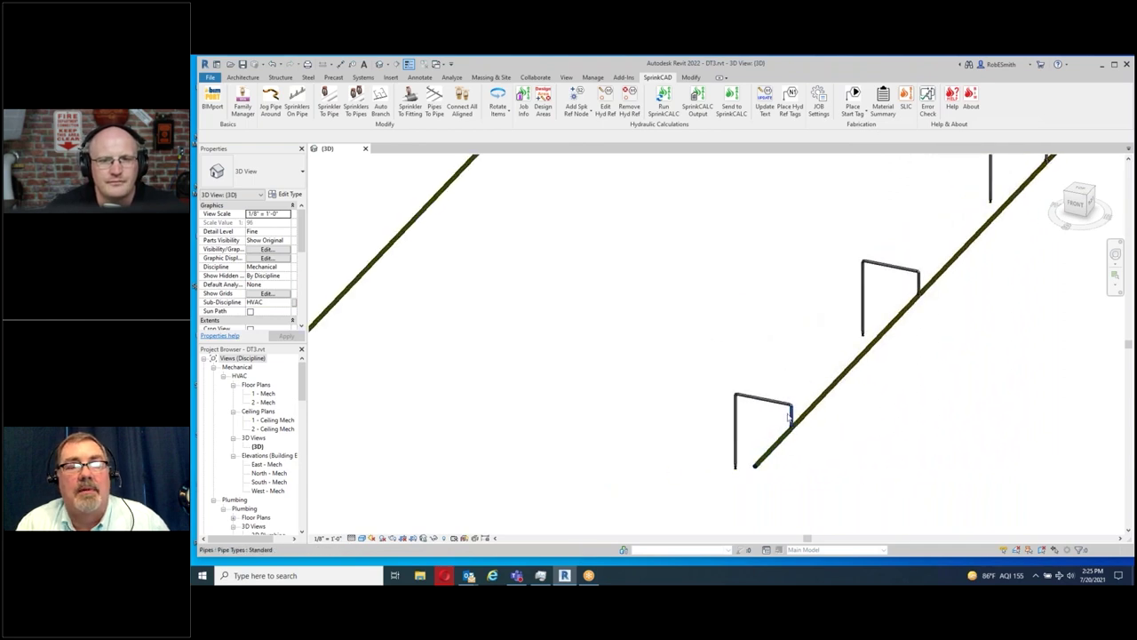
scroll(773, 456, up, 3)
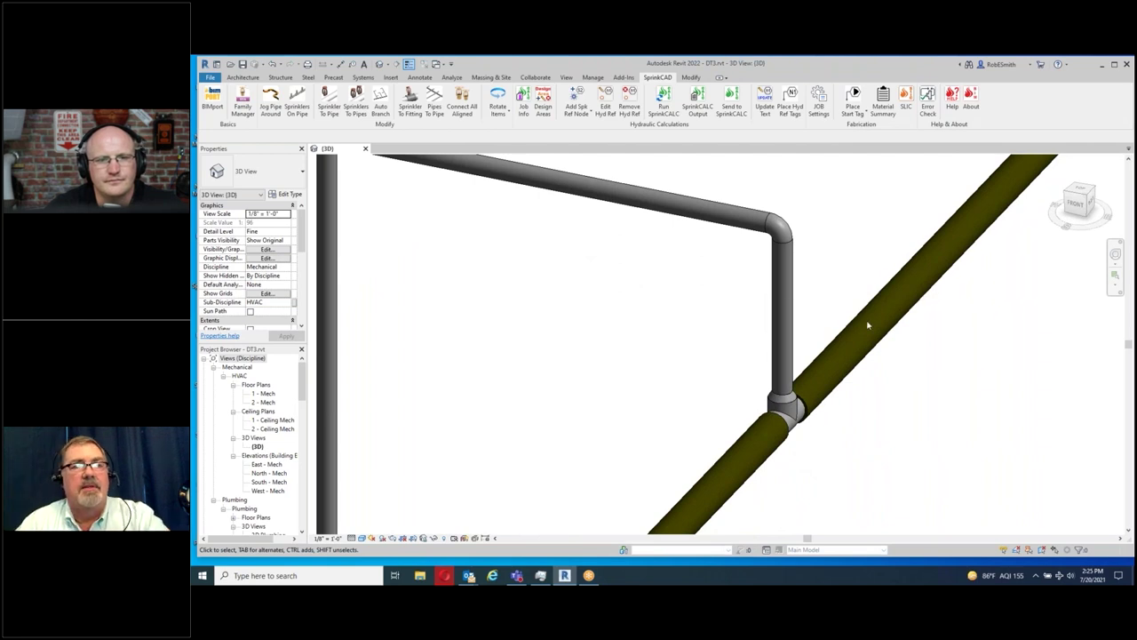
scroll(835, 422, down, 2)
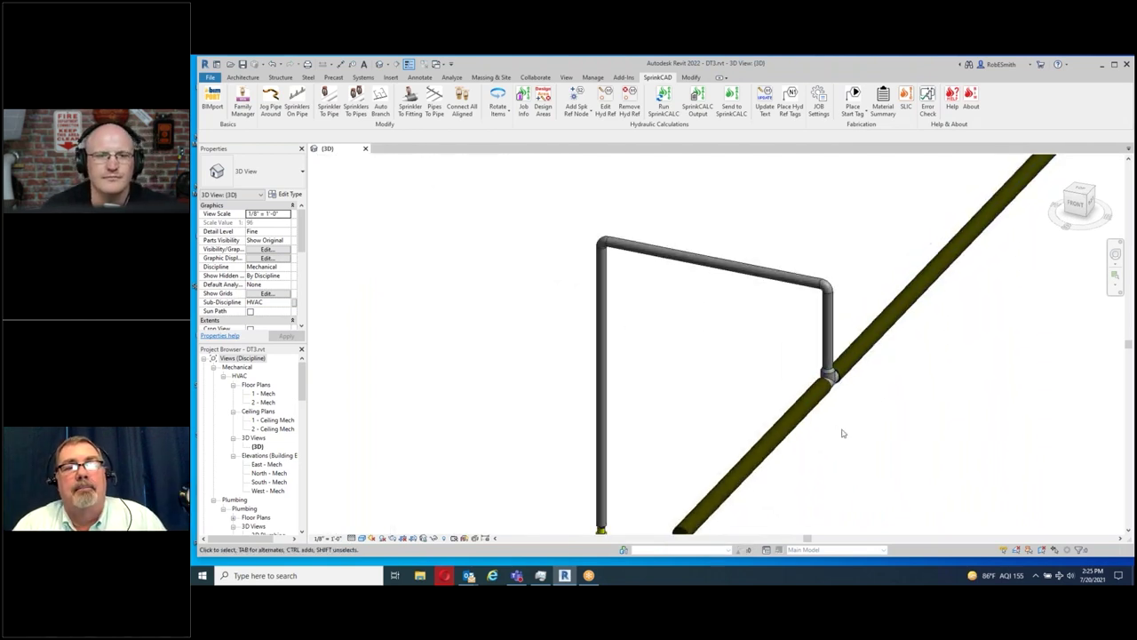
scroll(740, 352, down, 1)
scroll(740, 352, down, 4)
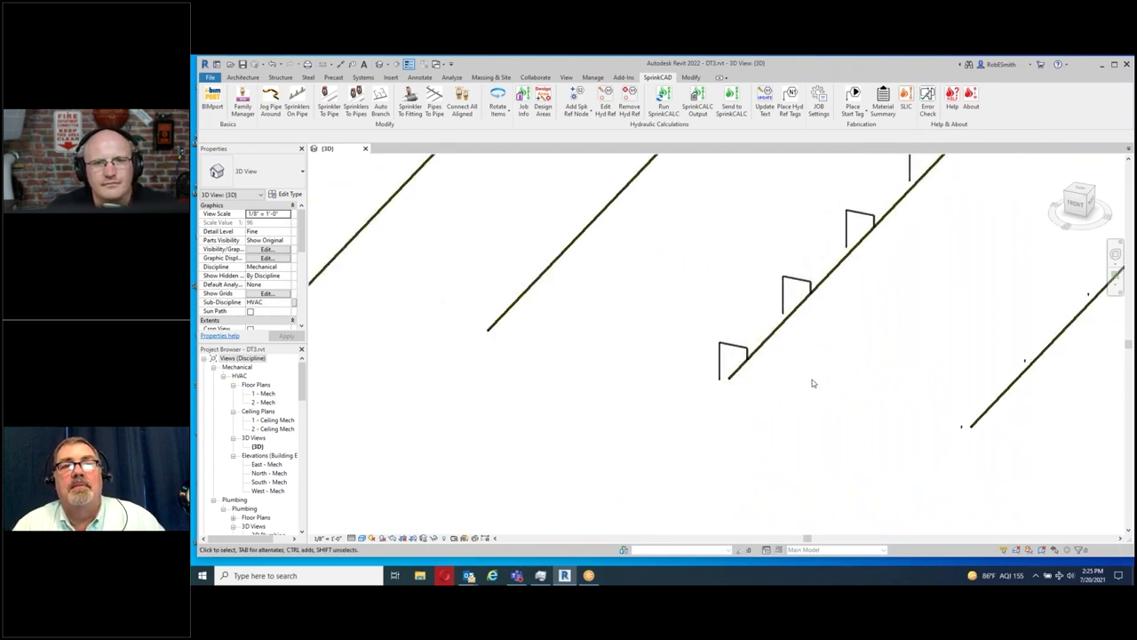
middle_drag(845, 320, 804, 410)
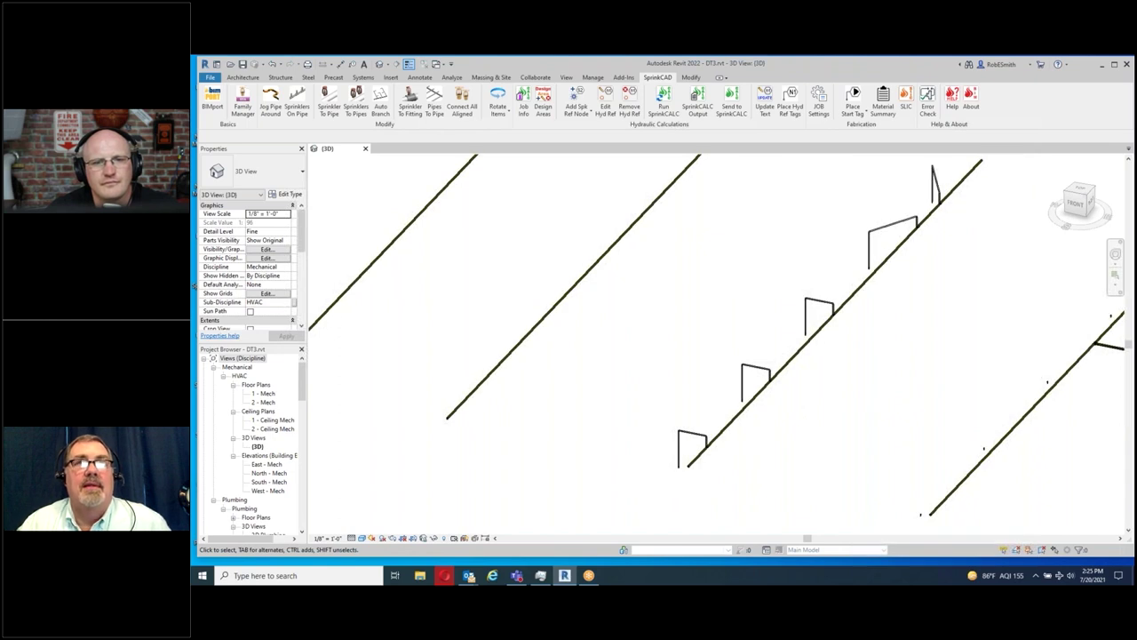
click(855, 93)
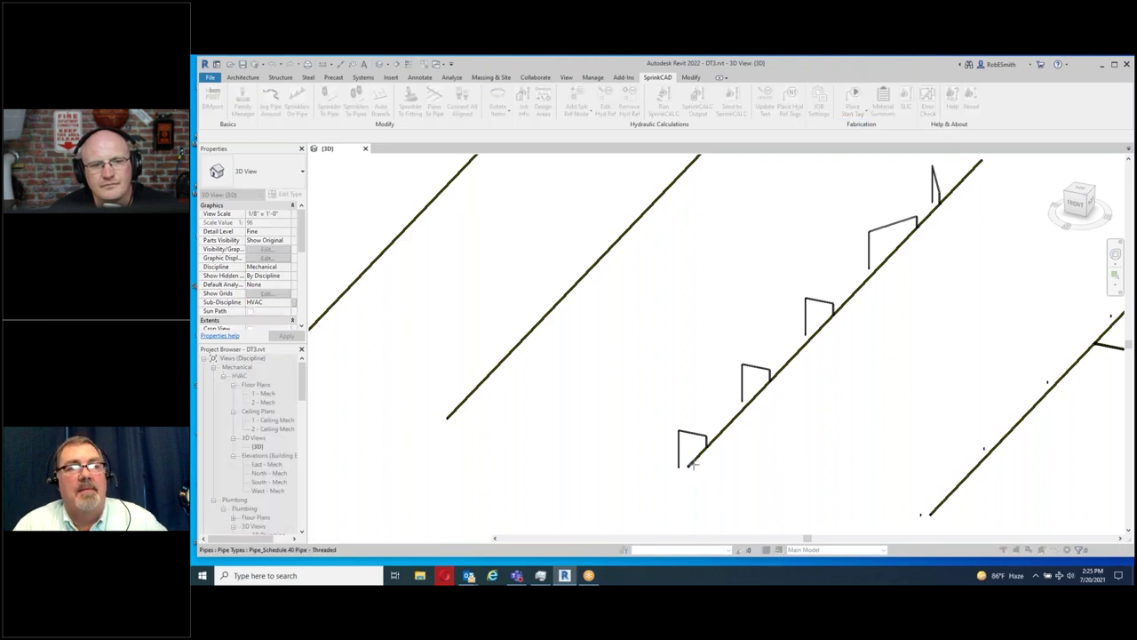
click(691, 463)
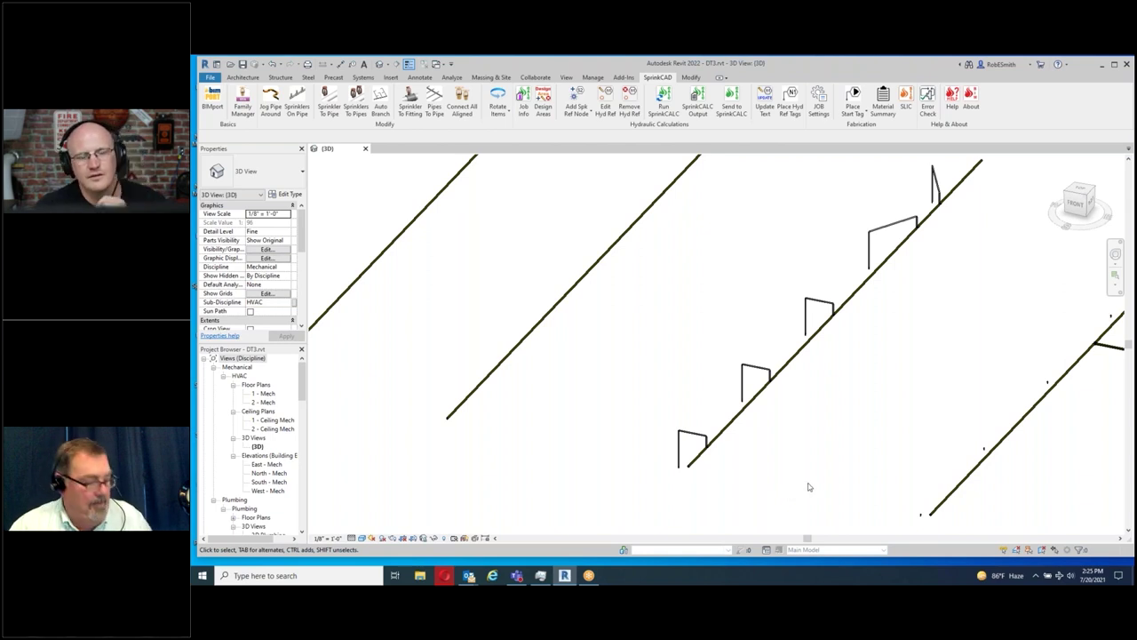
mouse_move(802, 501)
shift+middle_down()
mouse_move(739, 489)
mouse_move(799, 480)
shift+middle_up()
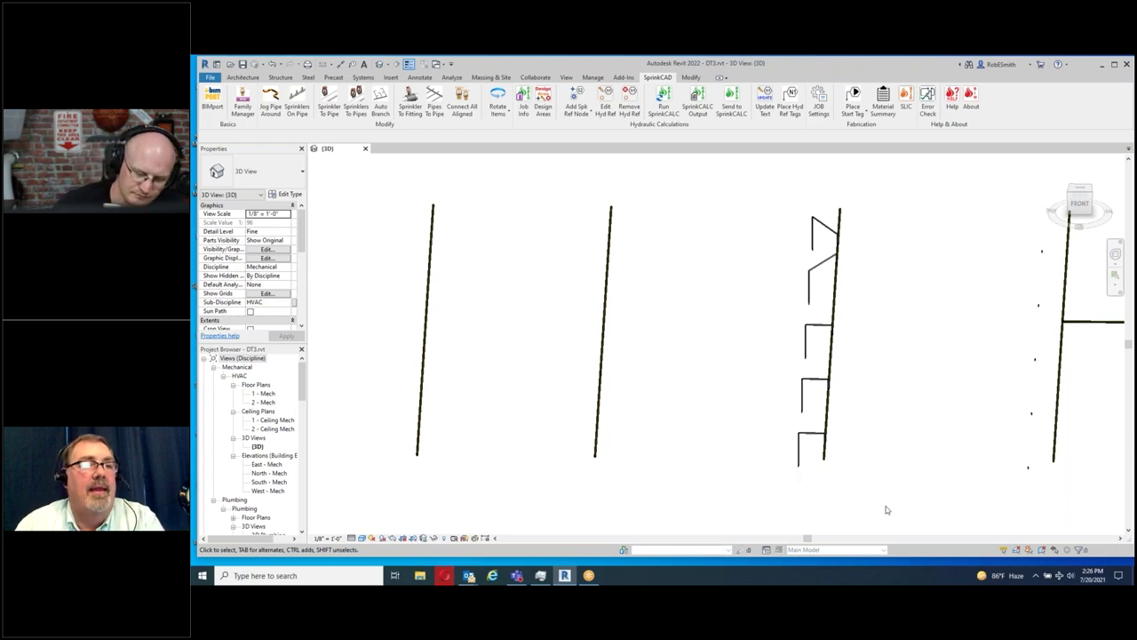
drag(880, 502, 769, 181)
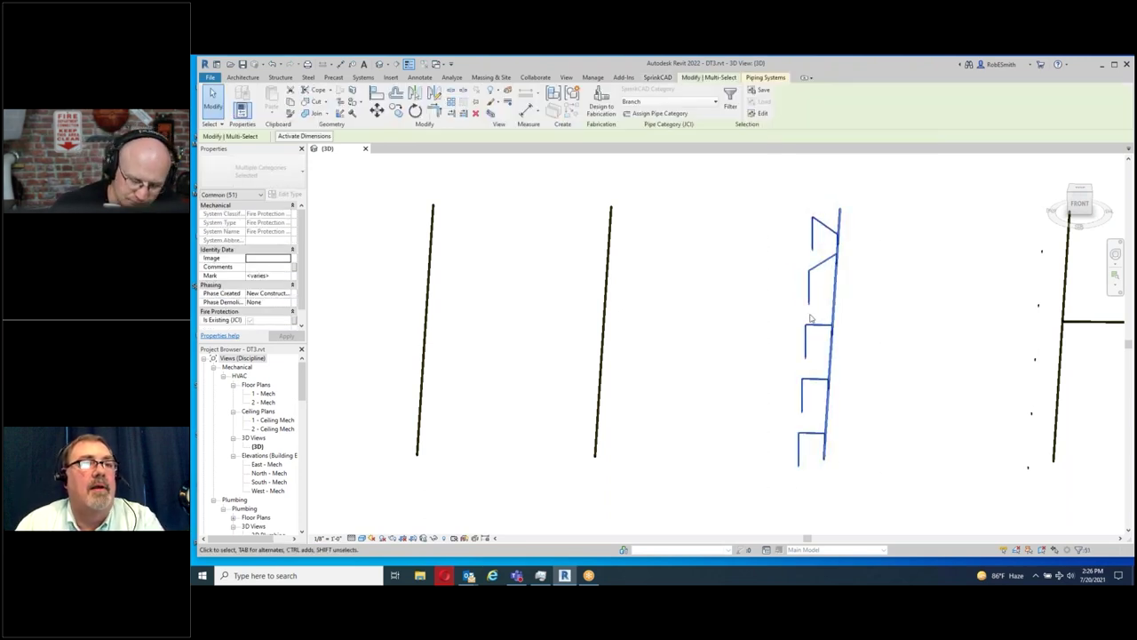
- Set SprinkCAD Category to Branch and assign it to the 21 selected riser pipes
click(651, 104)
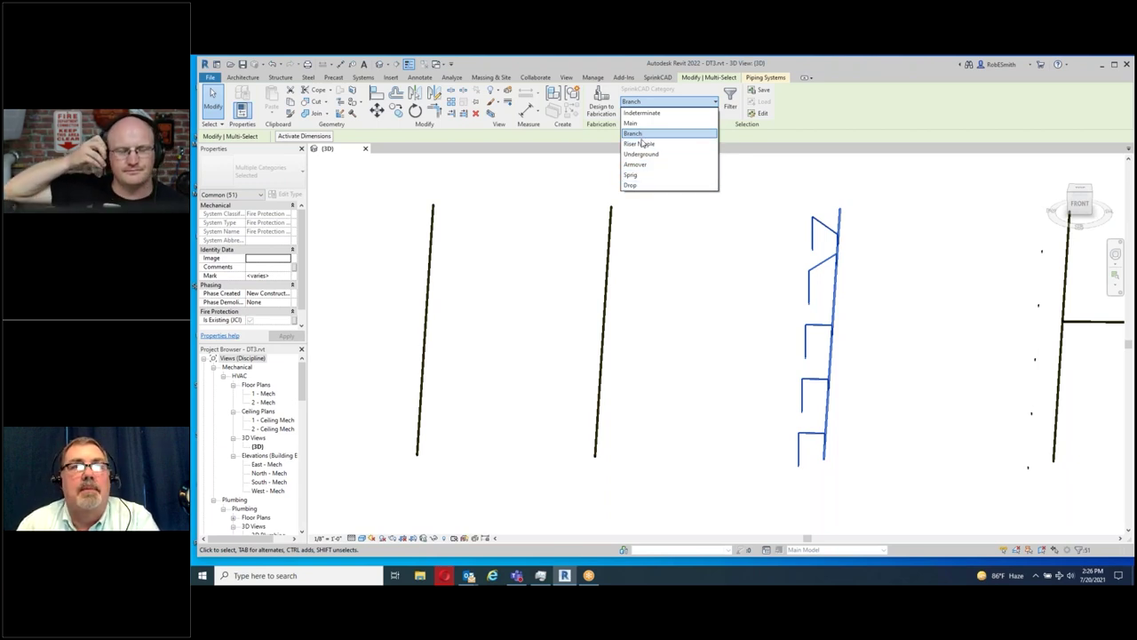
click(641, 134)
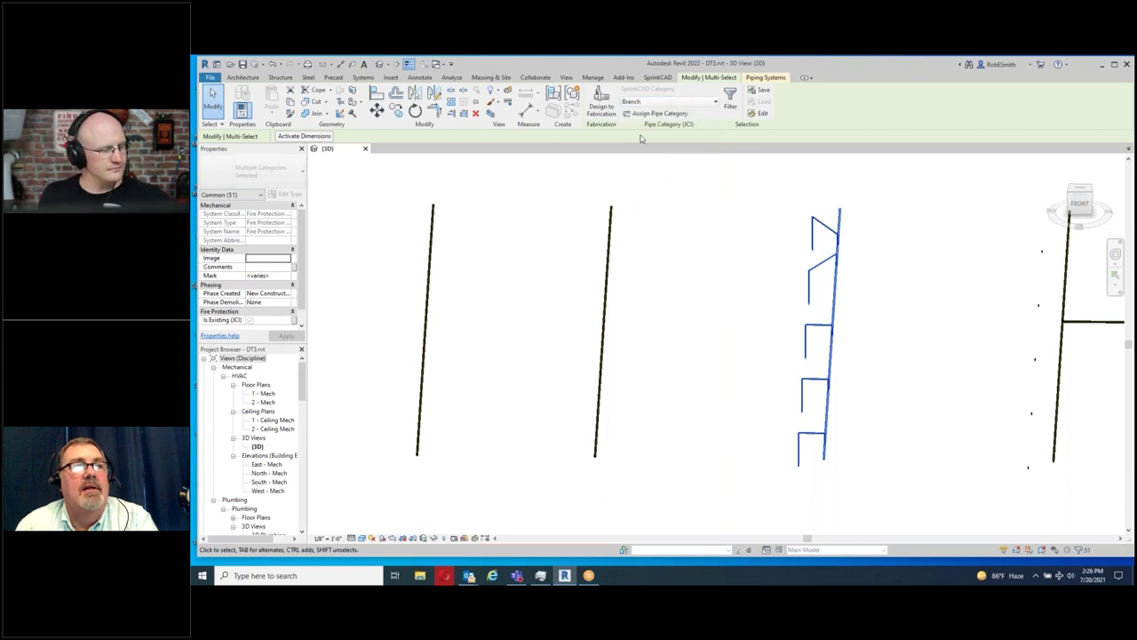
click(659, 113)
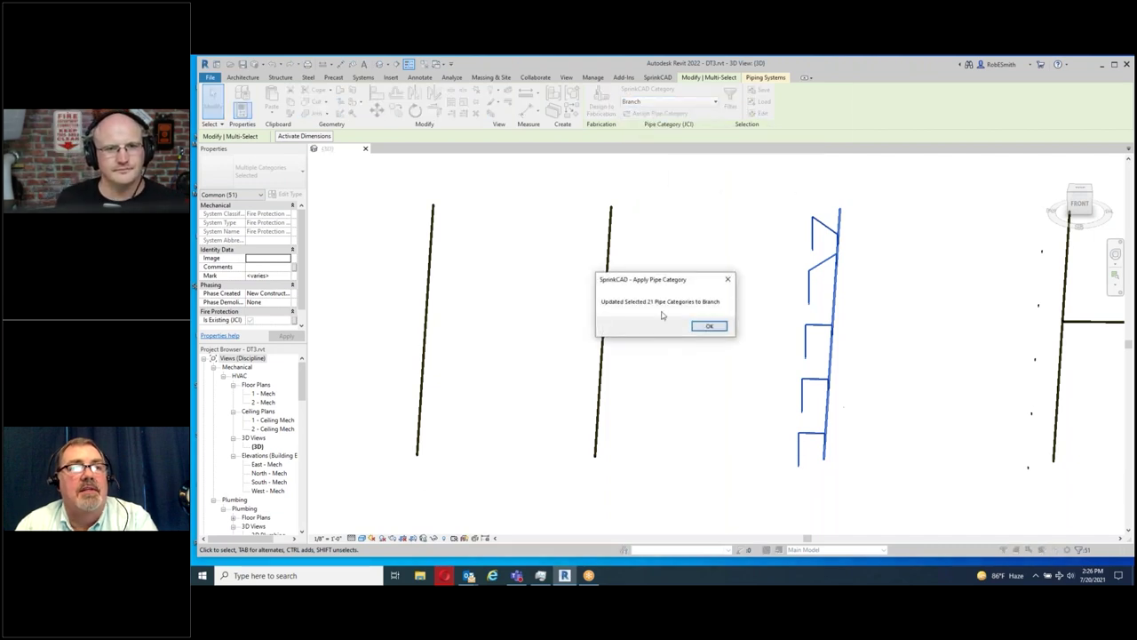
click(708, 327)
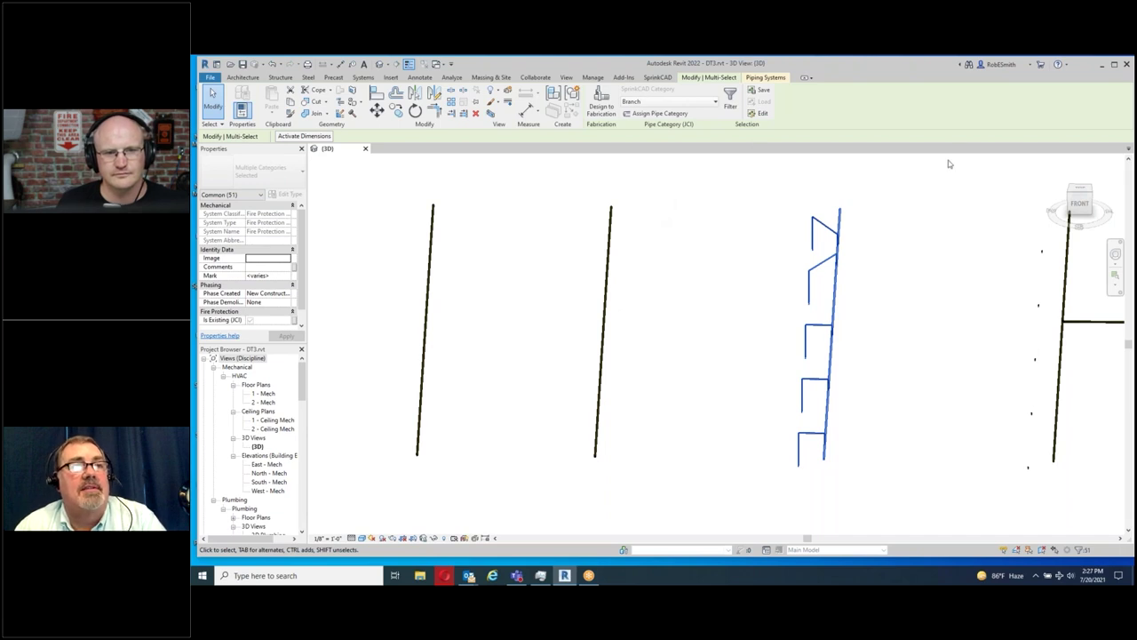
click(658, 78)
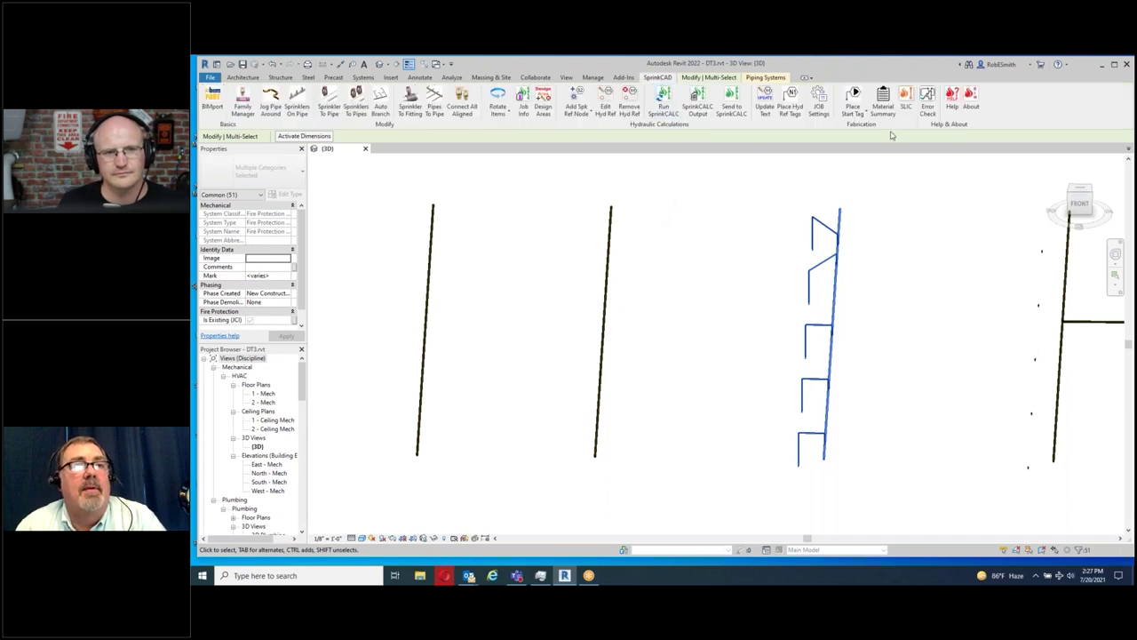
click(883, 99)
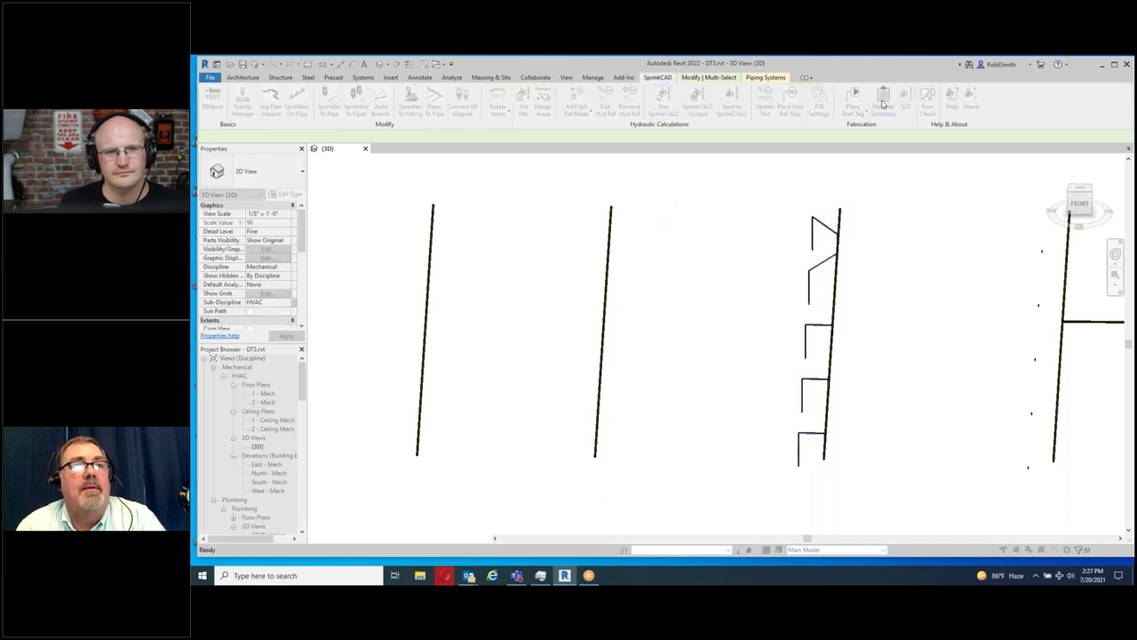
- Send the riser pipe's 51-element system to SprinkCAD and proceed to item mapping
click(825, 457)
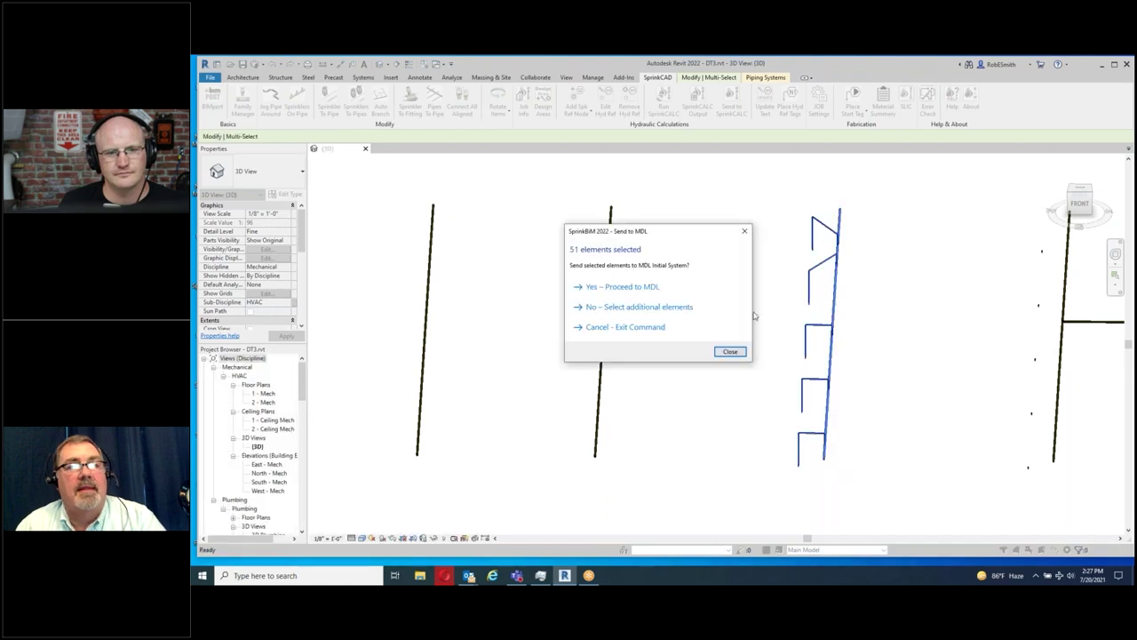
click(620, 287)
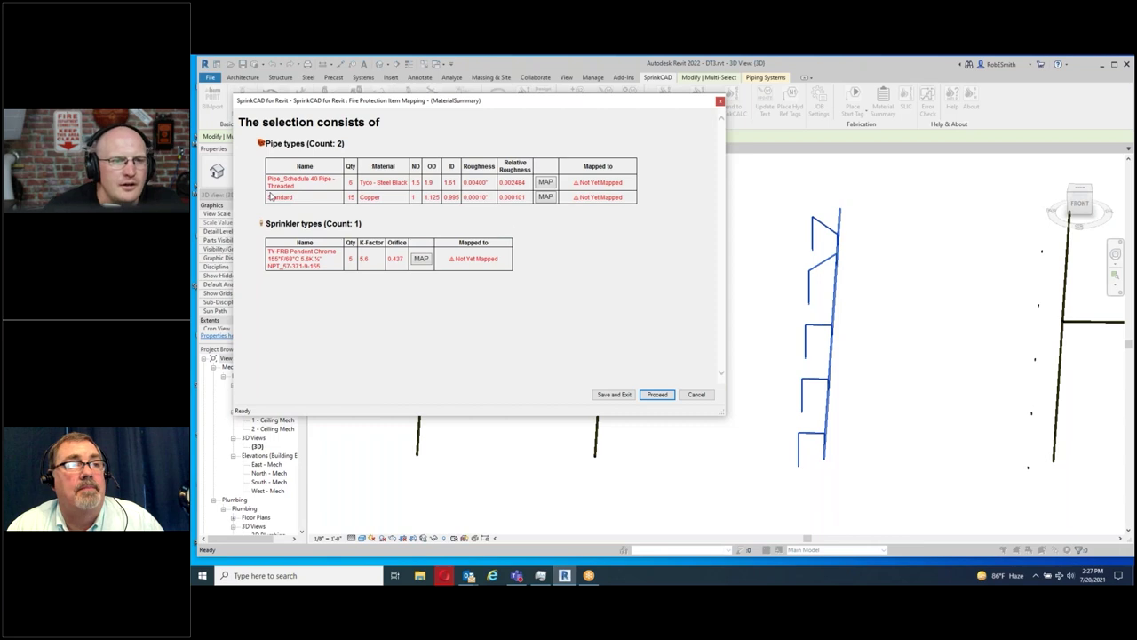
click(545, 182)
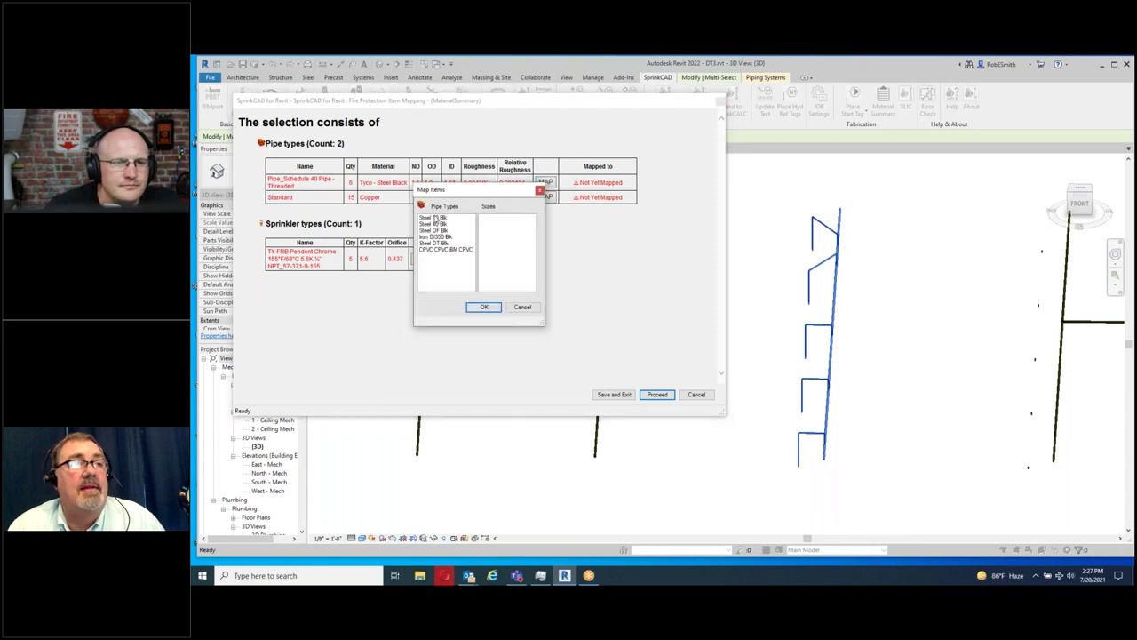
- Map threaded Schedule 40 pipe to Steel 40 Blk size 1-1/2, and Standard pipe to size 1
click(436, 223)
double_click(486, 231)
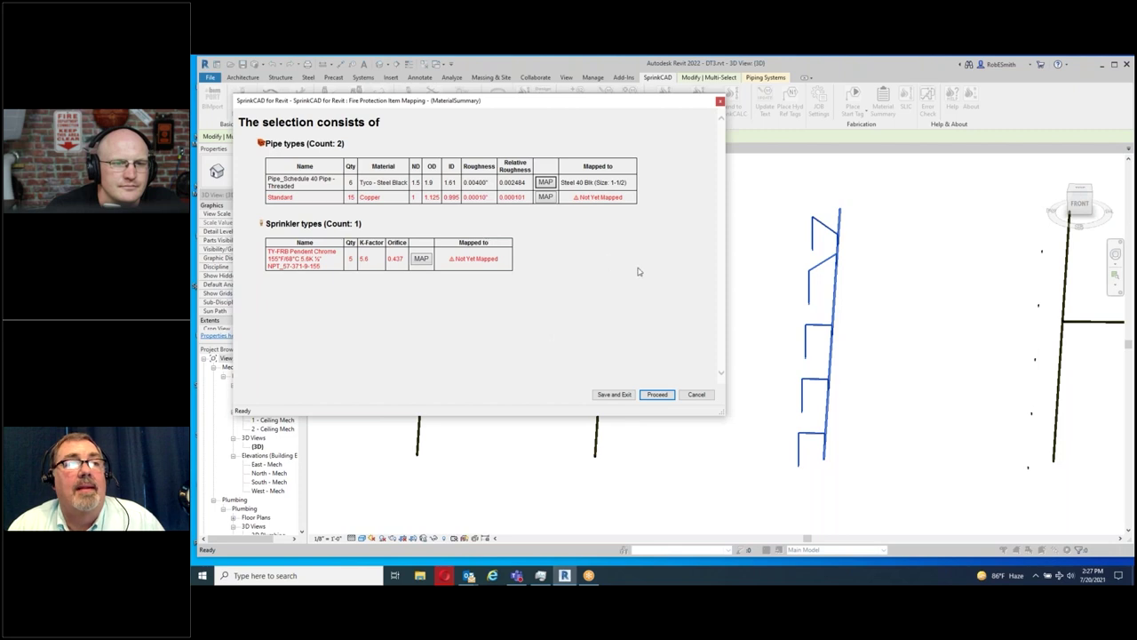
click(545, 196)
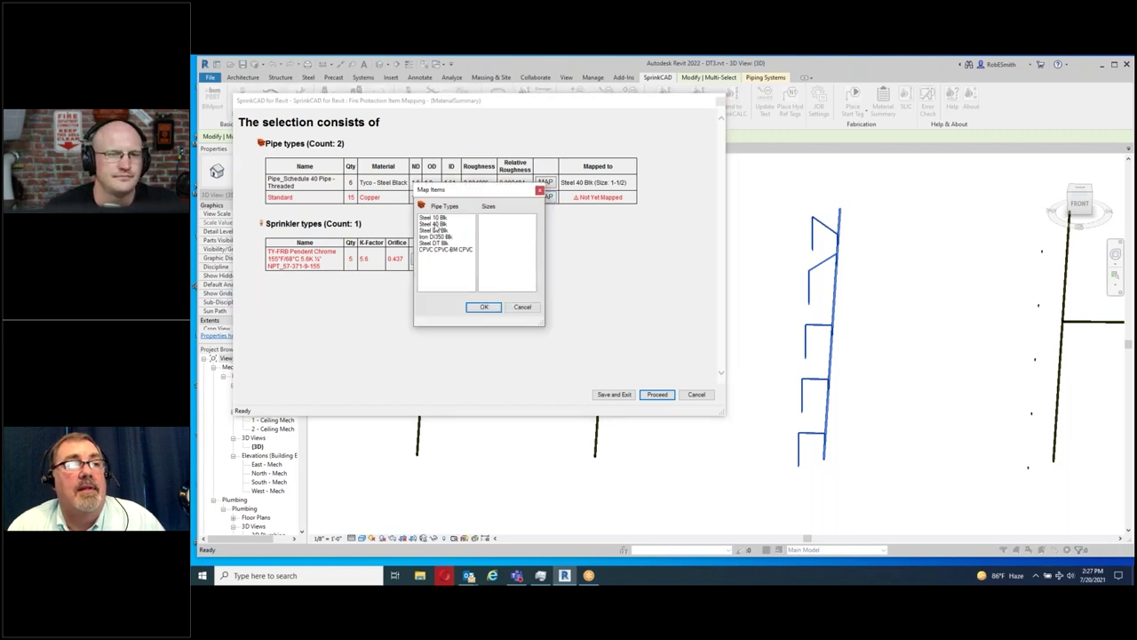
click(433, 226)
double_click(485, 218)
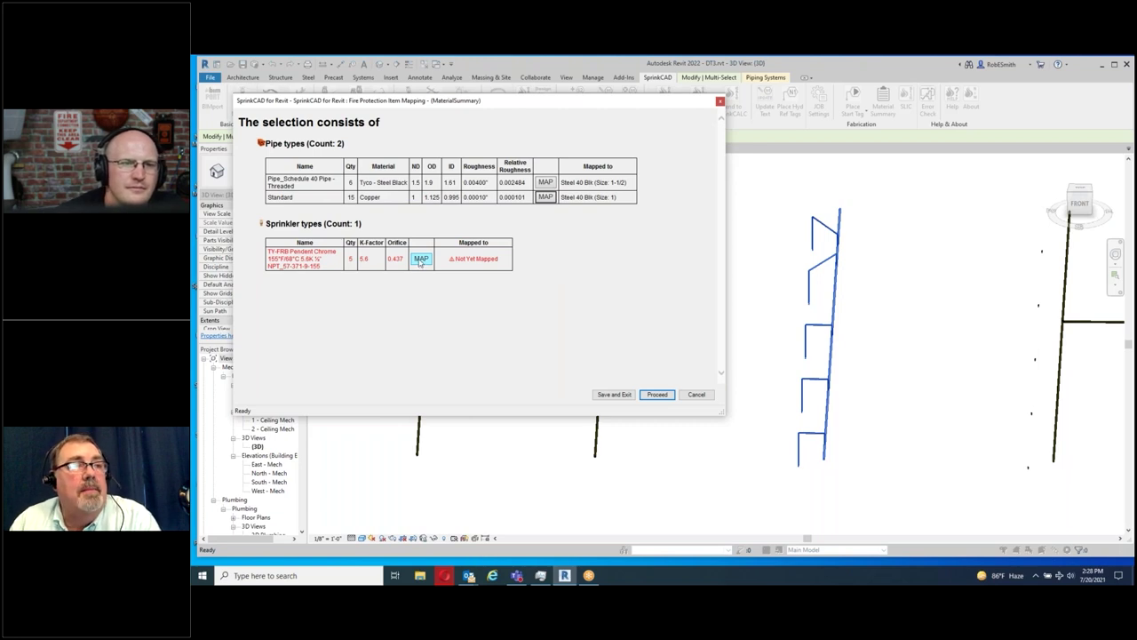
click(421, 259)
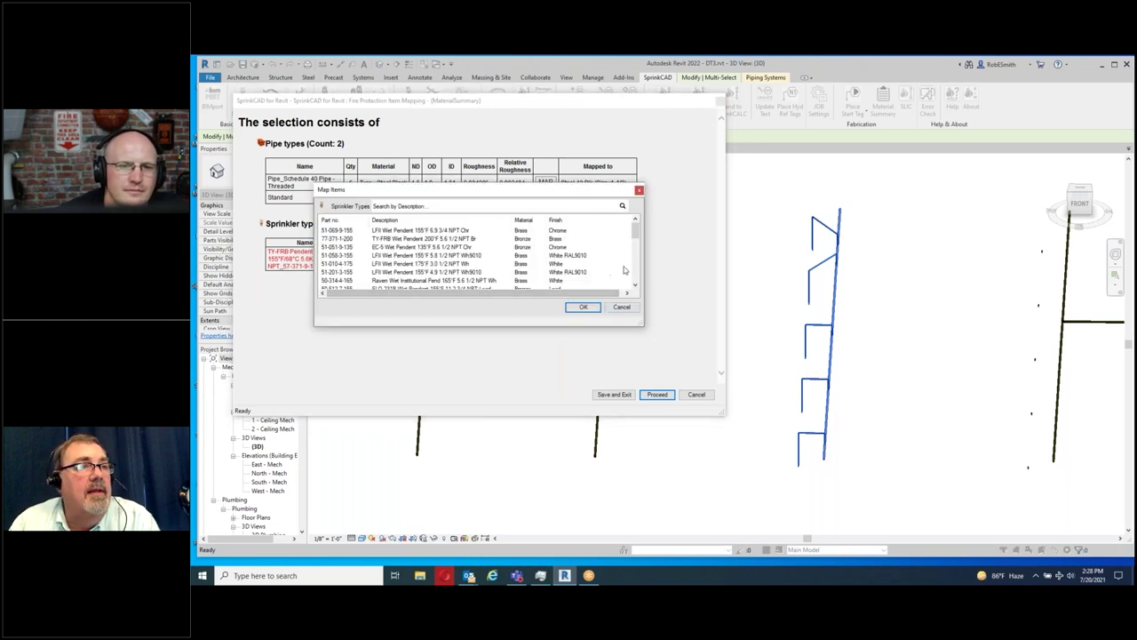
- Search 'pend', map the sprinkler to 77-371-1-200 TY-FRB Wet Pendent 200°F, and proceed past the Material Summary
click(433, 207)
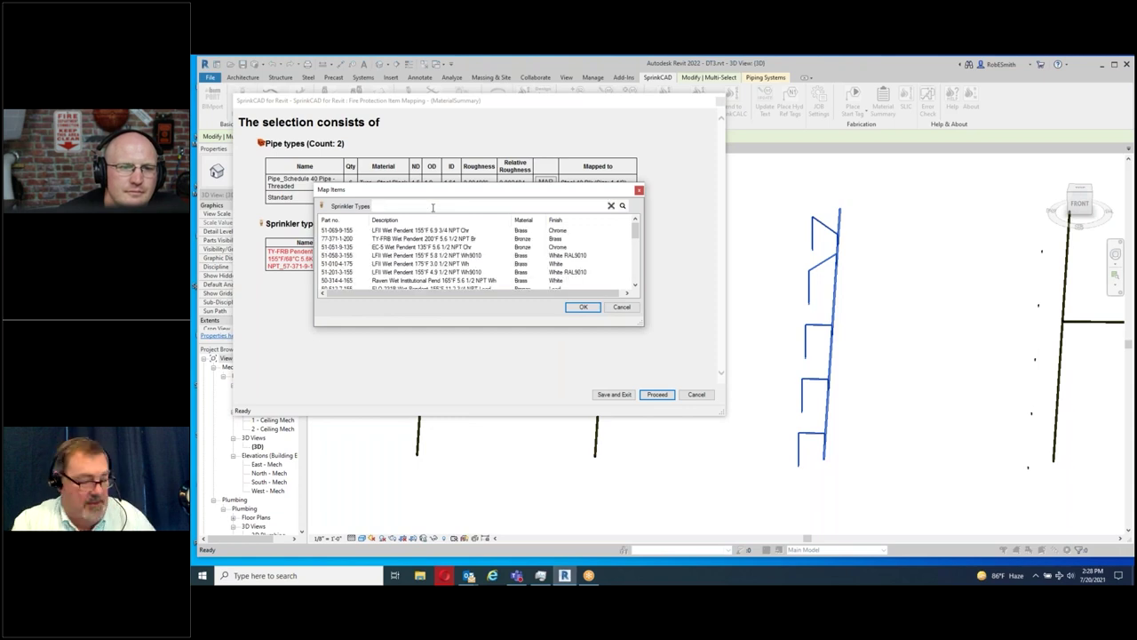
text(pend)
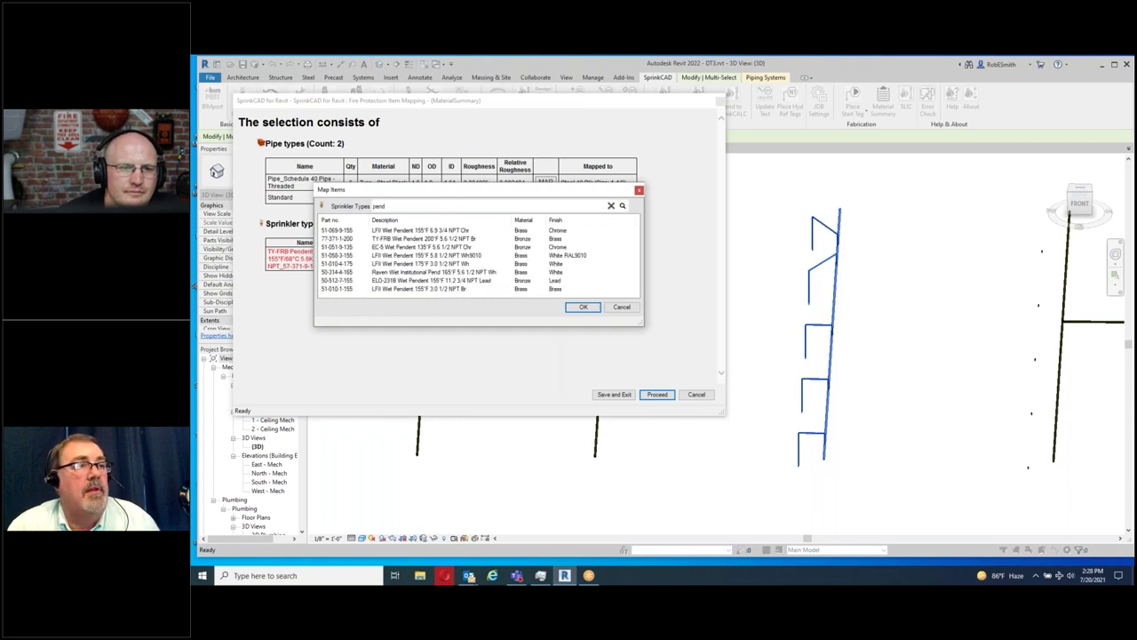
click(415, 240)
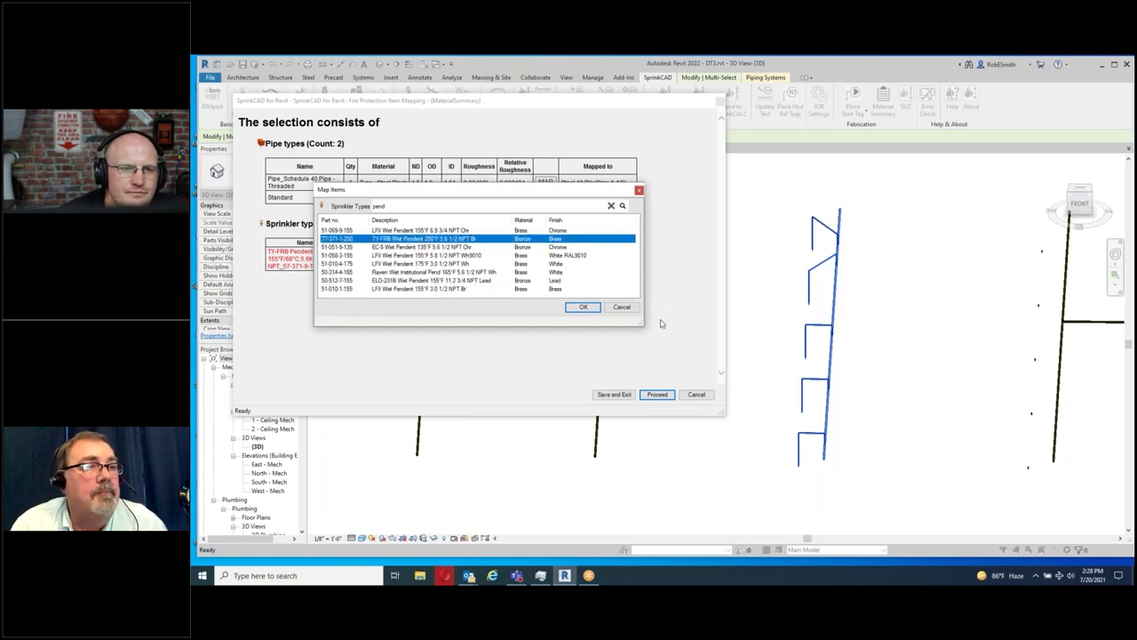
click(583, 306)
click(659, 393)
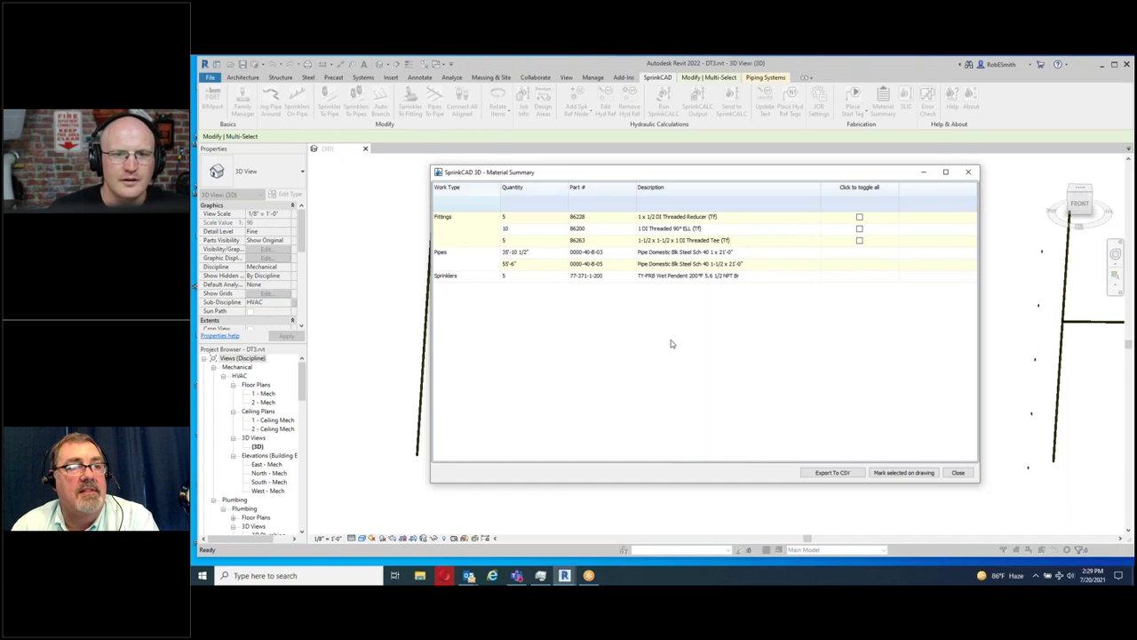
click(954, 472)
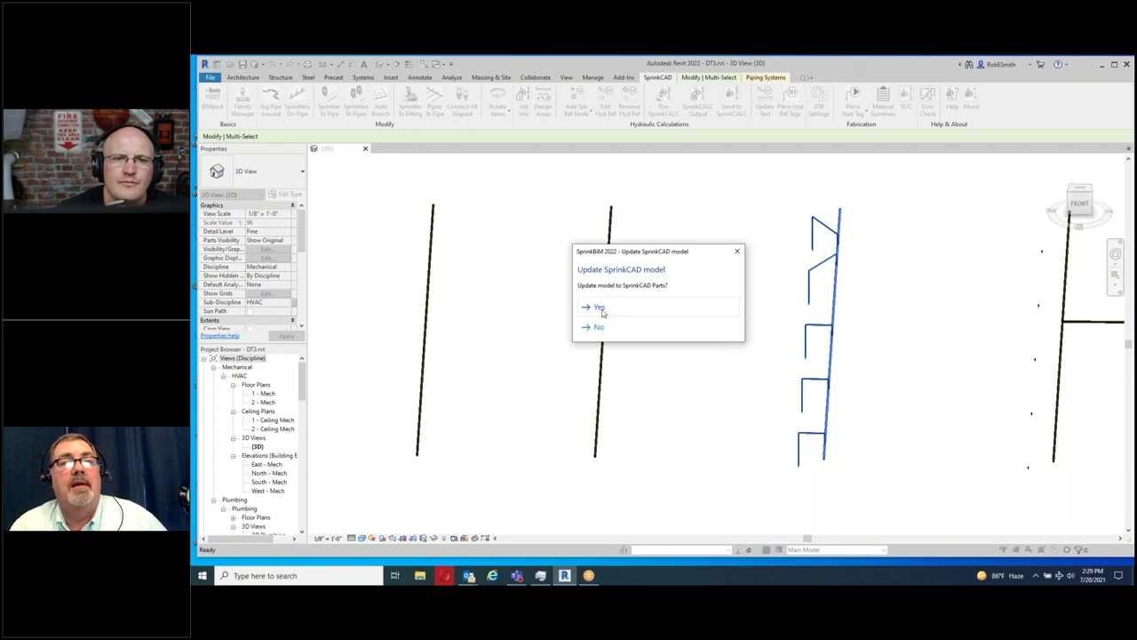
- Answer Yes to updating the model to SprinkCAD Parts
click(600, 307)
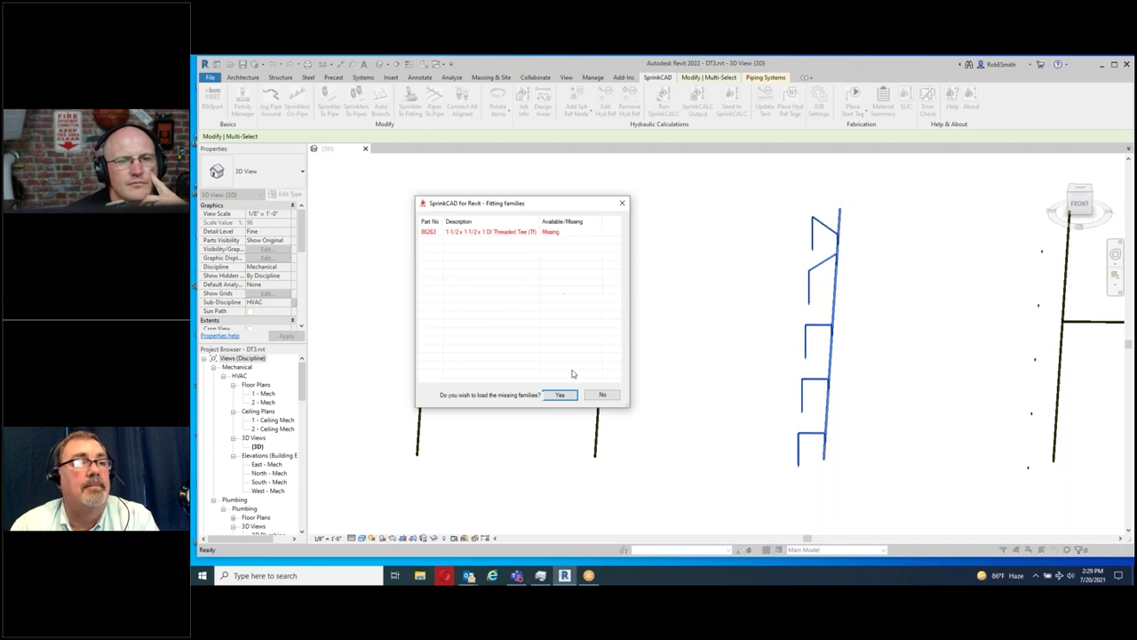
- Load the missing 86263 Threaded Tee family and close the report of 15 tees and 5 pendents replaced
click(560, 395)
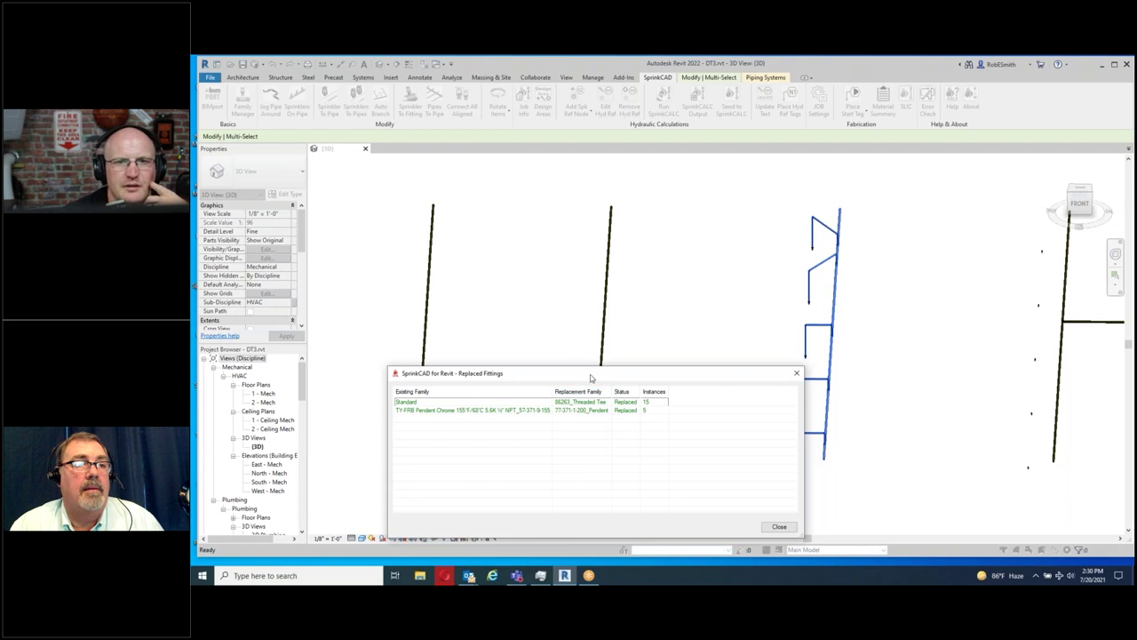
drag(590, 374, 574, 267)
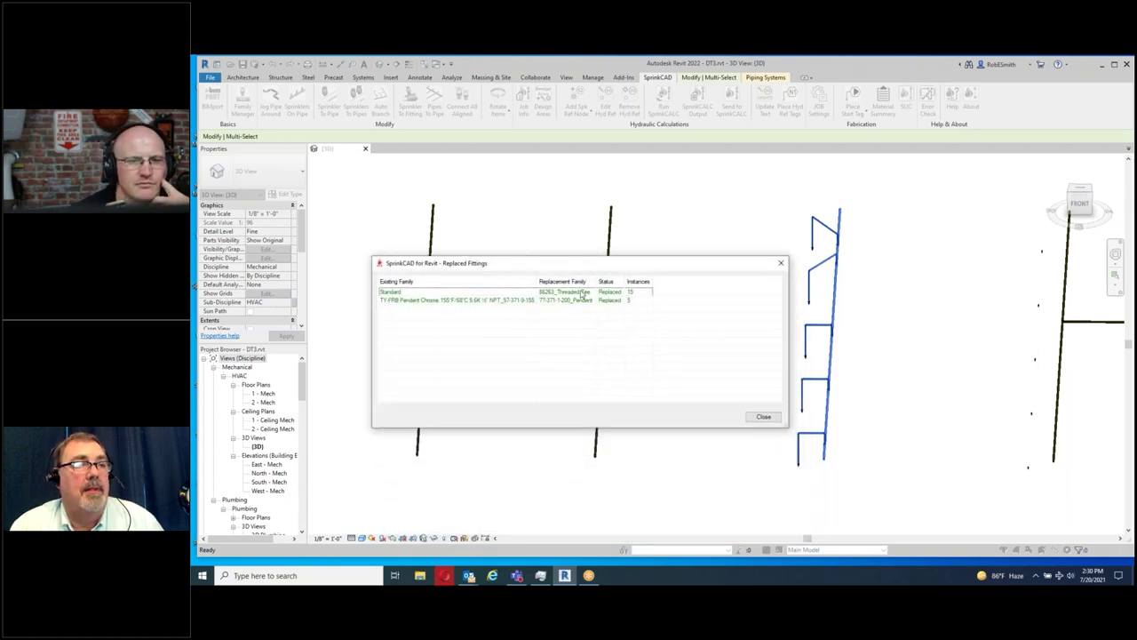
click(763, 416)
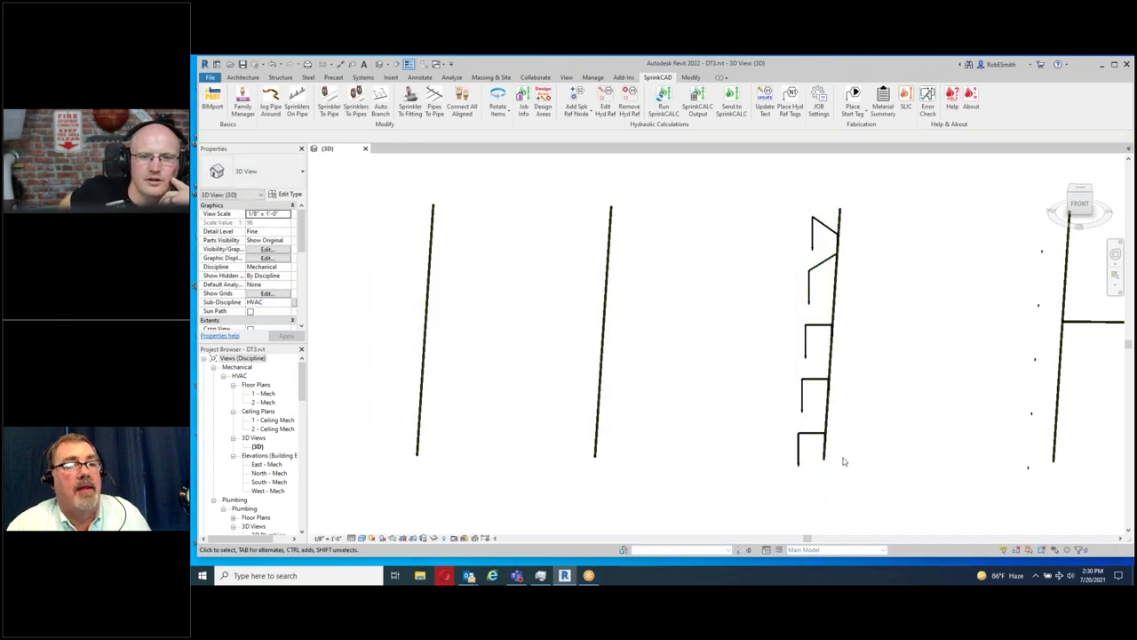
- Select the pipes around the armover and inspect the new tee joint down to the sprinkler
scroll(826, 453, up, 5)
shift+middle_drag(817, 420, 807, 449)
scroll(785, 421, down, 2)
drag(723, 419, 504, 301)
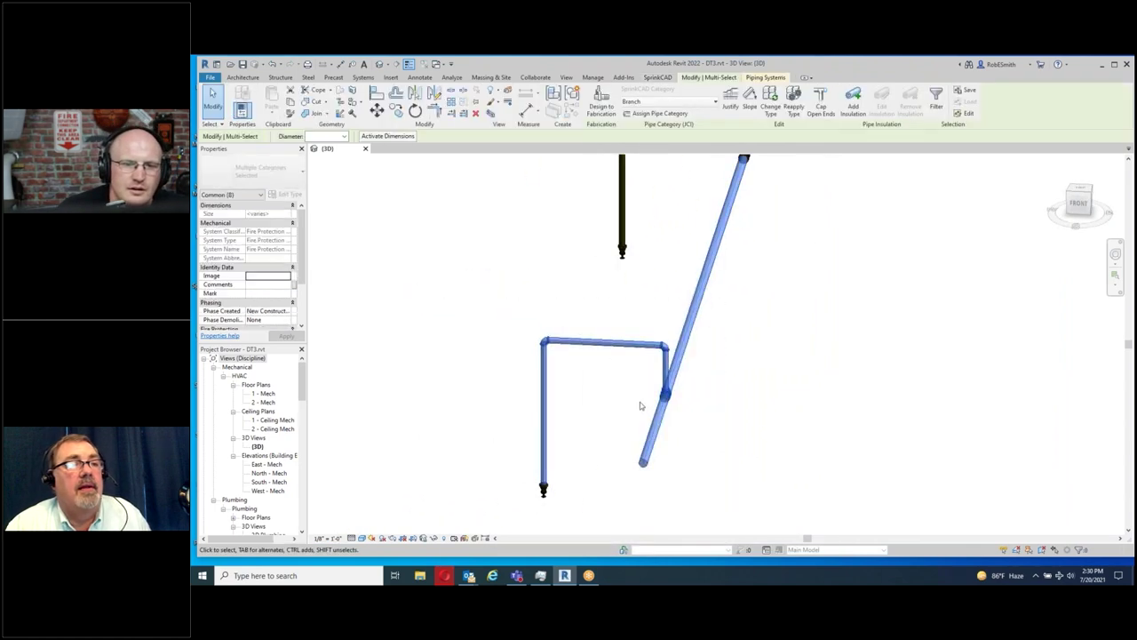
shift+middle_drag(626, 408, 642, 412)
scroll(648, 414, up, 4)
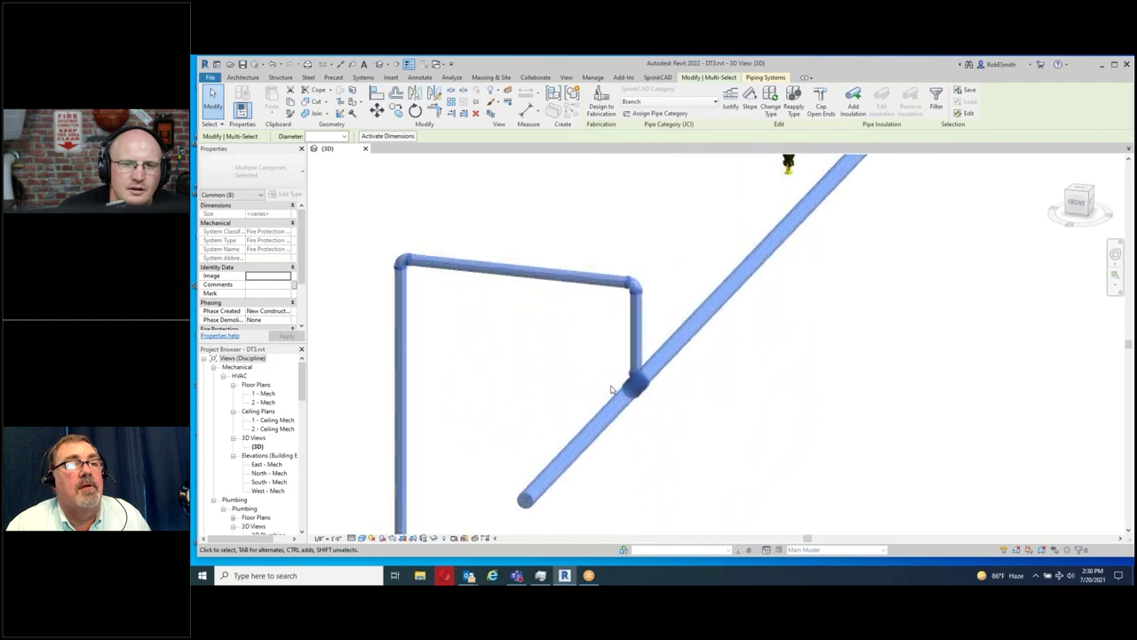
scroll(656, 416, up, 2)
scroll(731, 436, down, 4)
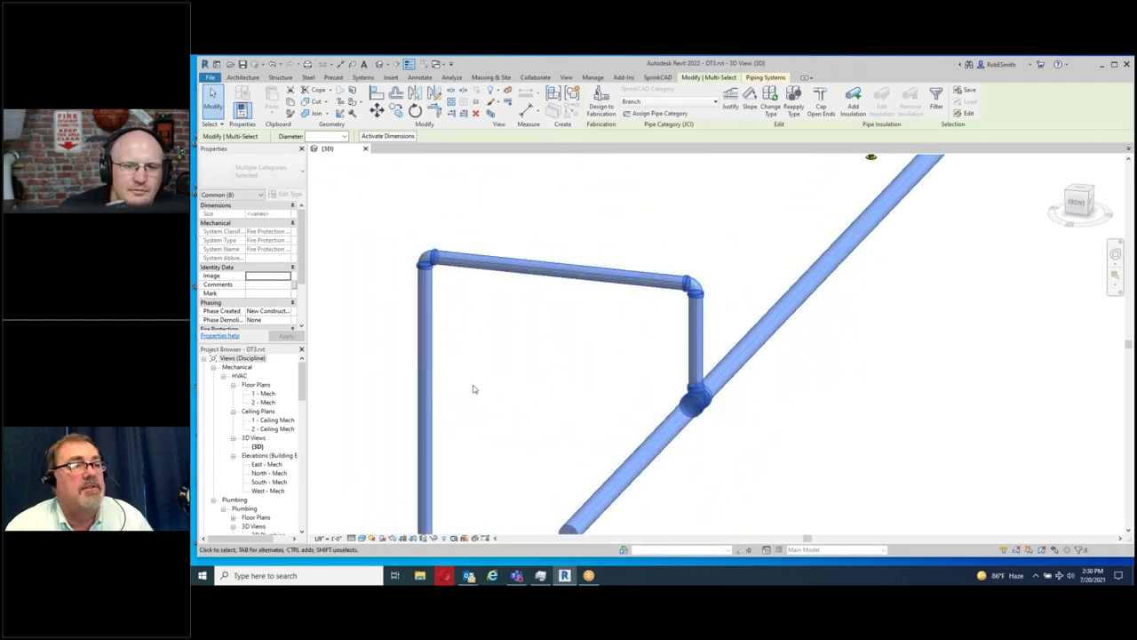
middle_drag(472, 388, 462, 491)
key(Escape)
- Select the pendent sprinkler, then the 86228_Transition fitting above it
scroll(459, 506, up, 4)
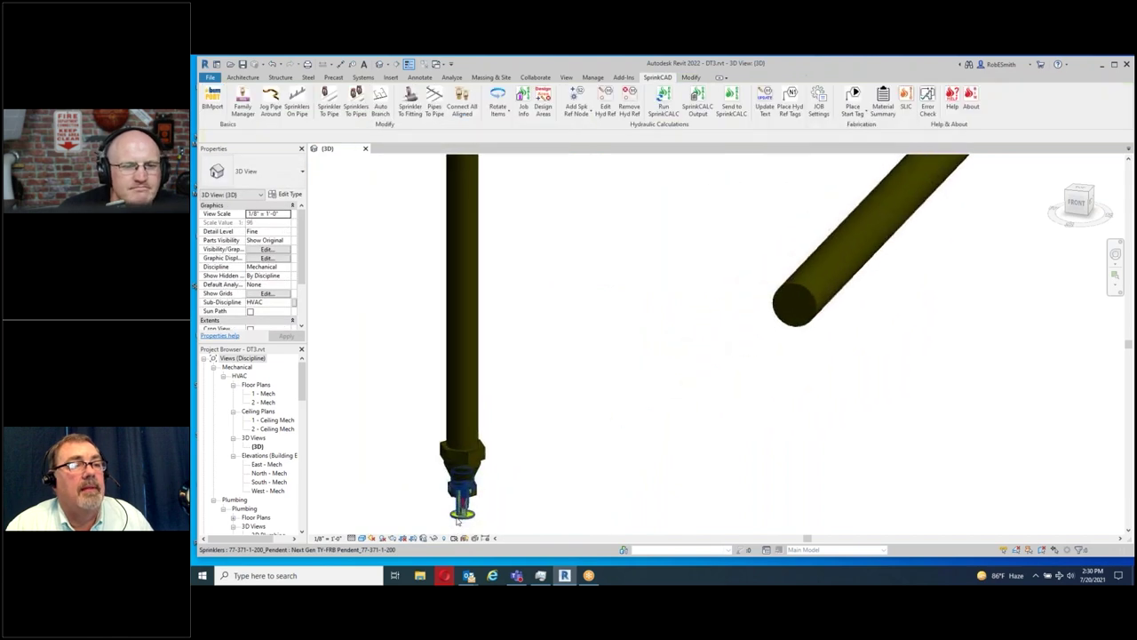
click(456, 522)
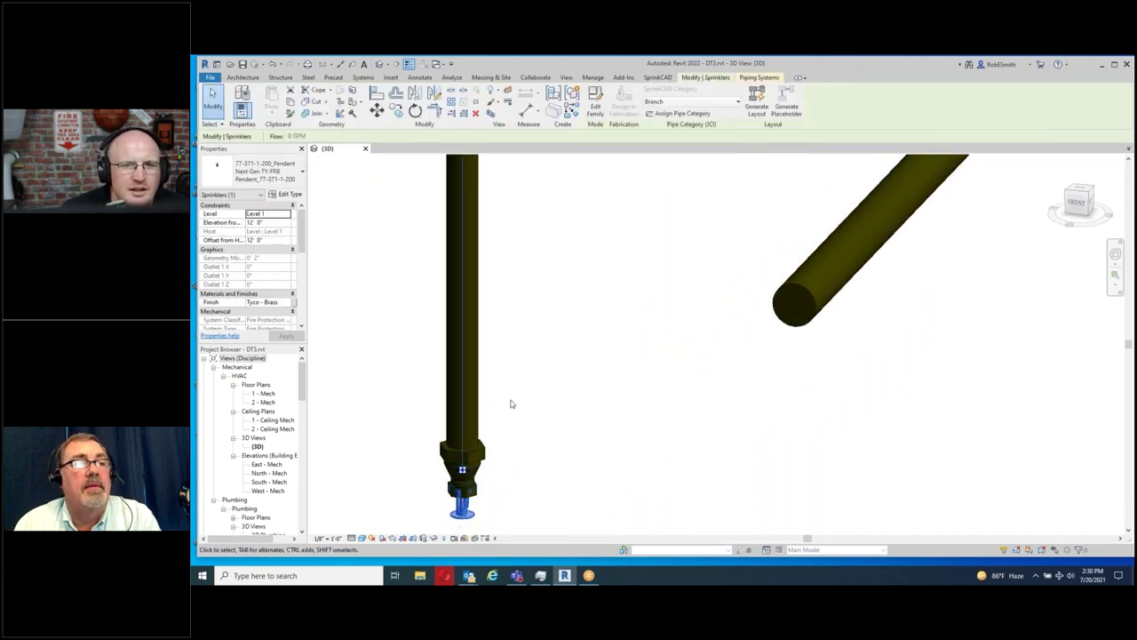
click(469, 460)
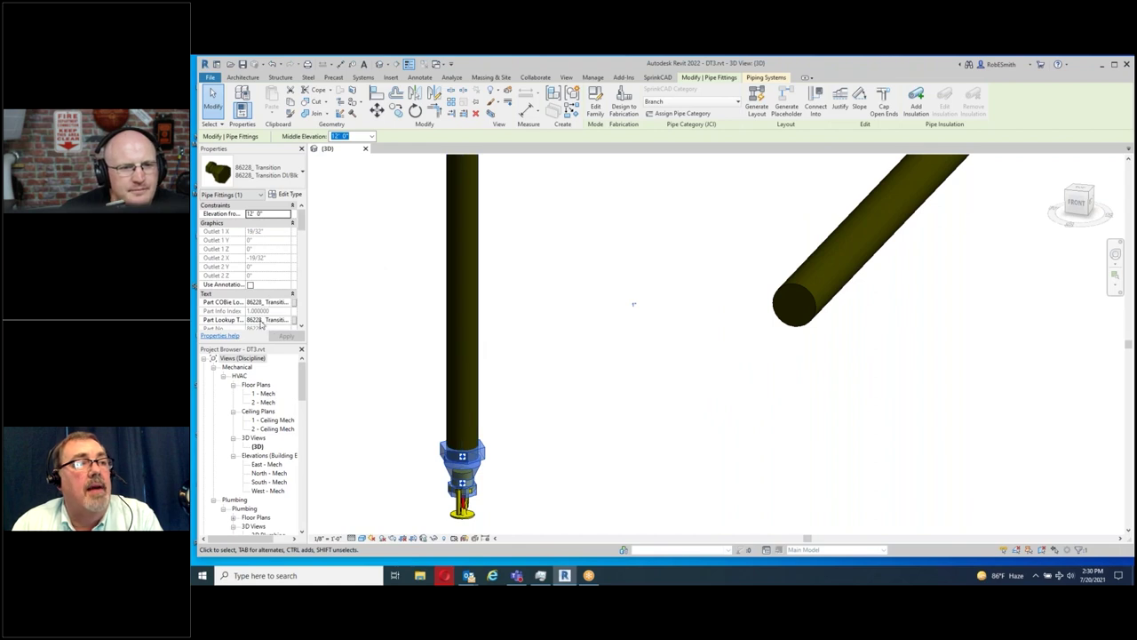
scroll(663, 431, down, 5)
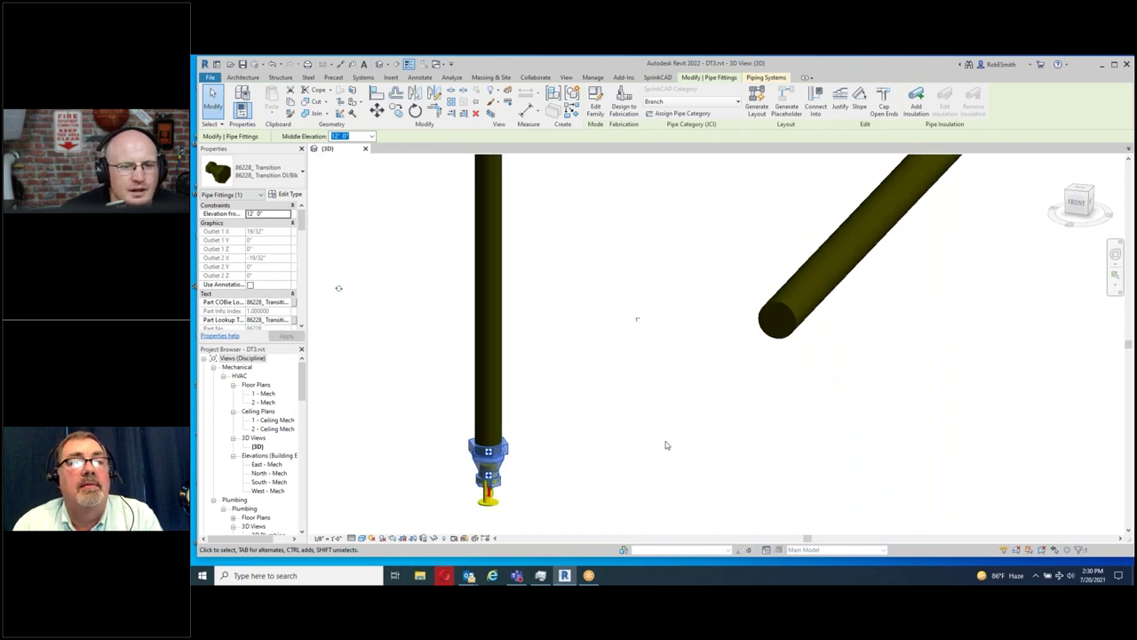
scroll(666, 442, down, 3)
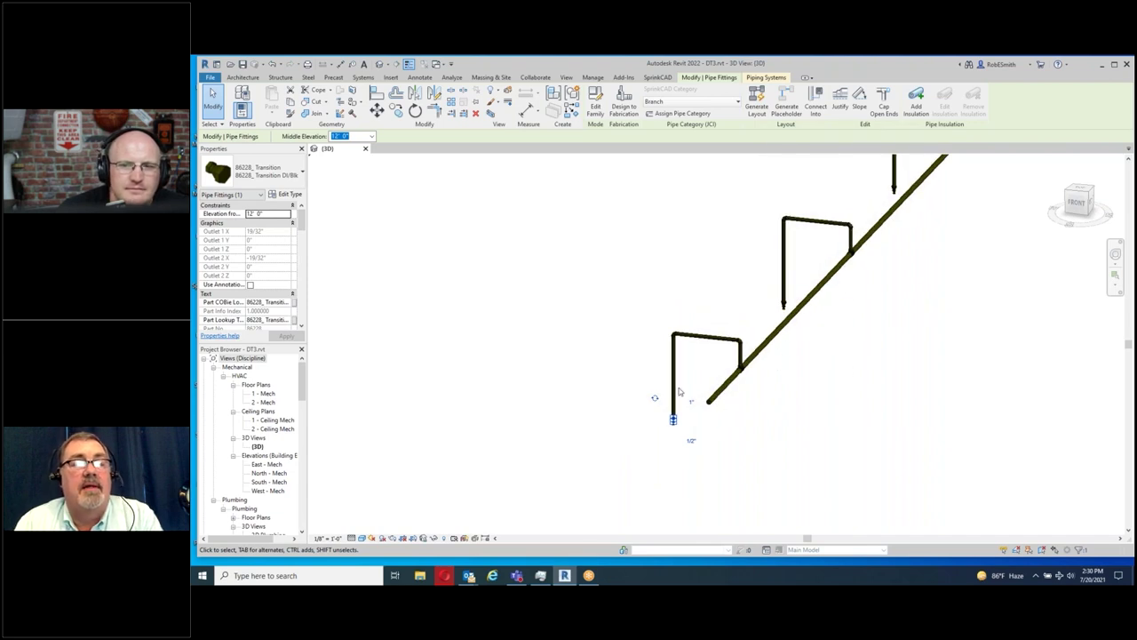
scroll(677, 393, down, 2)
- Orbit out to view the surrounding branch lines, then zoom back in on the fitting
shift+middle_drag(806, 302, 820, 307)
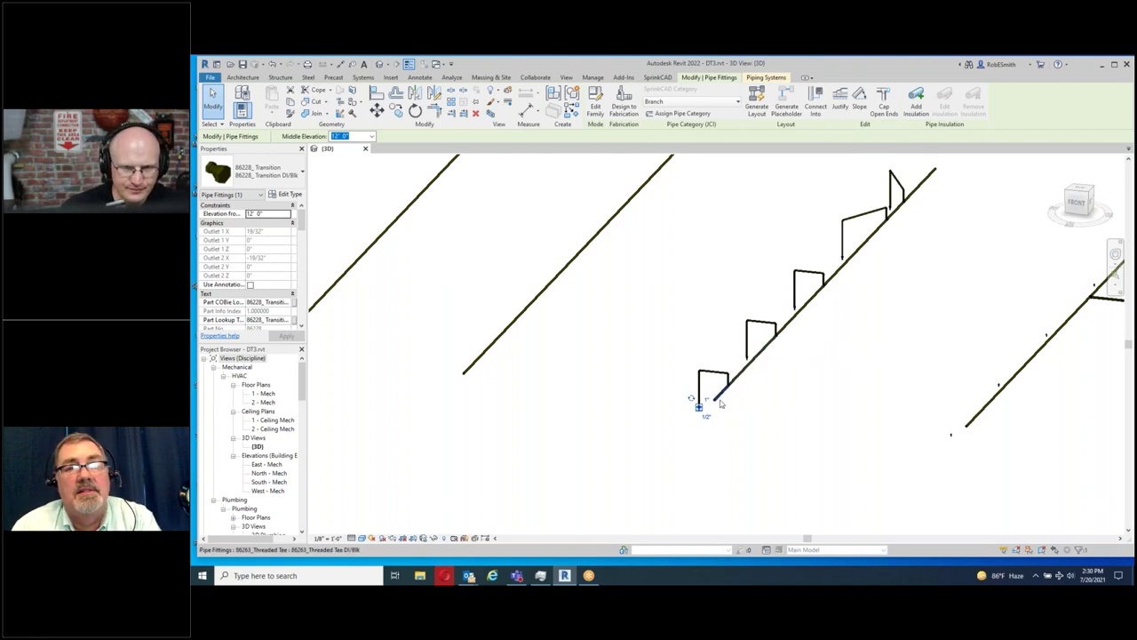
scroll(706, 401, down, 2)
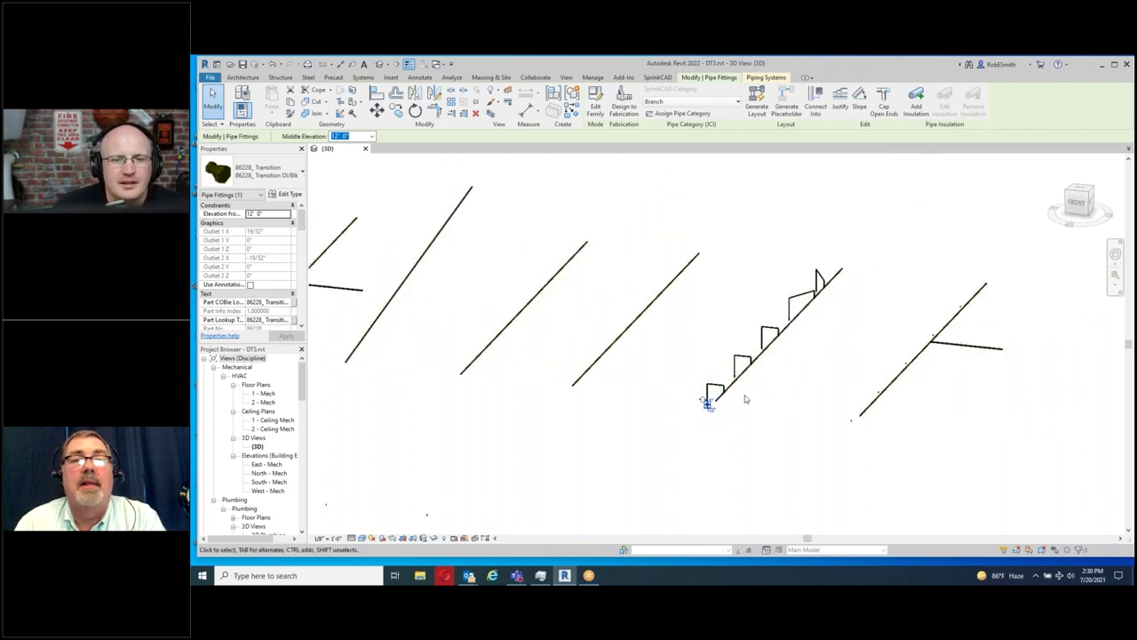
scroll(689, 390, down, 3)
scroll(945, 385, up, 1)
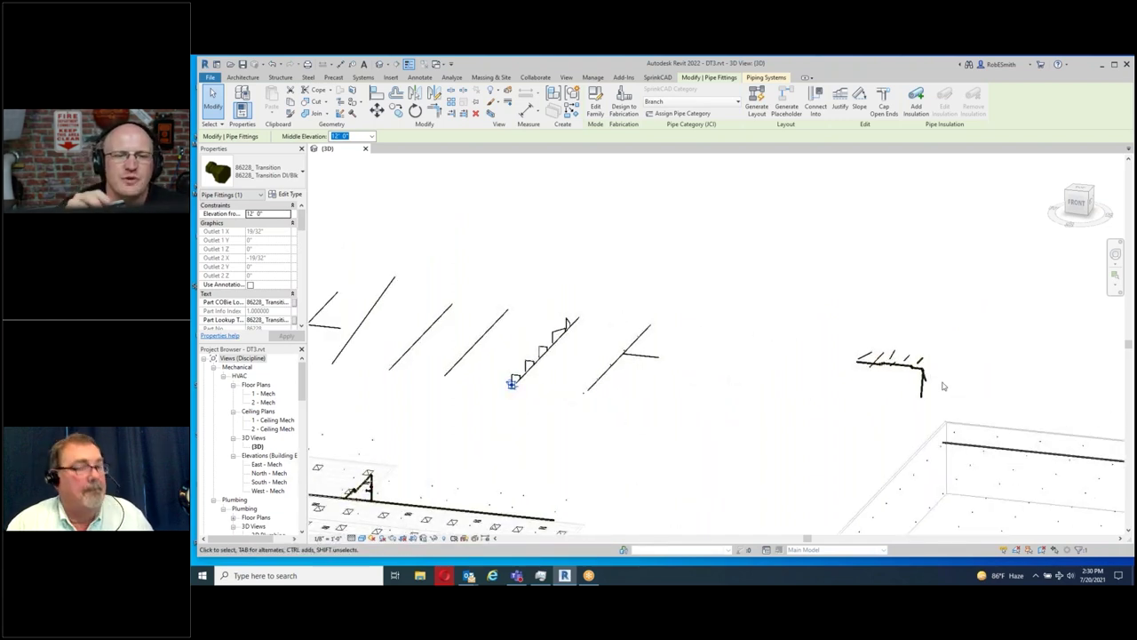
scroll(514, 399, up, 6)
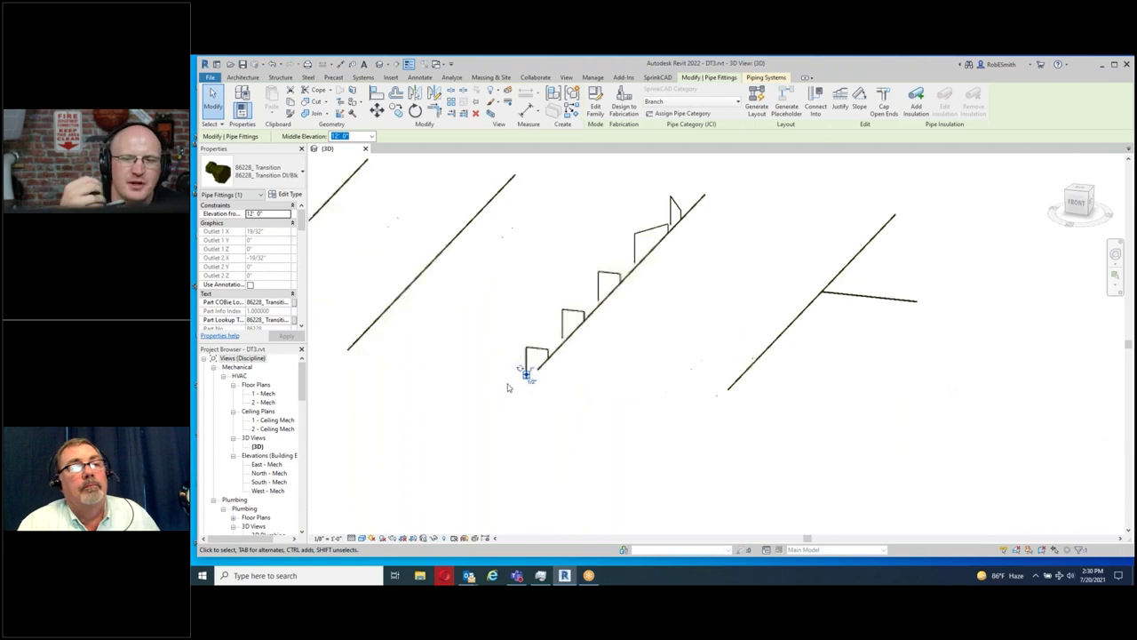
scroll(538, 340, up, 5)
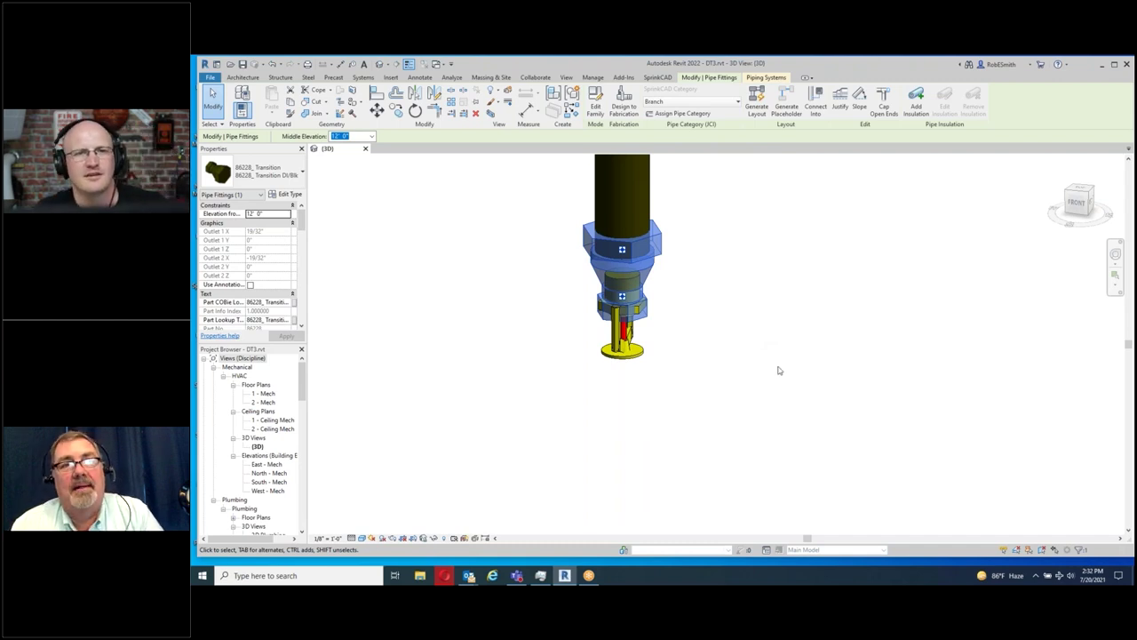
scroll(777, 372, down, 1)
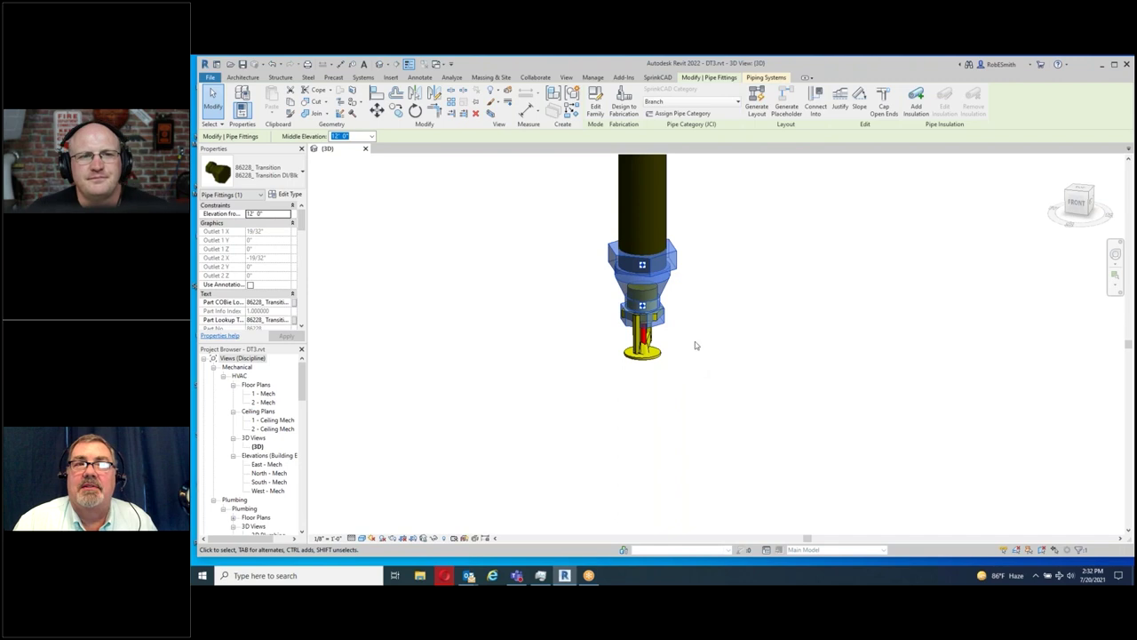
scroll(655, 374, down, 3)
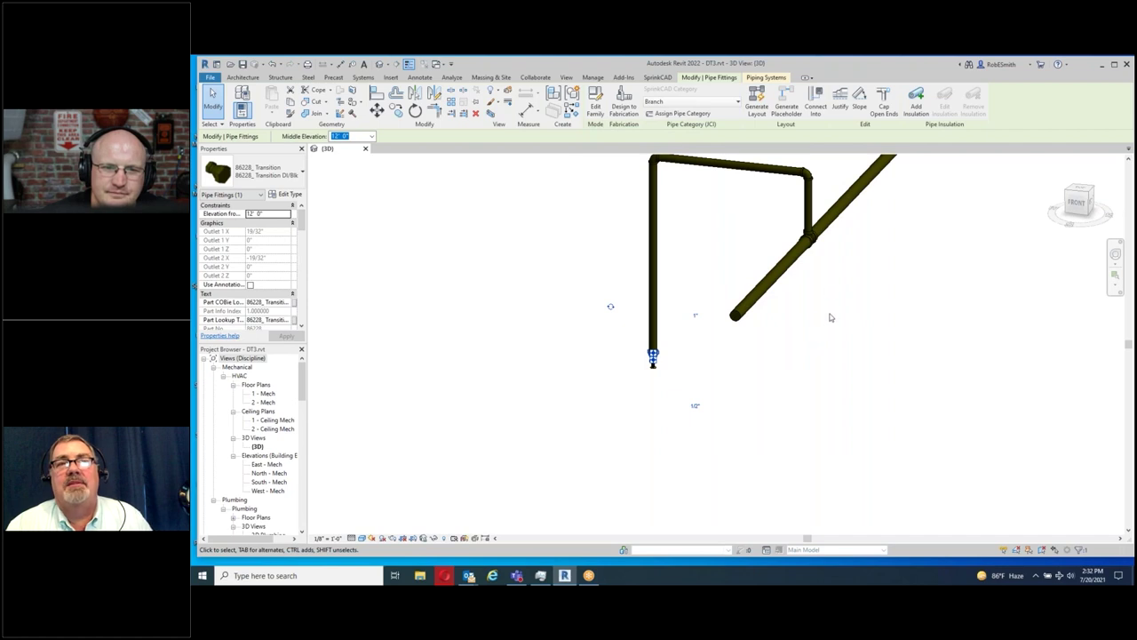
middle_drag(827, 317, 787, 399)
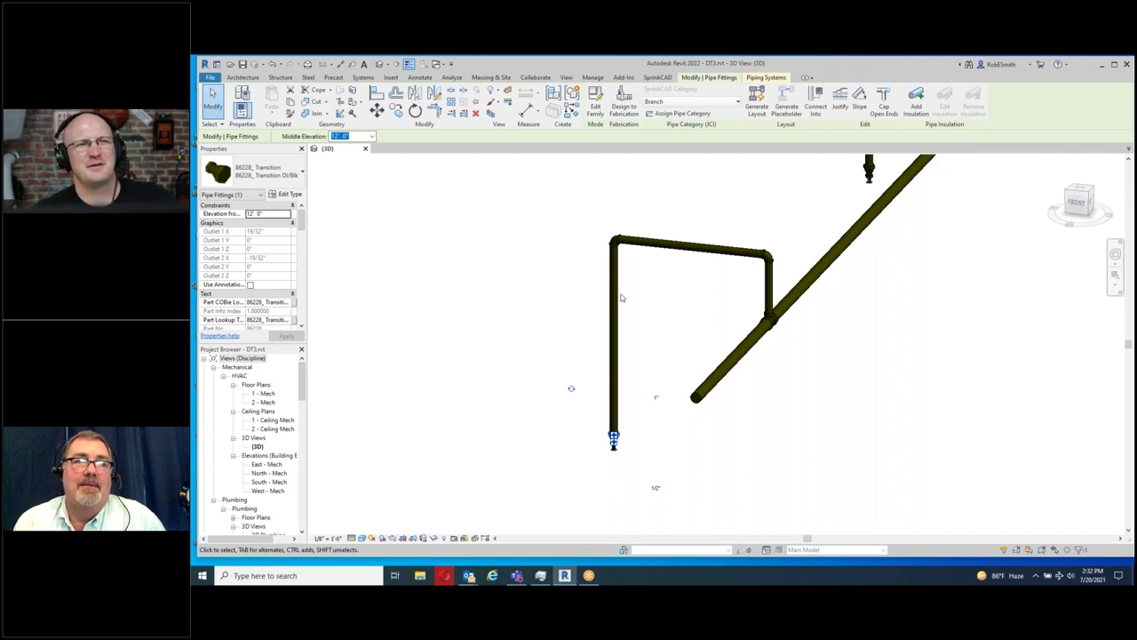
scroll(795, 247, up, 10)
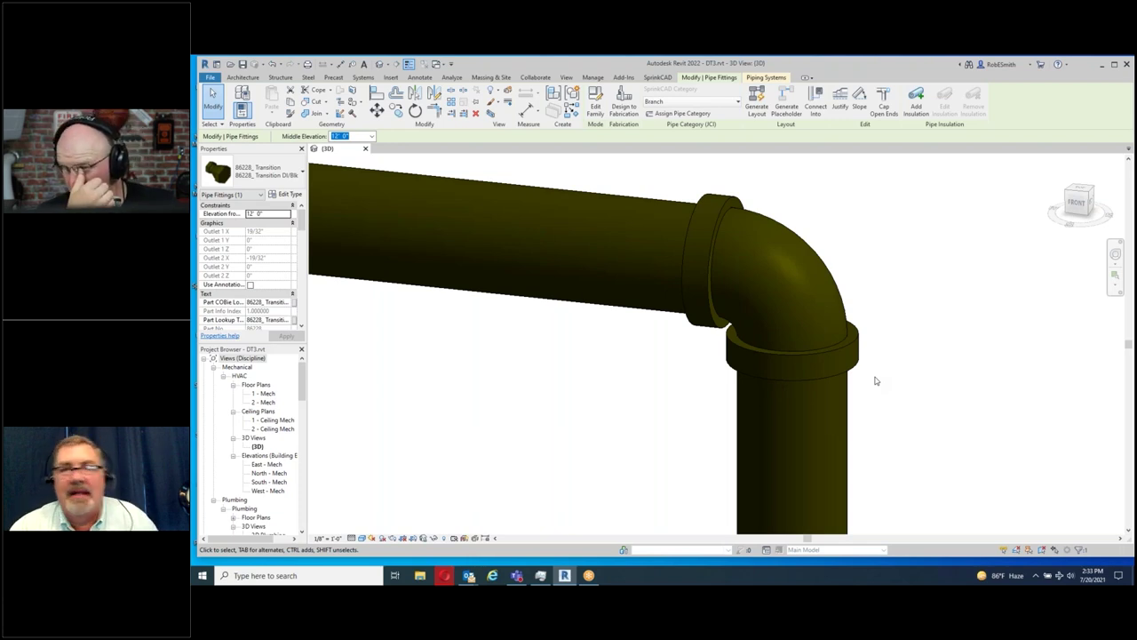
- Bring the drop's lower end into view and orbit to see the transition fitting's side
scroll(883, 376, down, 5)
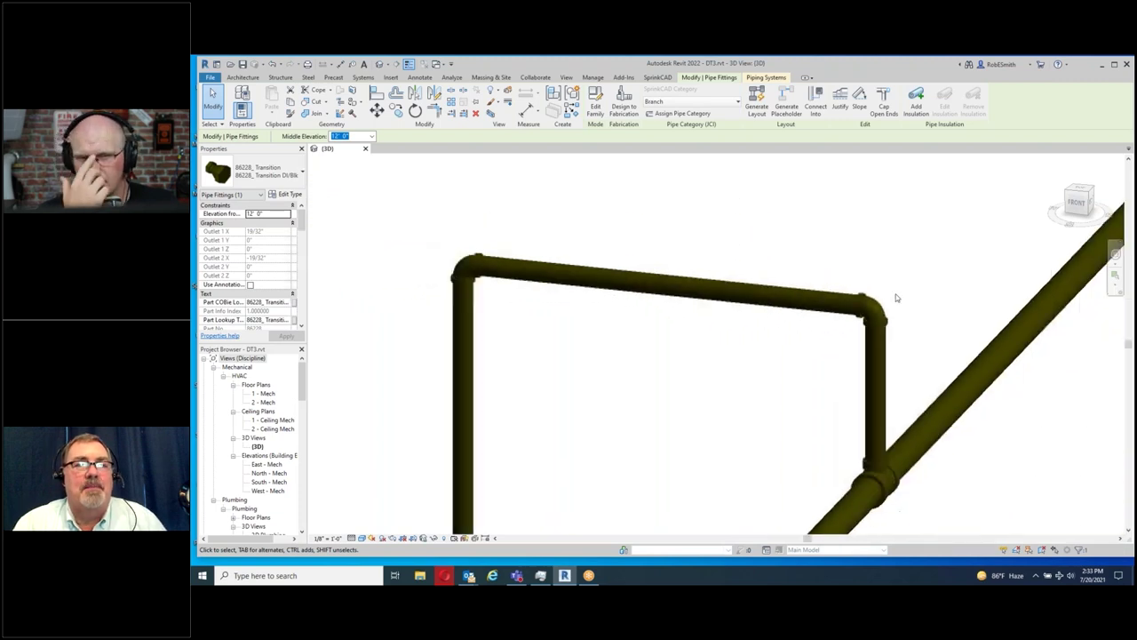
middle_drag(730, 515, 735, 371)
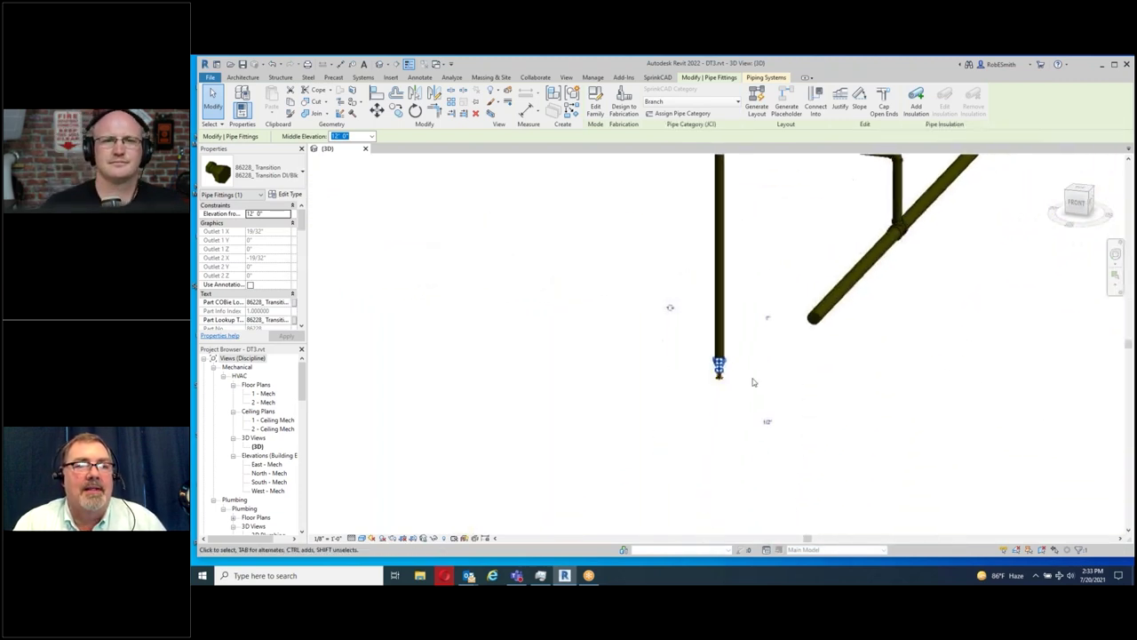
scroll(735, 371, up, 6)
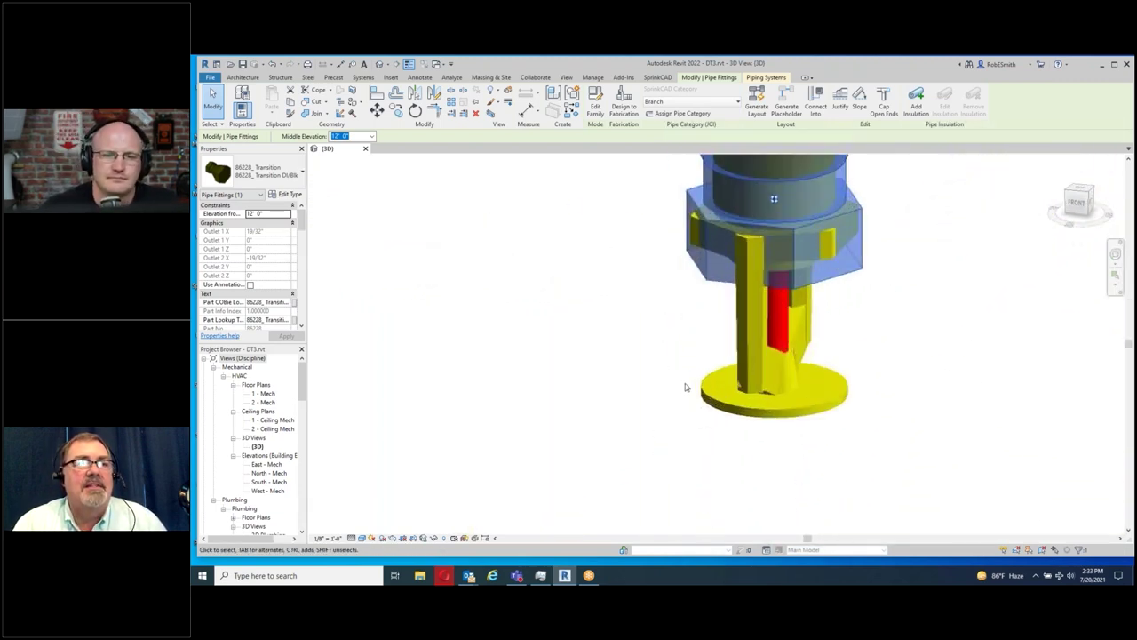
shift+middle_drag(933, 367, 906, 382)
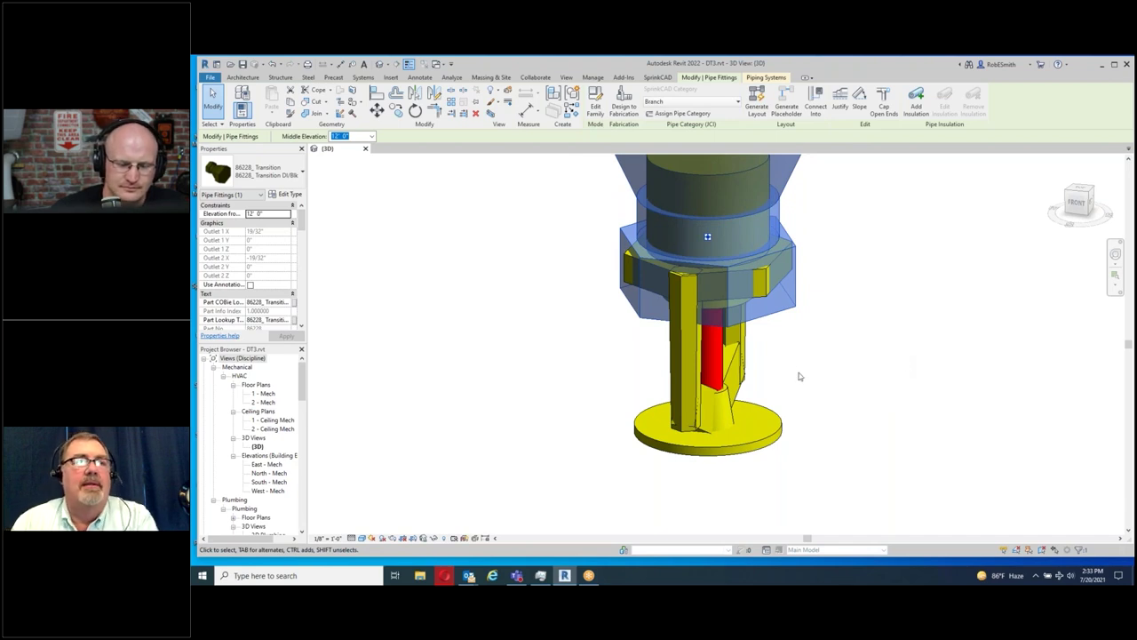
scroll(802, 436, down, 3)
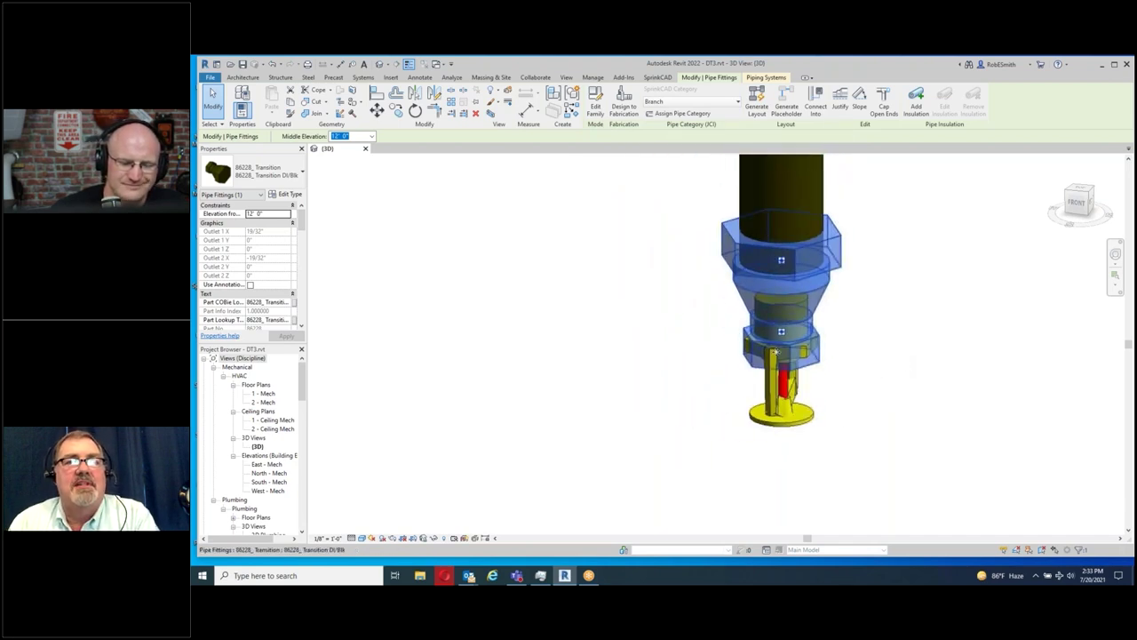
scroll(721, 479, down, 6)
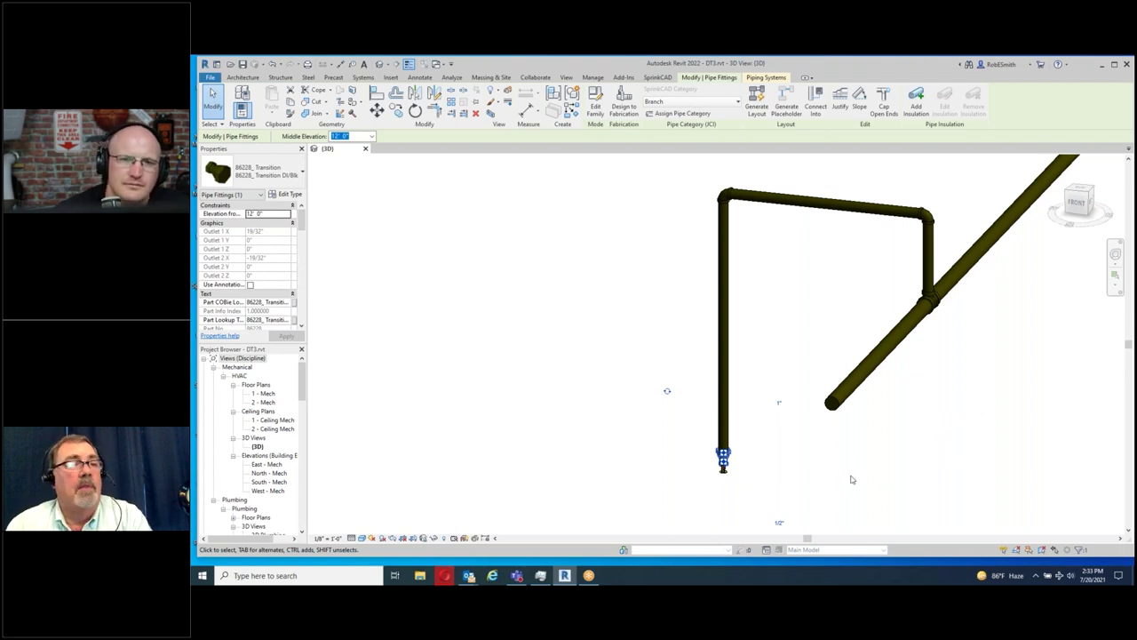
scroll(742, 485, up, 4)
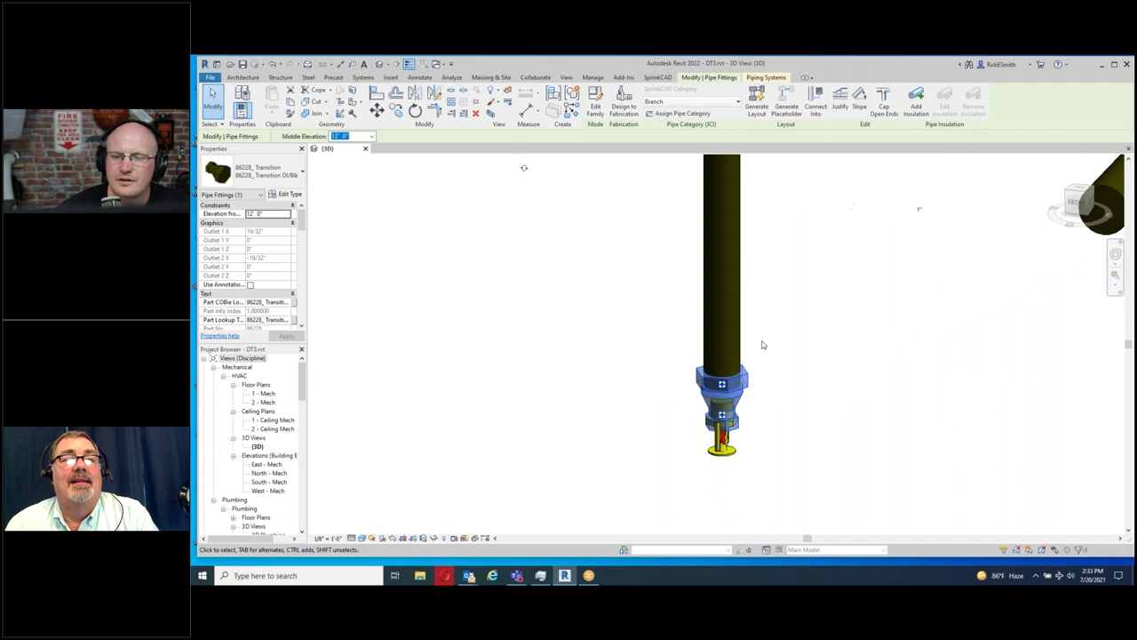
- Select the pendent sprinkler head below the fitting, then zoom out to the branch lines
click(722, 444)
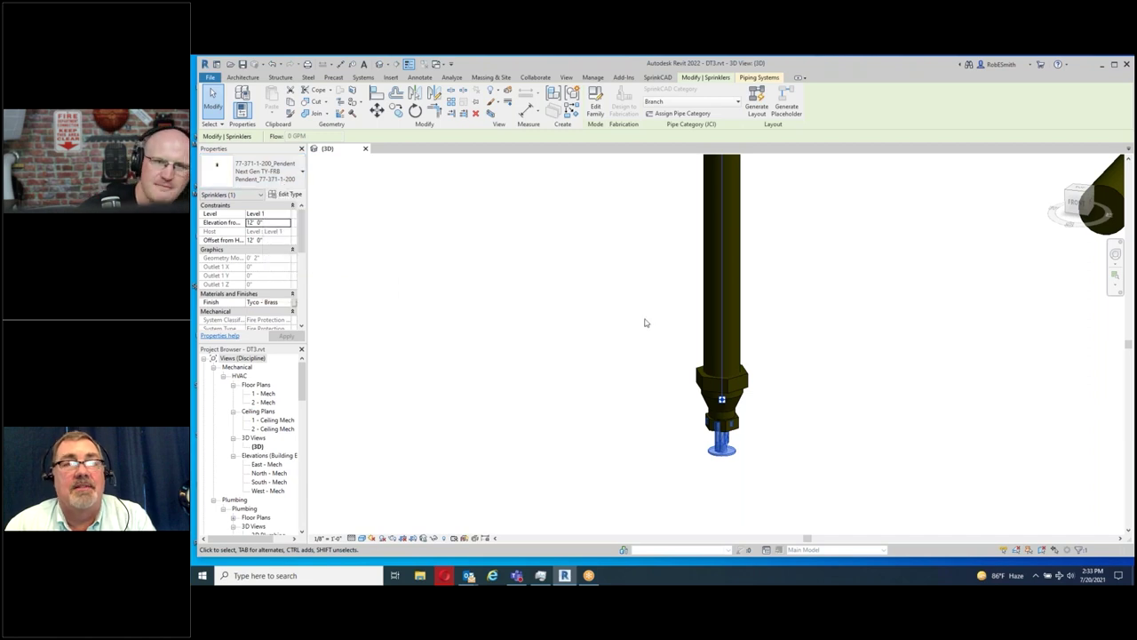
scroll(624, 355, down, 2)
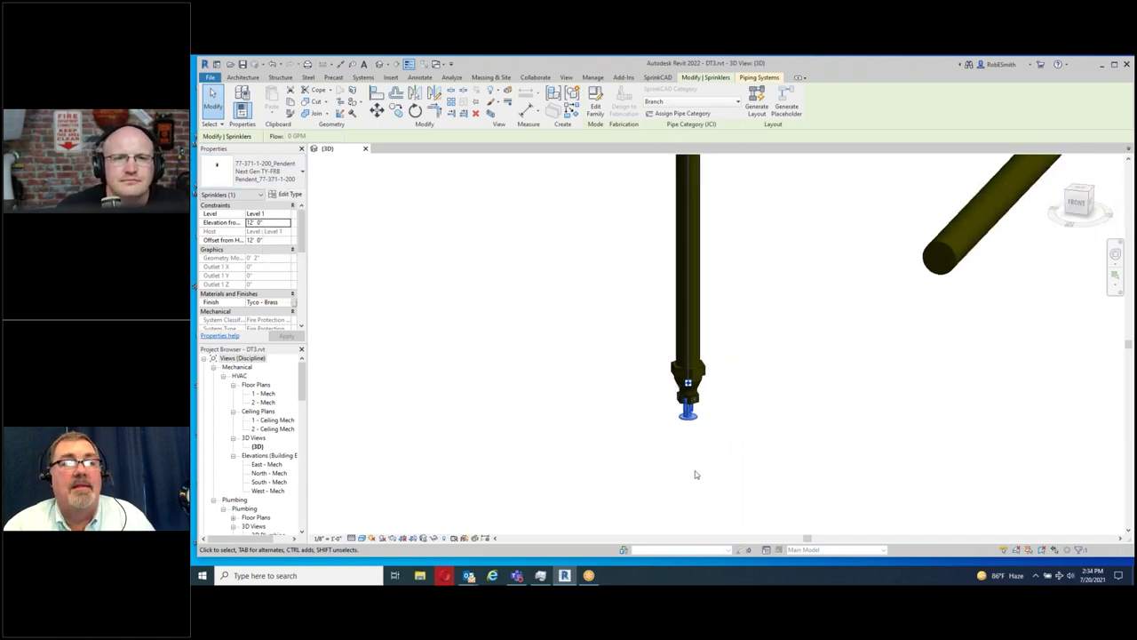
scroll(658, 469, down, 2)
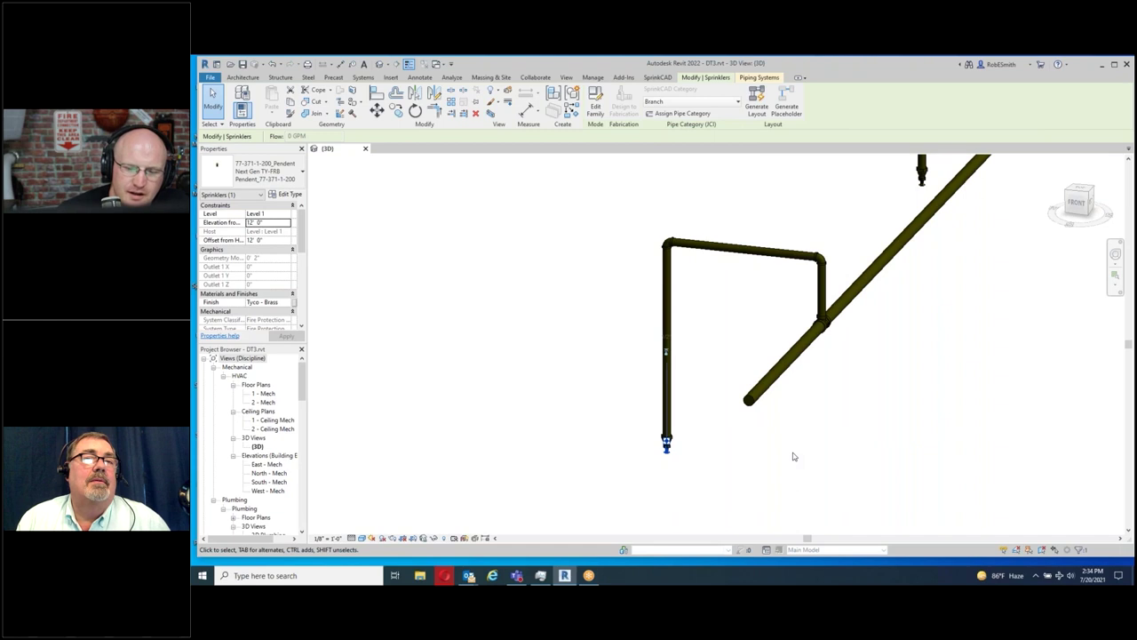
scroll(749, 457, down, 1)
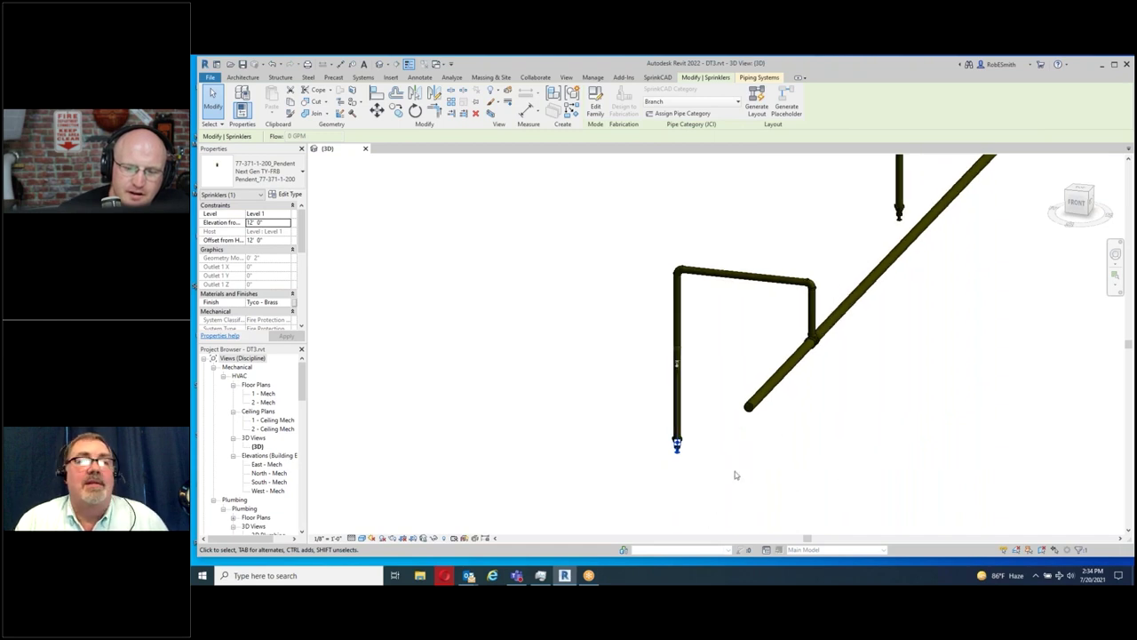
scroll(702, 484, down, 2)
scroll(610, 427, down, 3)
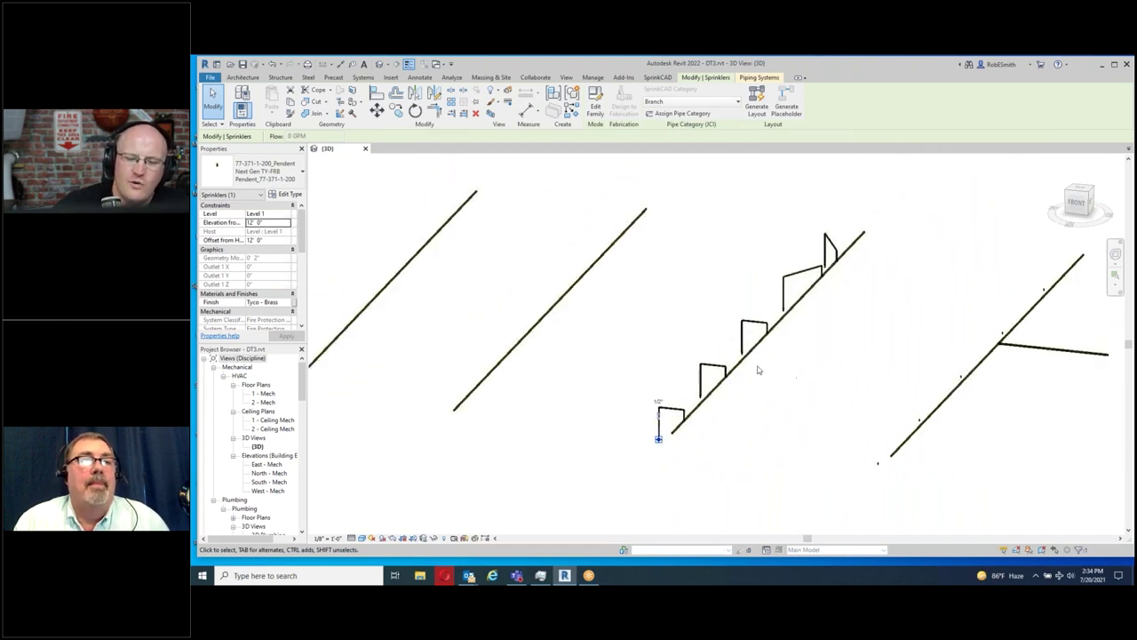
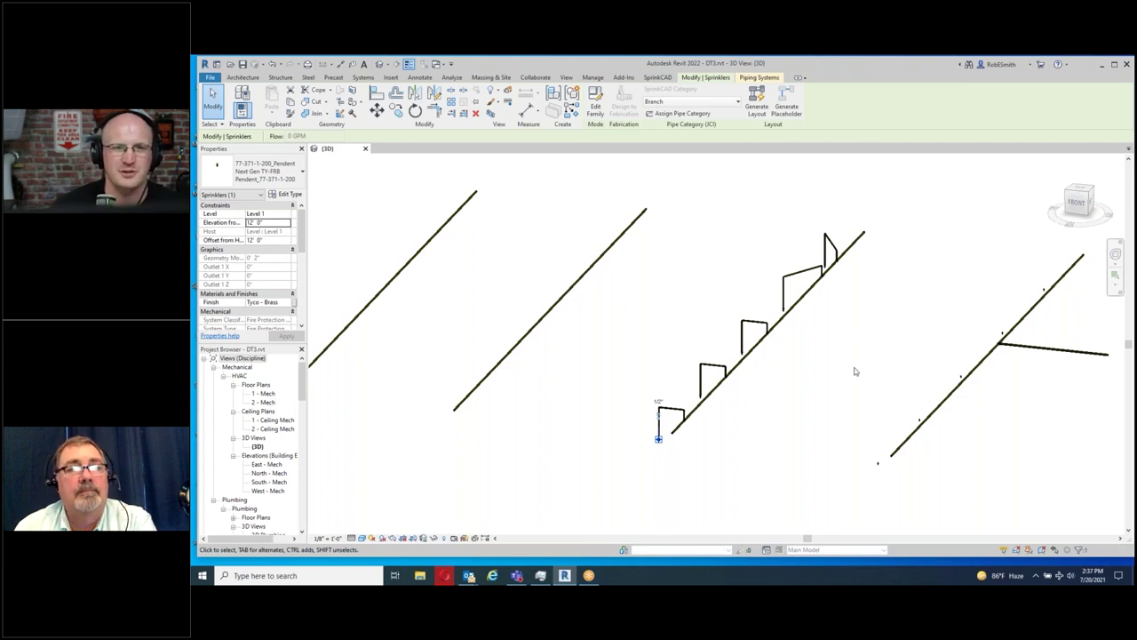
- Select all six sloped main pipe segments so Properties shows Pipes (6)
scroll(855, 371, down, 2)
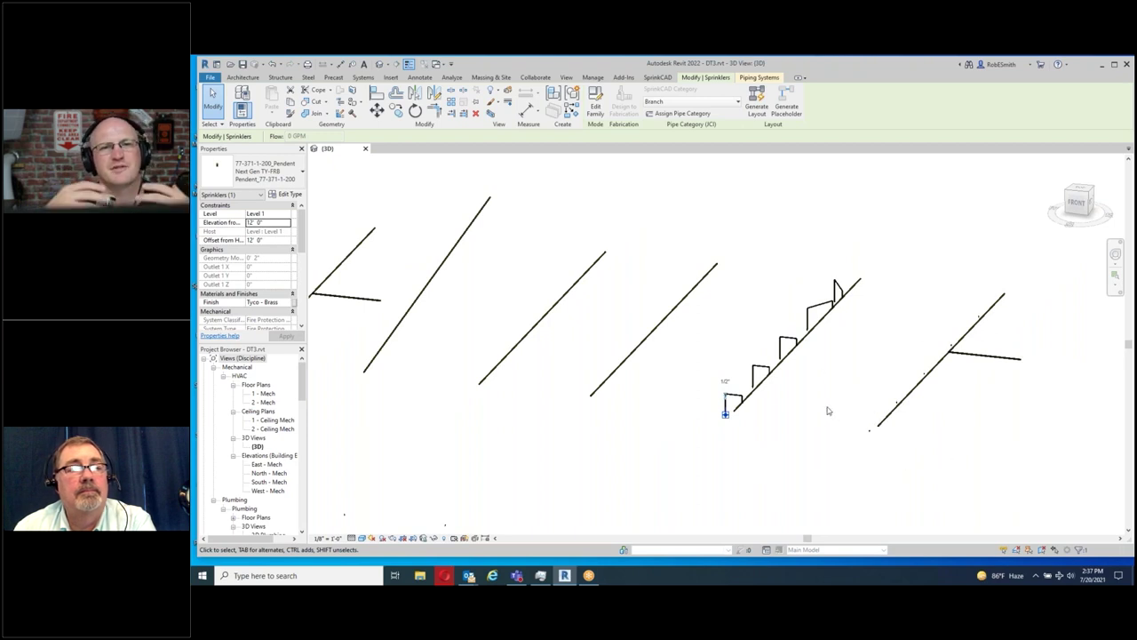
click(737, 411)
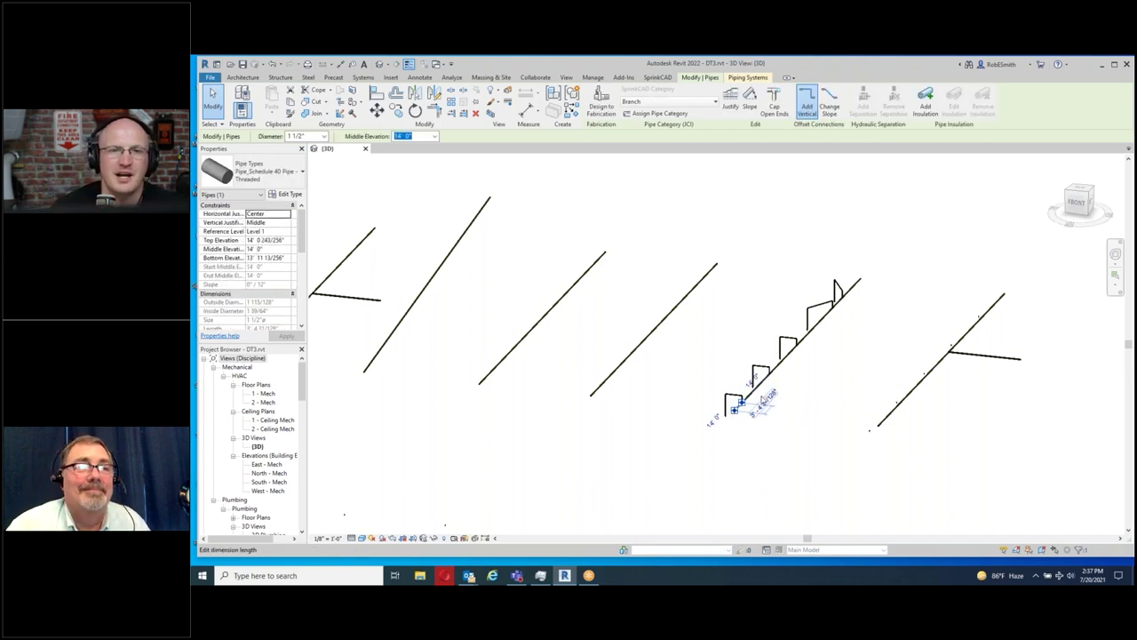
ctrl+click(785, 367)
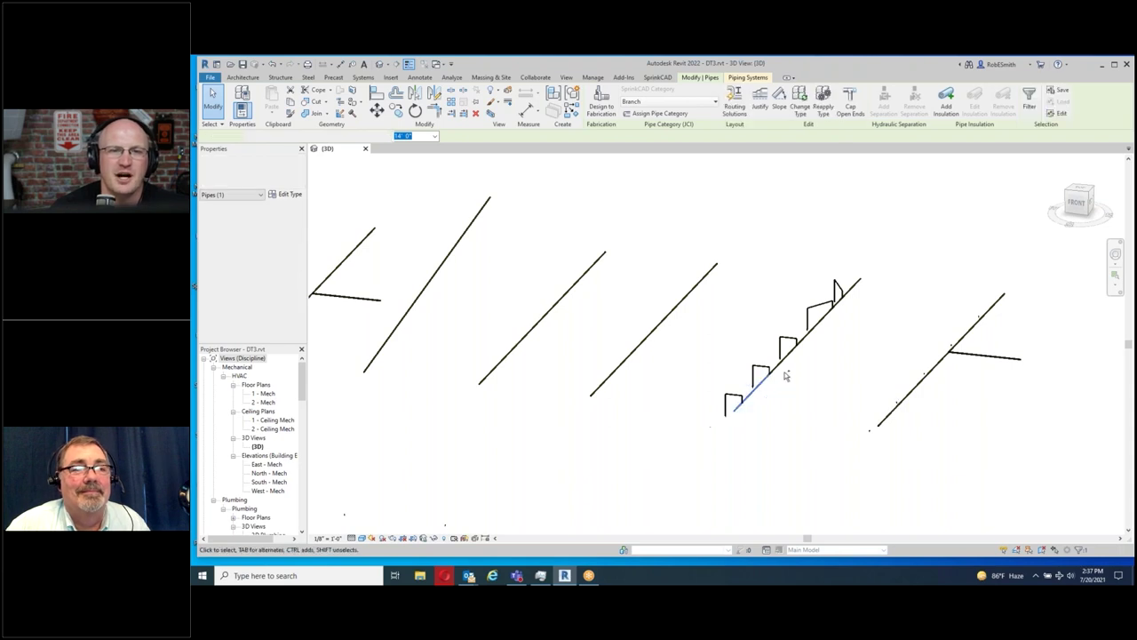
ctrl+click(827, 319)
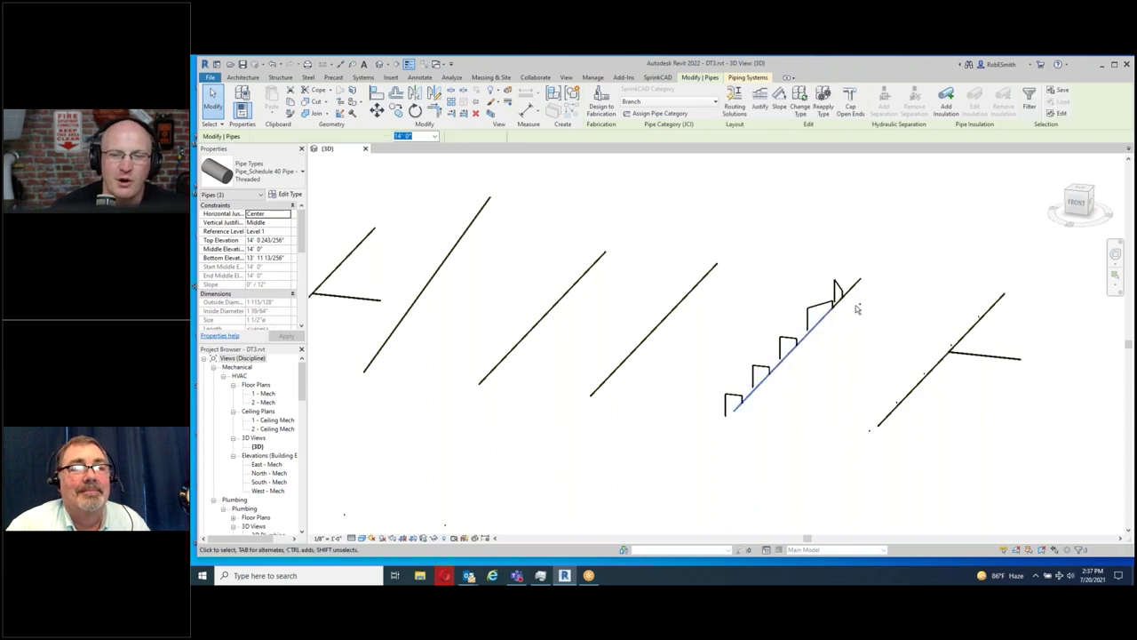
ctrl+click(845, 307)
ctrl+click(855, 295)
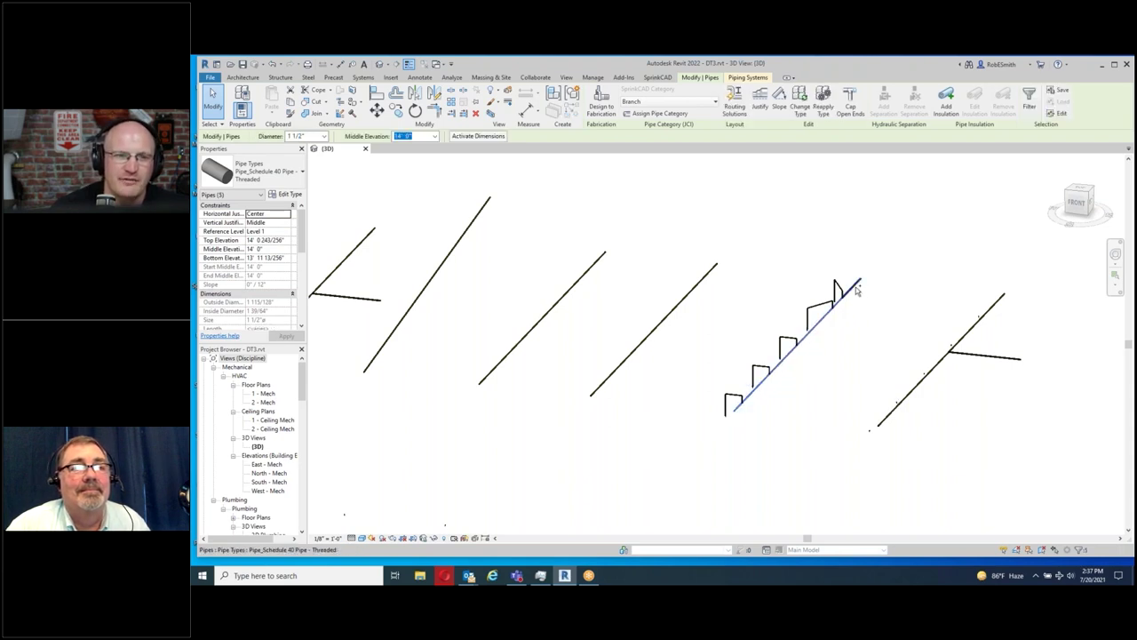
ctrl+click(854, 278)
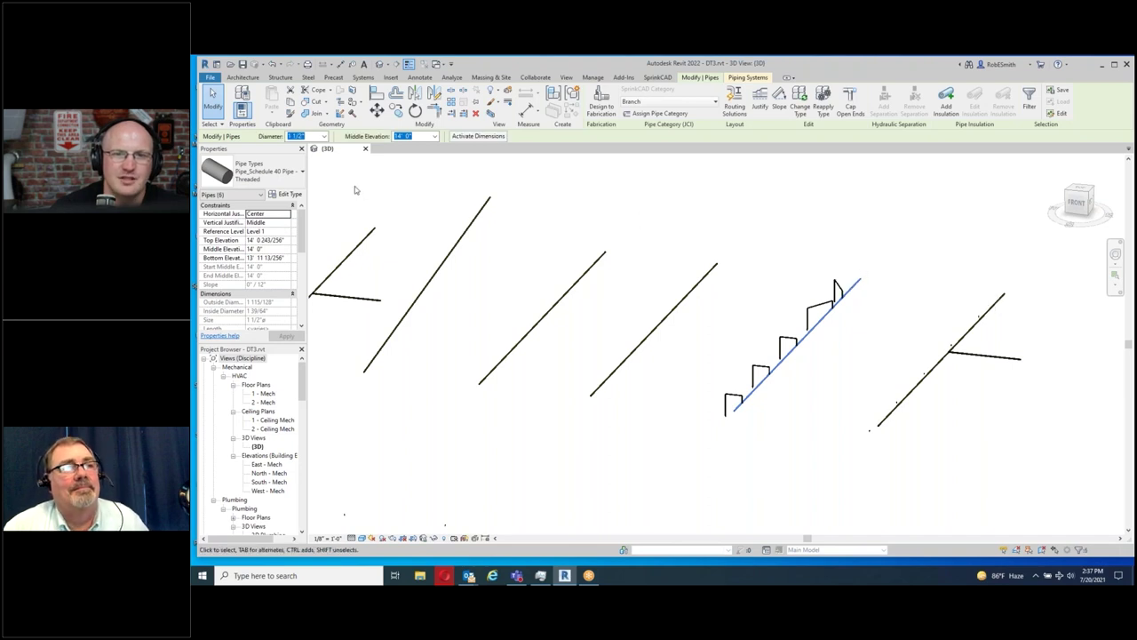
click(294, 170)
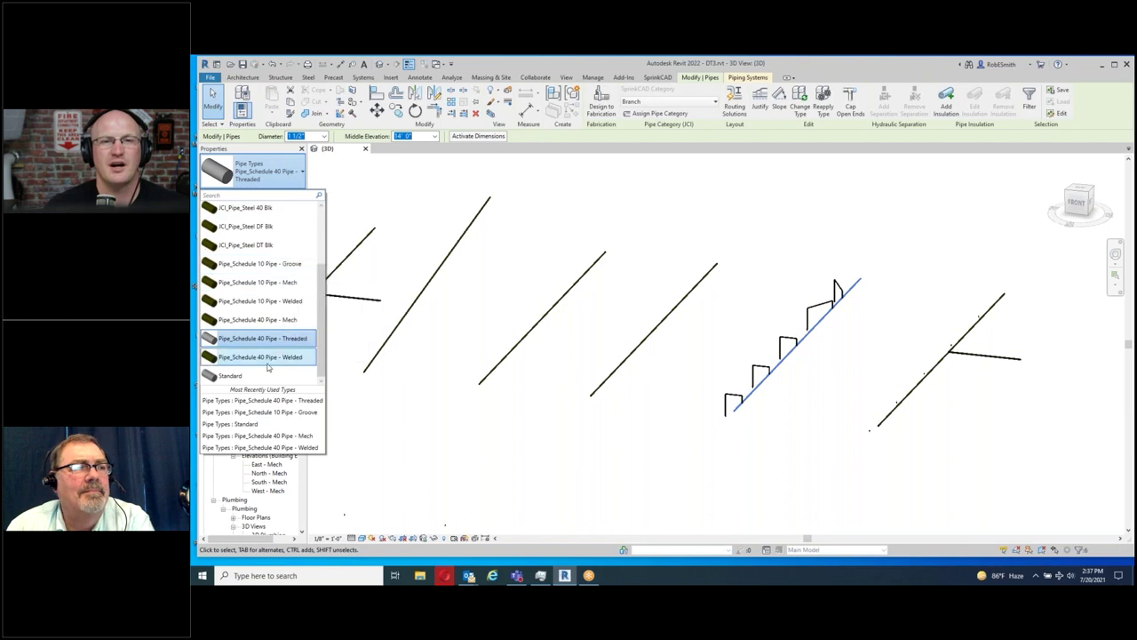
- Change the six selected main pipes to the Standard type at 2 1/2" diameter and check the result
click(252, 377)
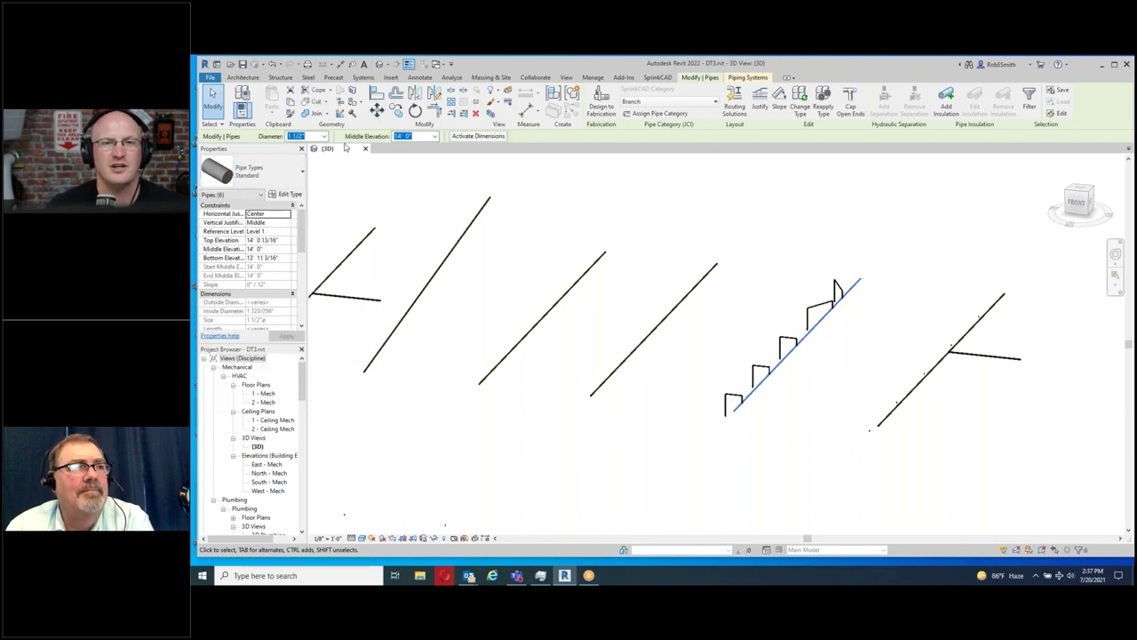
click(325, 137)
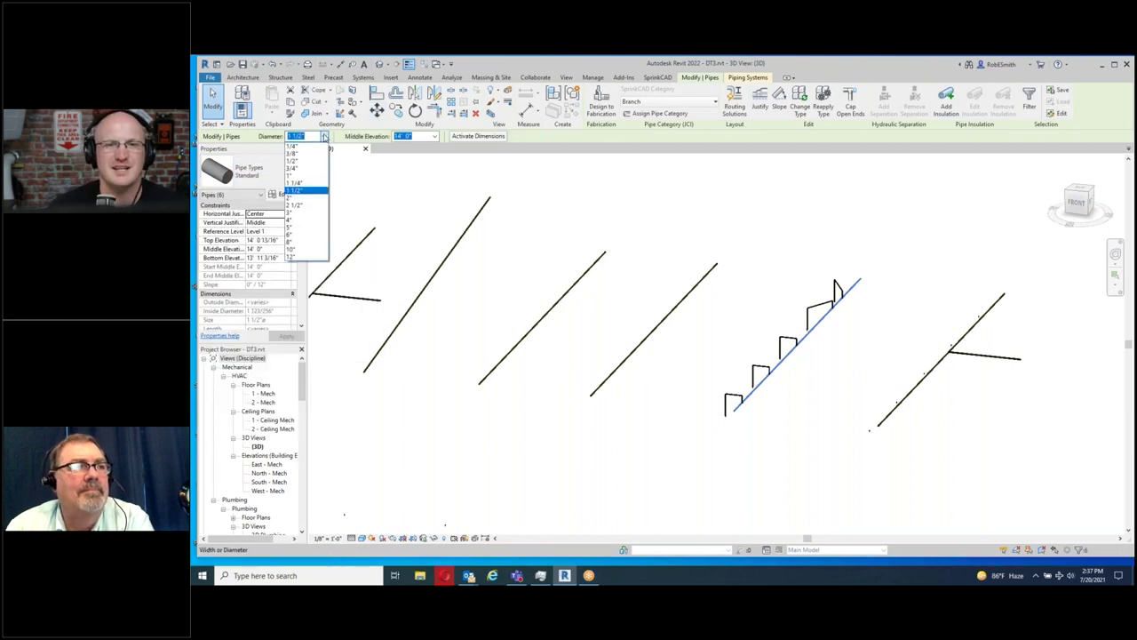
click(302, 206)
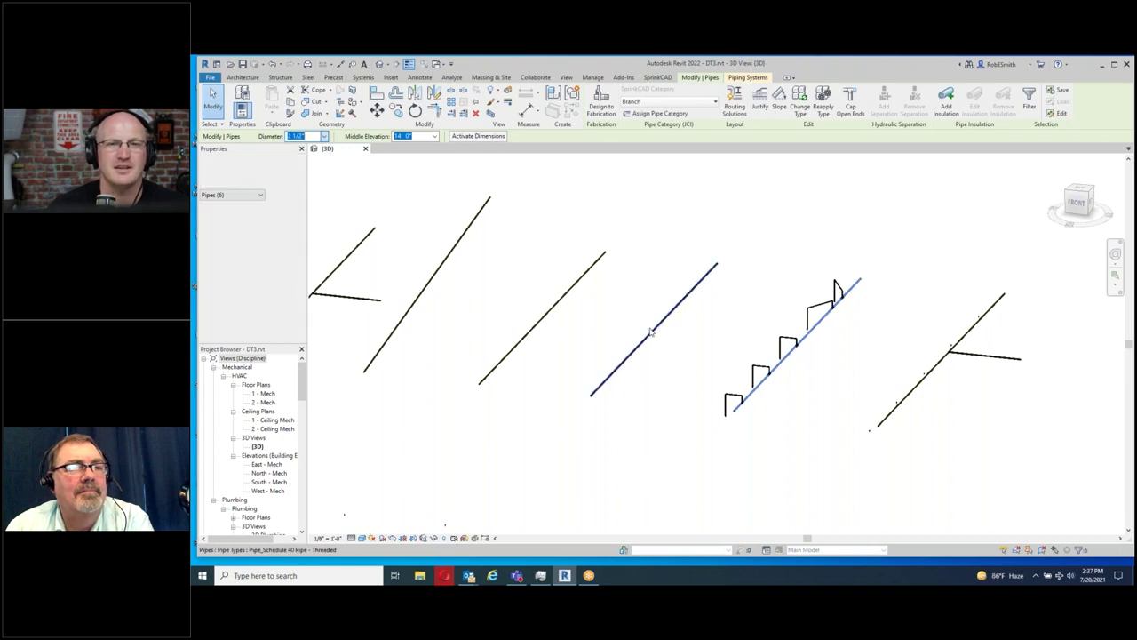
scroll(724, 406, up, 1)
scroll(724, 407, up, 5)
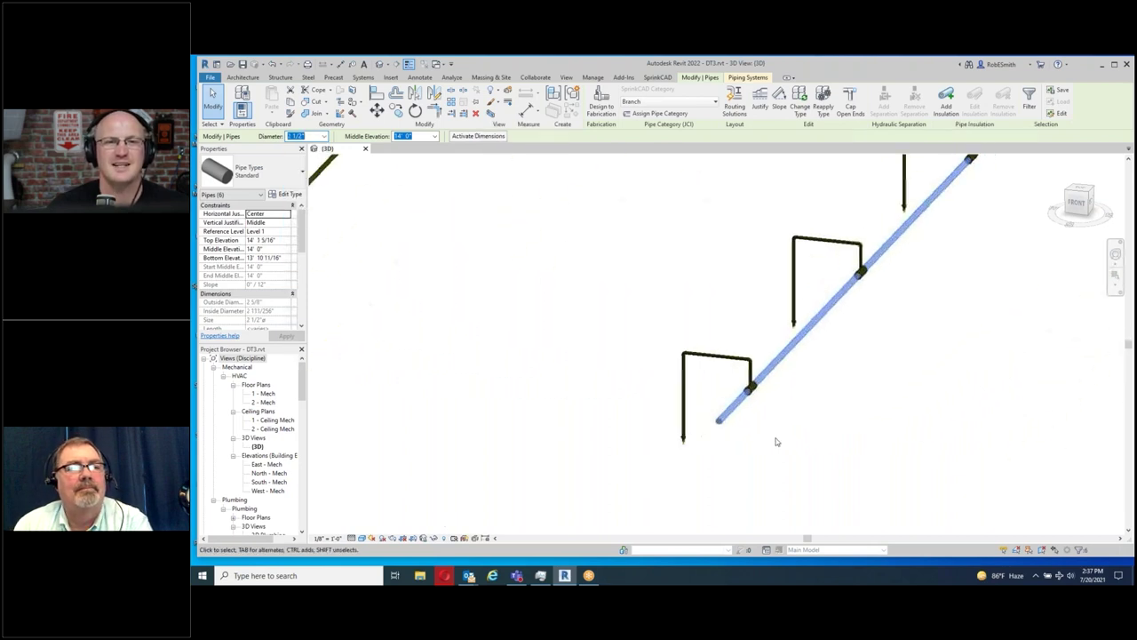
scroll(797, 419, up, 4)
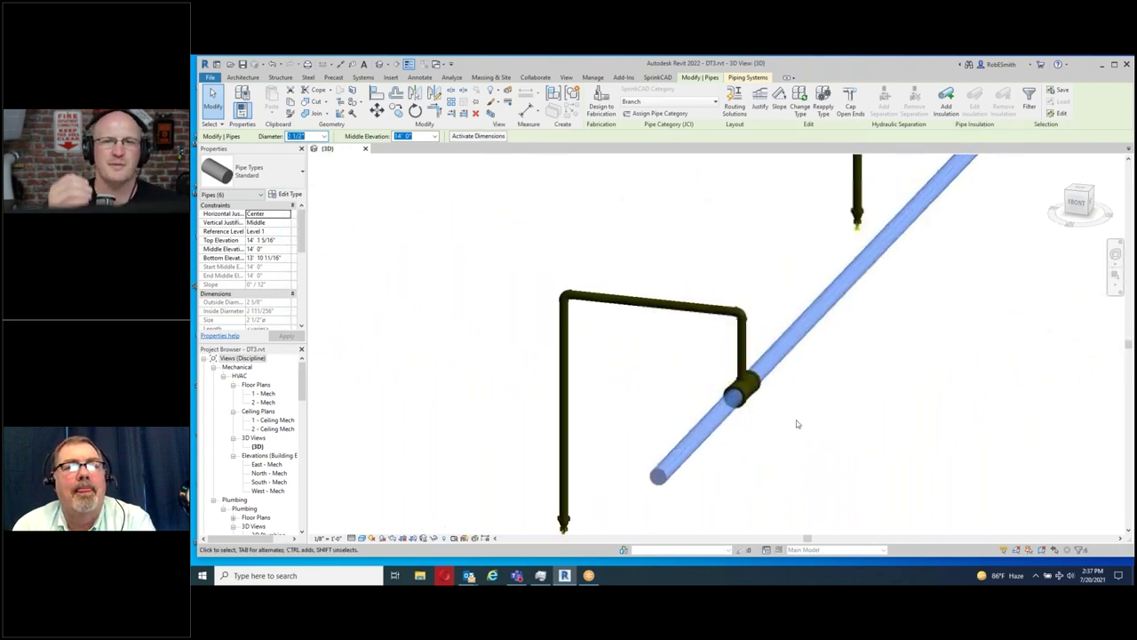
scroll(692, 399, down, 6)
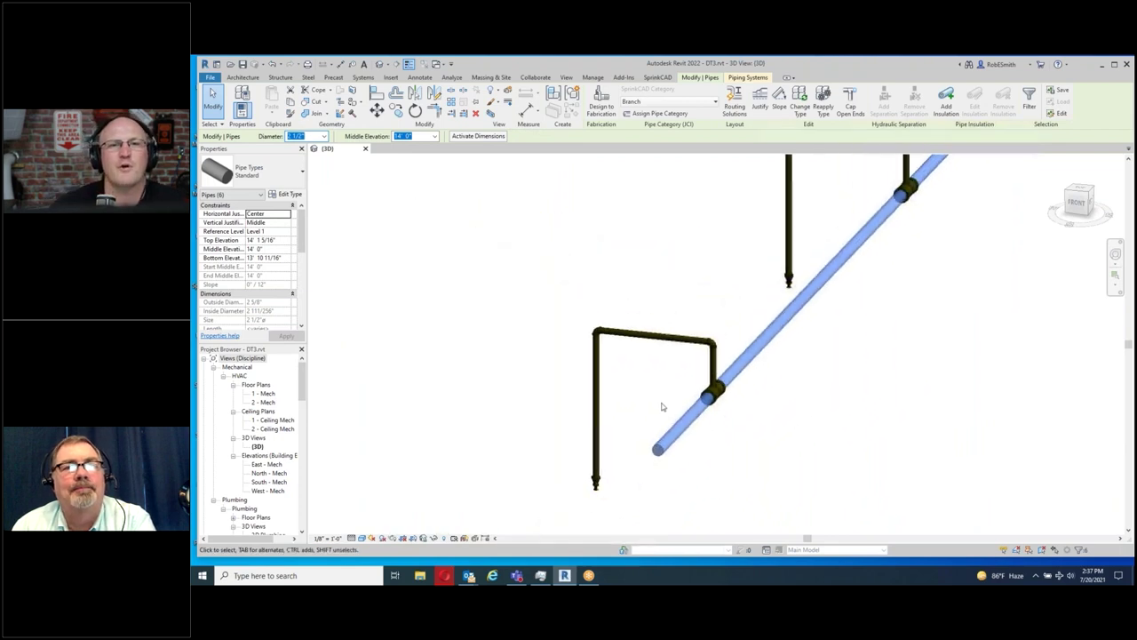
scroll(648, 417, down, 2)
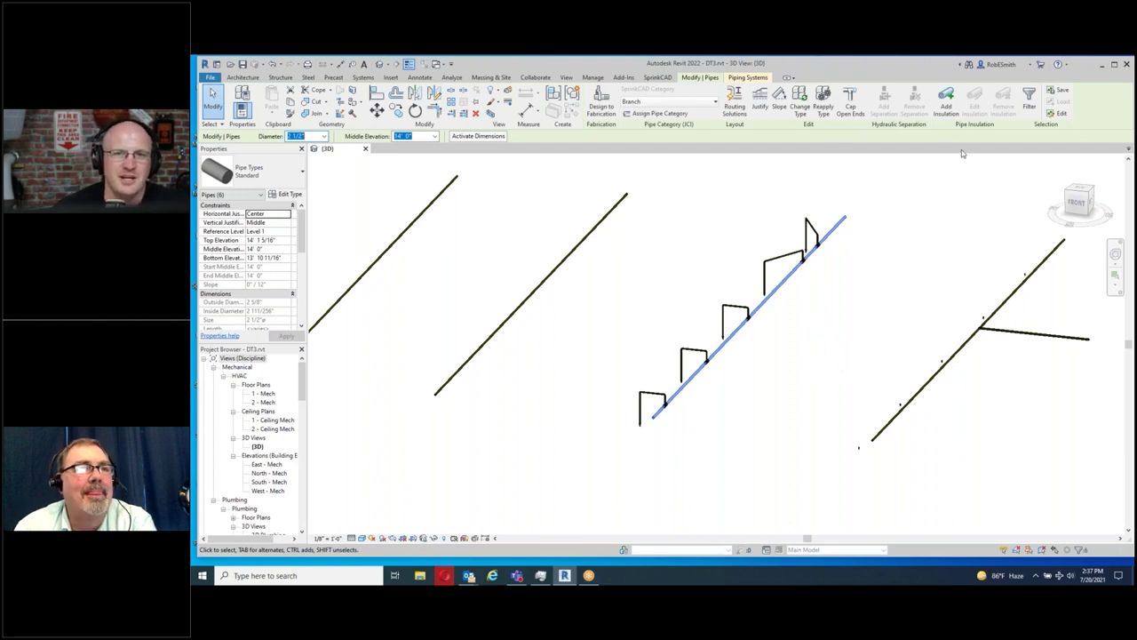
click(651, 78)
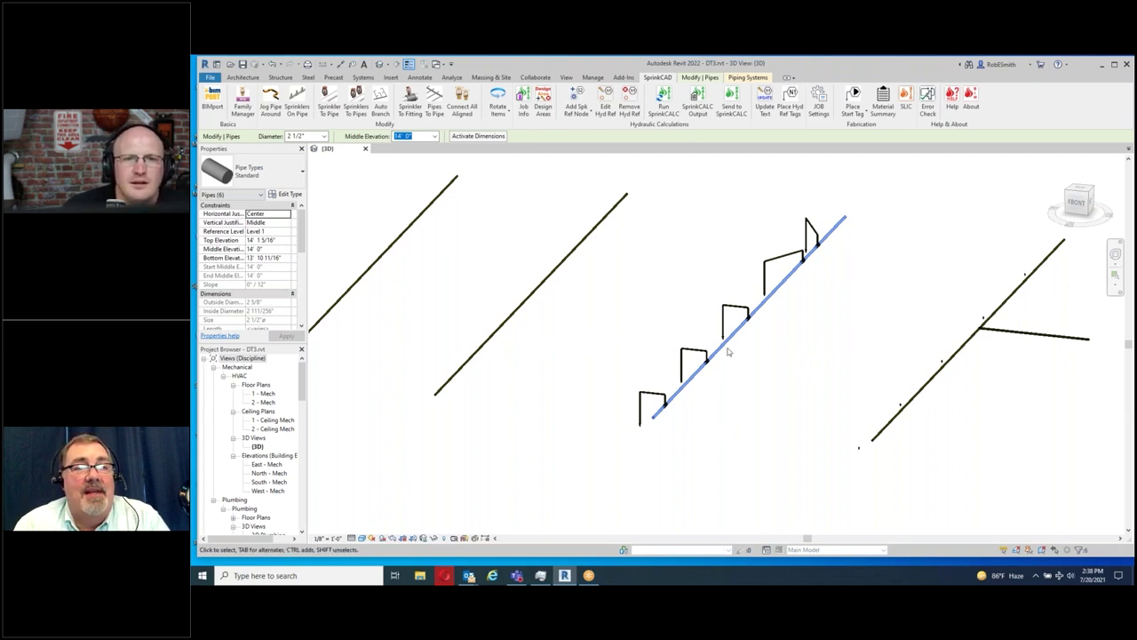
- Zoom in and out around the lower end of the 2 1/2" main to inspect its fittings
scroll(643, 421, up, 5)
scroll(646, 419, up, 1)
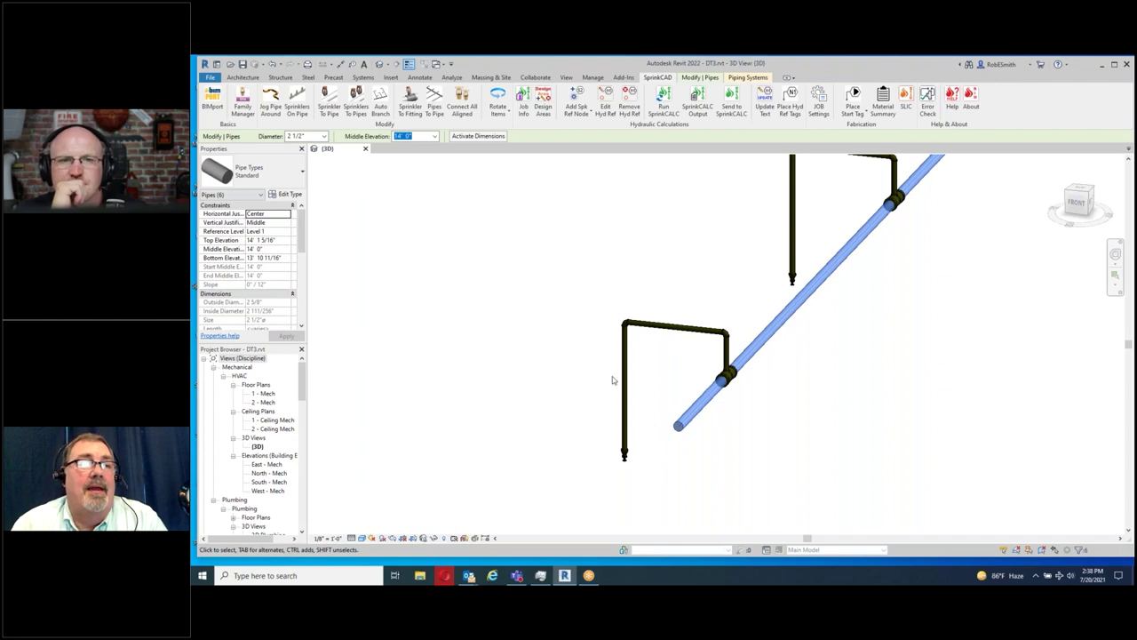
scroll(769, 402, down, 1)
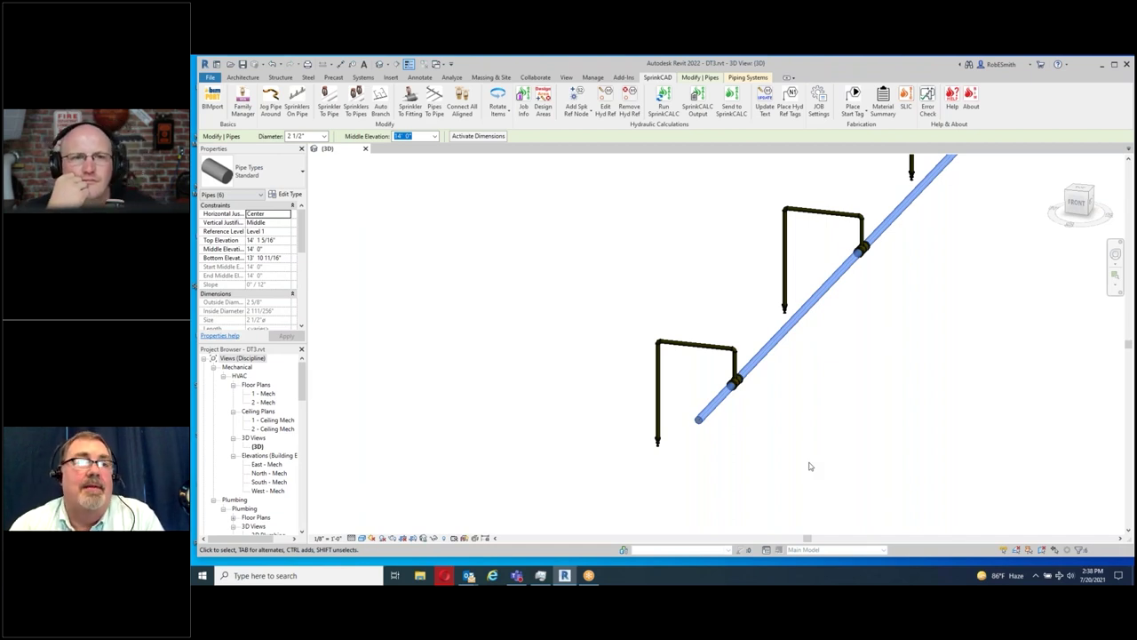
scroll(827, 472, down, 2)
scroll(845, 438, down, 1)
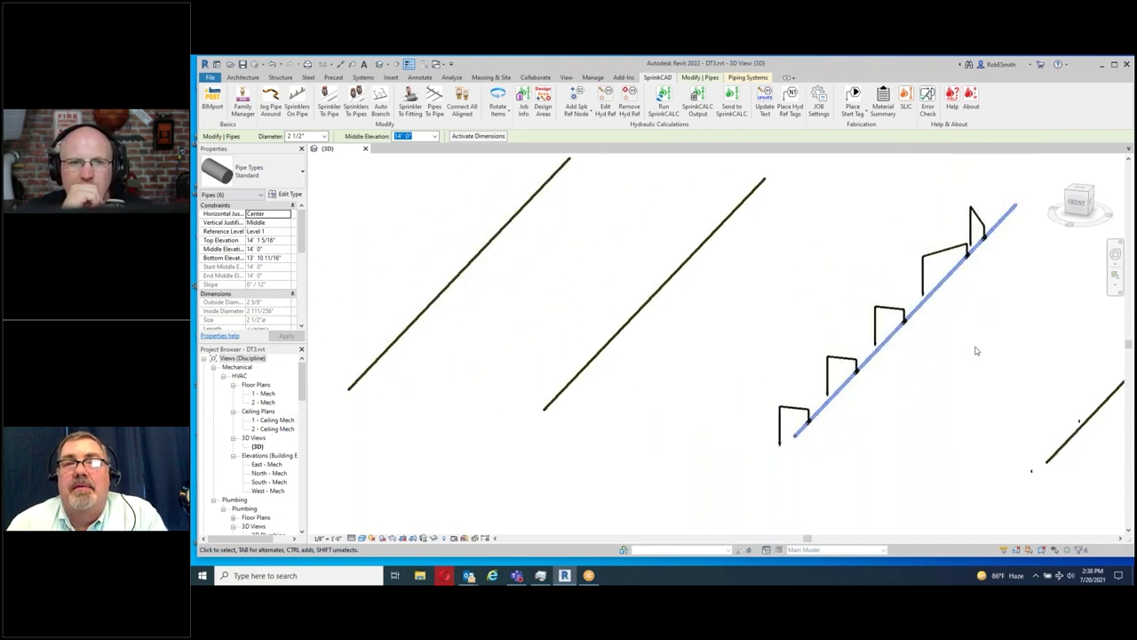
- Select only one 2 1/2" main pipe segment near the lower end of the run
middle_drag(975, 345, 924, 367)
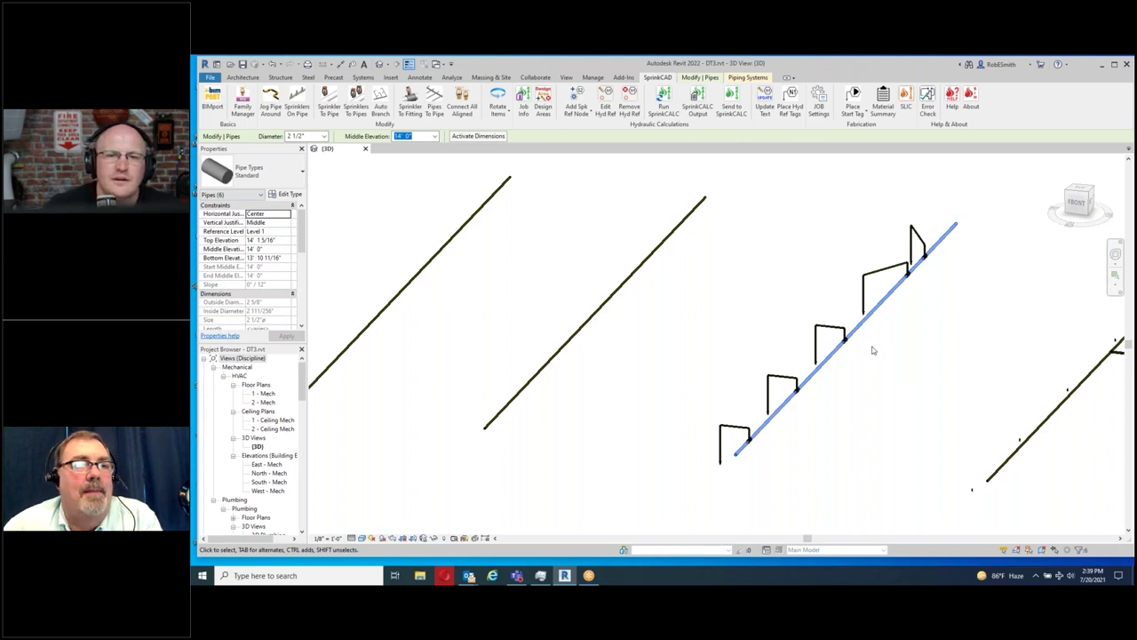
scroll(777, 418, up, 2)
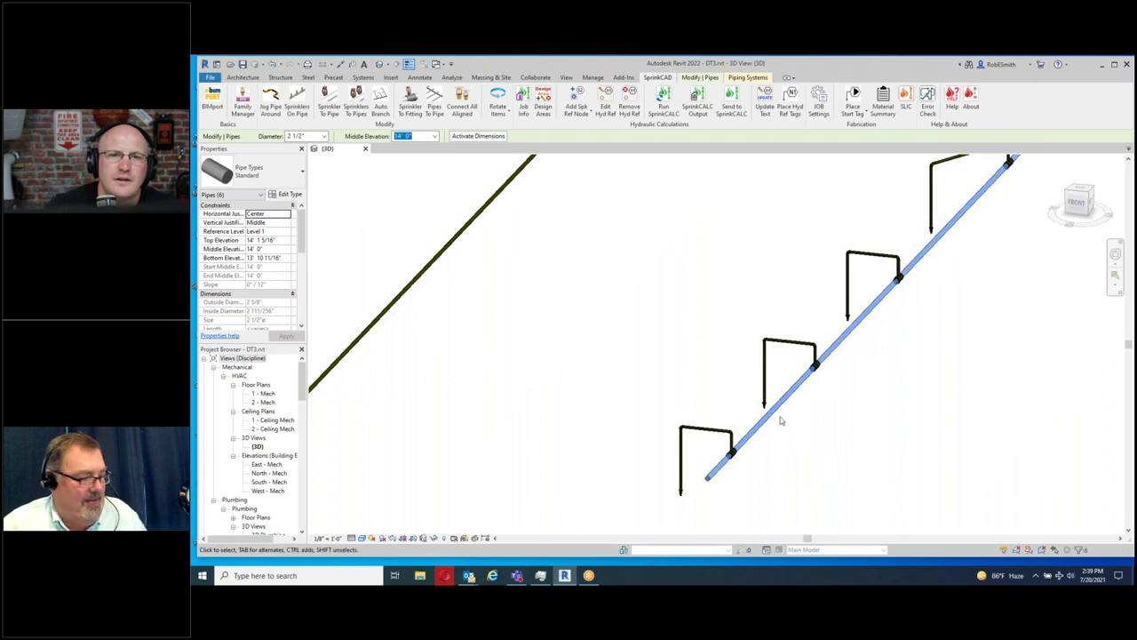
click(780, 425)
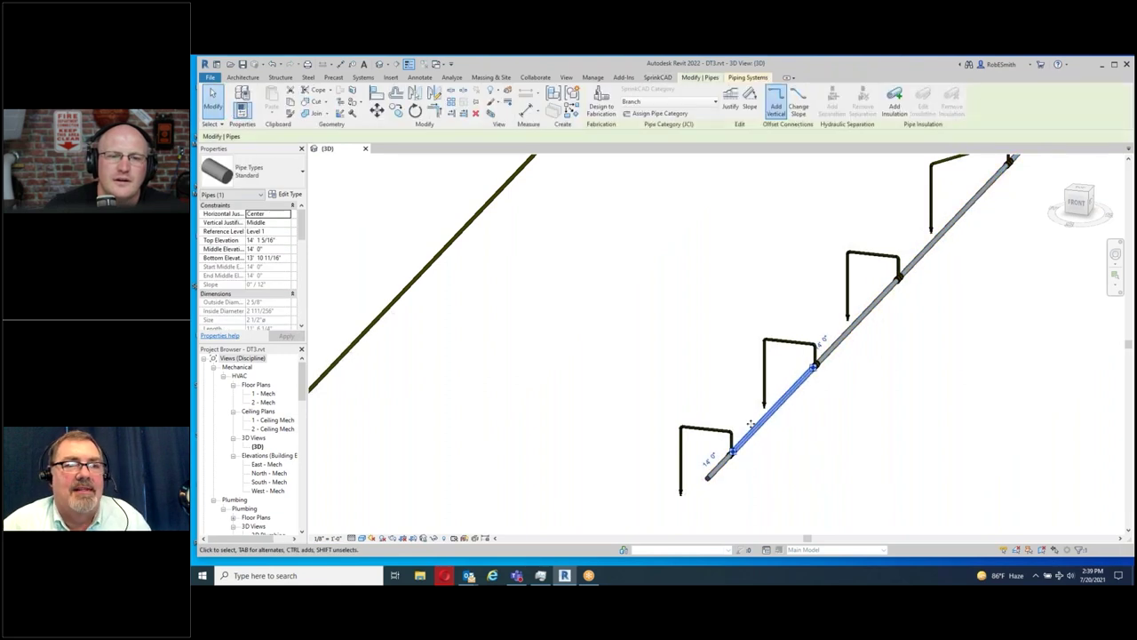
- Run SprinkCAD Material Summary to send the 36 selected elements to the MDL Initial System
scroll(755, 428, up, 2)
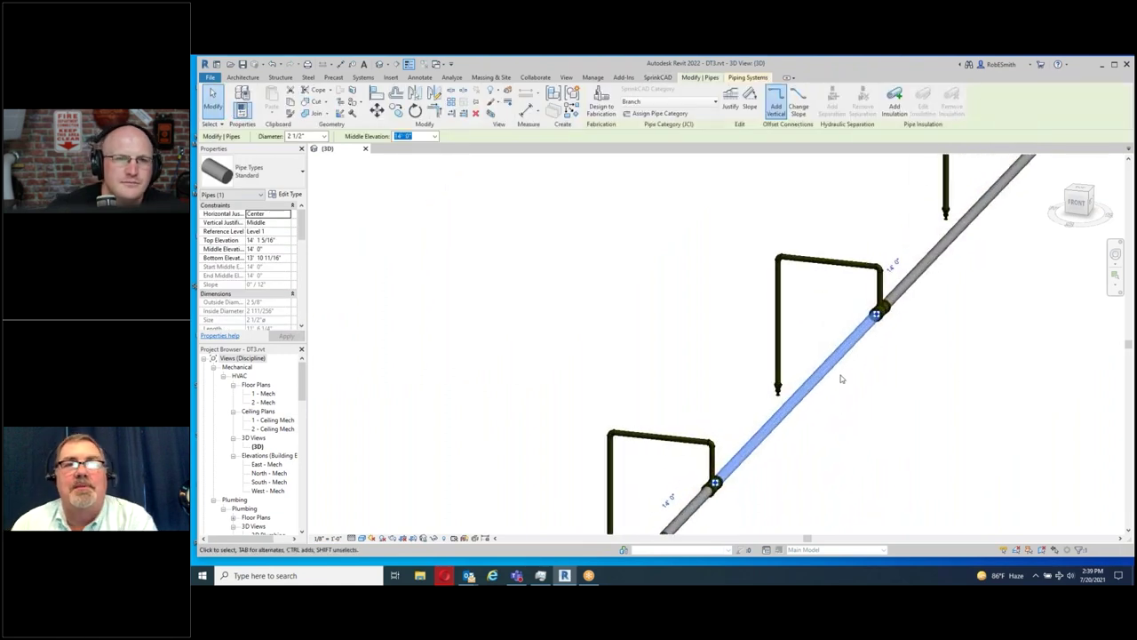
scroll(840, 378, down, 3)
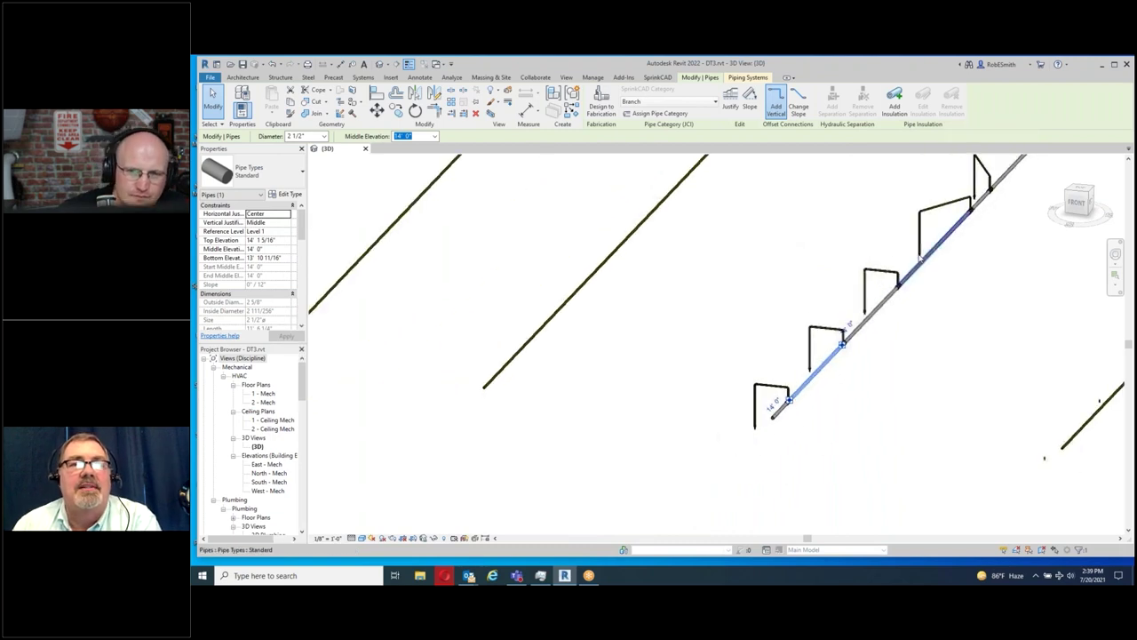
scroll(947, 347, down, 1)
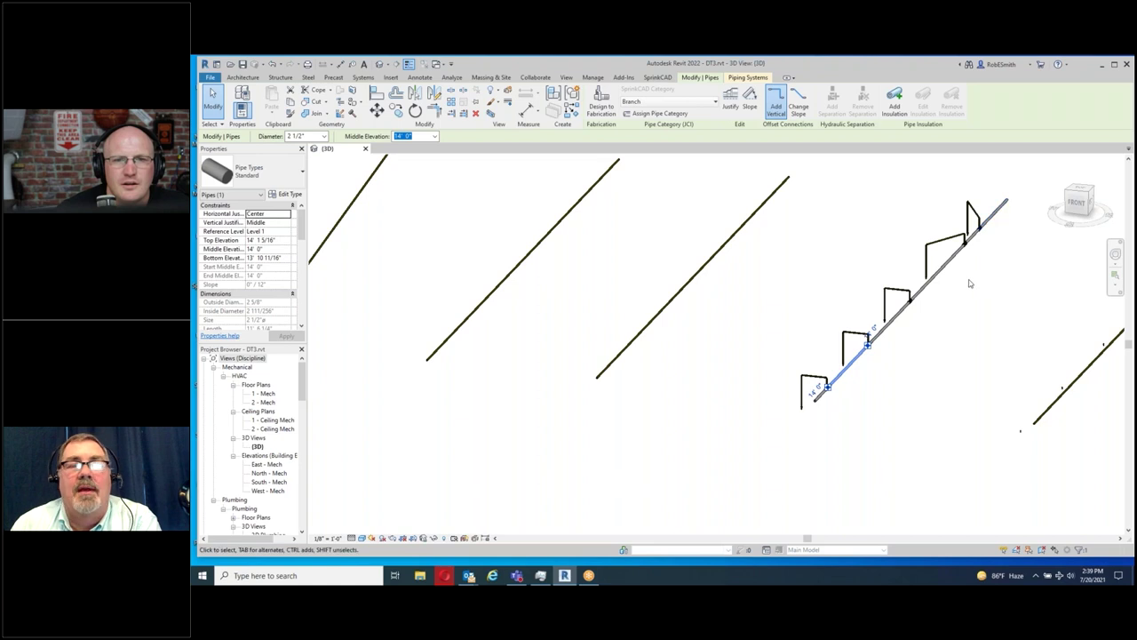
click(653, 78)
click(883, 100)
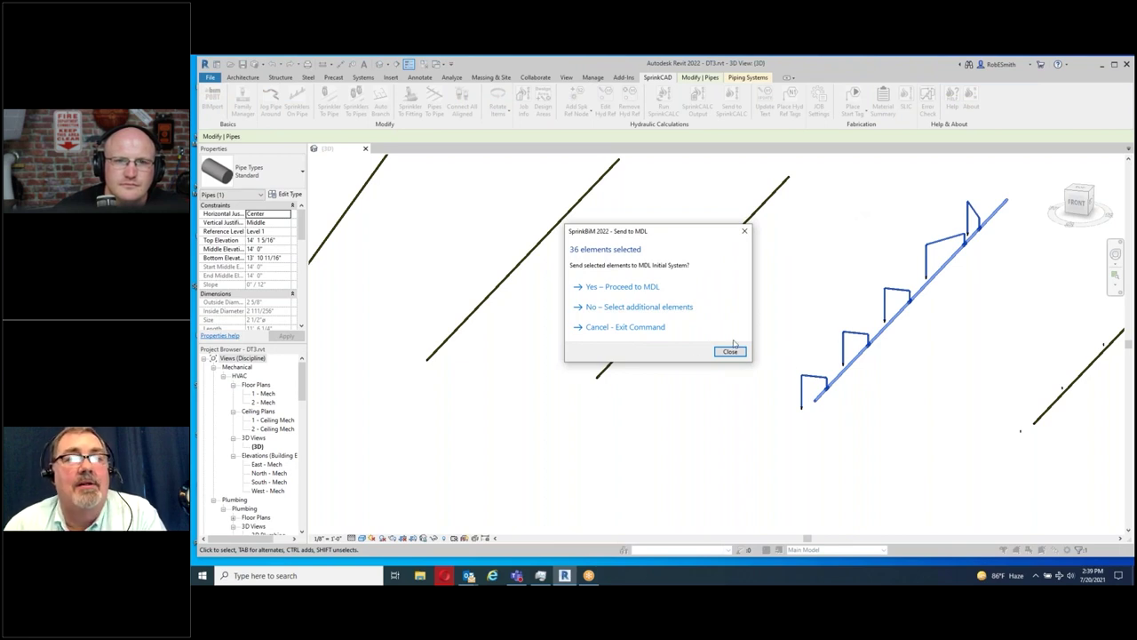
- Confirm the send and map the Standard pipe type to Steel 10 Blk, size 2-1/2
click(630, 288)
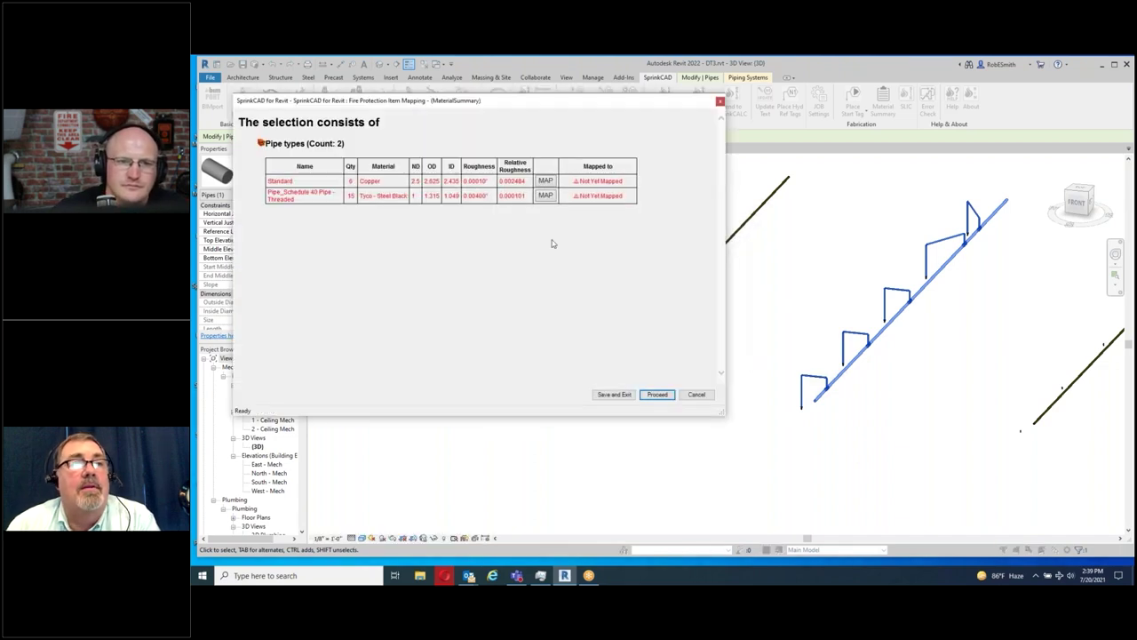
click(545, 180)
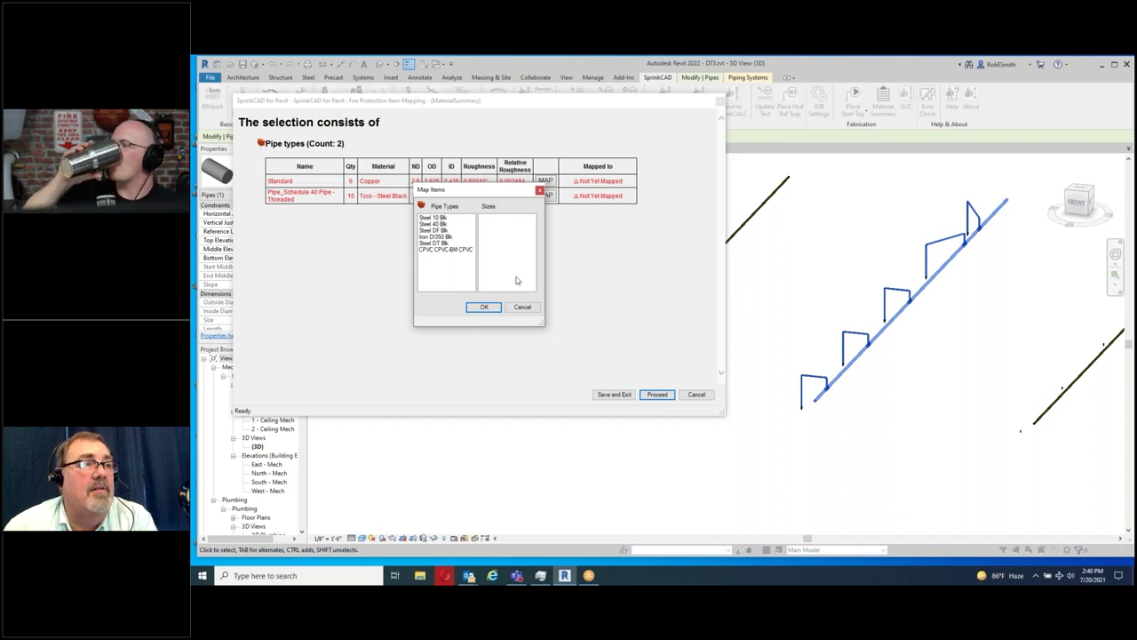
drag(477, 190, 513, 224)
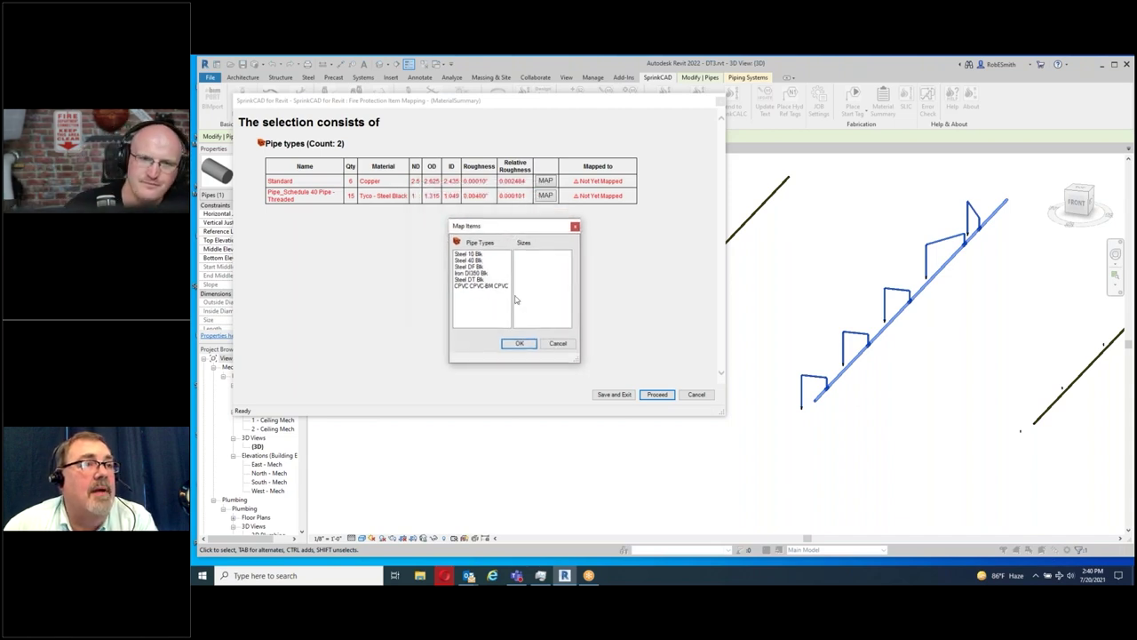
click(479, 255)
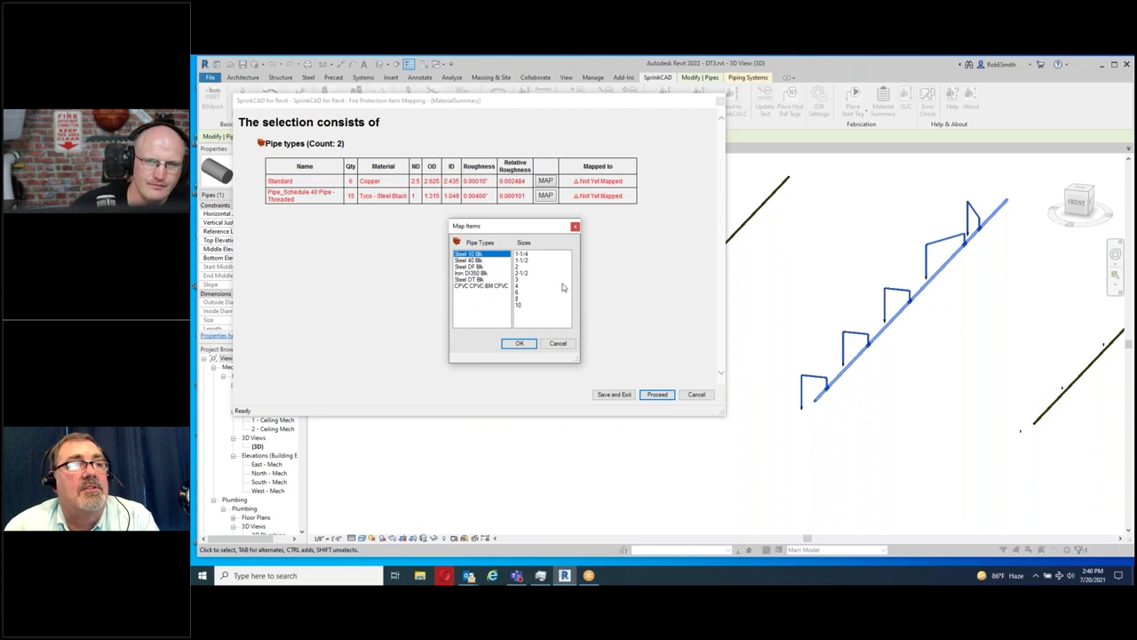
double_click(524, 276)
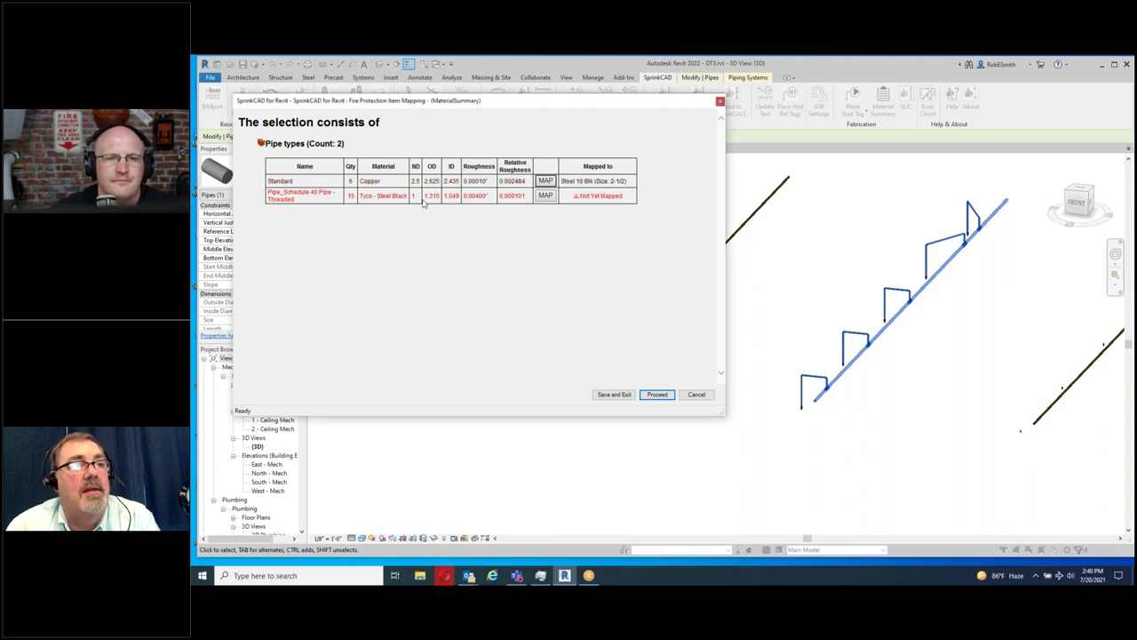
- Map threaded Schedule 40 pipe to Steel 40 Blk size 1, then update the model to SprinkCAD parts
click(544, 195)
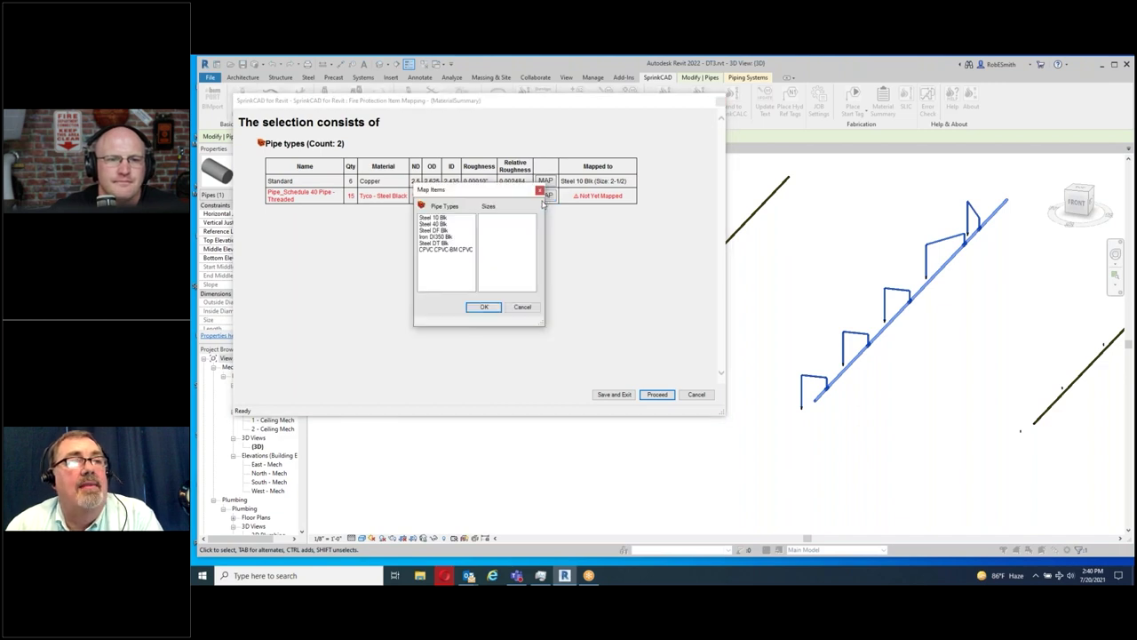
click(433, 224)
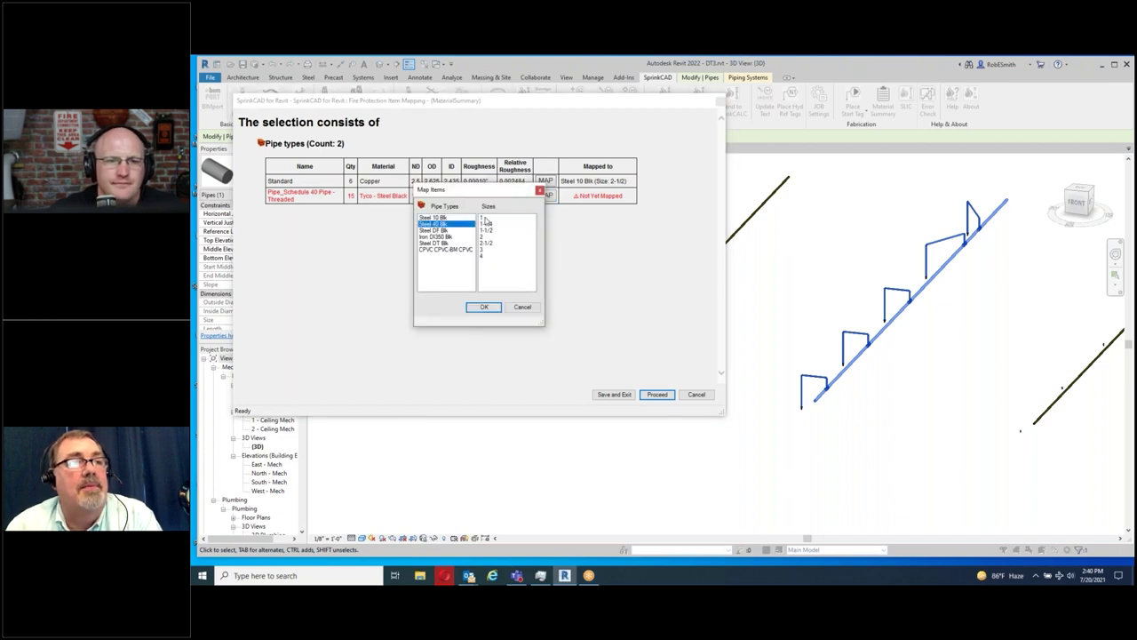
double_click(484, 218)
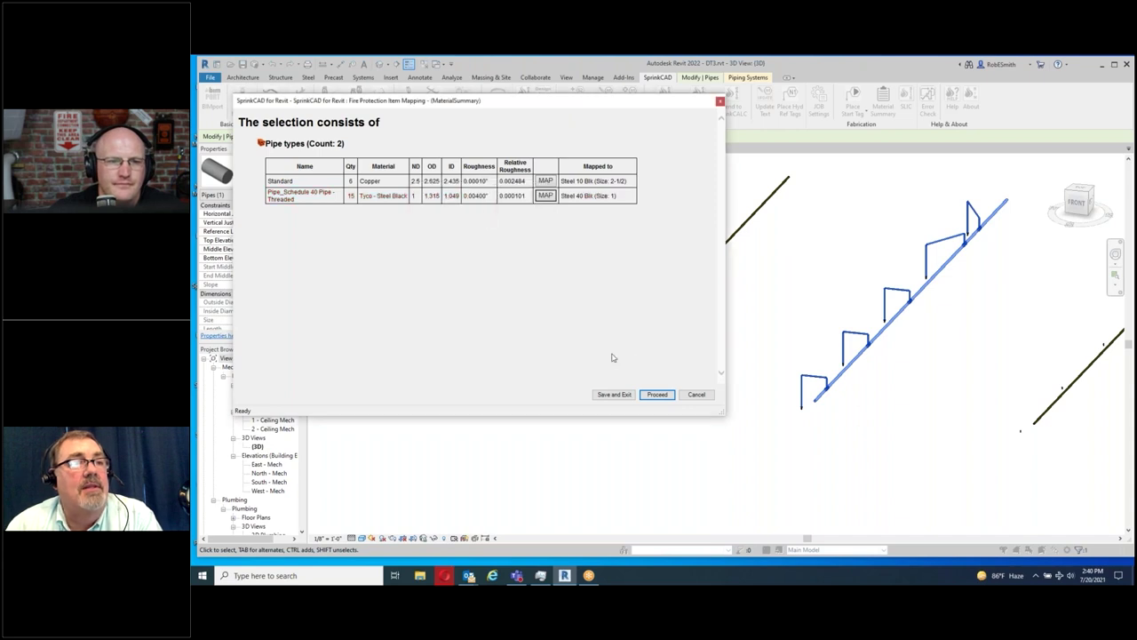
click(659, 393)
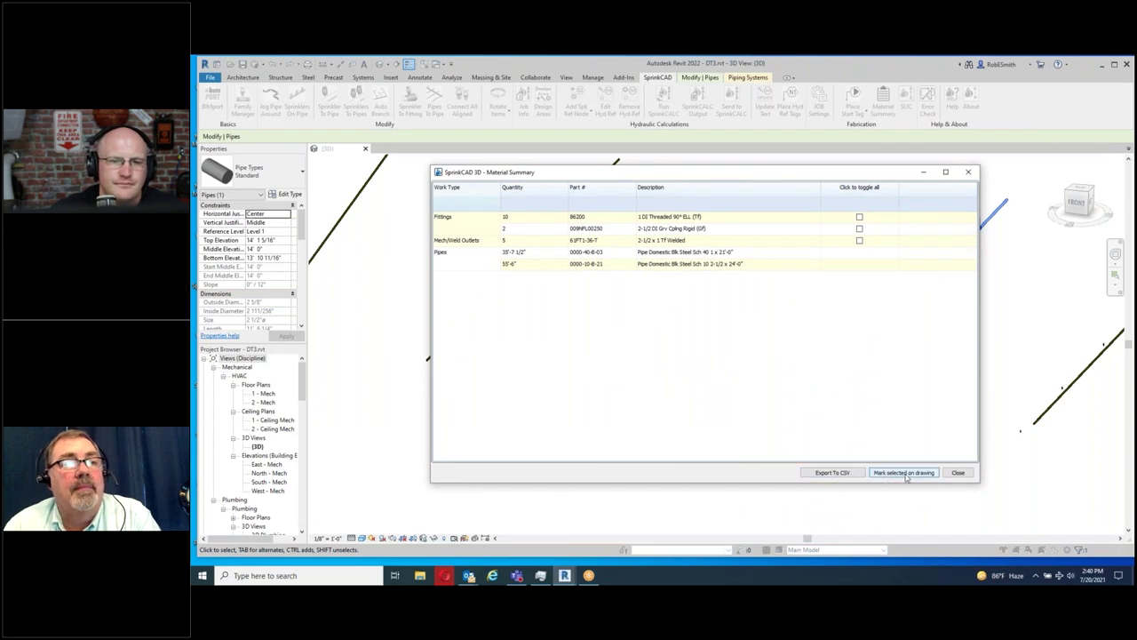
click(957, 473)
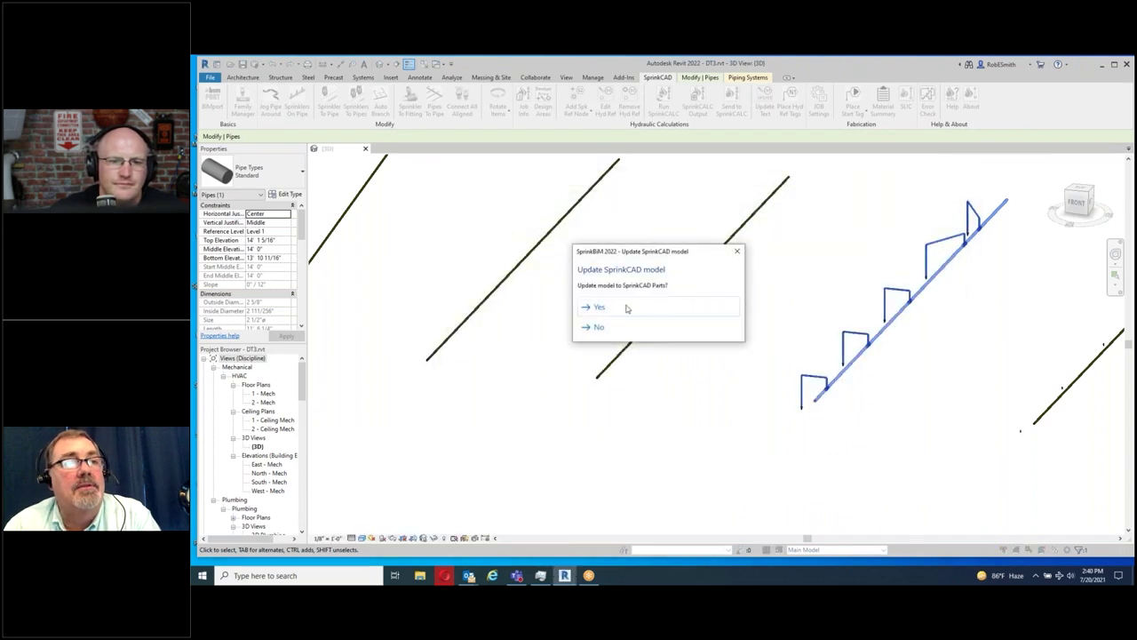
click(600, 308)
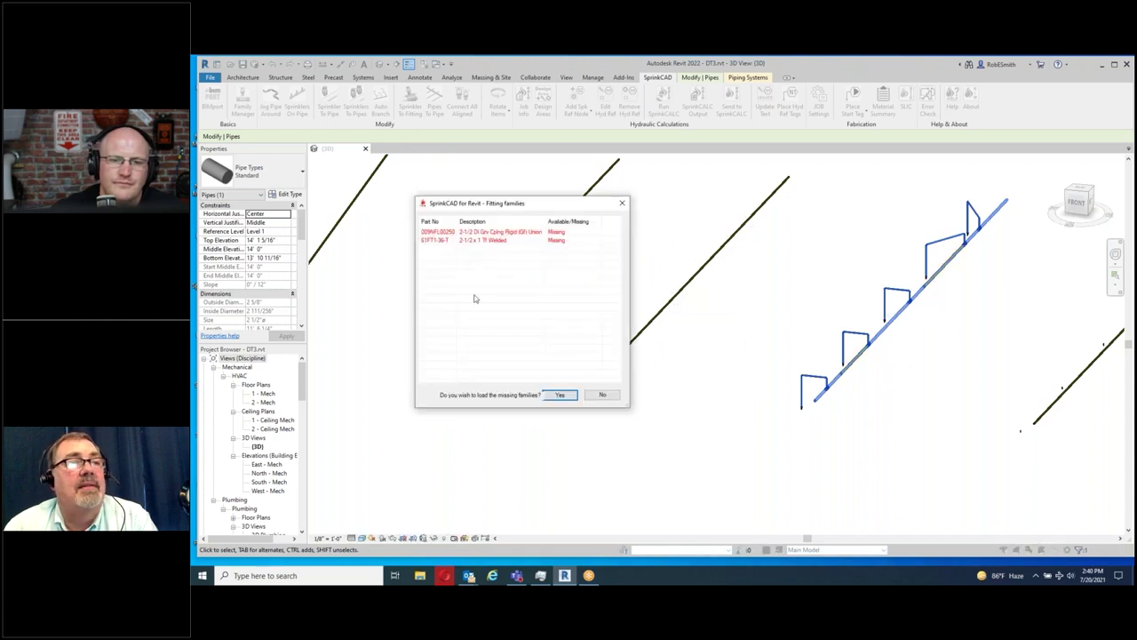
- Load the missing fitting families and dismiss the Replaced Fittings report
click(559, 395)
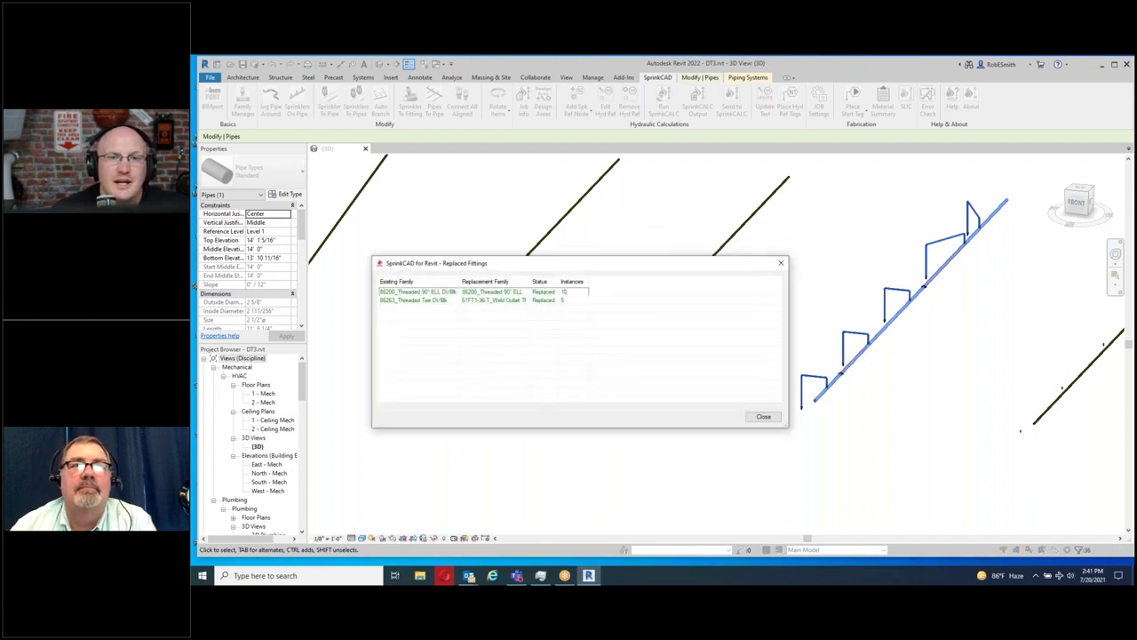
click(764, 417)
click(826, 387)
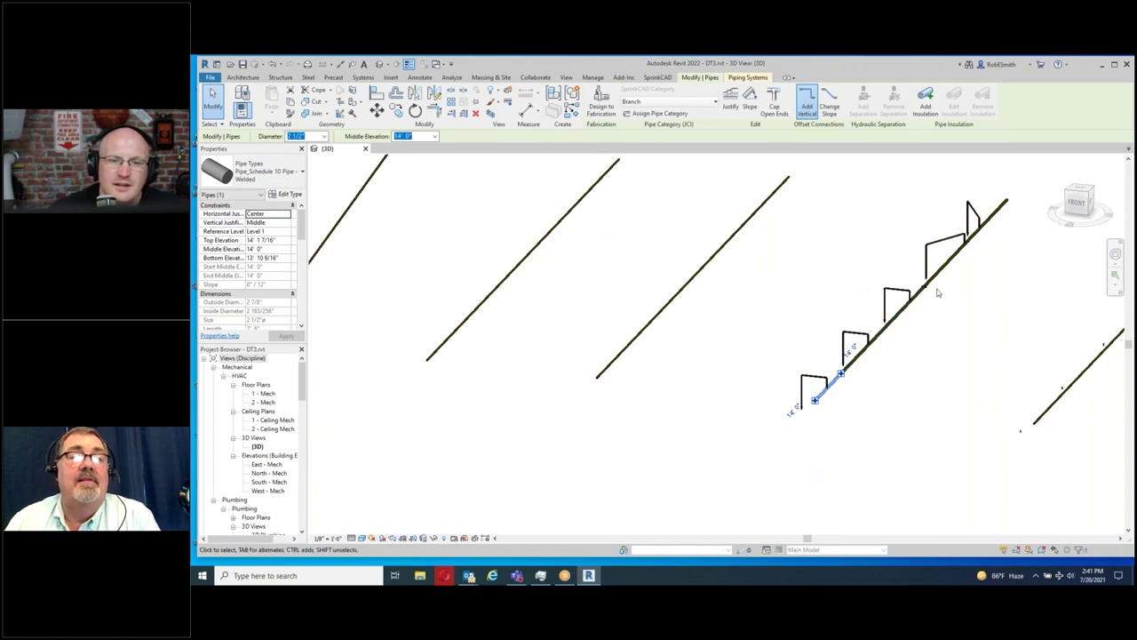
- Select the upper diagonal 24-foot main segment, now 2 1/2" Schedule 10 welded pipe
click(956, 252)
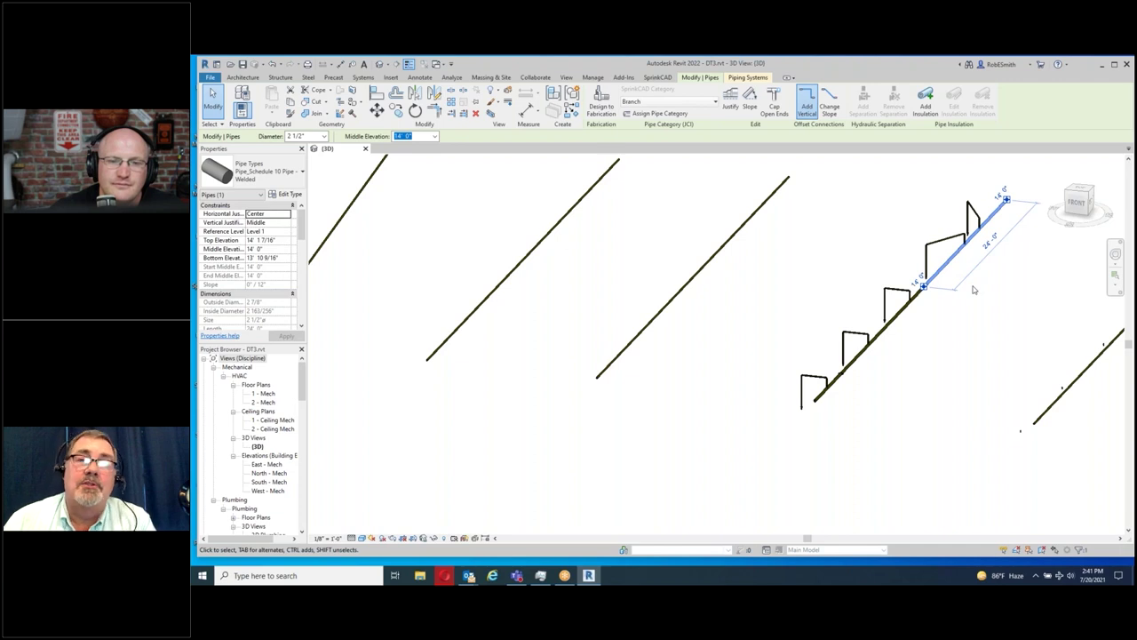
click(656, 78)
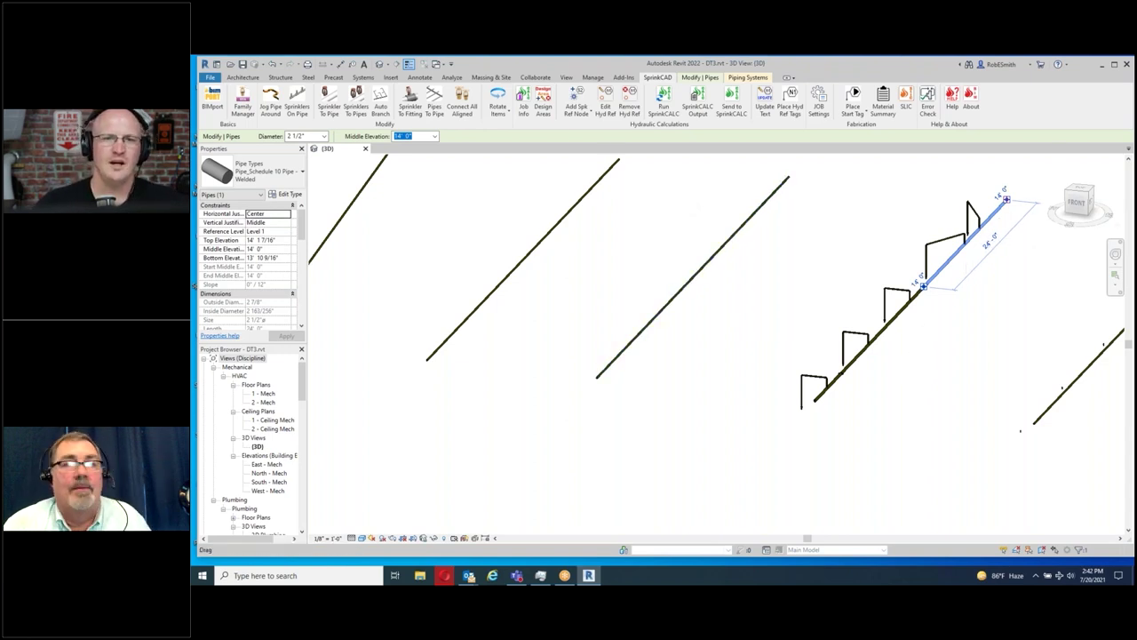
scroll(986, 225, up, 8)
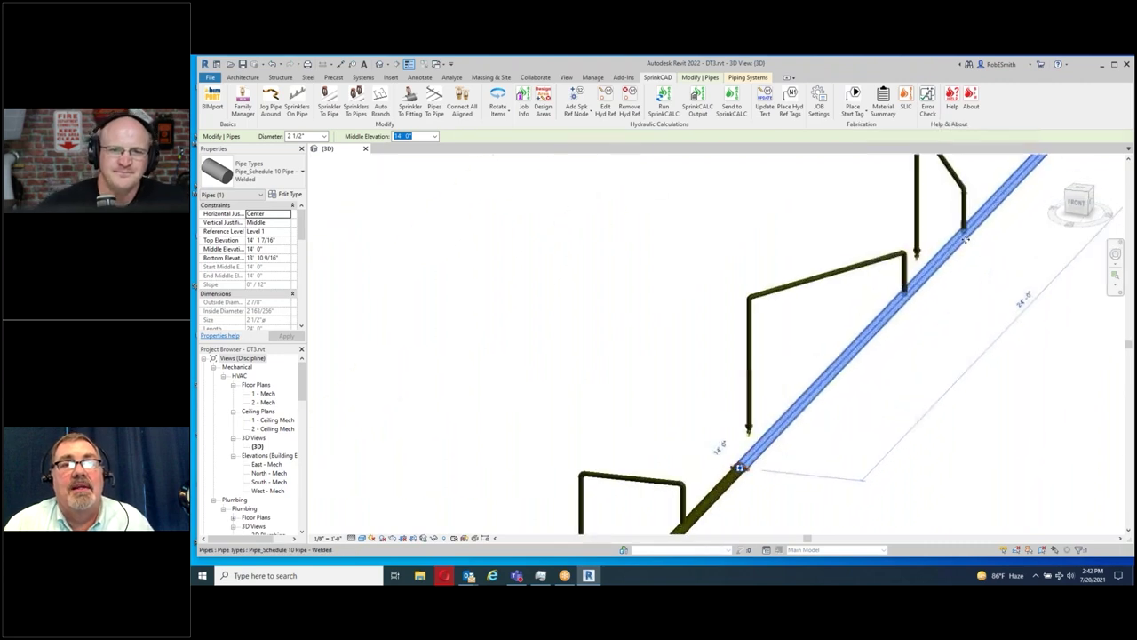
scroll(878, 402, down, 5)
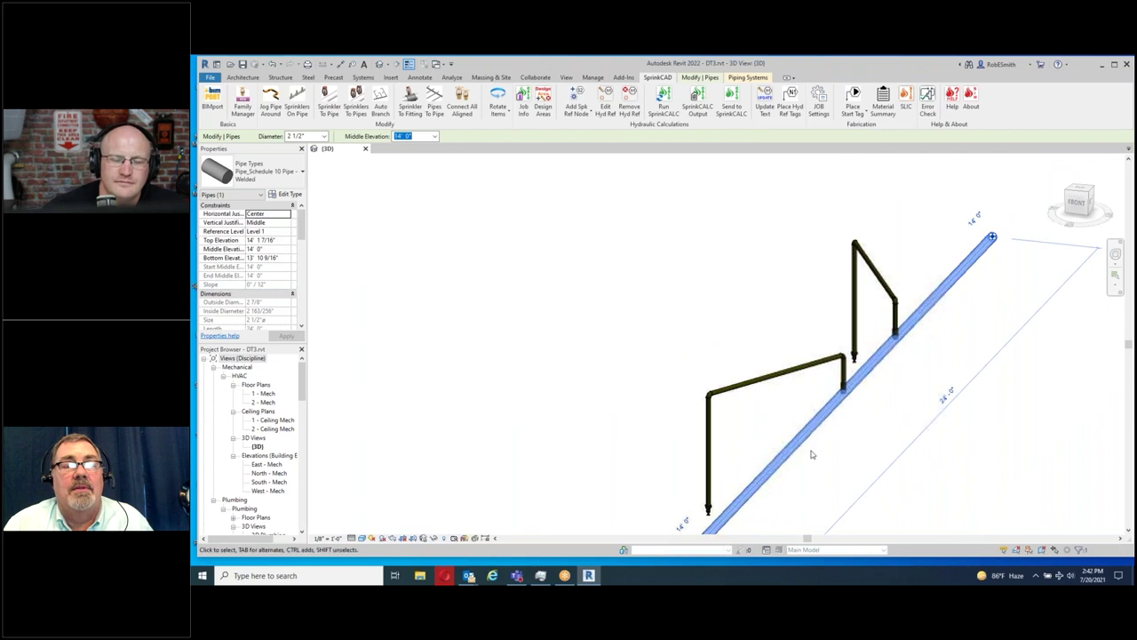
scroll(811, 456, down, 2)
scroll(844, 394, up, 6)
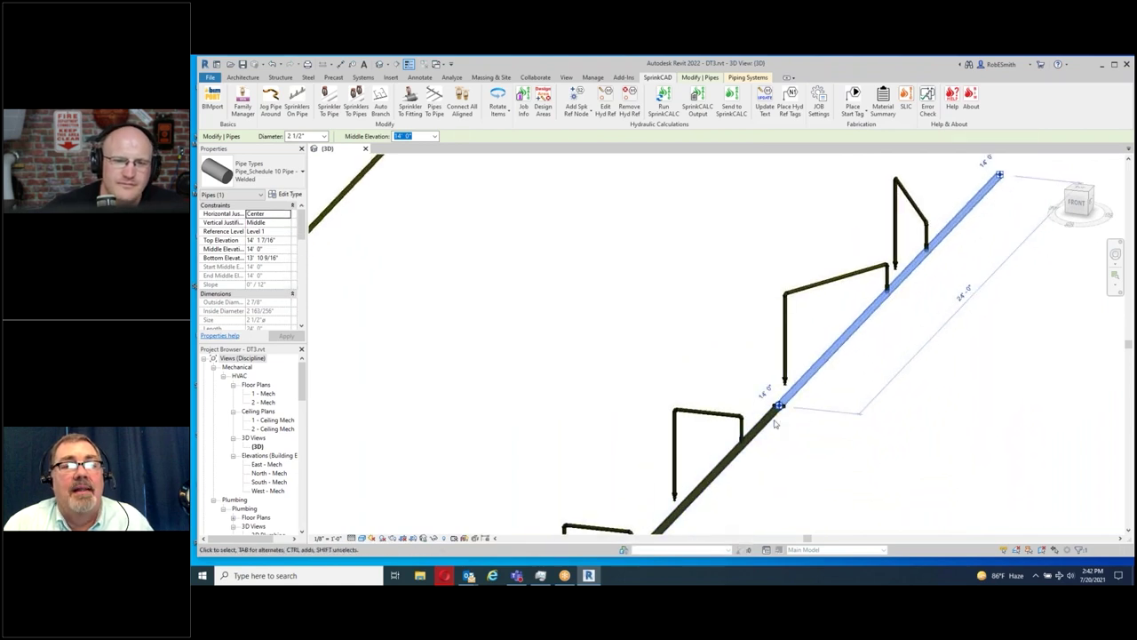
scroll(790, 400, down, 1)
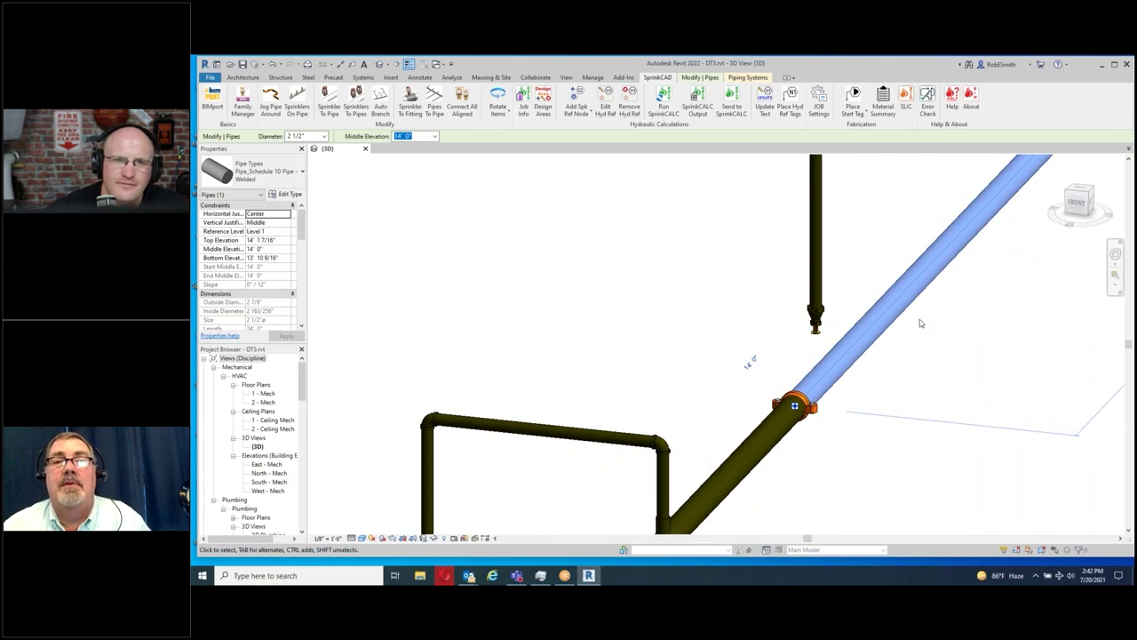
scroll(914, 347, down, 2)
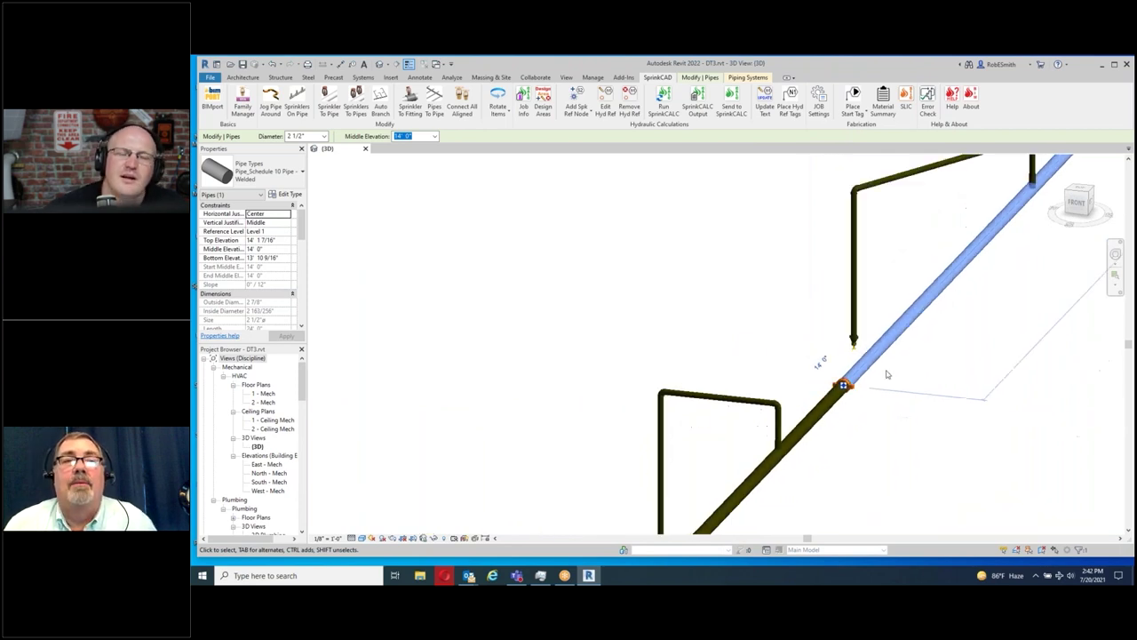
scroll(928, 355, up, 4)
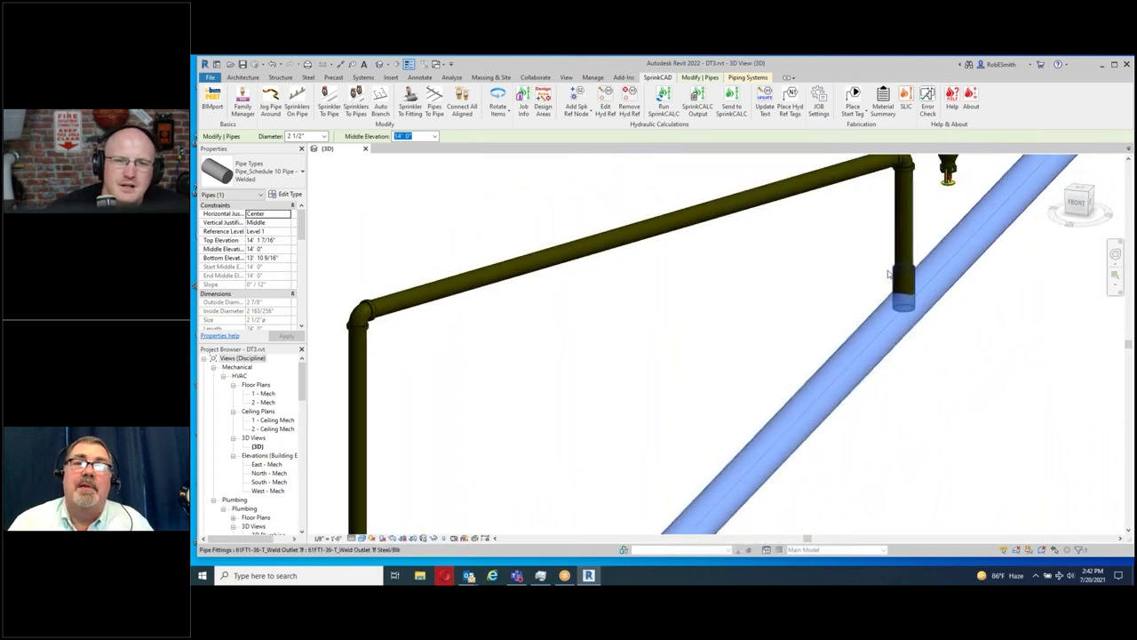
scroll(921, 282, down, 6)
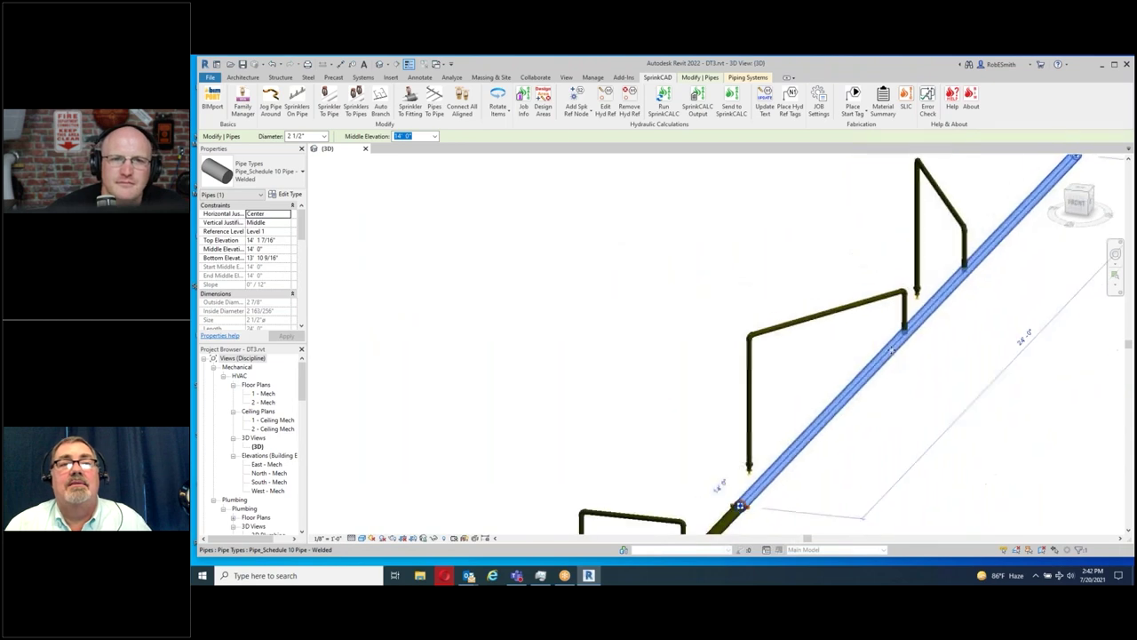
middle_drag(869, 460, 1017, 272)
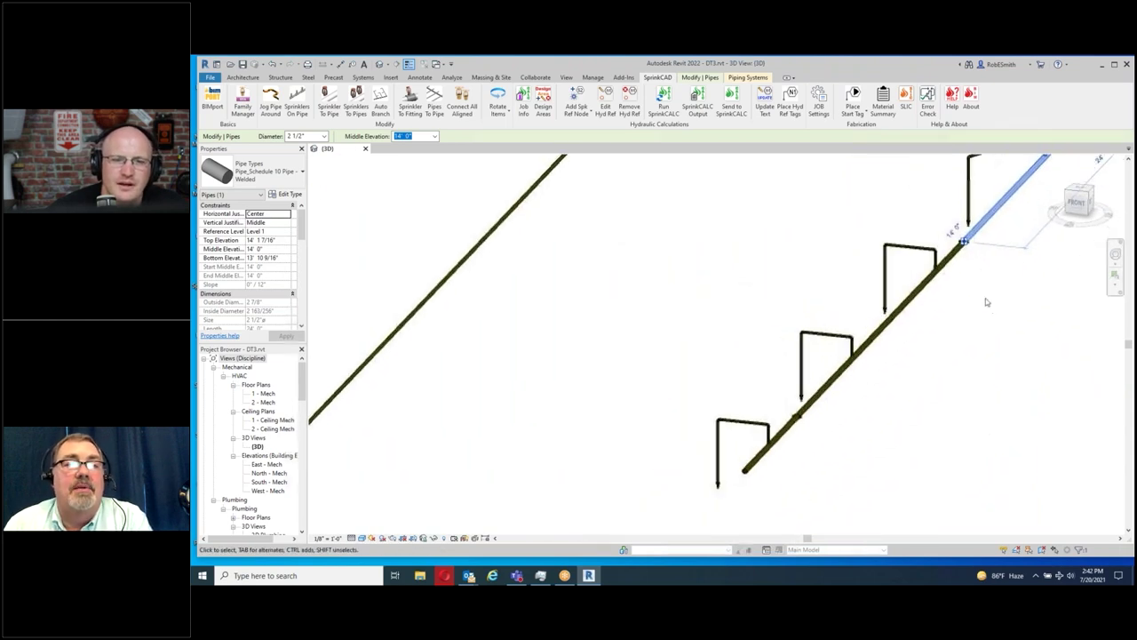
scroll(784, 460, down, 2)
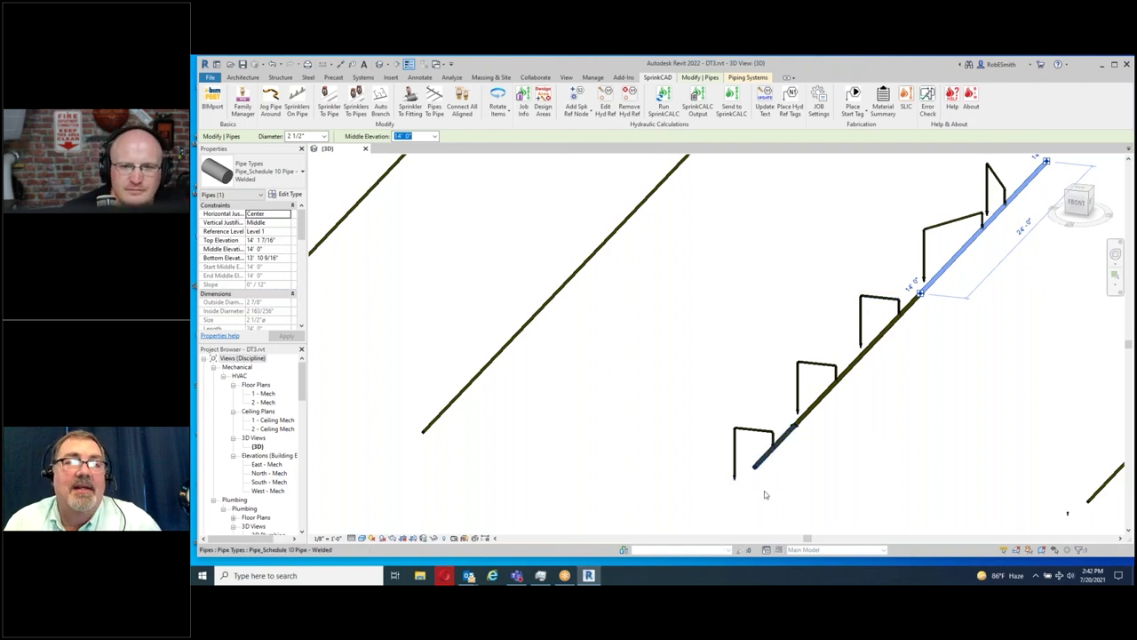
scroll(766, 497, down, 1)
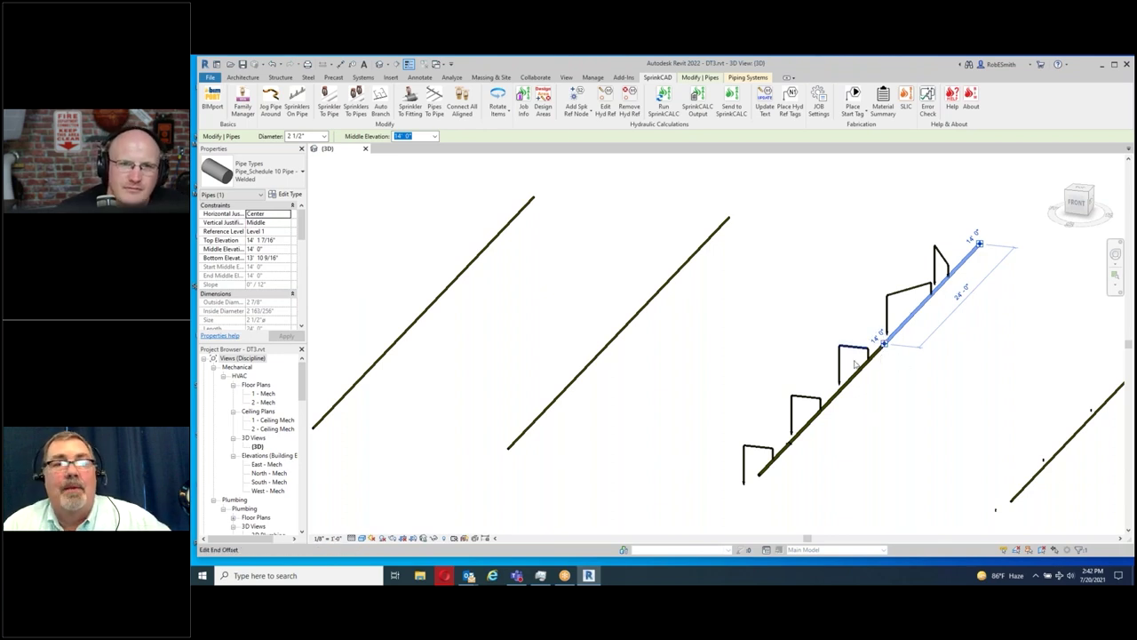
scroll(762, 480, up, 5)
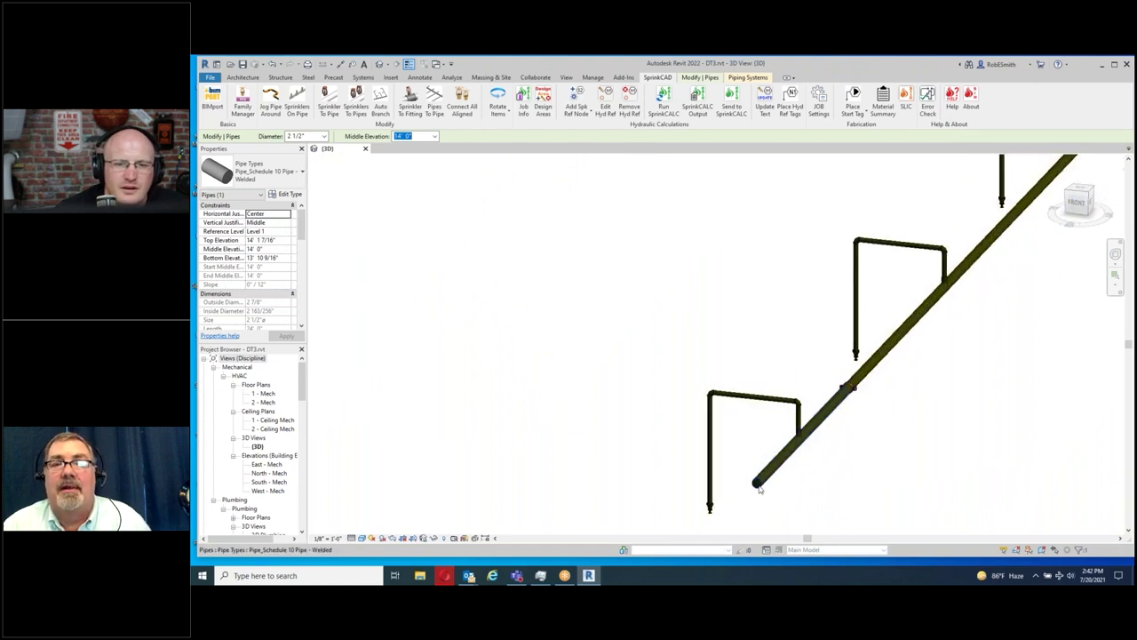
scroll(764, 473, down, 4)
scroll(906, 410, down, 2)
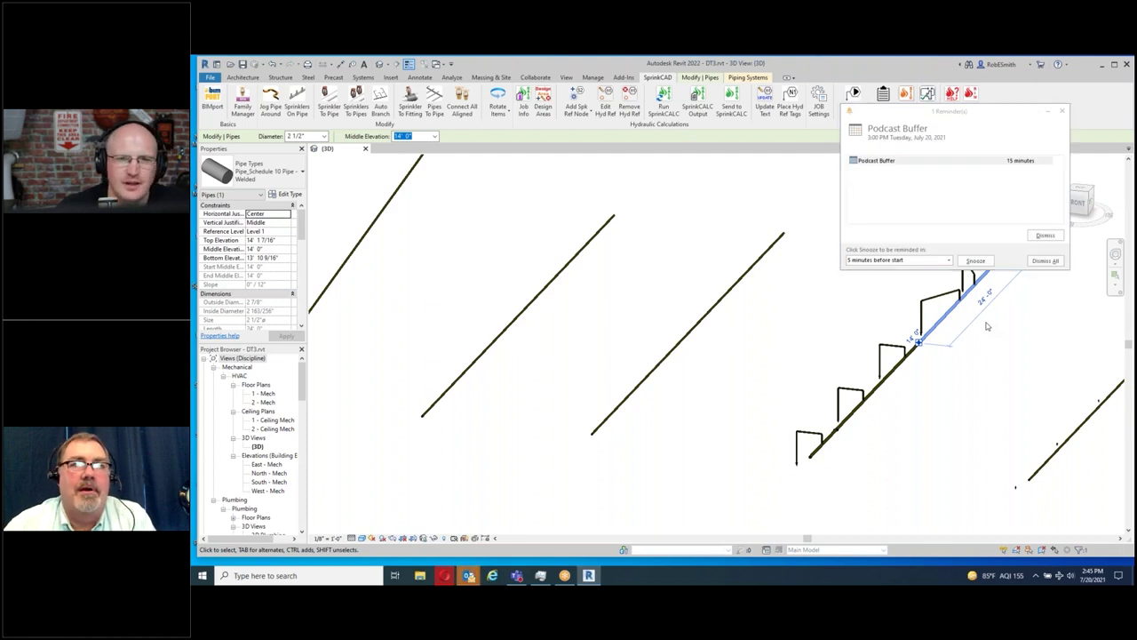
drag(951, 111, 190, 111)
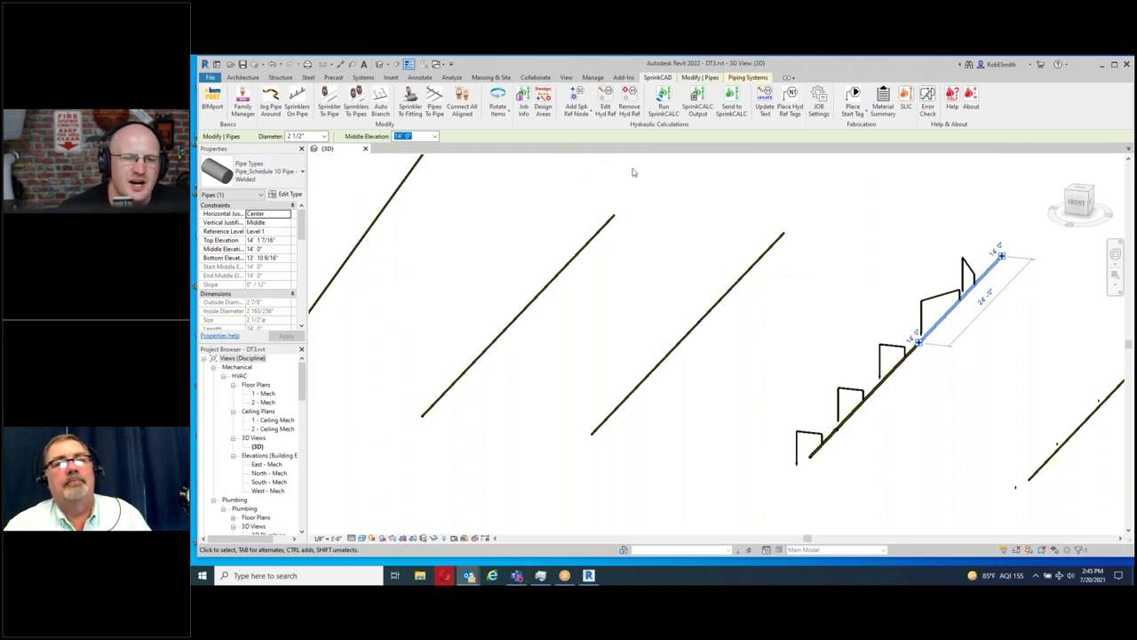
- Switch to the TOP view of the sprinkler layout and launch Auto Branch
scroll(779, 236, down, 5)
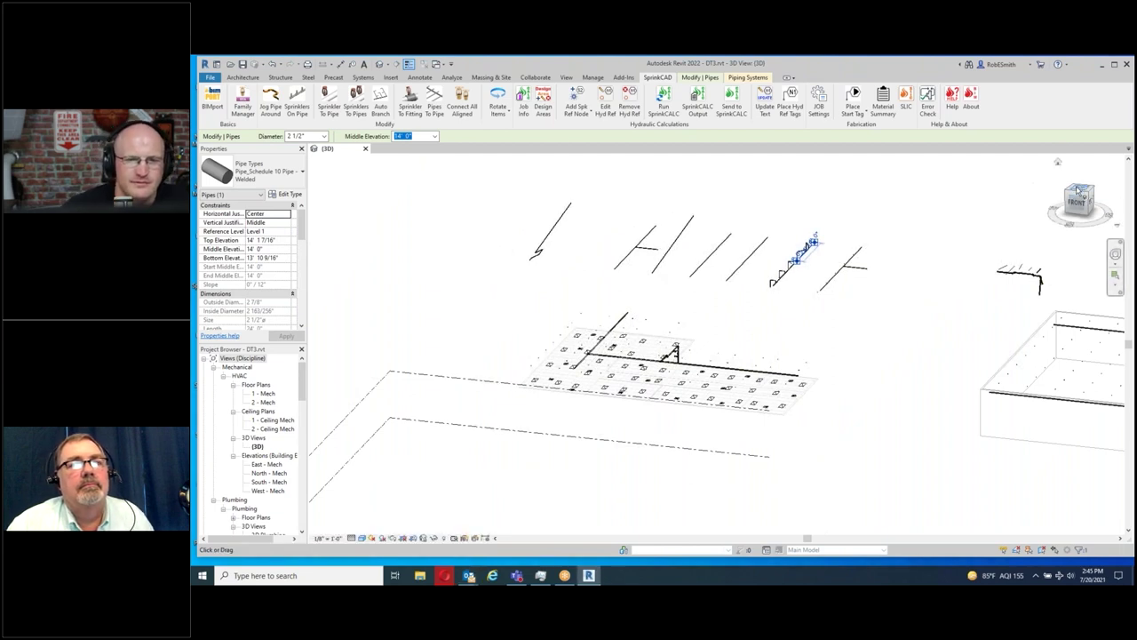
click(1077, 189)
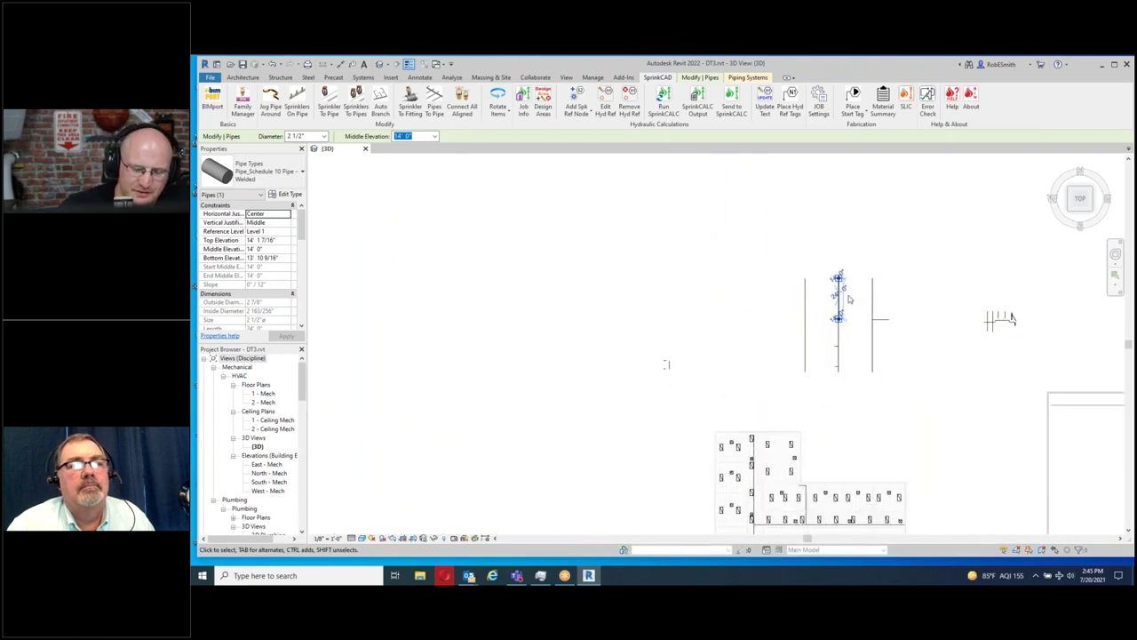
scroll(761, 416, up, 2)
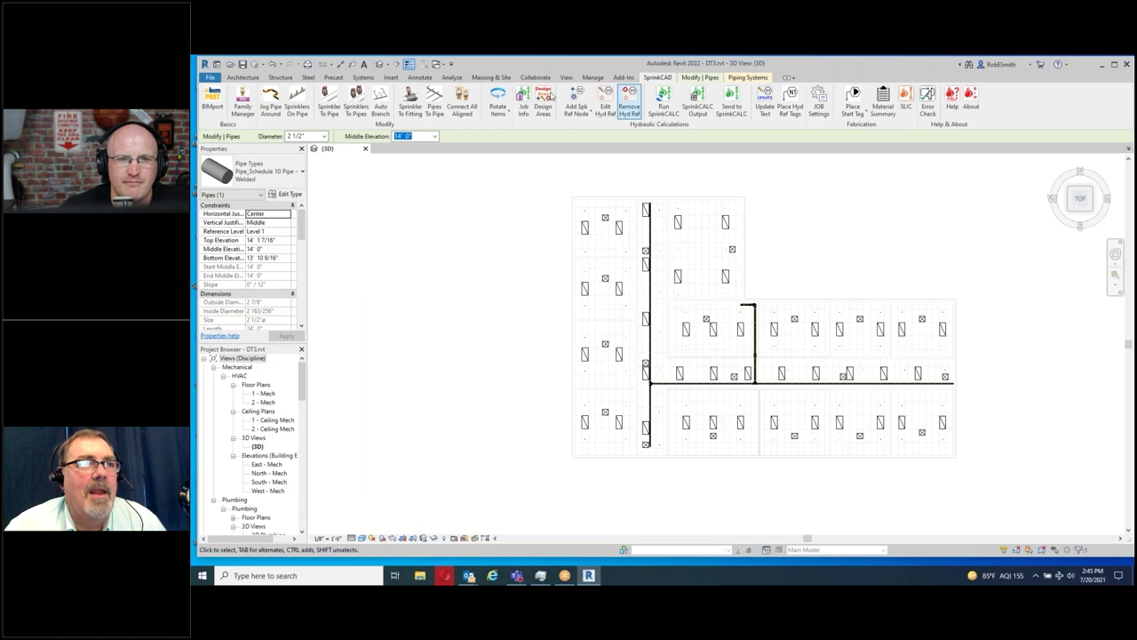
click(380, 100)
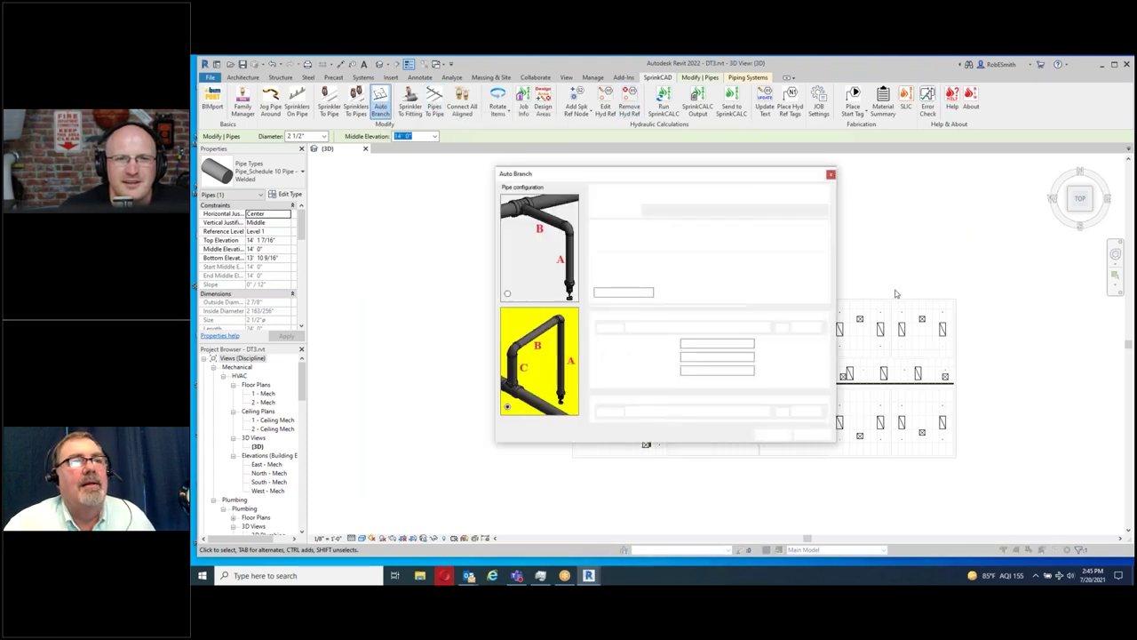
- Keep the three-segment branch at 1' 0" offset from Main and set Maximum Arm-Overlength to 2
click(556, 265)
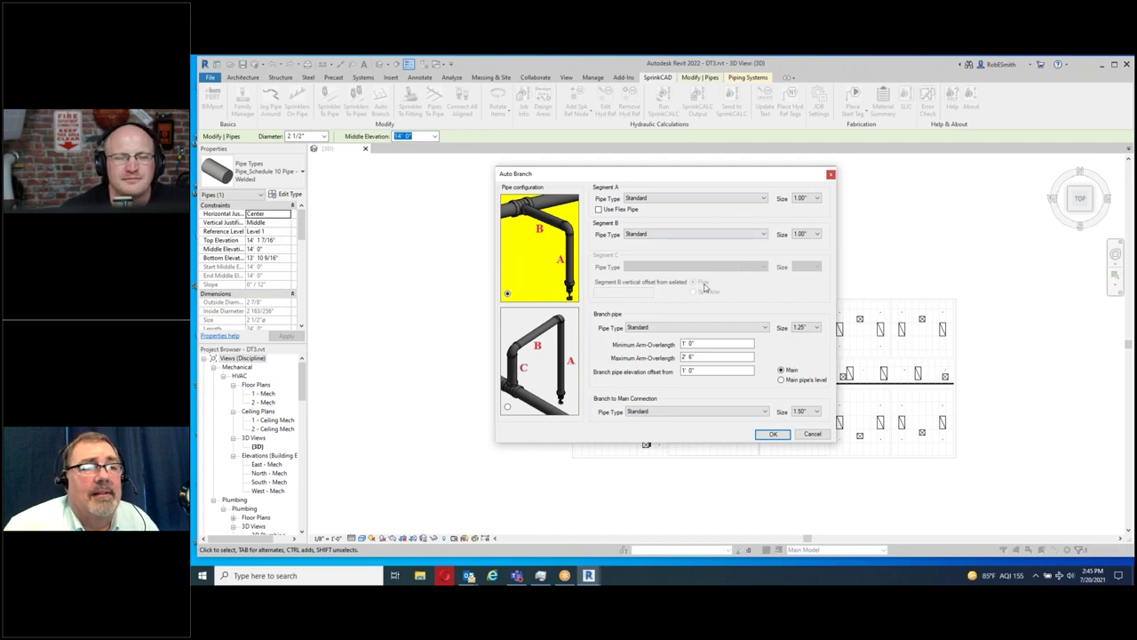
click(537, 360)
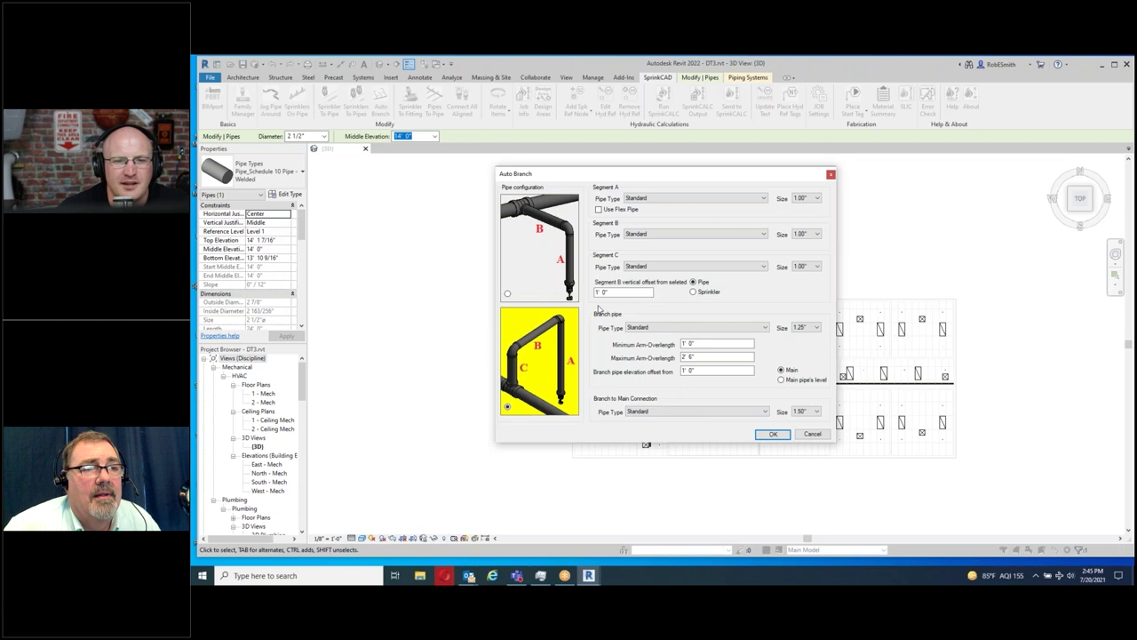
click(707, 372)
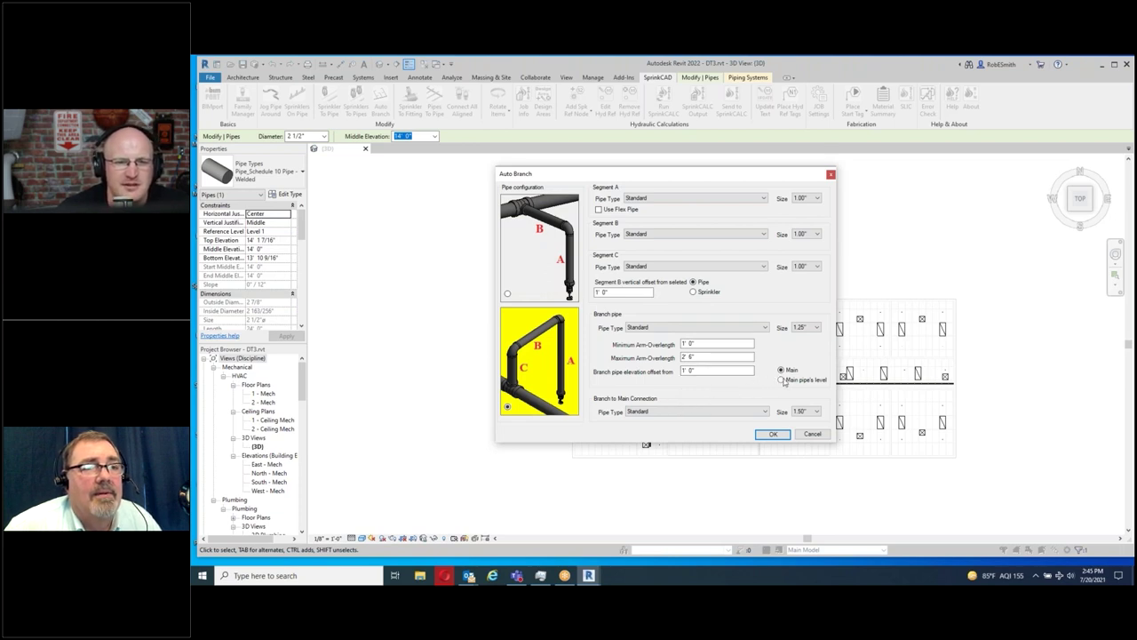
click(692, 370)
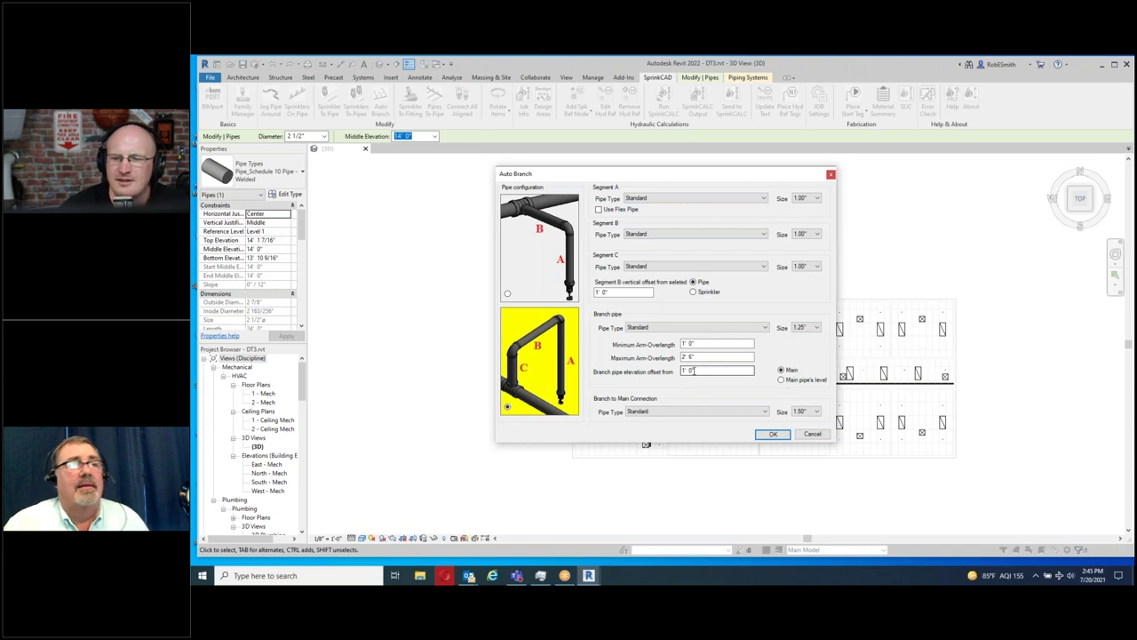
click(693, 199)
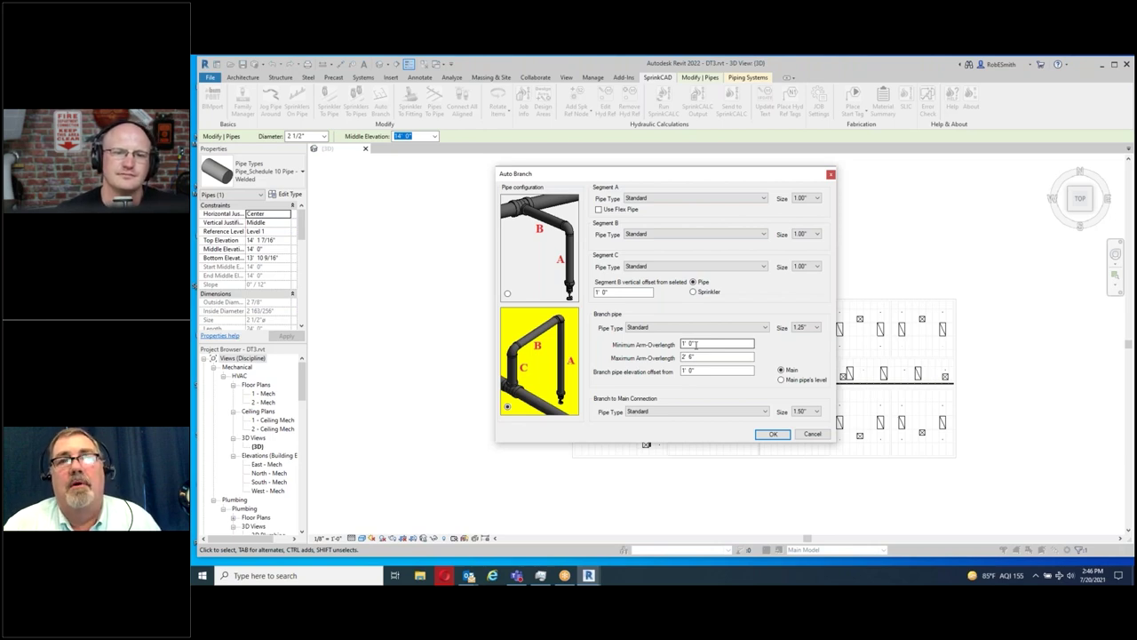
drag(700, 357, 677, 357)
text(2)
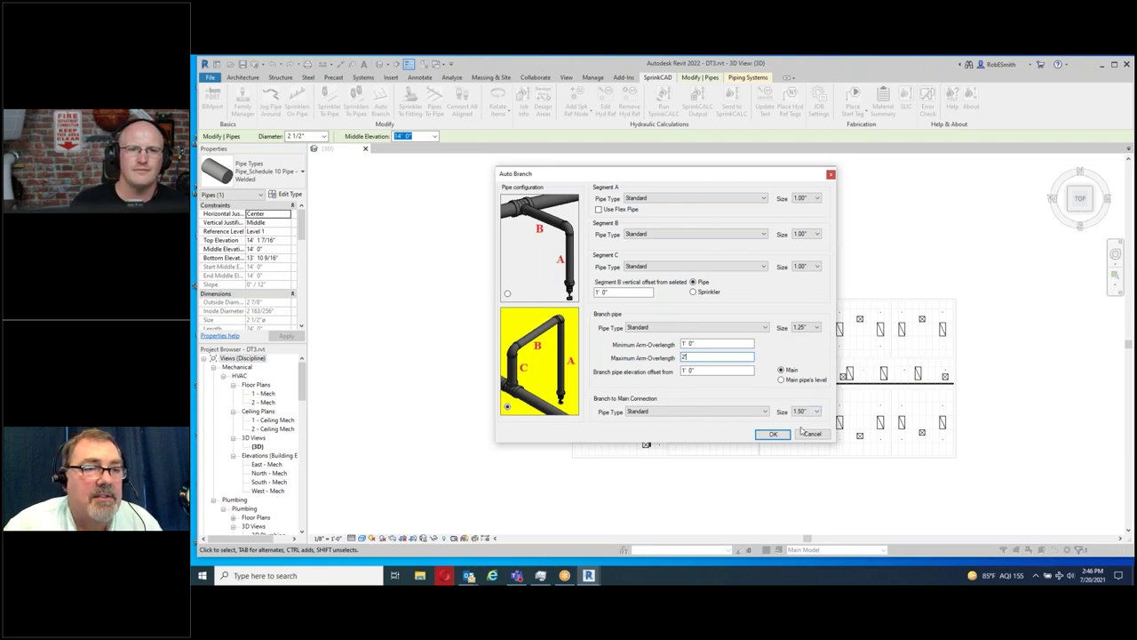
click(773, 433)
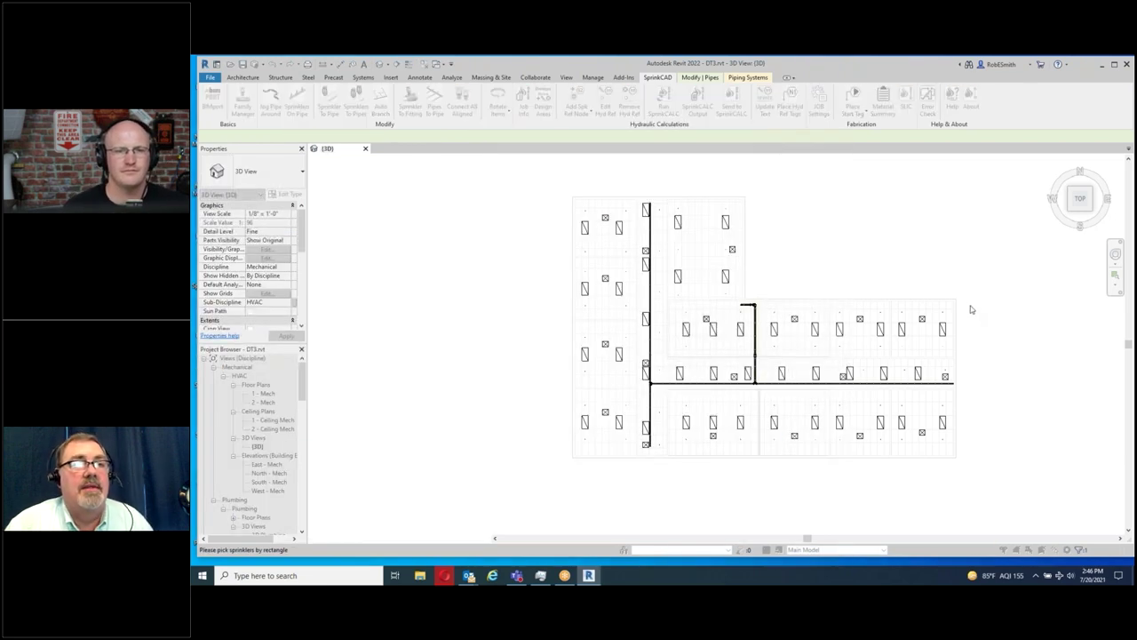
- Window-select the 39 right-block sprinklers and pick the horizontal main to preview their branch lines
drag(966, 302, 673, 471)
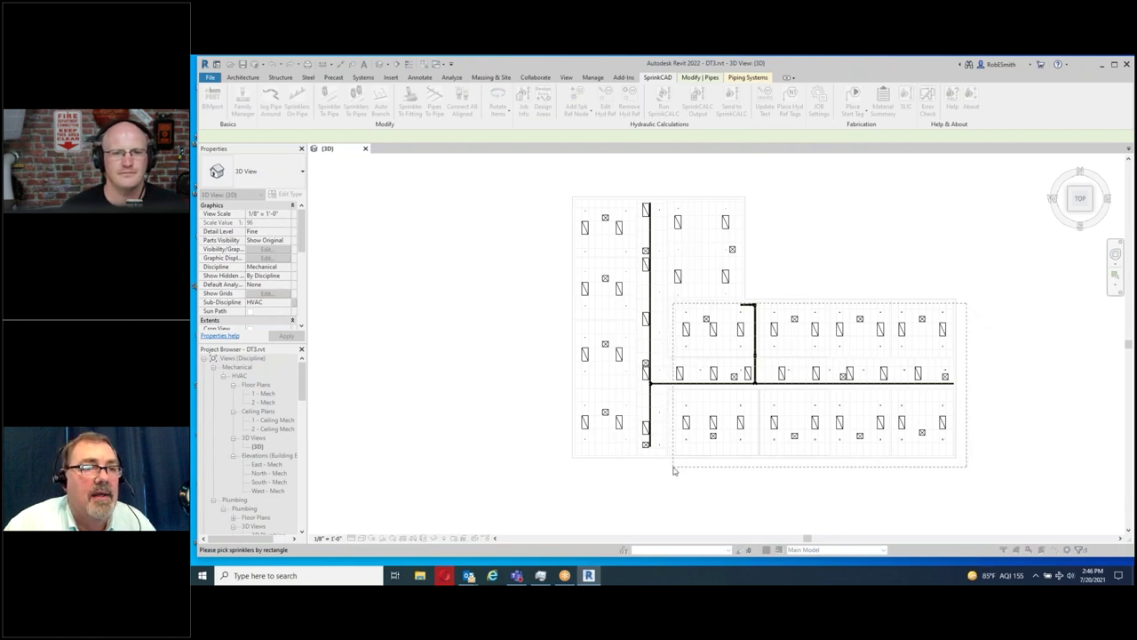
drag(674, 470, 673, 471)
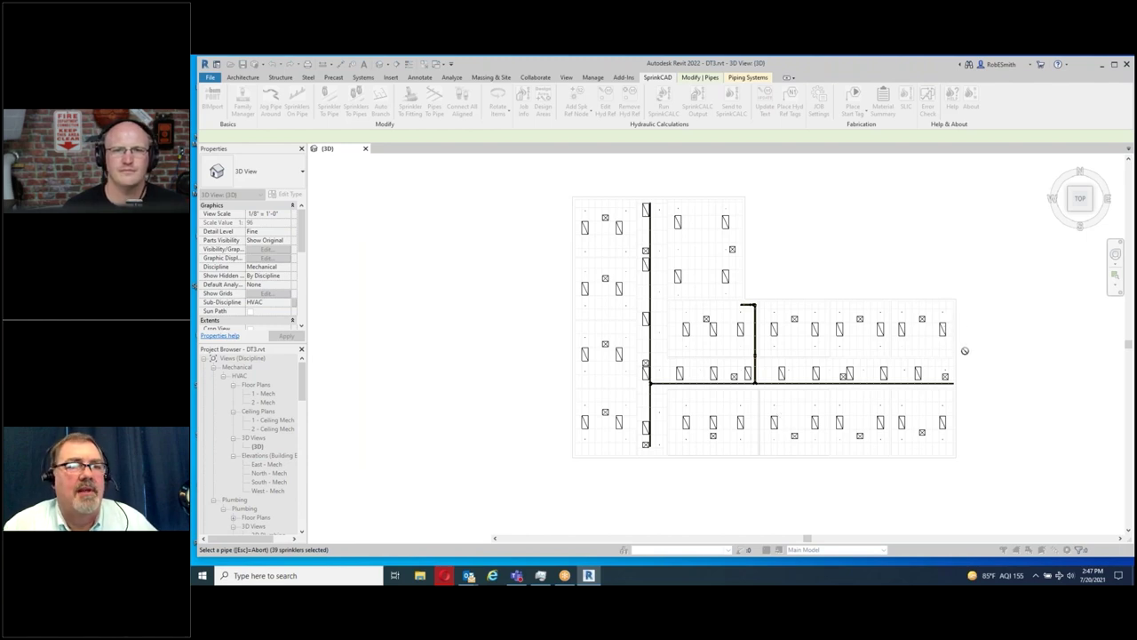
click(791, 385)
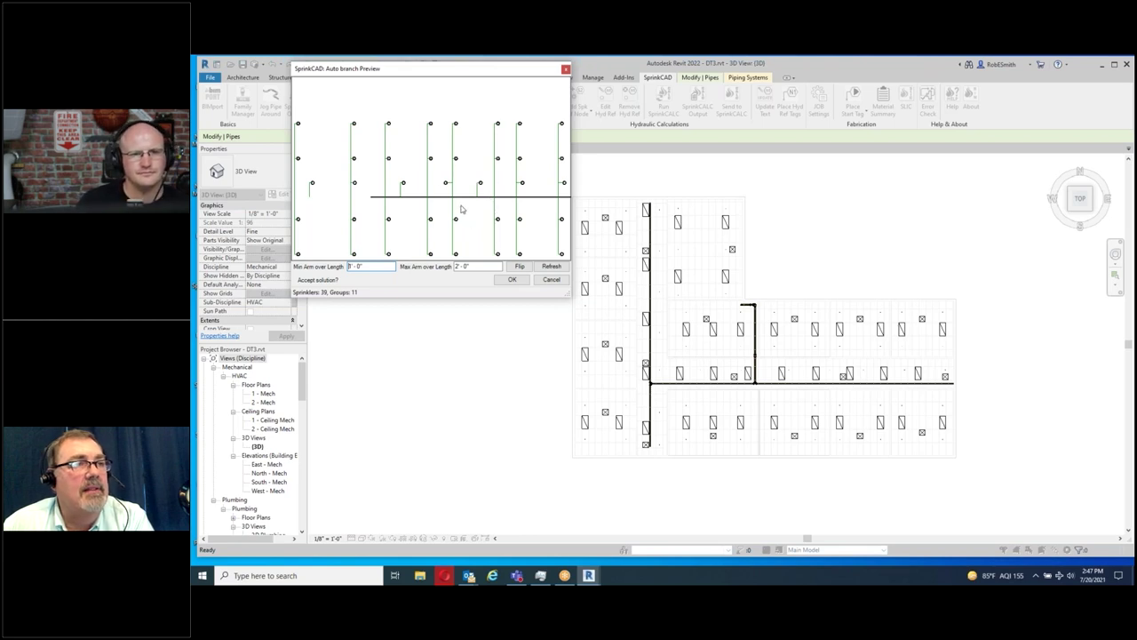
- Refresh the preview with a 3' maximum arm-over, flip the branches, and accept the right-hand layout
drag(484, 267, 448, 268)
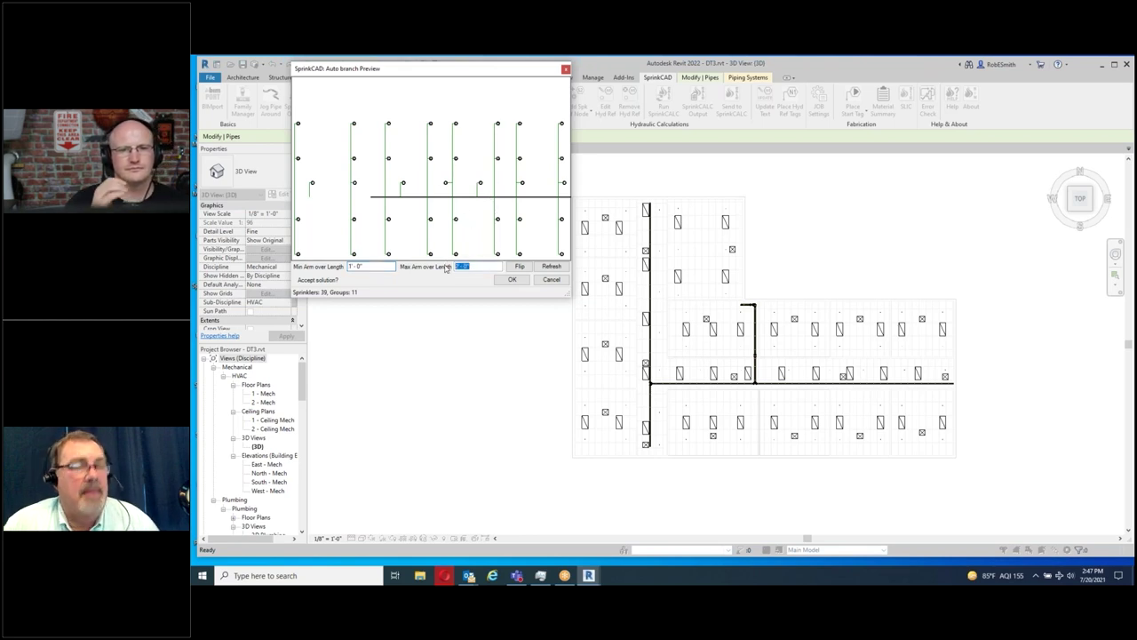
text(3)
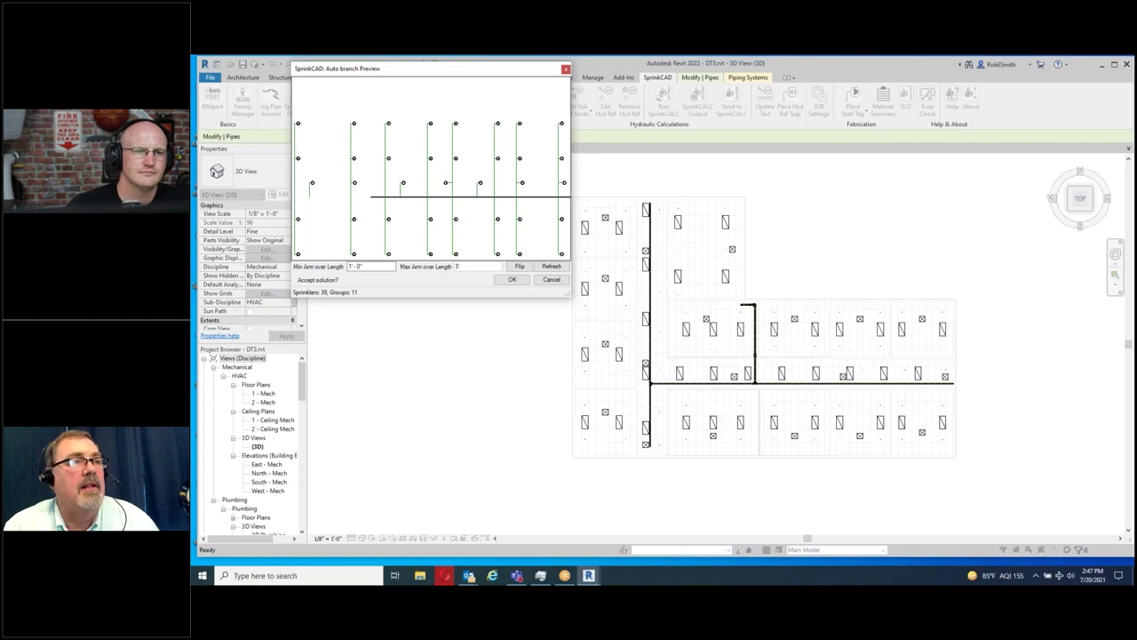
click(551, 266)
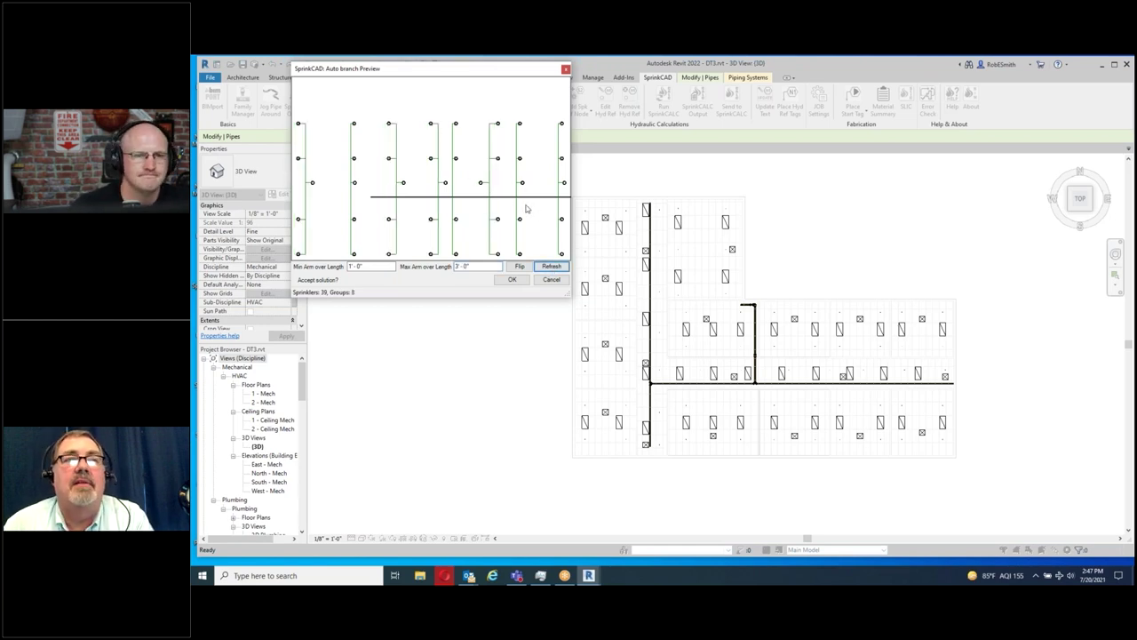
click(520, 267)
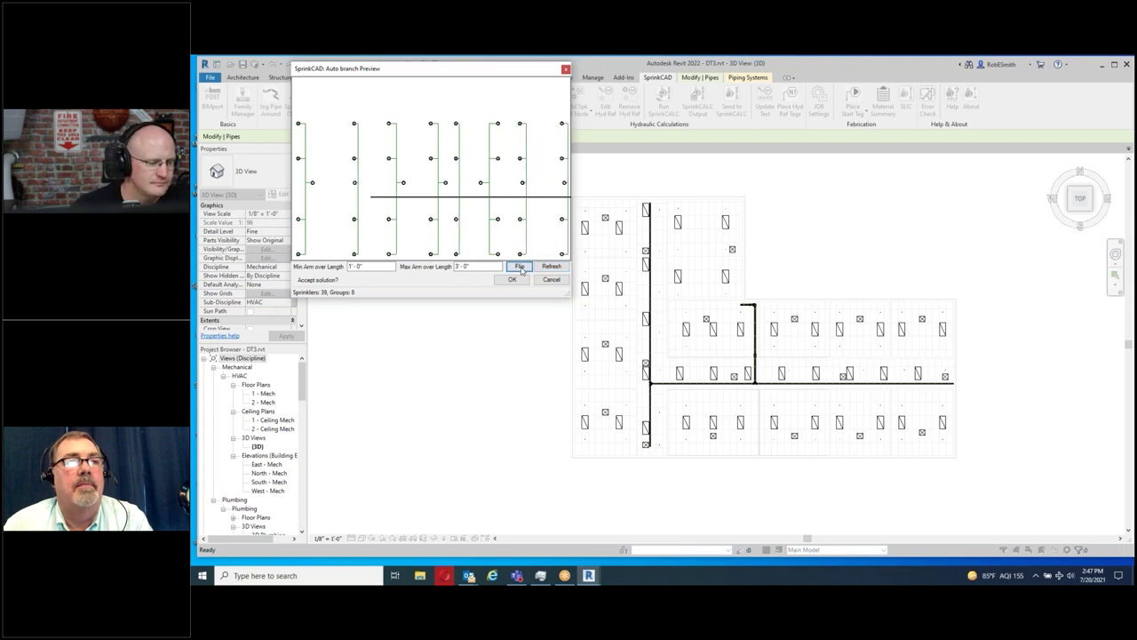
click(519, 267)
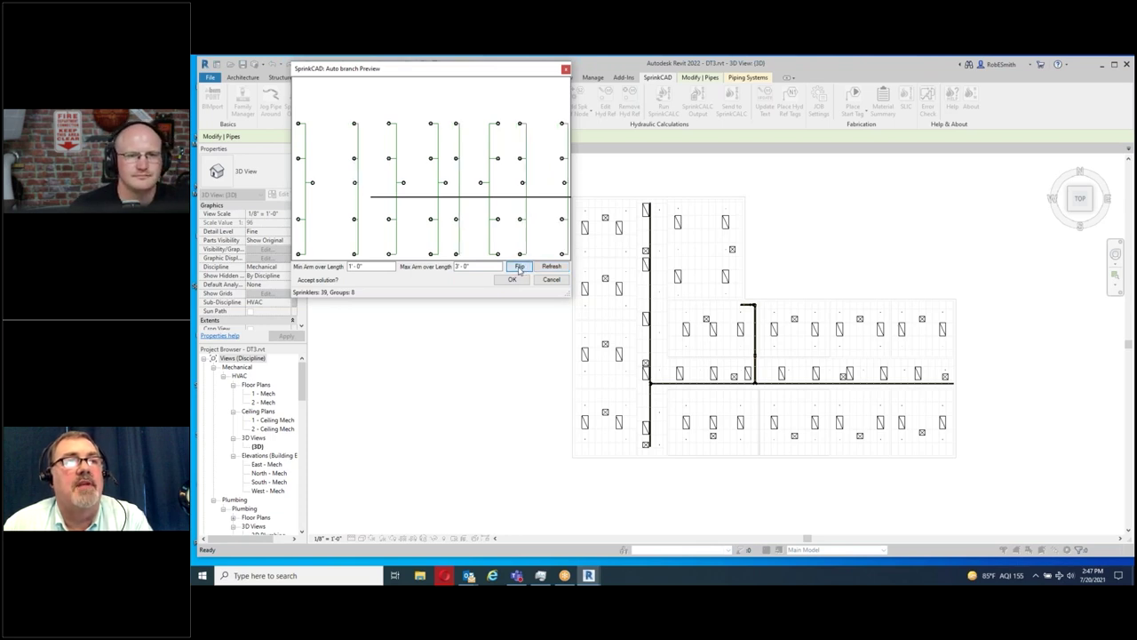
click(520, 267)
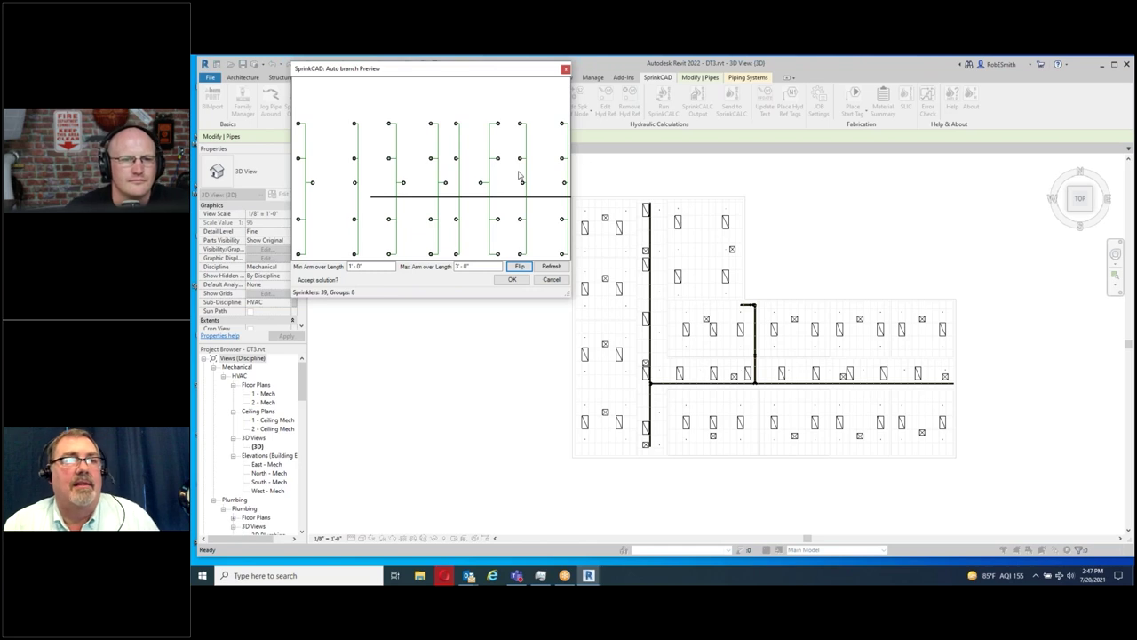
click(513, 281)
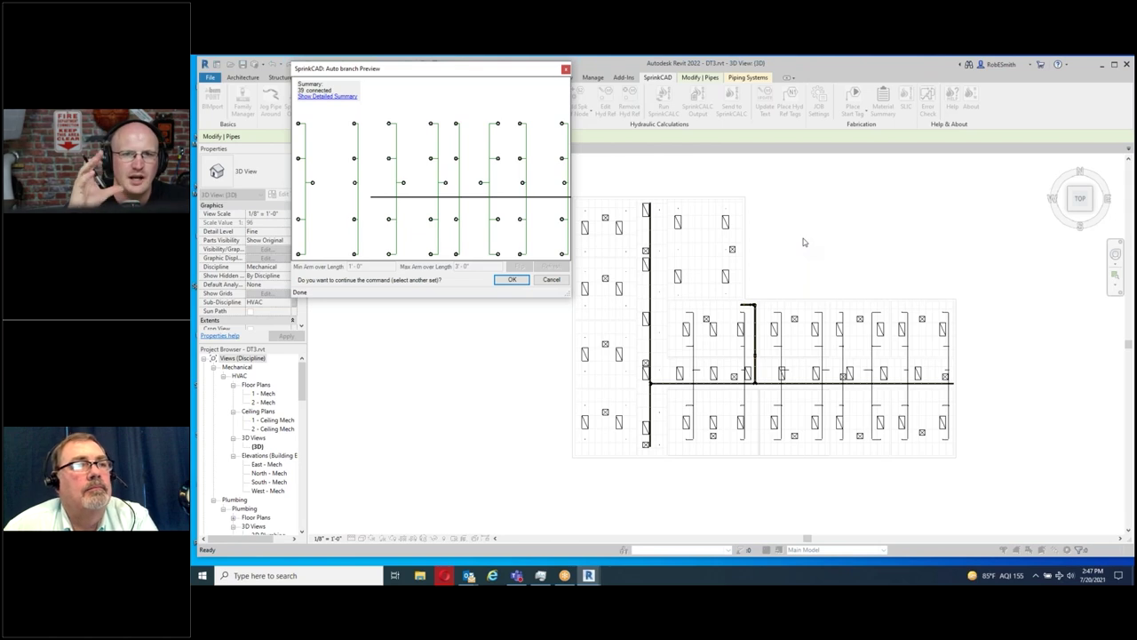
click(498, 280)
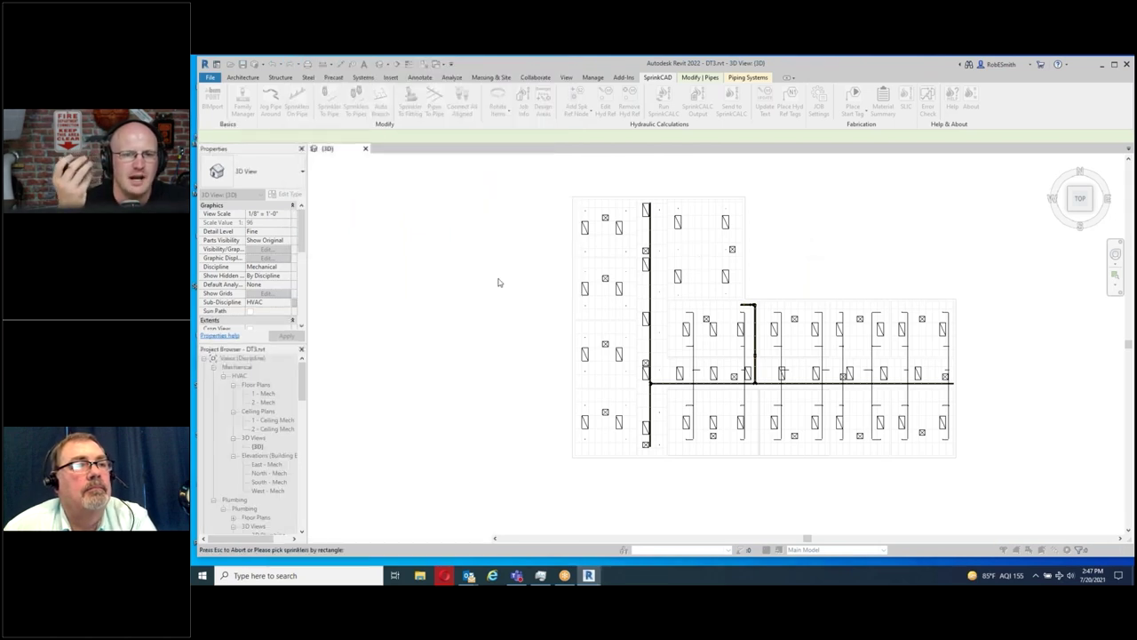
- Select the left-block sprinklers and vertical main, then preview branches with a 2'-6" maximum arm-over
mouse_move(748, 190)
mouse_down()
mouse_move(552, 391)
mouse_move(552, 467)
mouse_up()
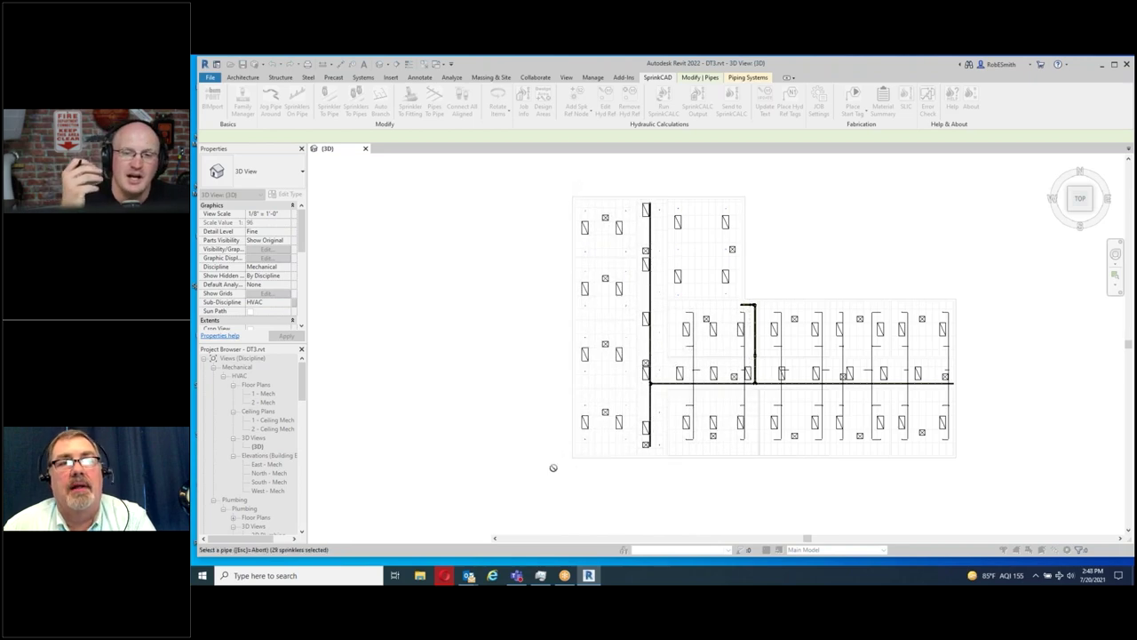
click(650, 408)
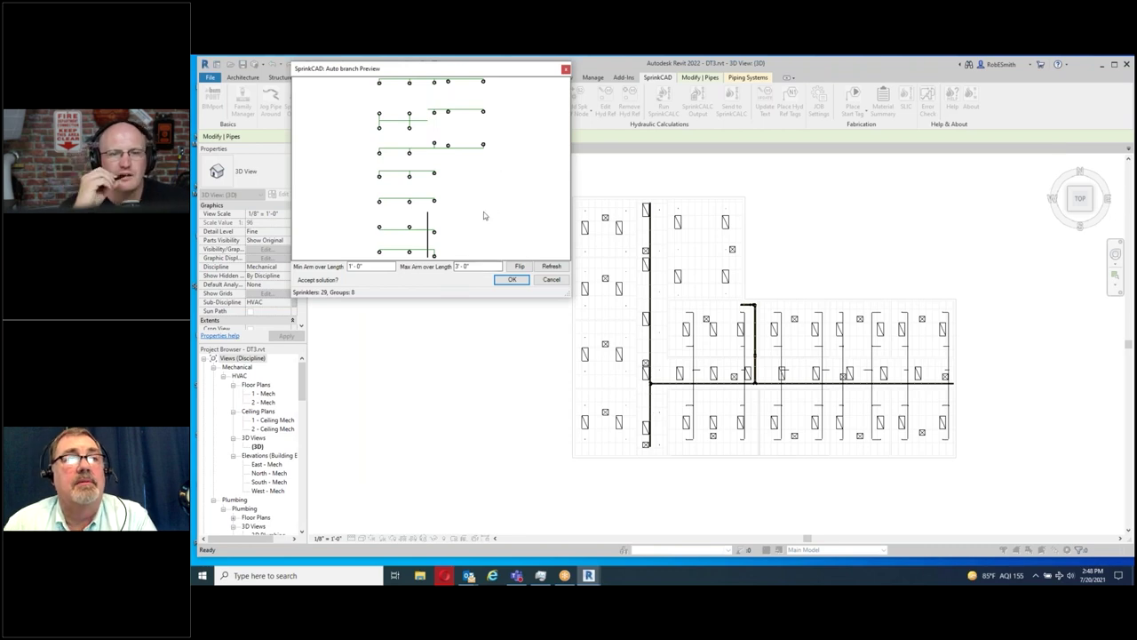
click(469, 265)
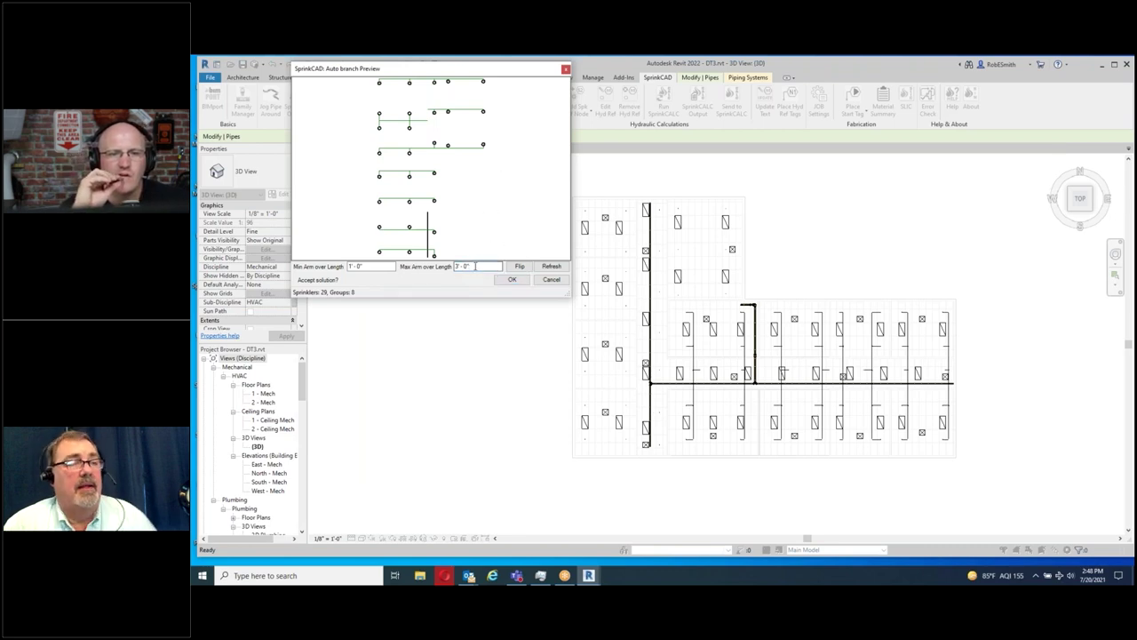
double_click(473, 265)
text(2)
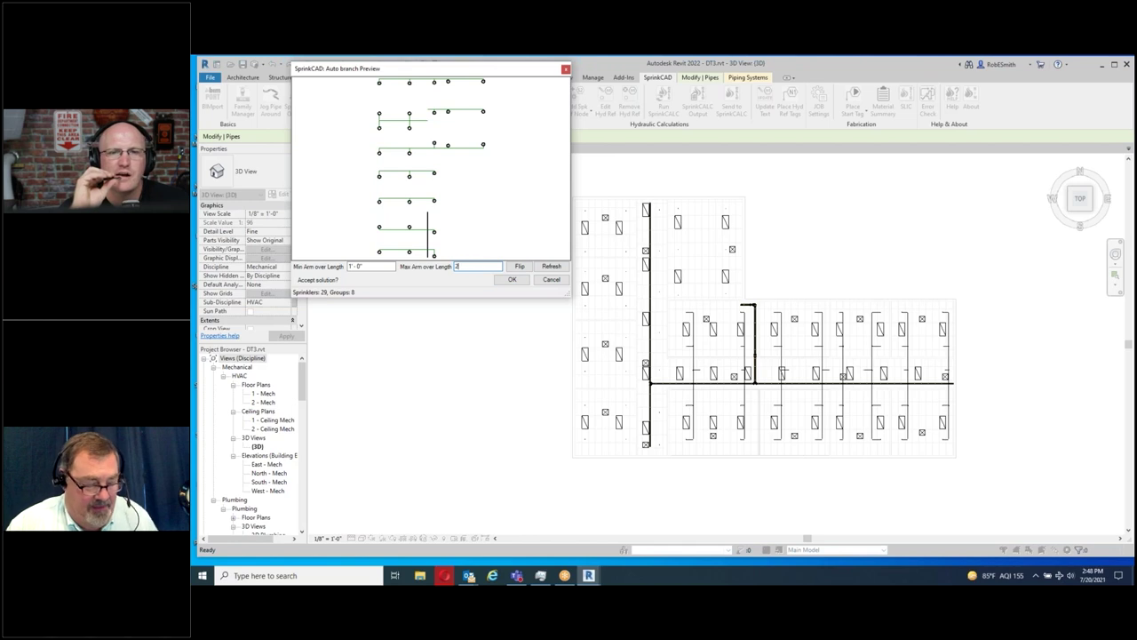
text(' - 6)
click(550, 265)
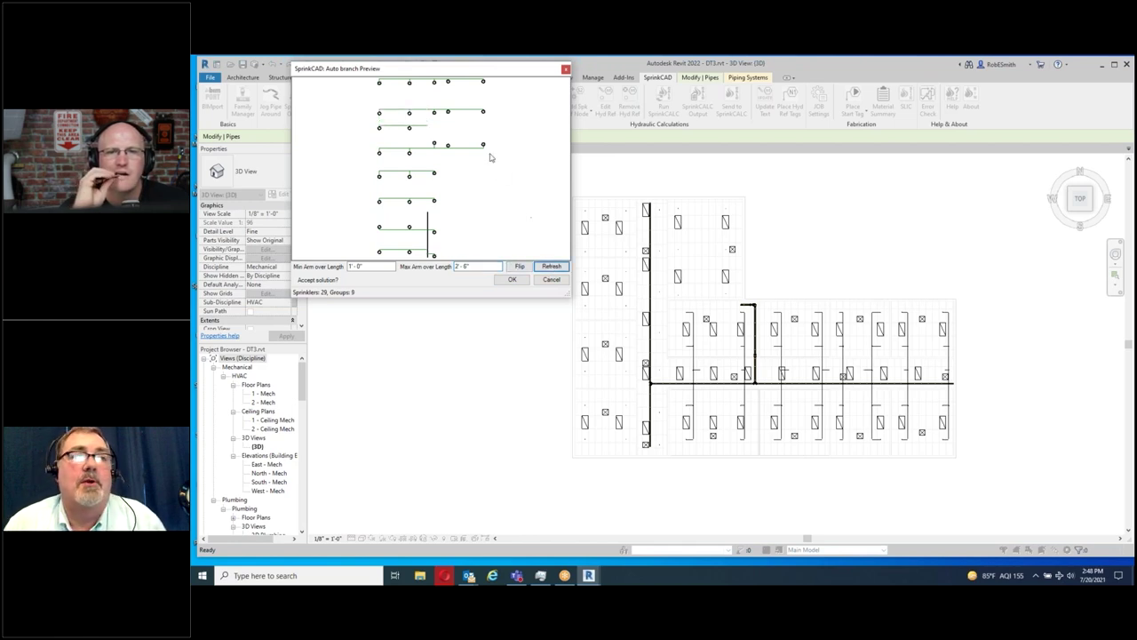
- Flip the left-hand branches, accept them, finish branching and close the auto-branch summary
click(523, 268)
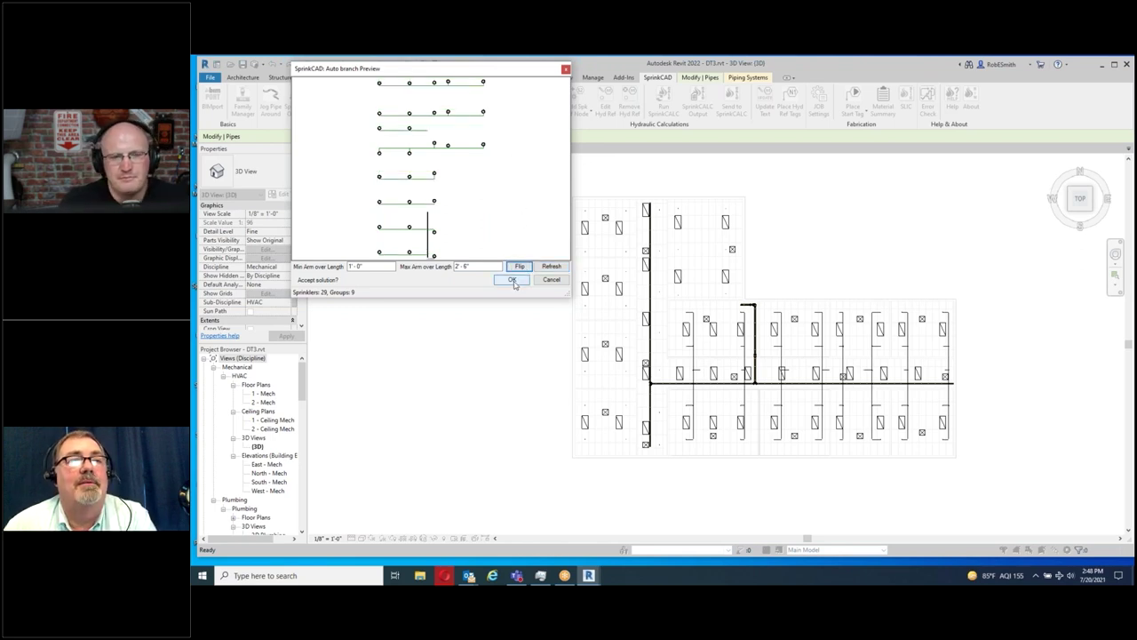
click(513, 281)
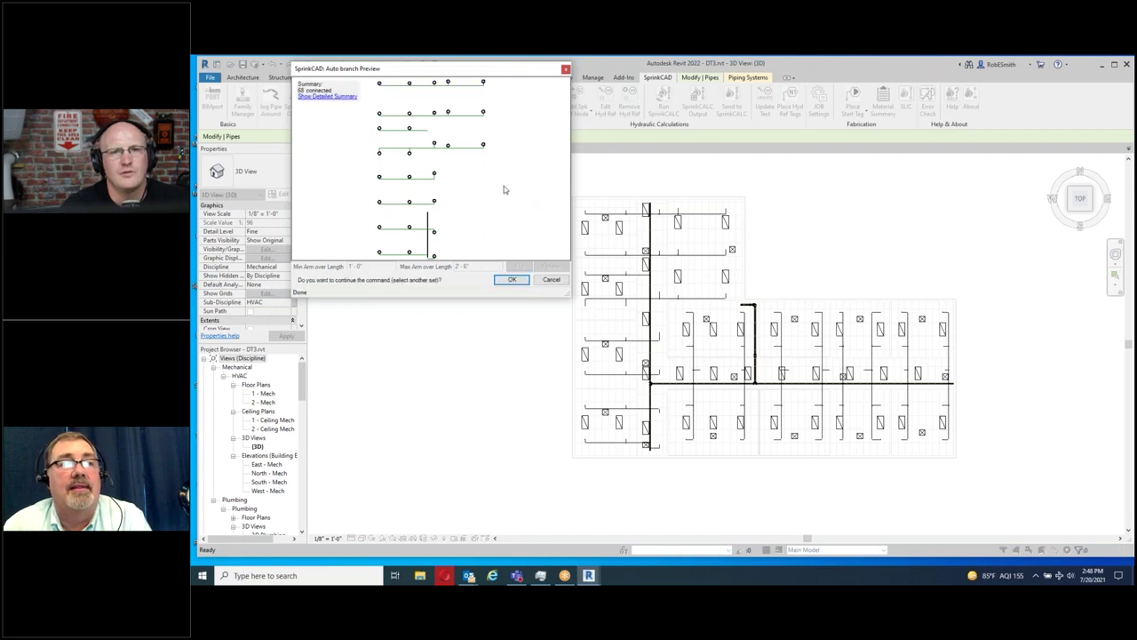
click(549, 281)
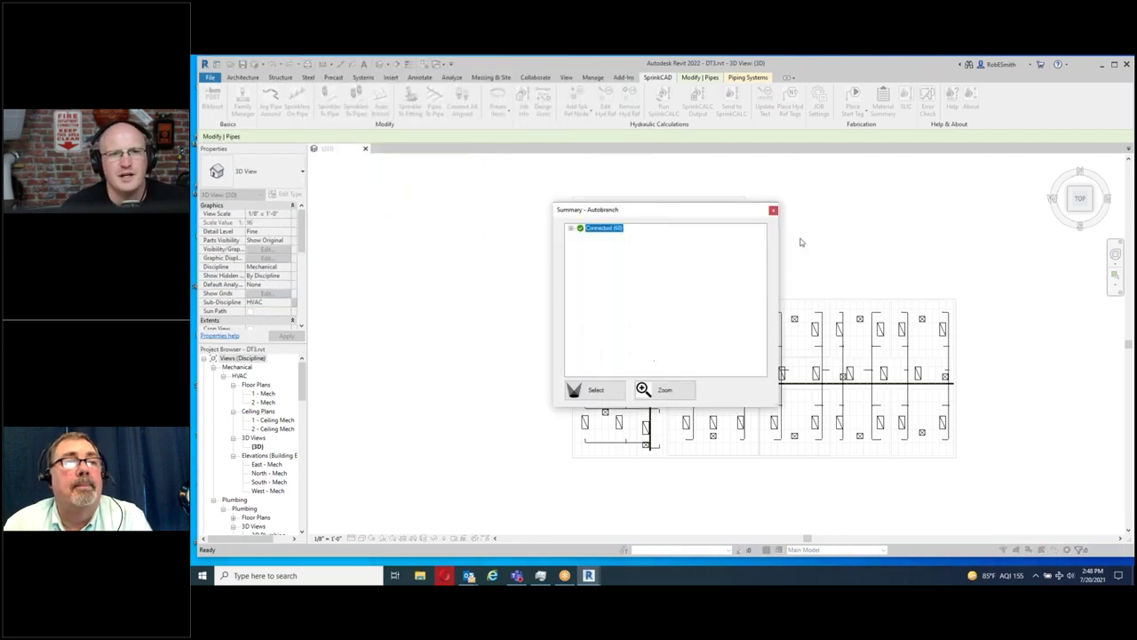
click(773, 211)
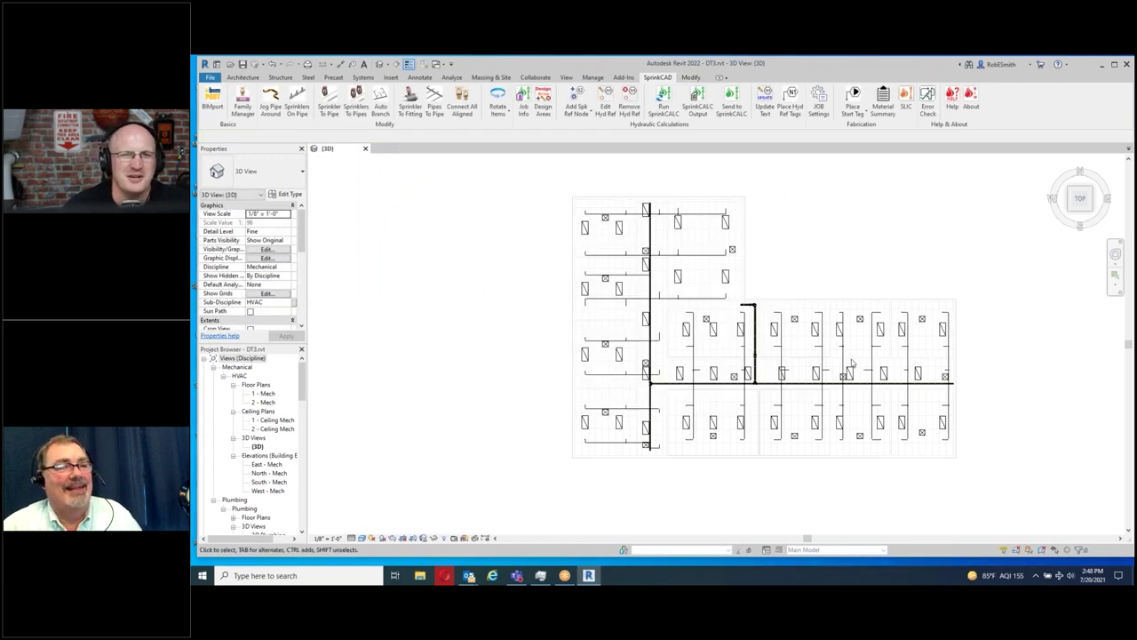
- Switch to an isometric 3D view and zoom in on a sprinkler drop, then back out
click(1091, 211)
scroll(572, 363, up, 5)
scroll(572, 362, up, 8)
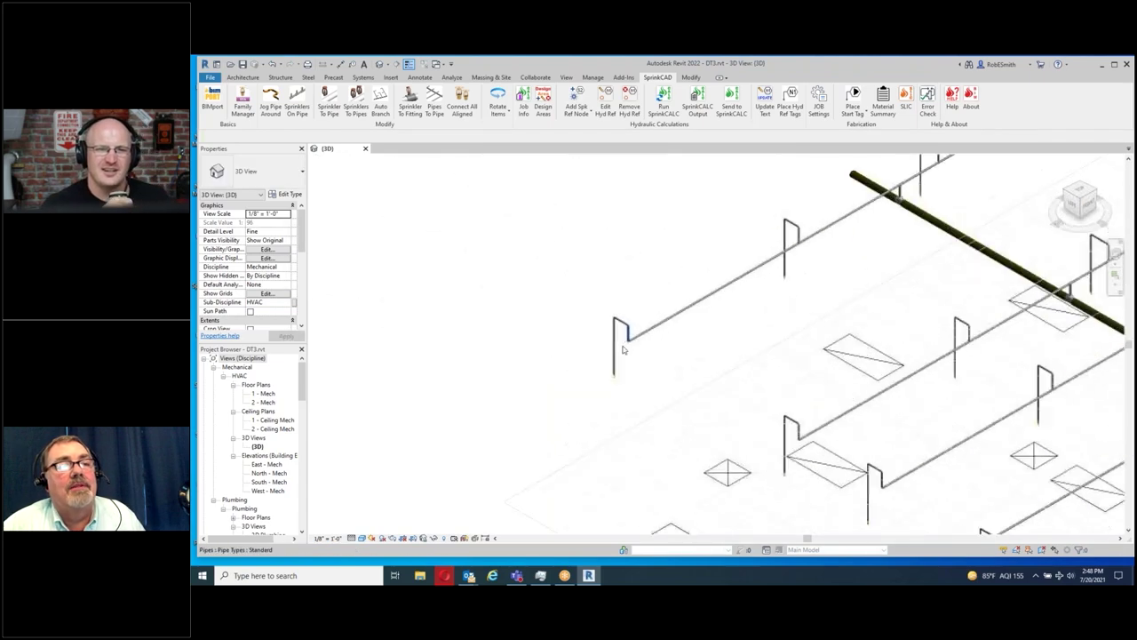
scroll(625, 427, down, 6)
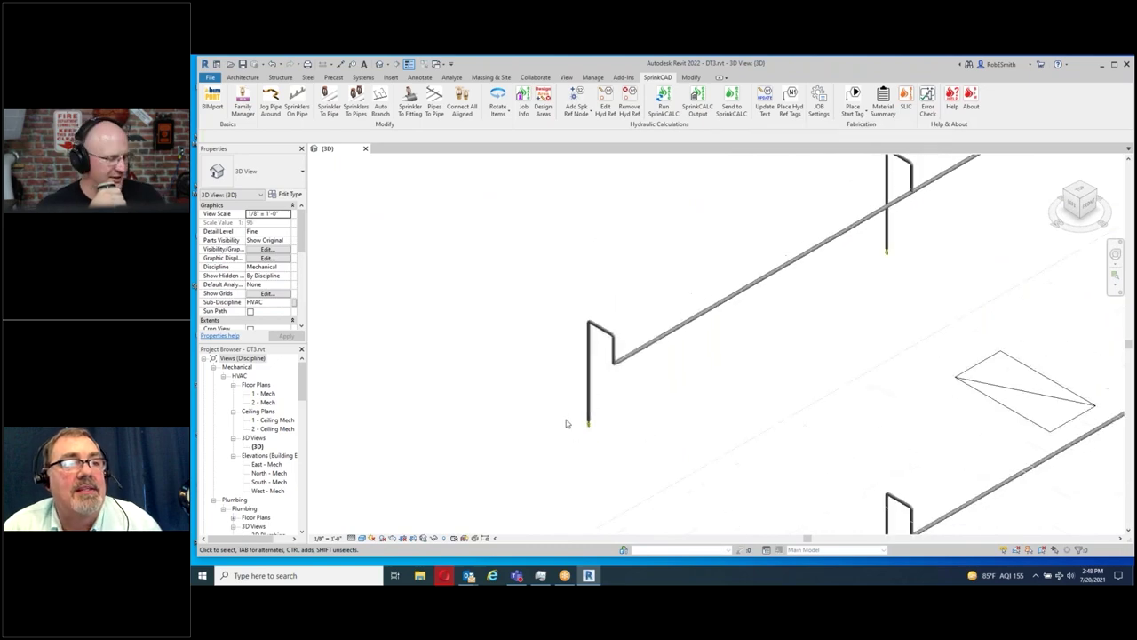
scroll(901, 387, down, 5)
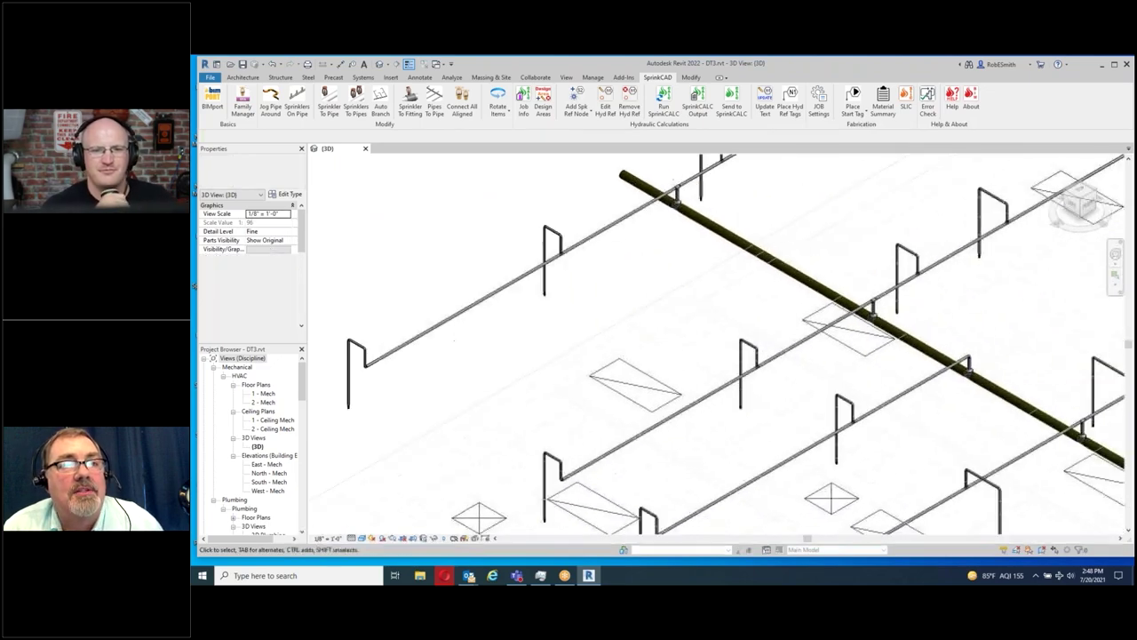
scroll(944, 395, down, 4)
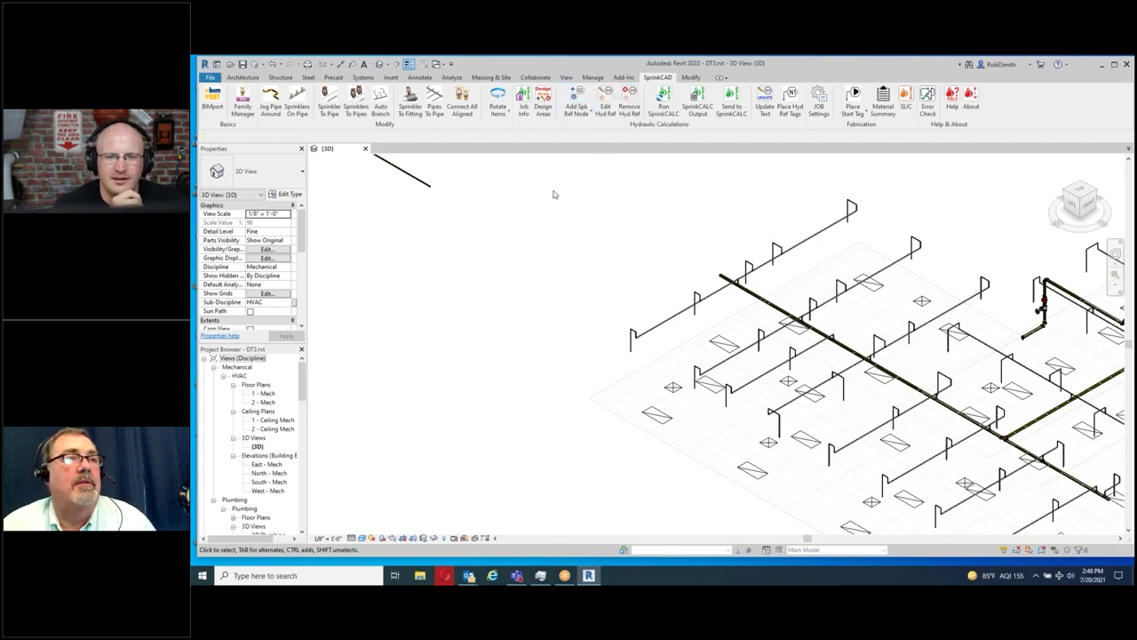
scroll(483, 277, down, 2)
scroll(483, 277, down, 2)
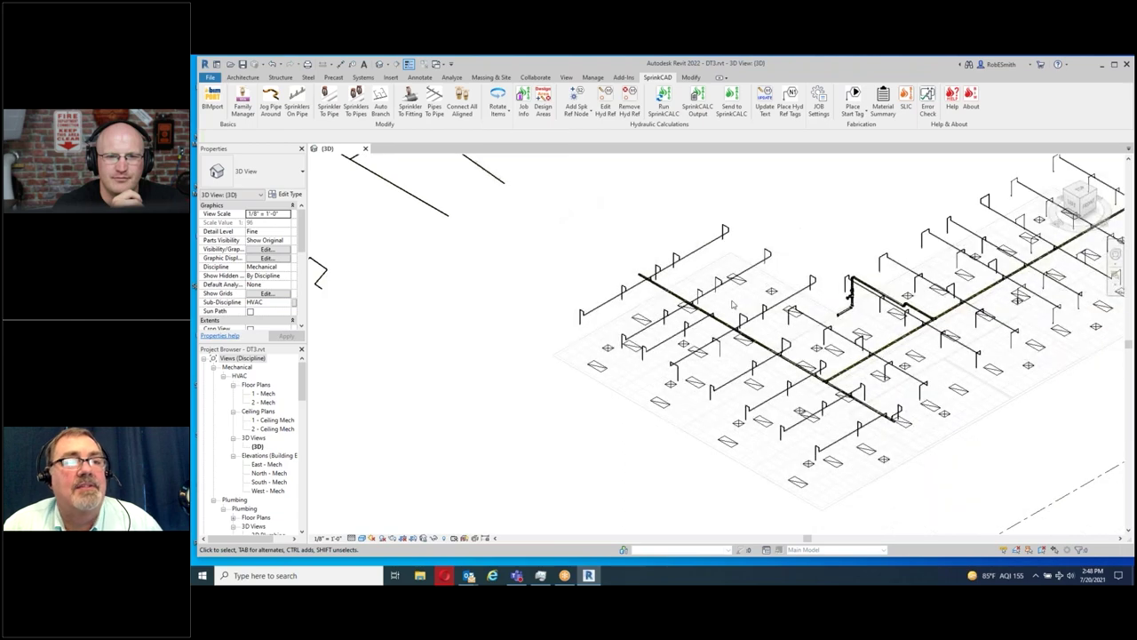
click(732, 104)
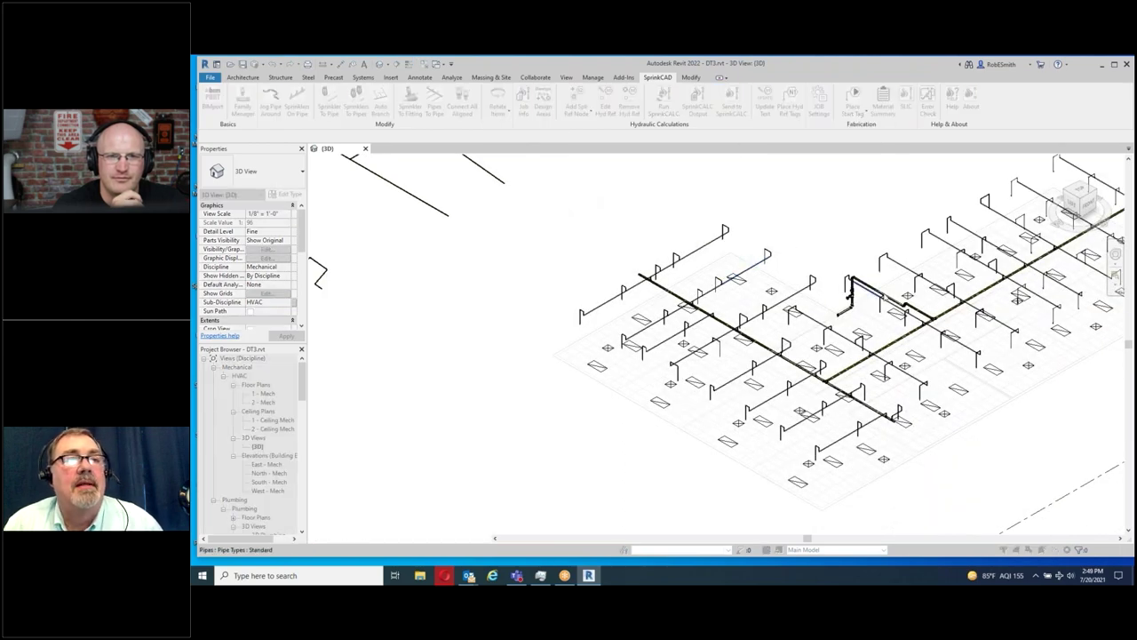
- Select the pipe system and confirm 'Yes – Proceed to SprinkCALC' to reach item mapping
click(860, 369)
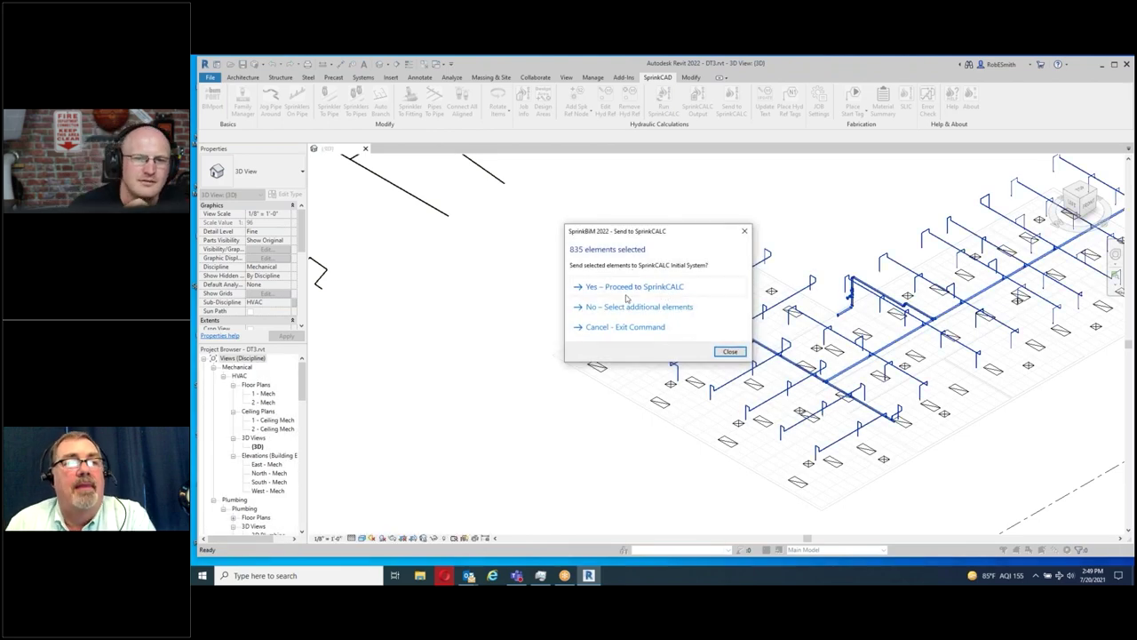
click(623, 287)
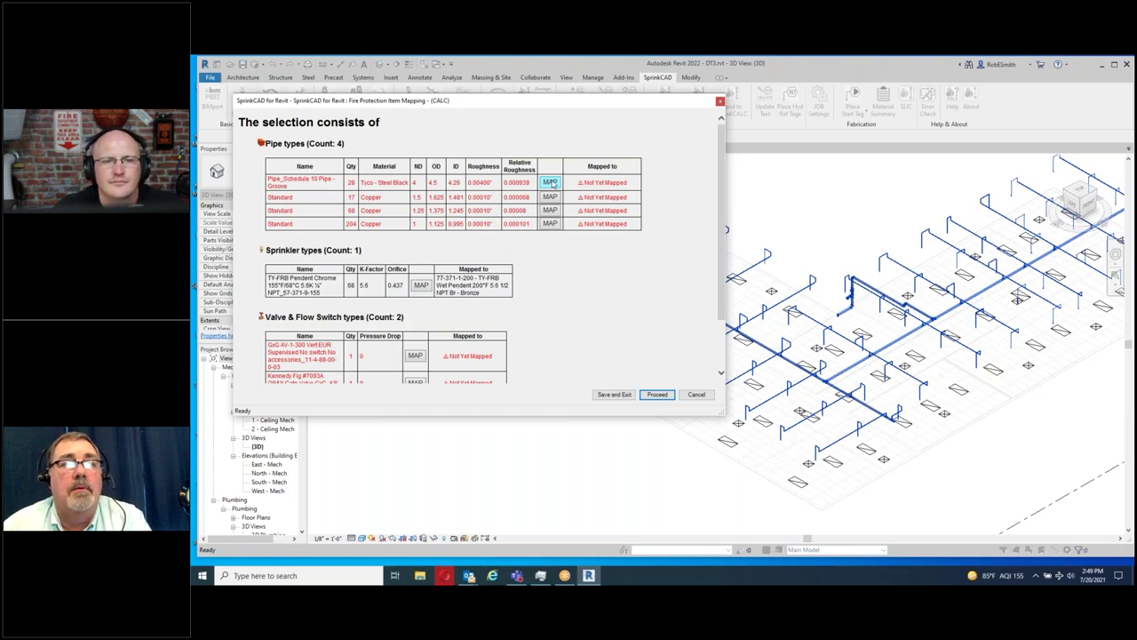
- Map the Schedule 10 pipe type to Steel 10 Blk size 4
click(551, 182)
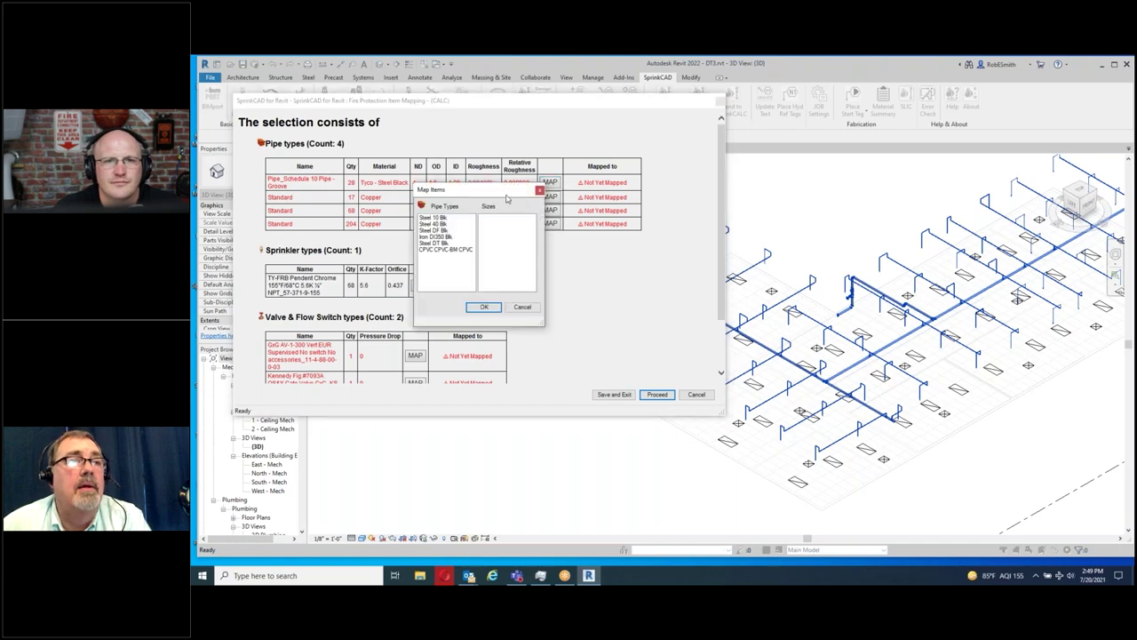
drag(501, 194, 617, 219)
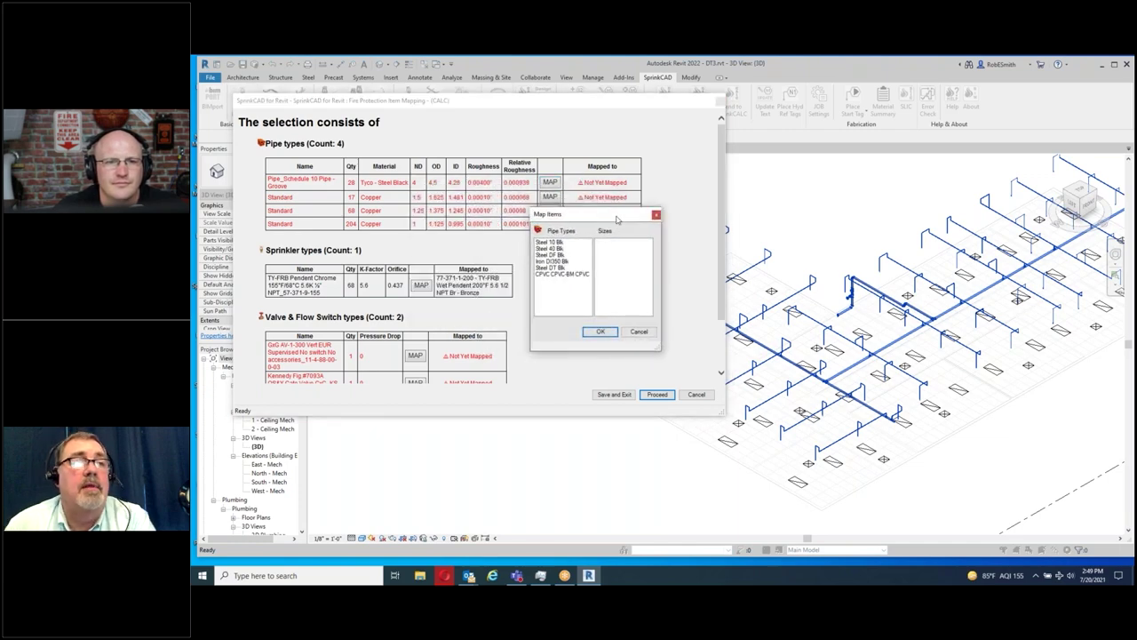
click(556, 244)
click(601, 274)
click(600, 331)
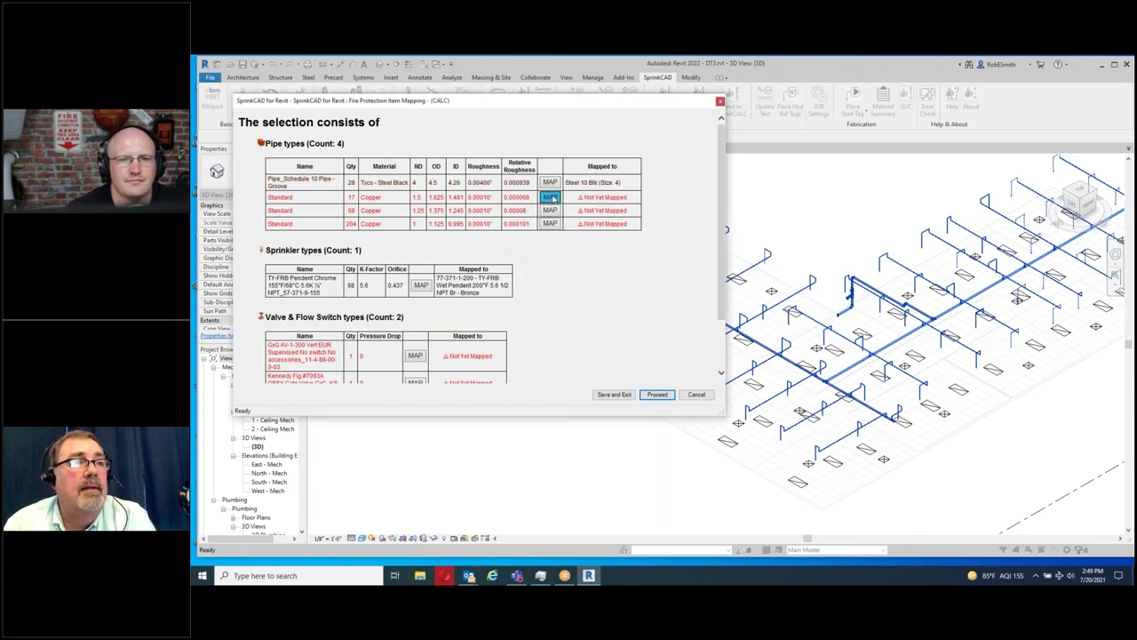
- Map the three copper pipe types to Steel 40 Blk sizes 1-1/2, 1-1/4 and 1
click(550, 196)
click(442, 224)
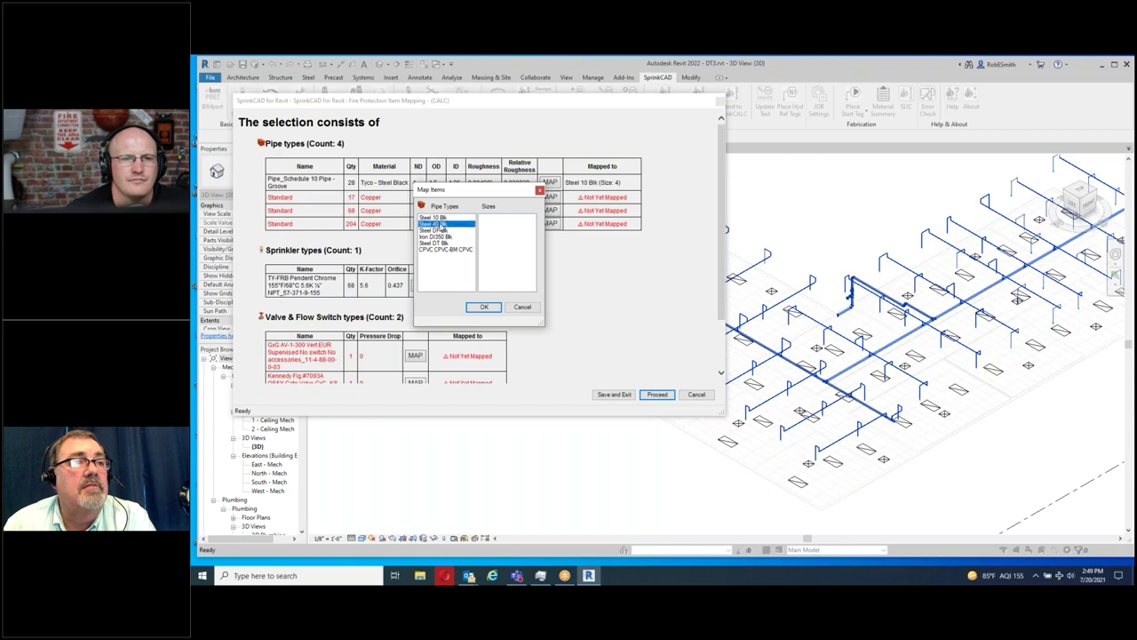
double_click(486, 231)
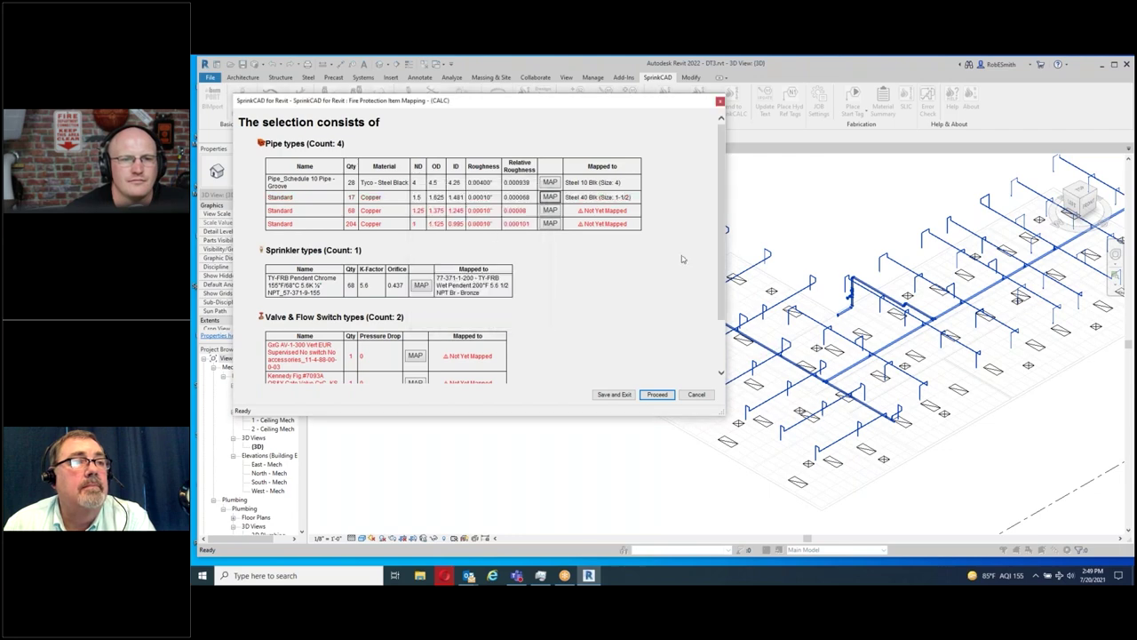
click(548, 210)
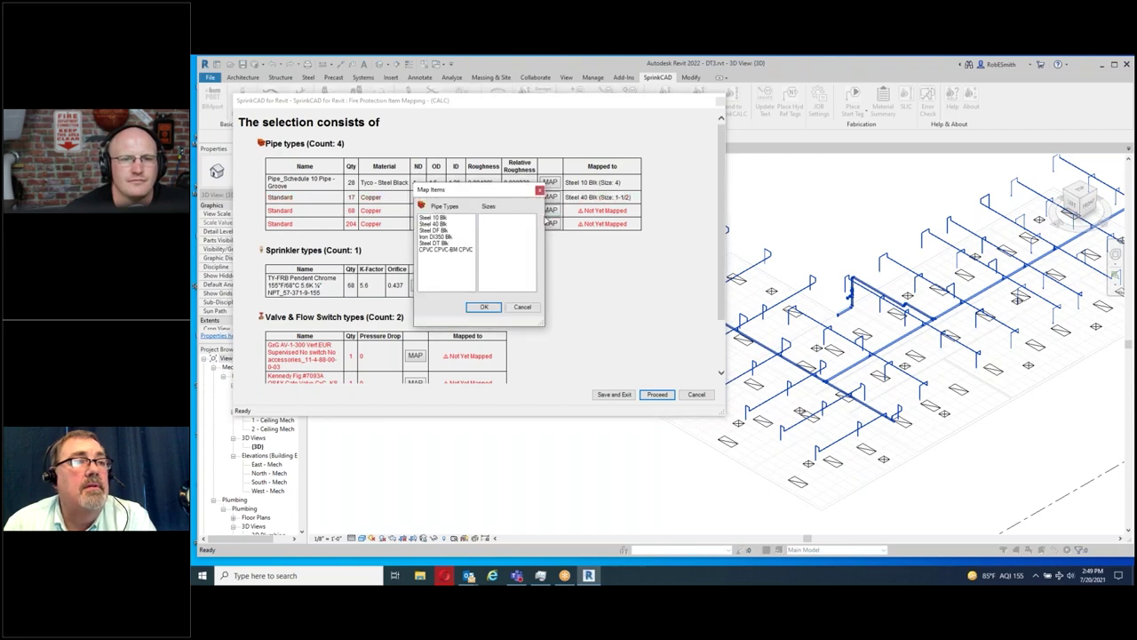
click(432, 223)
click(485, 224)
double_click(486, 225)
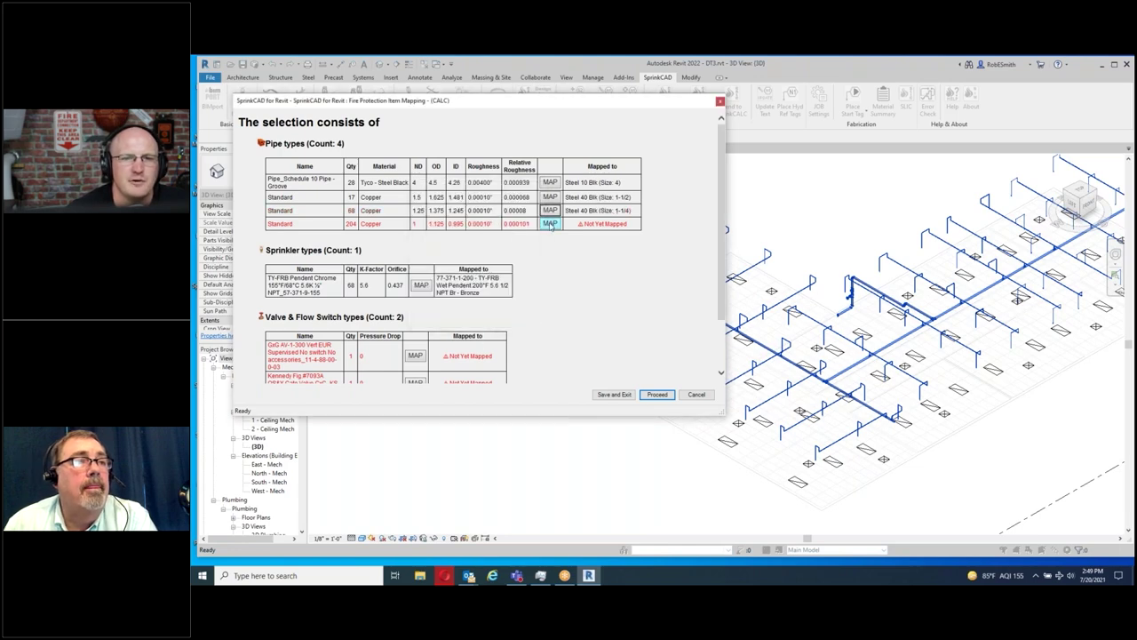
click(550, 224)
click(436, 224)
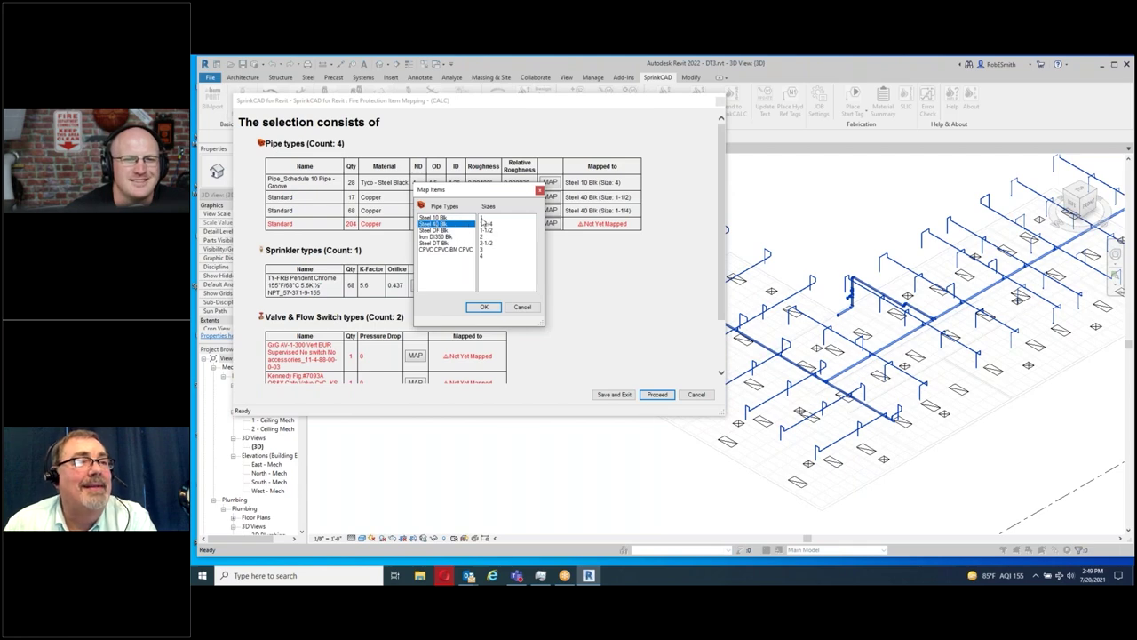
double_click(483, 218)
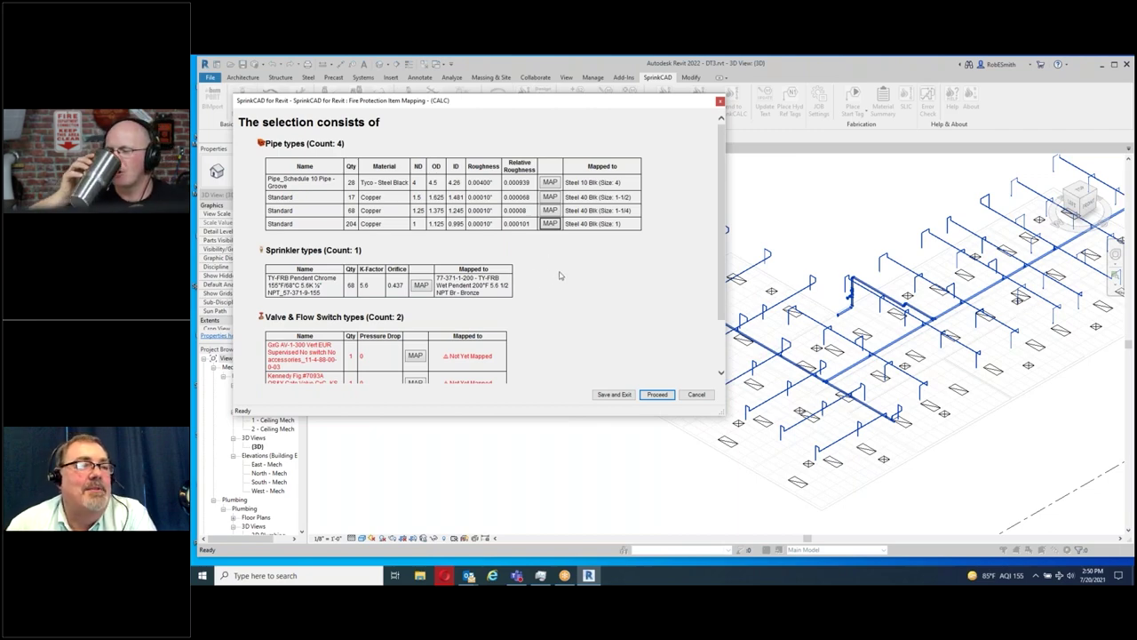
scroll(558, 282, down, 2)
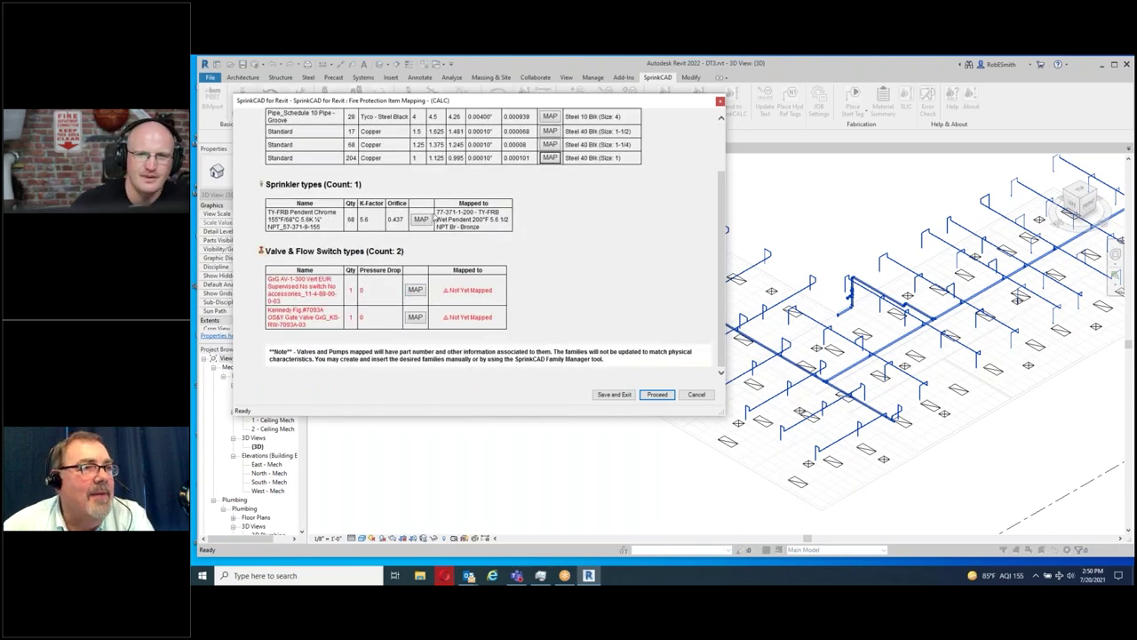
- Map the alarm valve to Alarm GxG AV-1-300 4 by searching 'av'
click(415, 290)
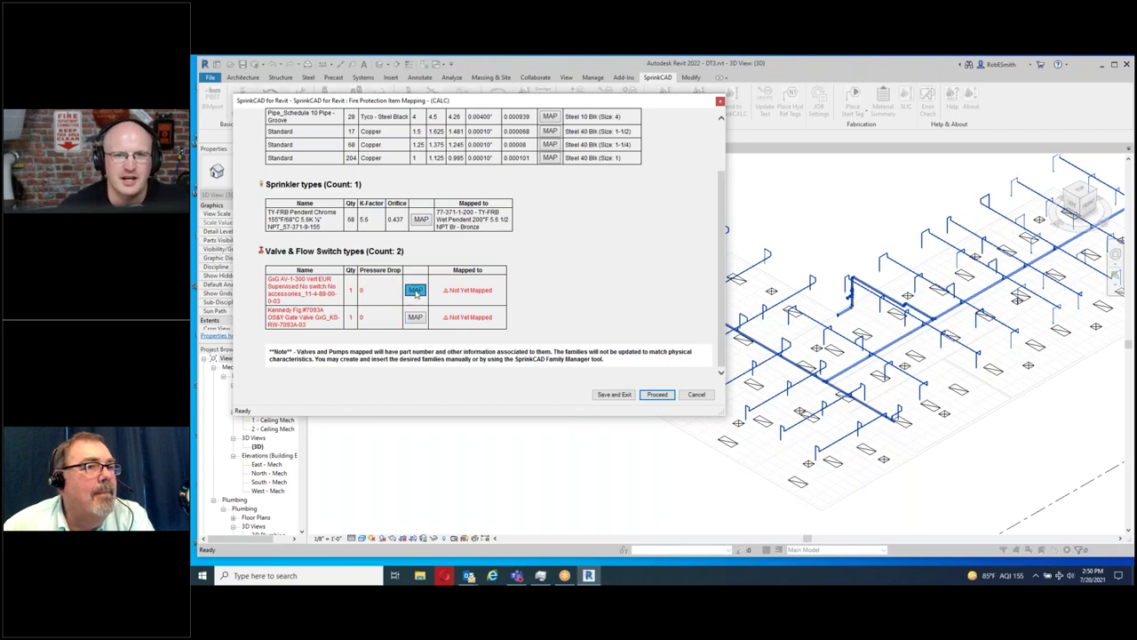
click(423, 206)
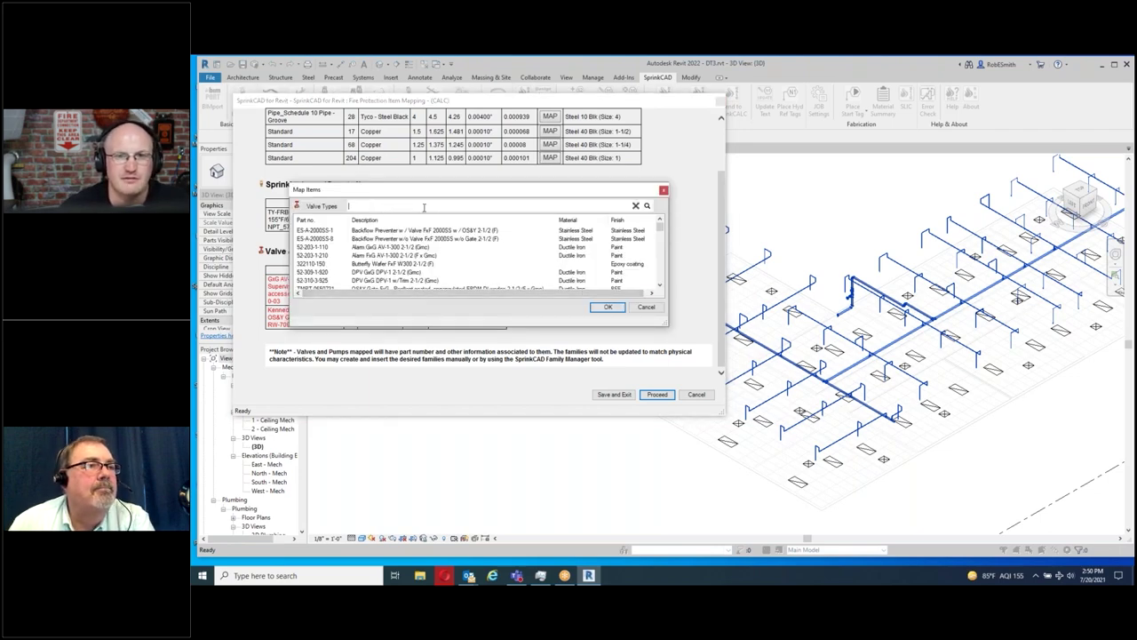
text(av)
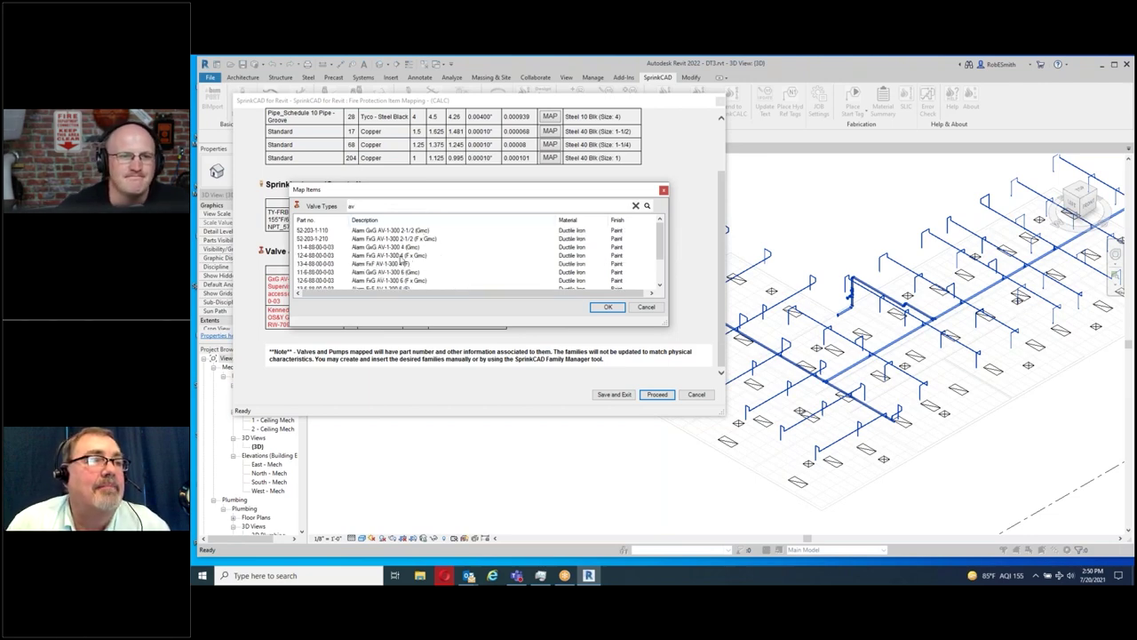
click(386, 249)
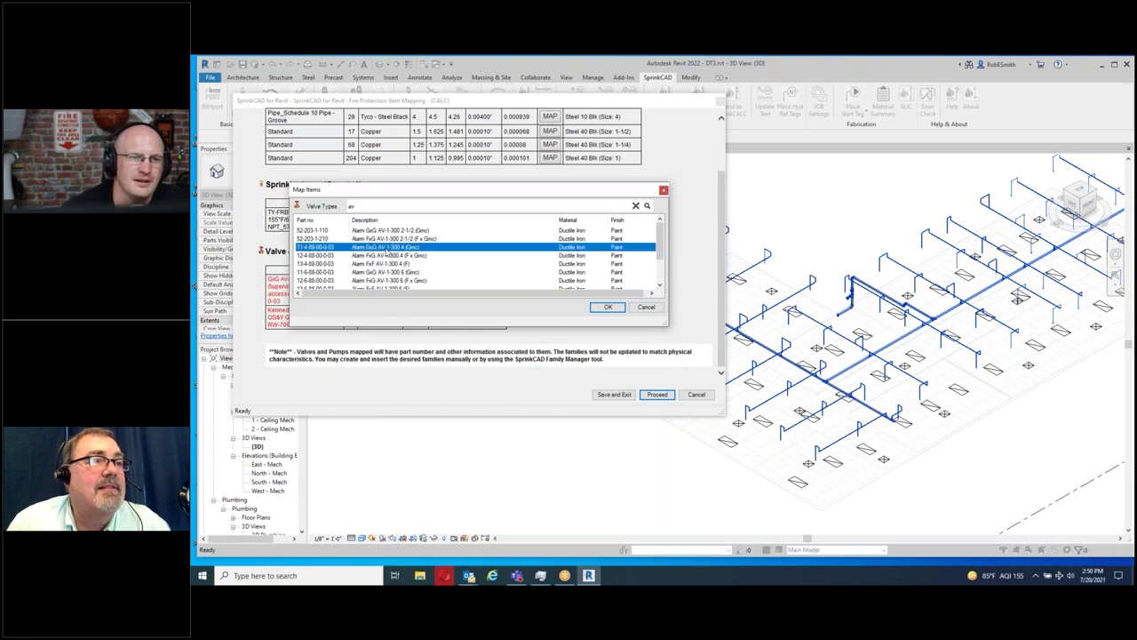
double_click(387, 249)
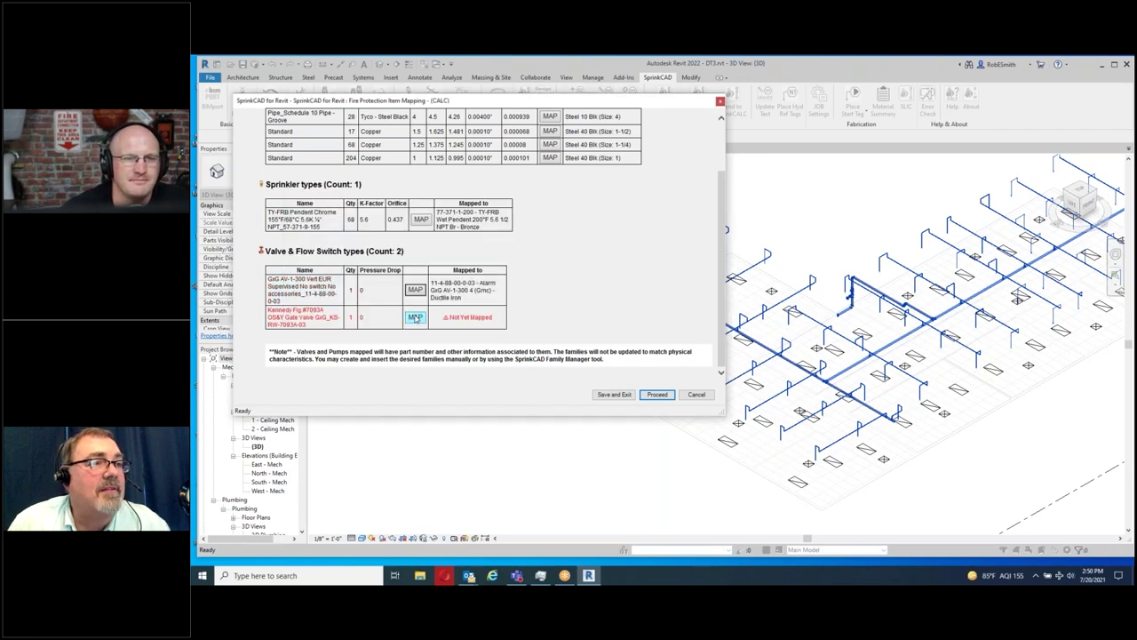
- Map the Kennedy gate valve to TJRG1001144 OS&Y gate valve and proceed into SprinkCALC
click(414, 318)
click(397, 207)
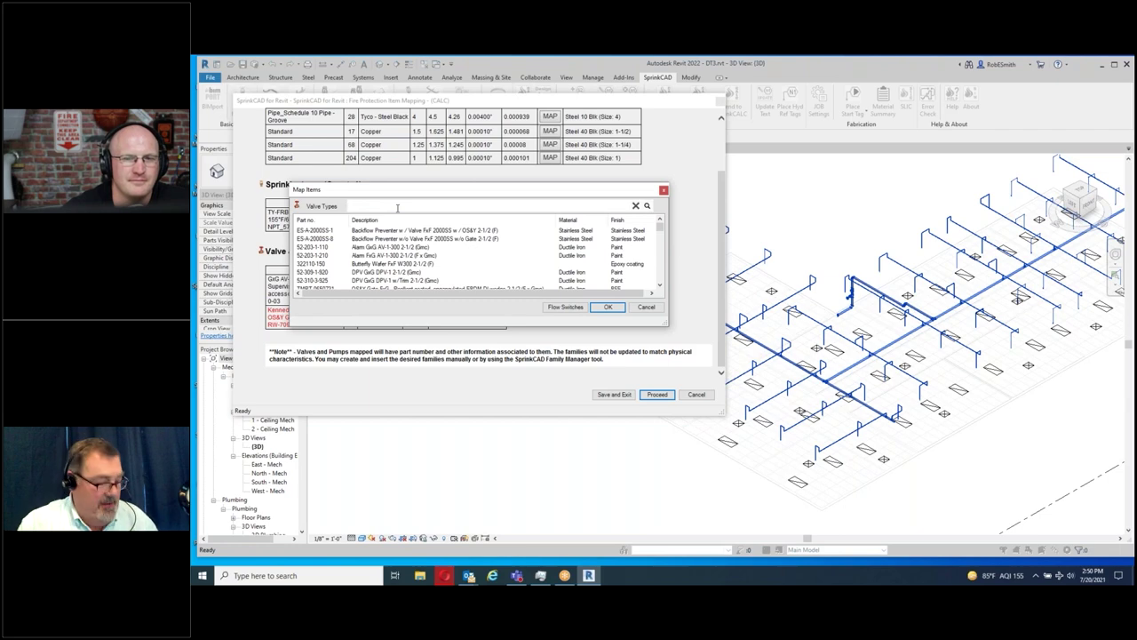
text(gate)
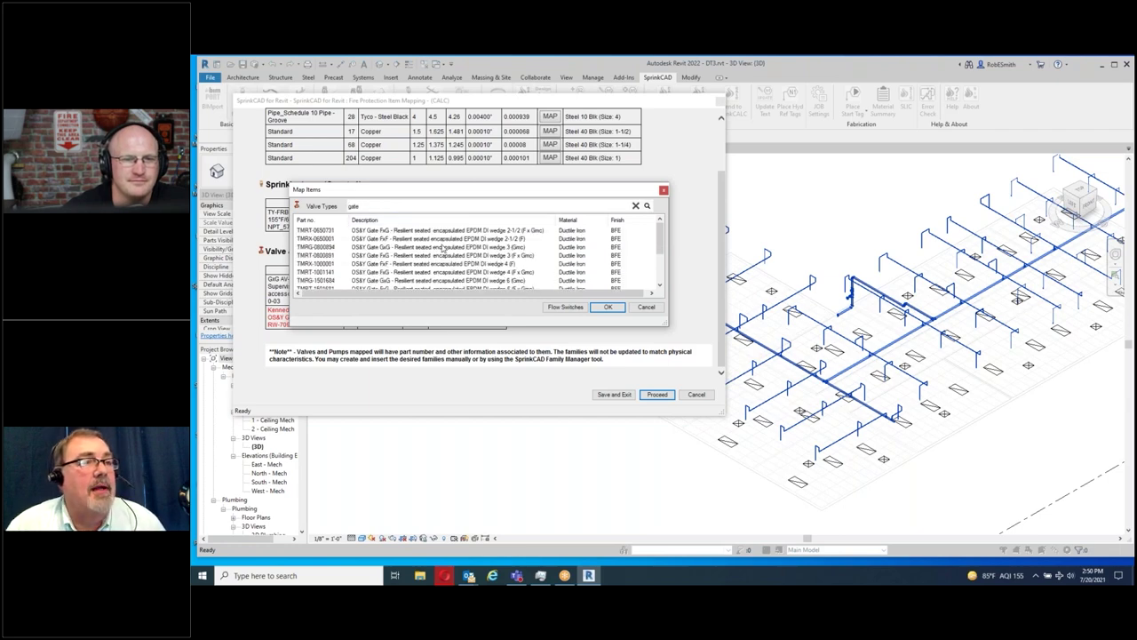
scroll(397, 248, down, 2)
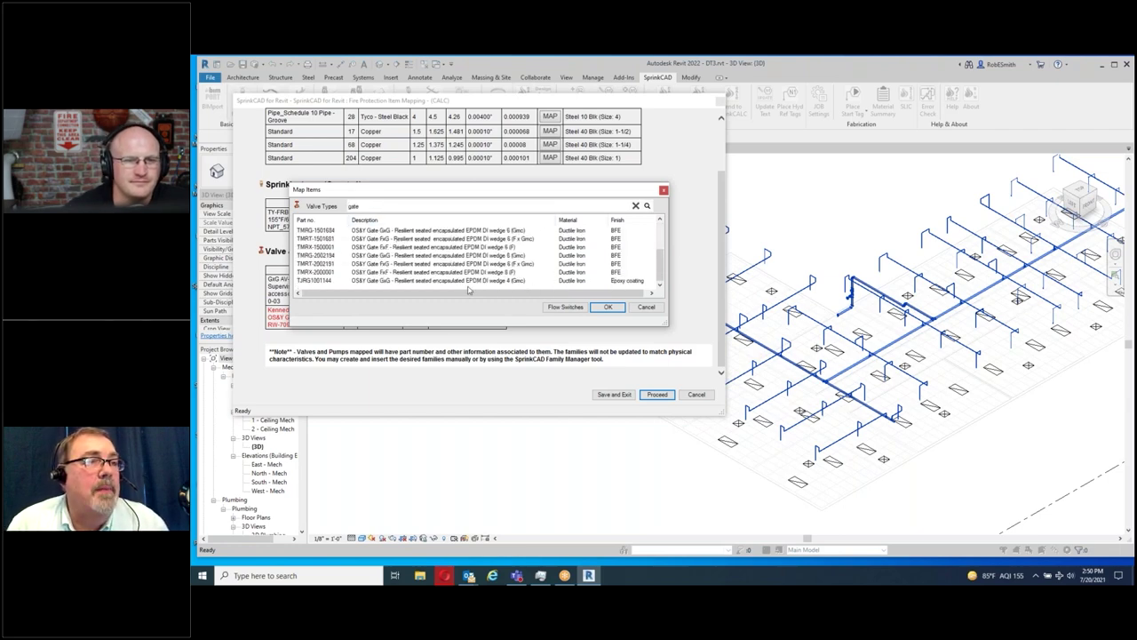
click(424, 280)
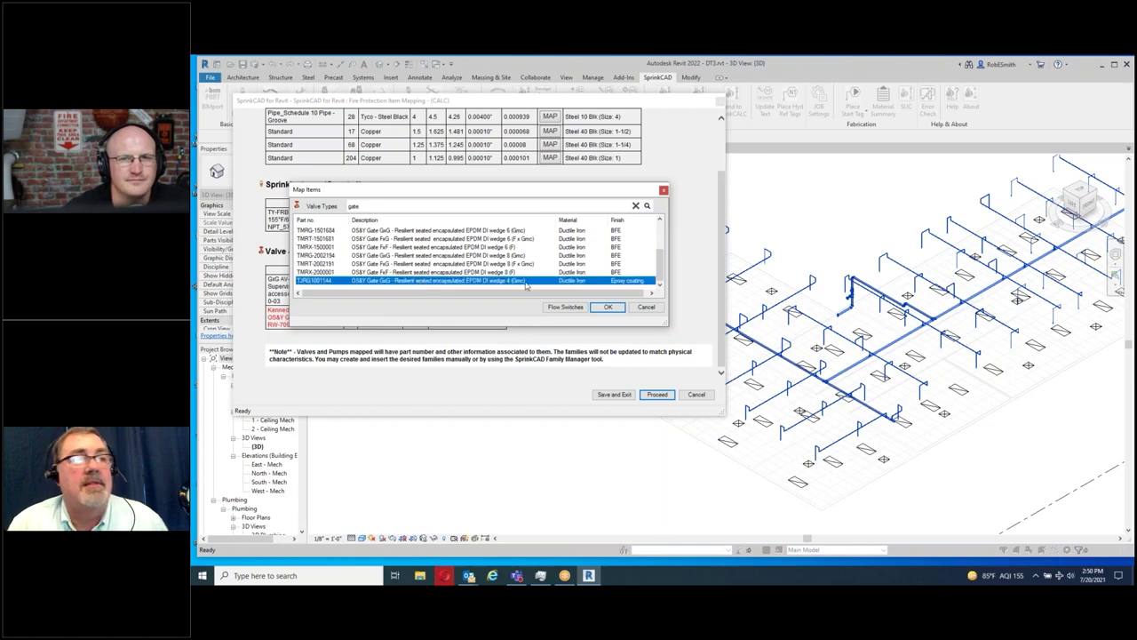
click(608, 308)
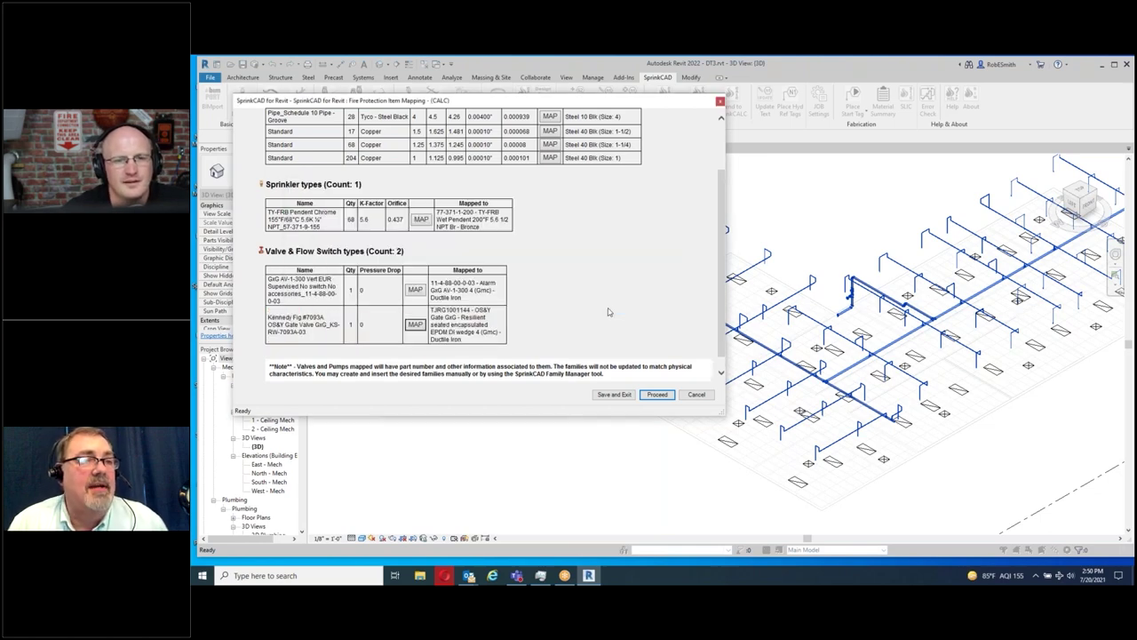
click(656, 395)
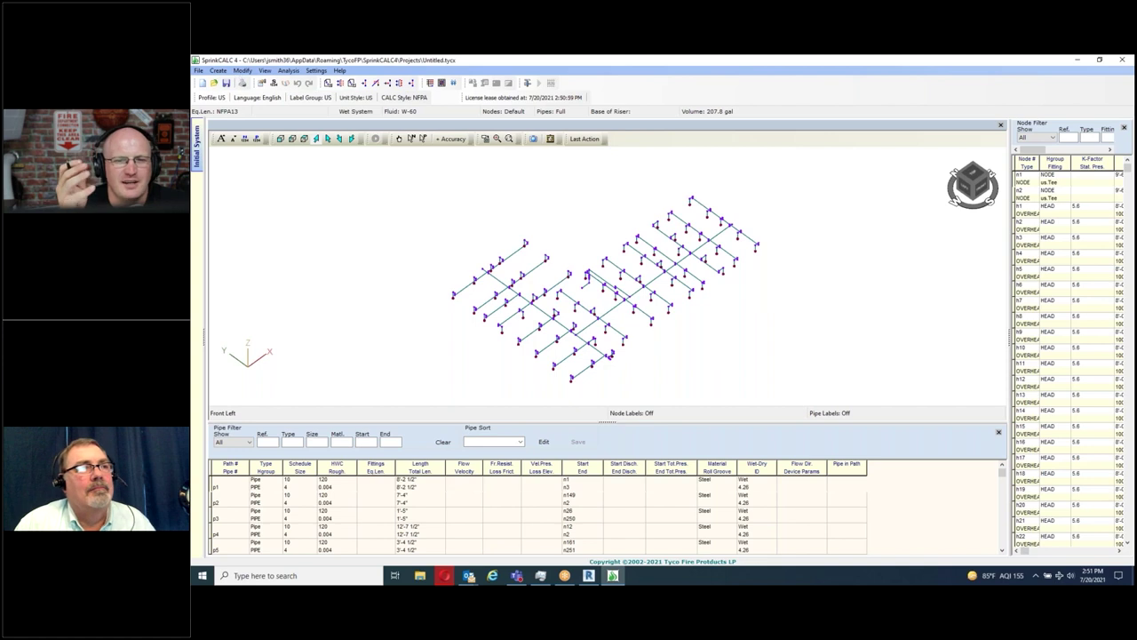
- Open the File menu in SprinkCALC 4
click(199, 71)
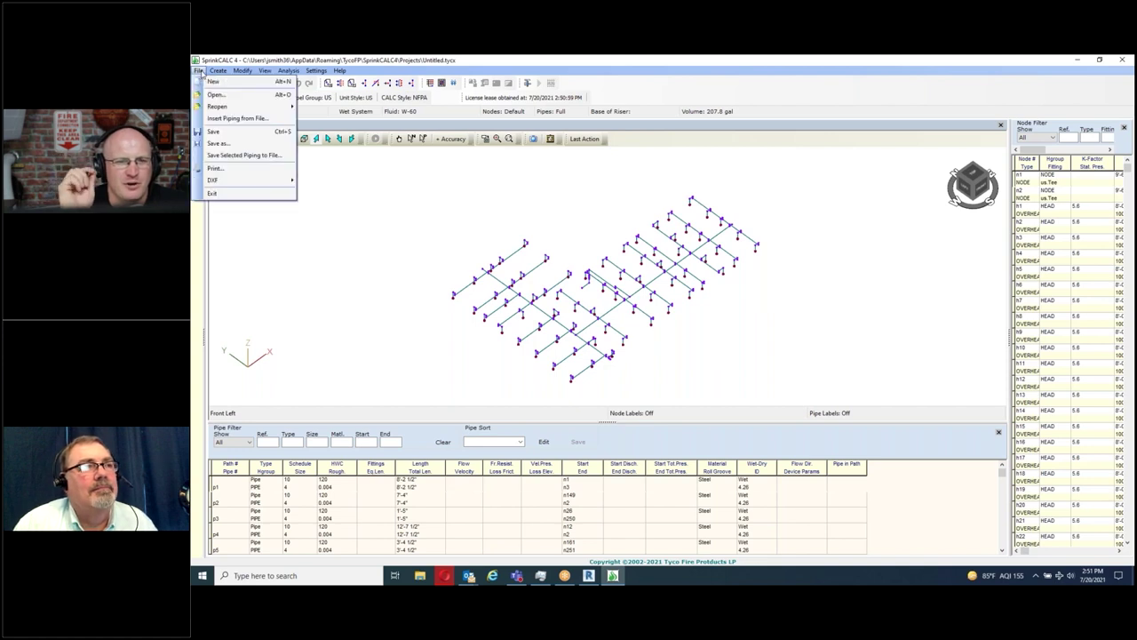
- Save the imported model as Demo_FDT.tycx in the CALC4 folder
click(242, 143)
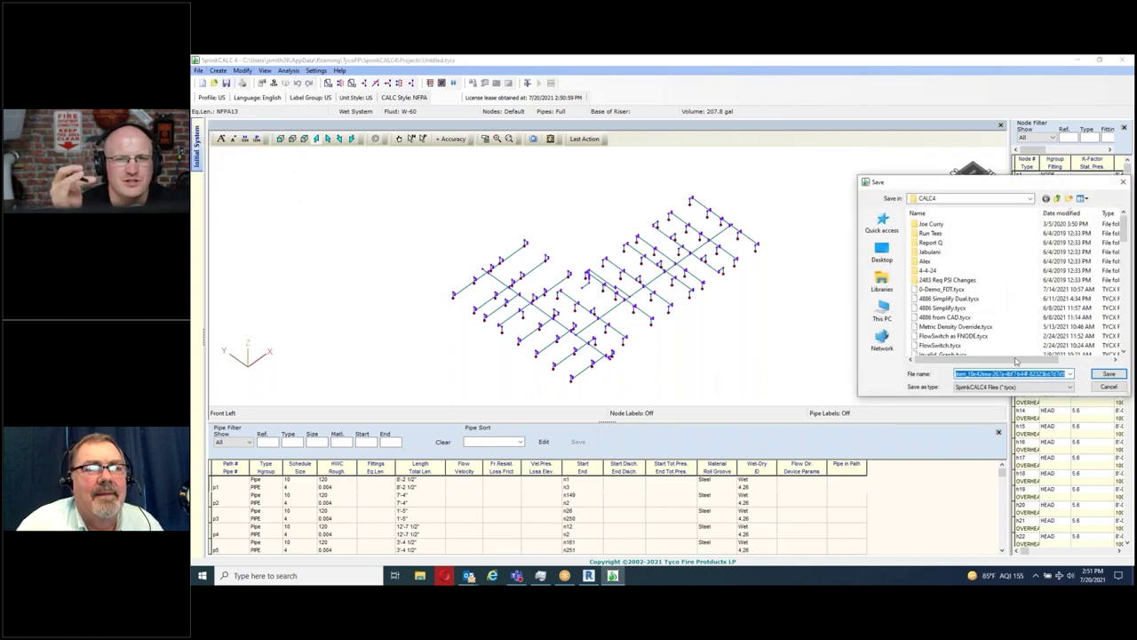
text(Demo)
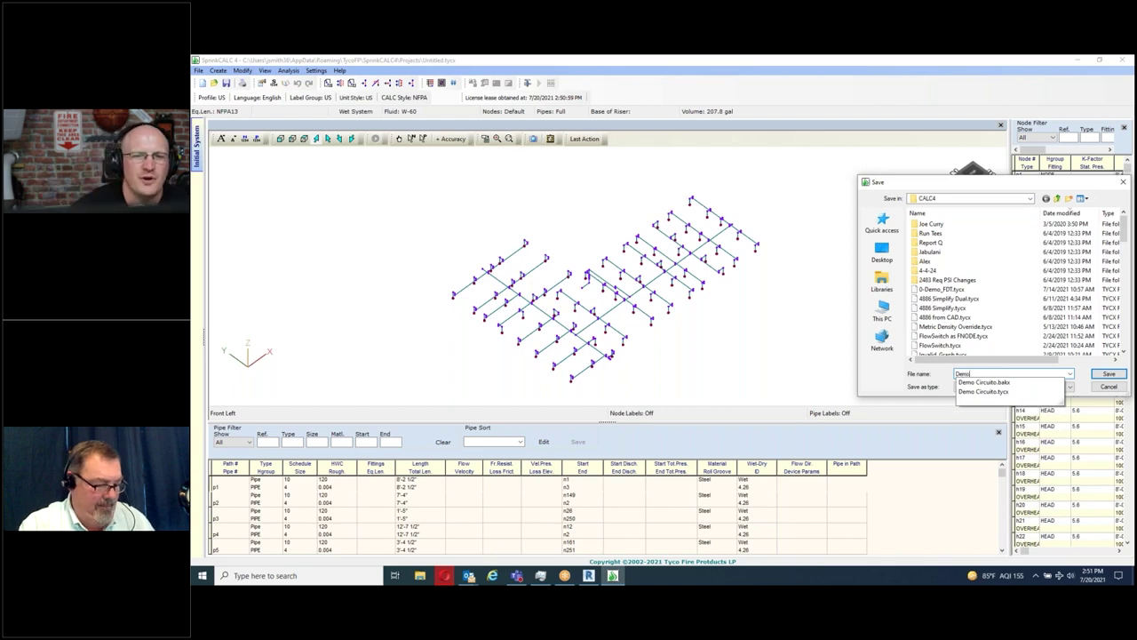
text(_FDT)
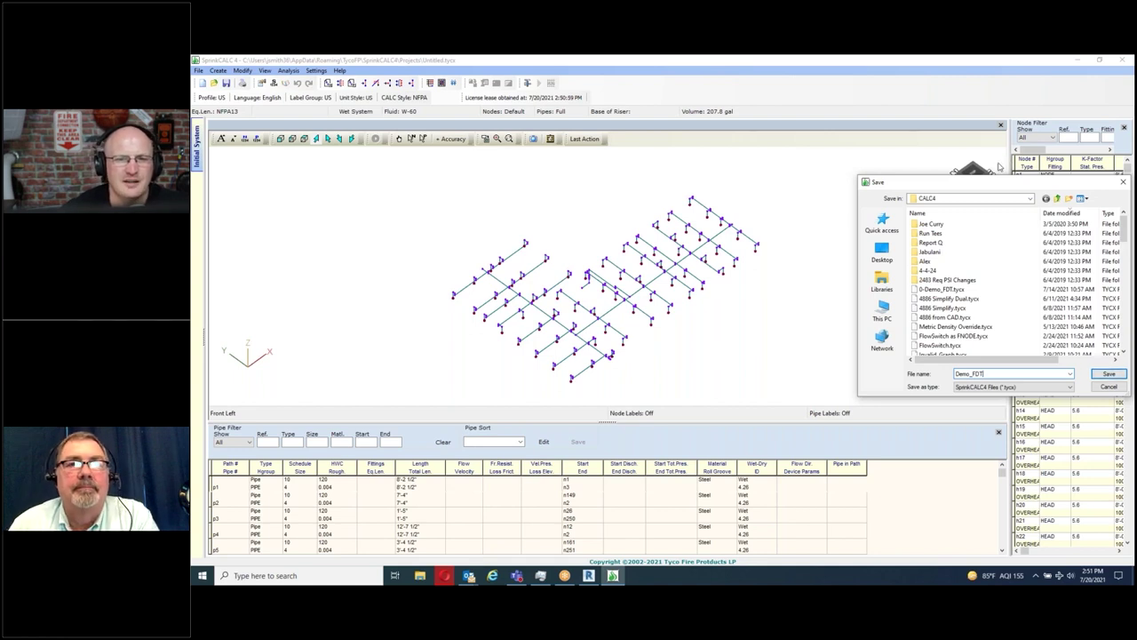
drag(1001, 183, 892, 164)
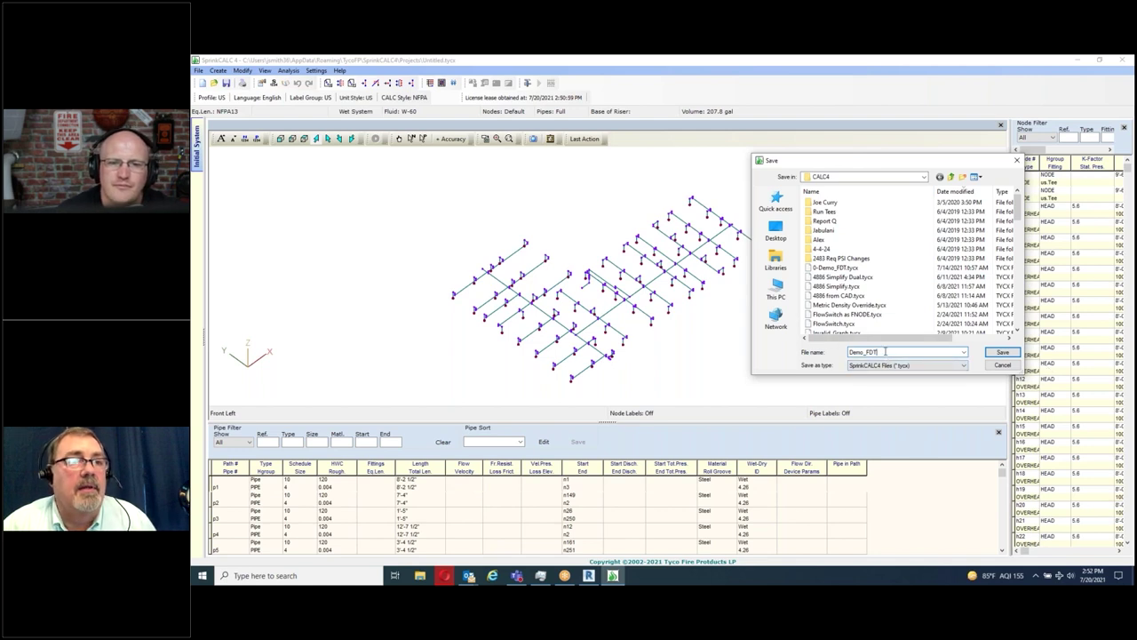
click(1002, 352)
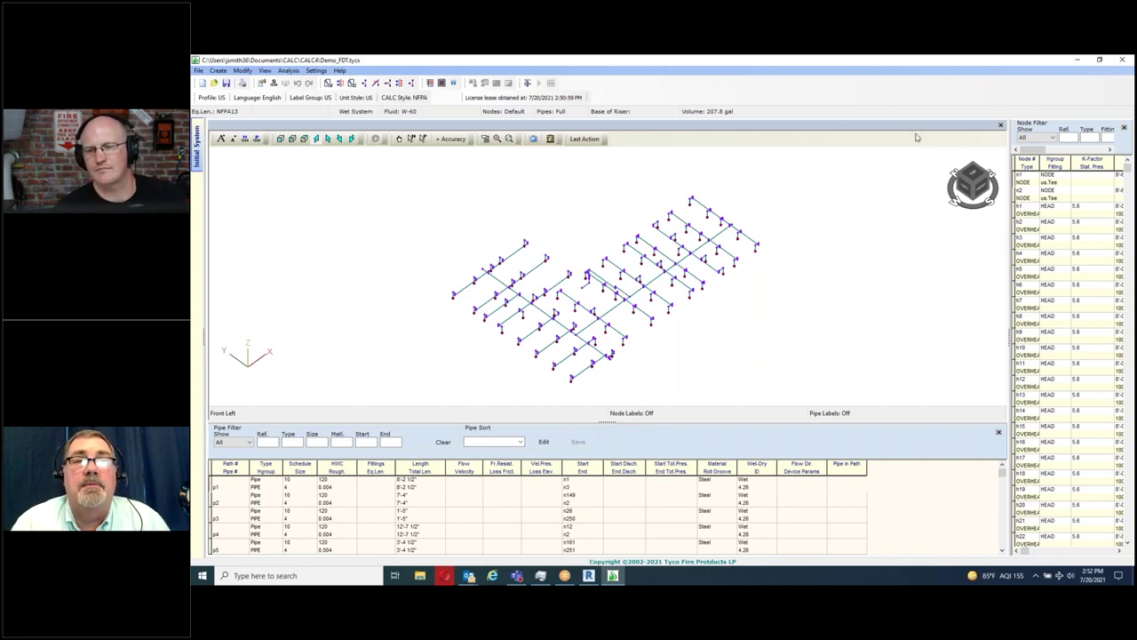
- Close SprinkCALC 4 to return to the Revit 3D piping view
click(1122, 61)
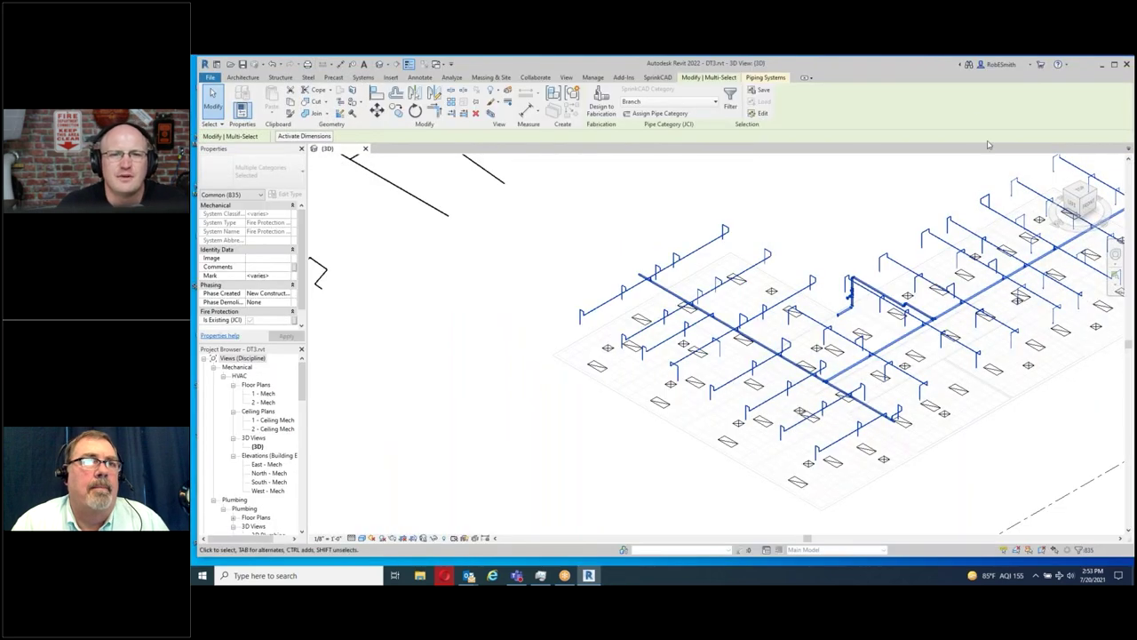
- Minimize Revit to bring the SprinkCALC 4 Demo_FDT pipe model back into view
click(1101, 64)
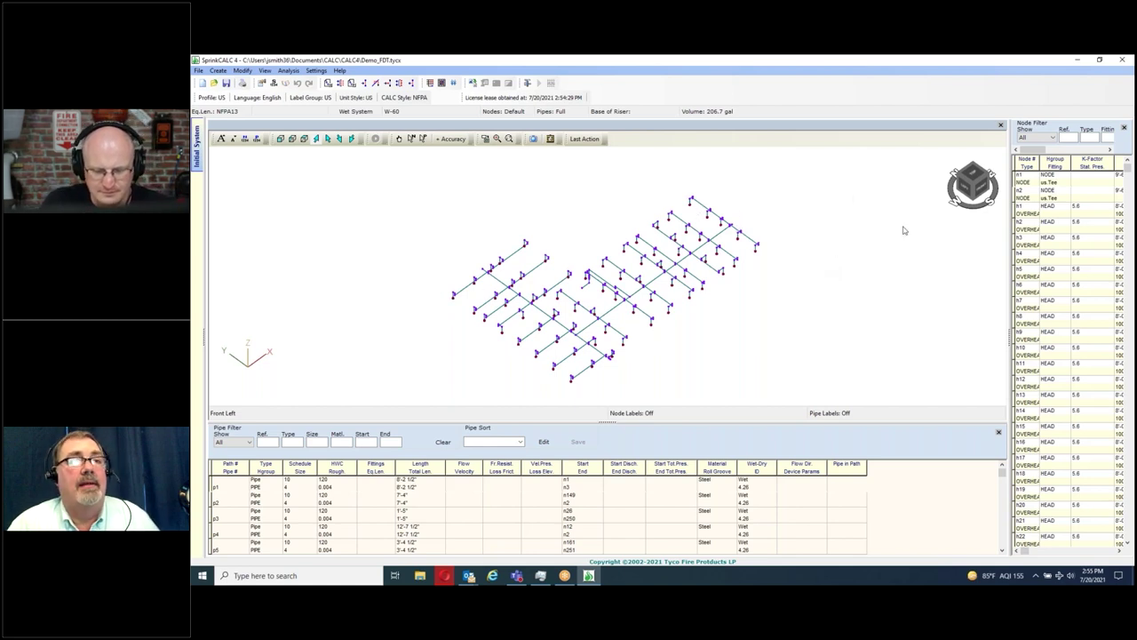
- Select the sprinkler heads at the lower end and attempt a headset, dismissing the wet-system warning
click(411, 138)
drag(608, 386, 543, 353)
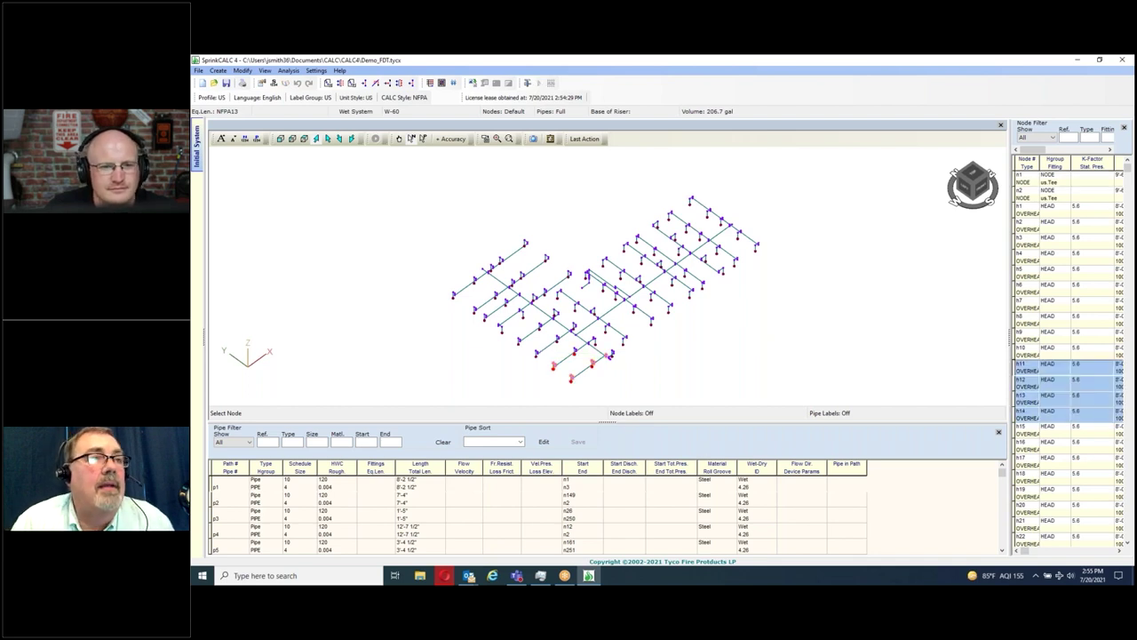
click(472, 83)
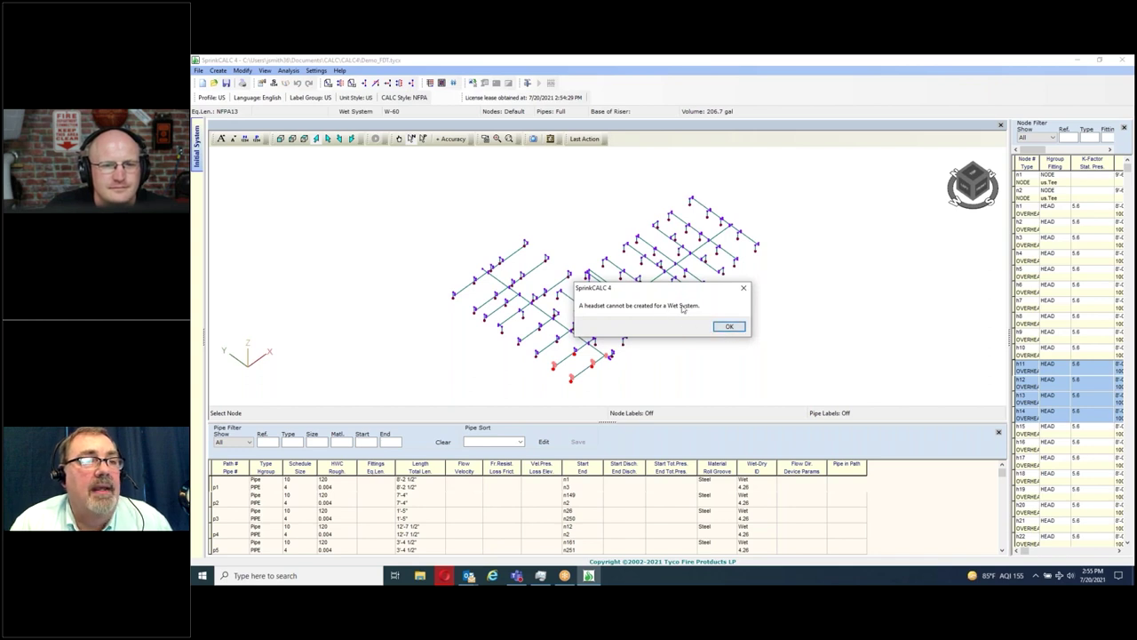
click(729, 327)
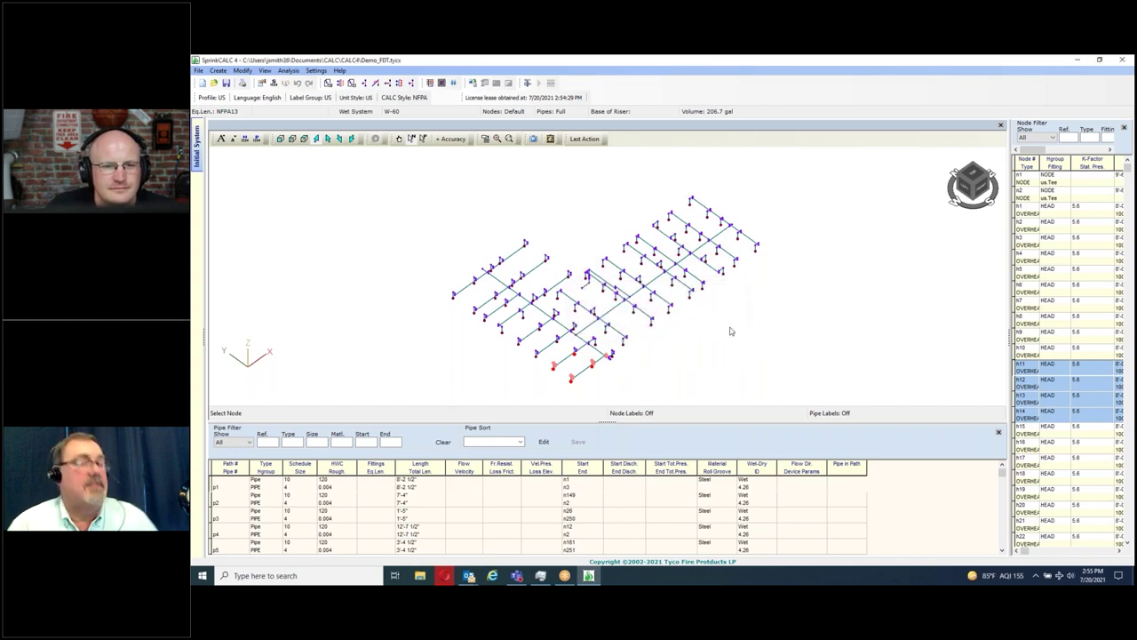
scroll(648, 257, up, 5)
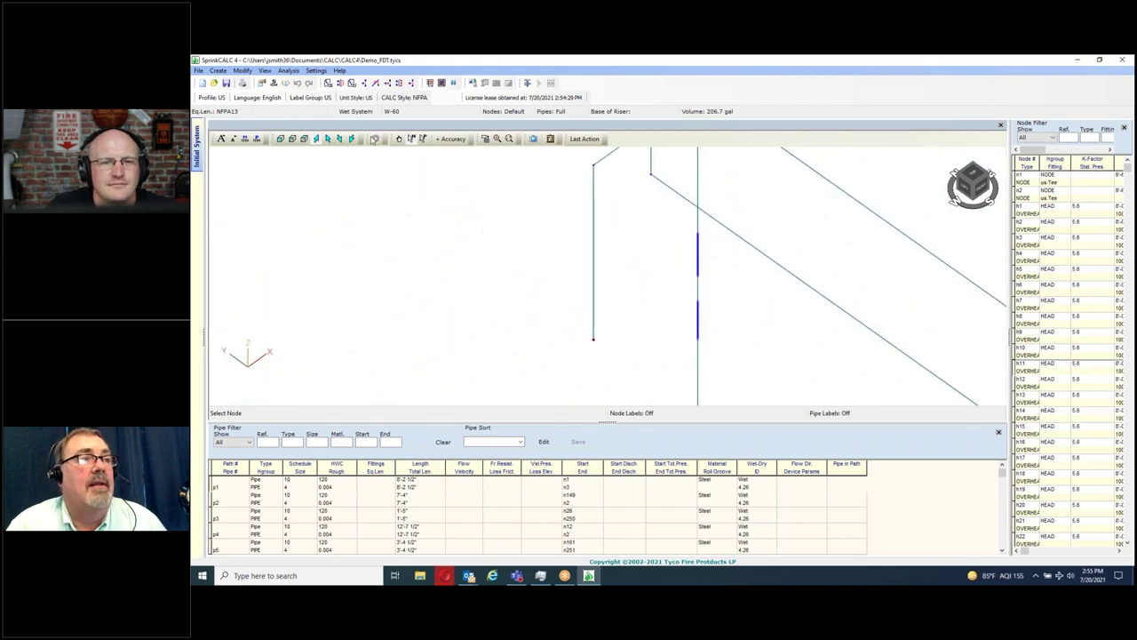
- Select the riser valve pipe and change the system type to Dry Pipe System
click(423, 139)
click(697, 260)
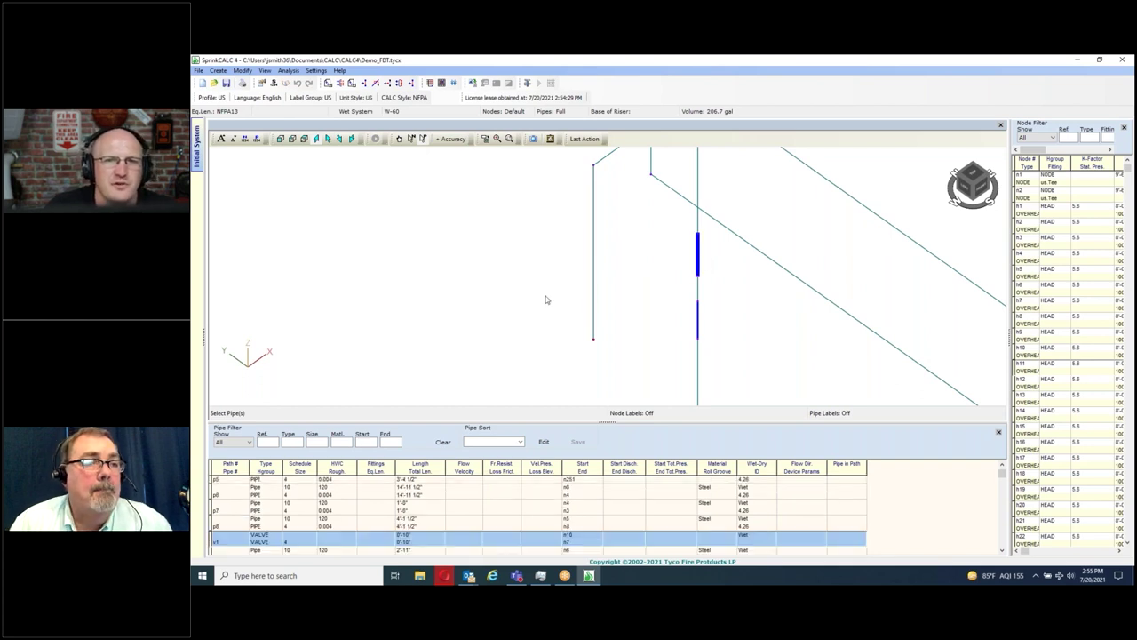
click(358, 113)
click(401, 129)
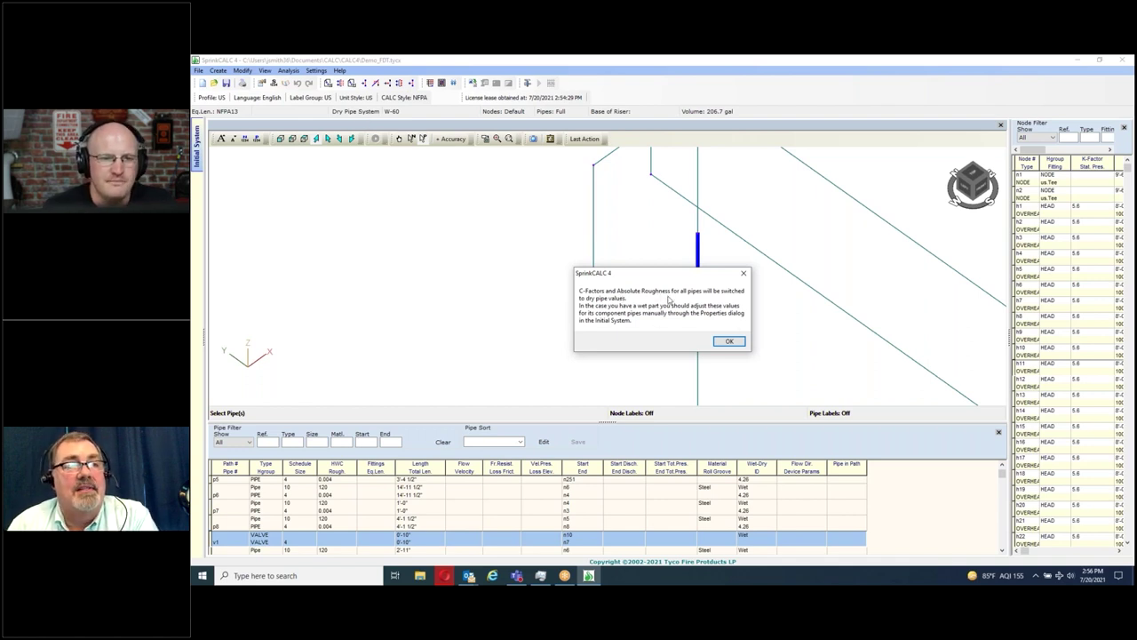
- Accept switching all pipes to dry C-factor values of 100
click(728, 342)
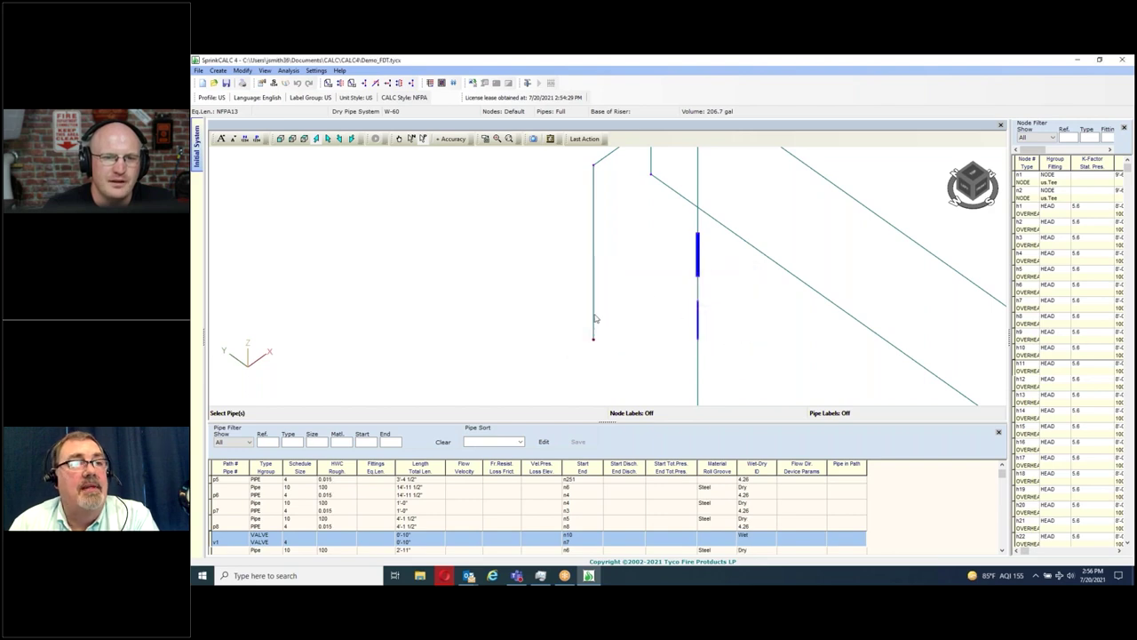
scroll(663, 299, down, 5)
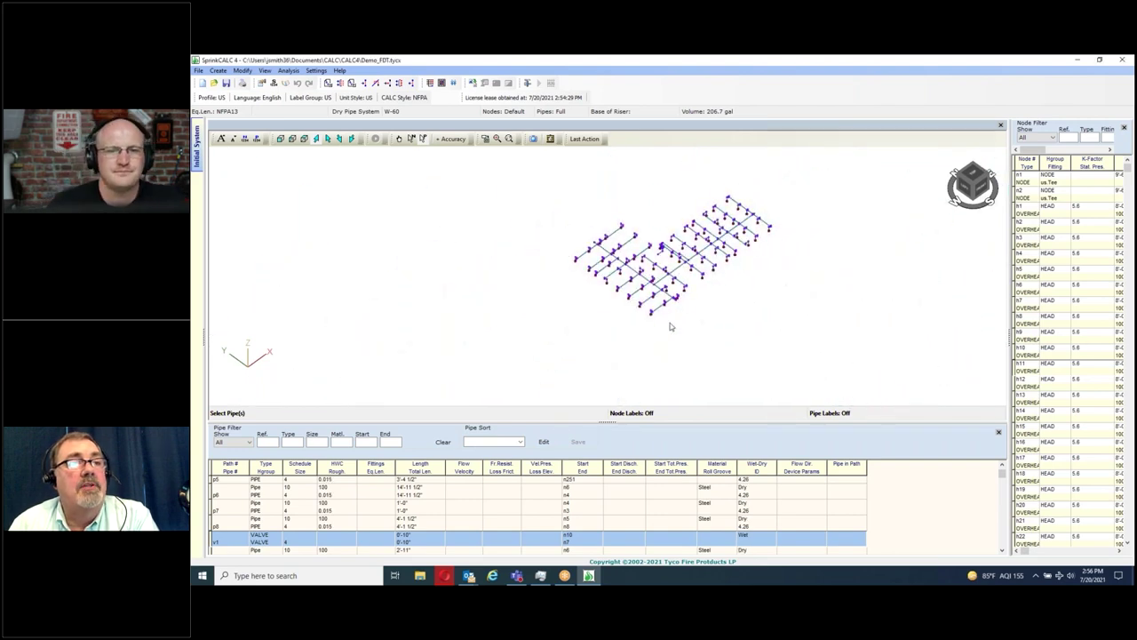
scroll(649, 280, up, 2)
scroll(650, 281, down, 1)
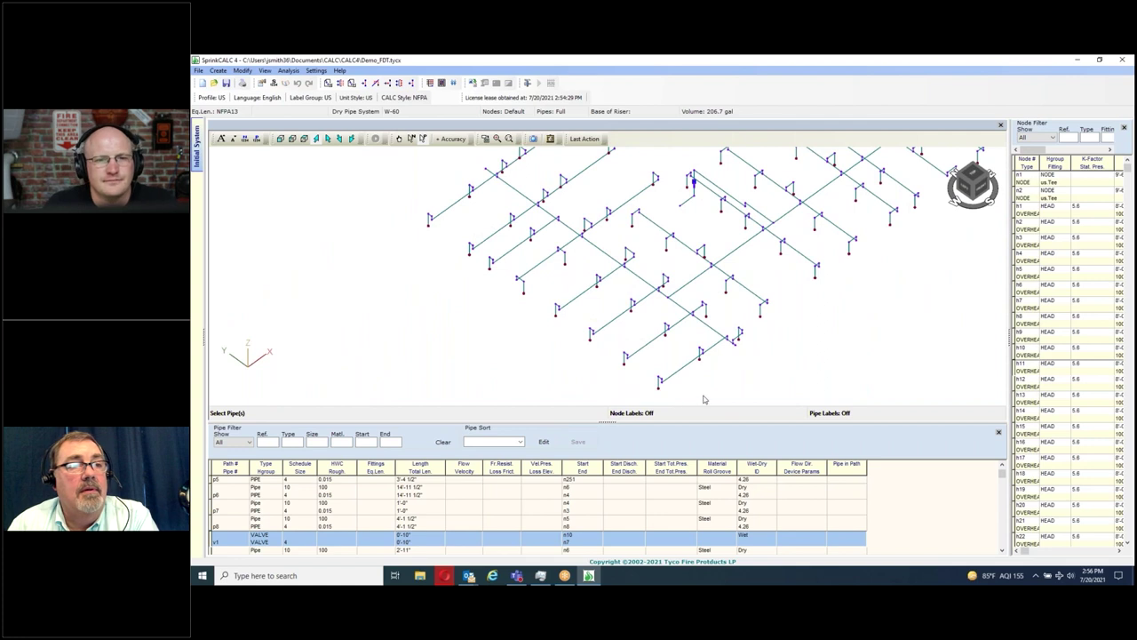
- Select the two lower pipes and heads h11–h14, attempt a headset, and dismiss the supply-node warning
click(619, 347)
click(413, 139)
drag(720, 397, 609, 329)
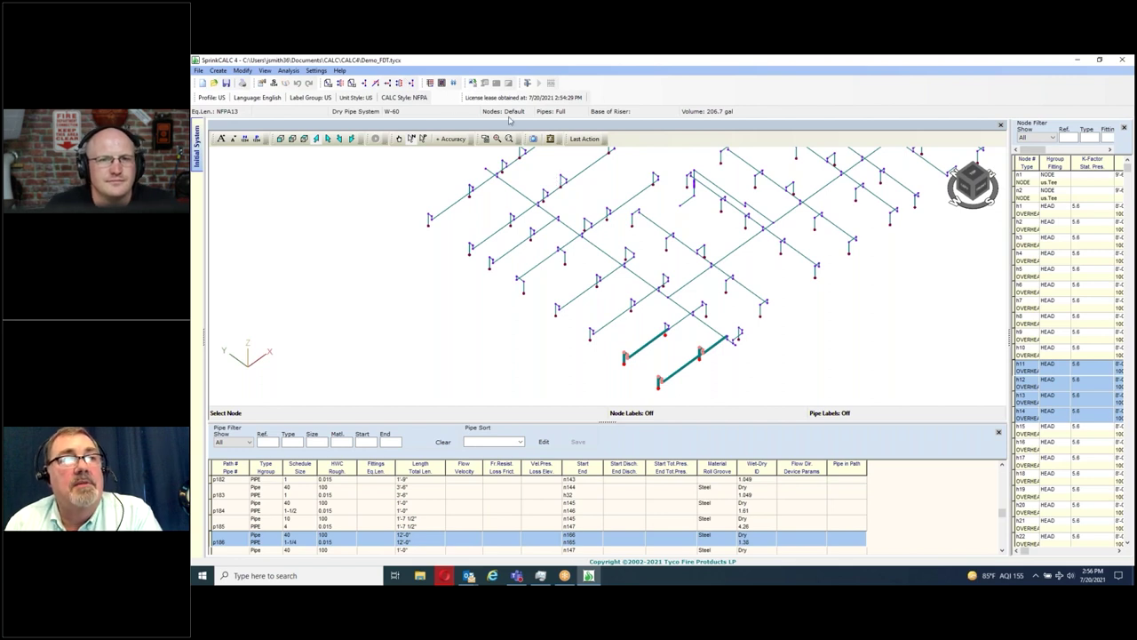
click(473, 83)
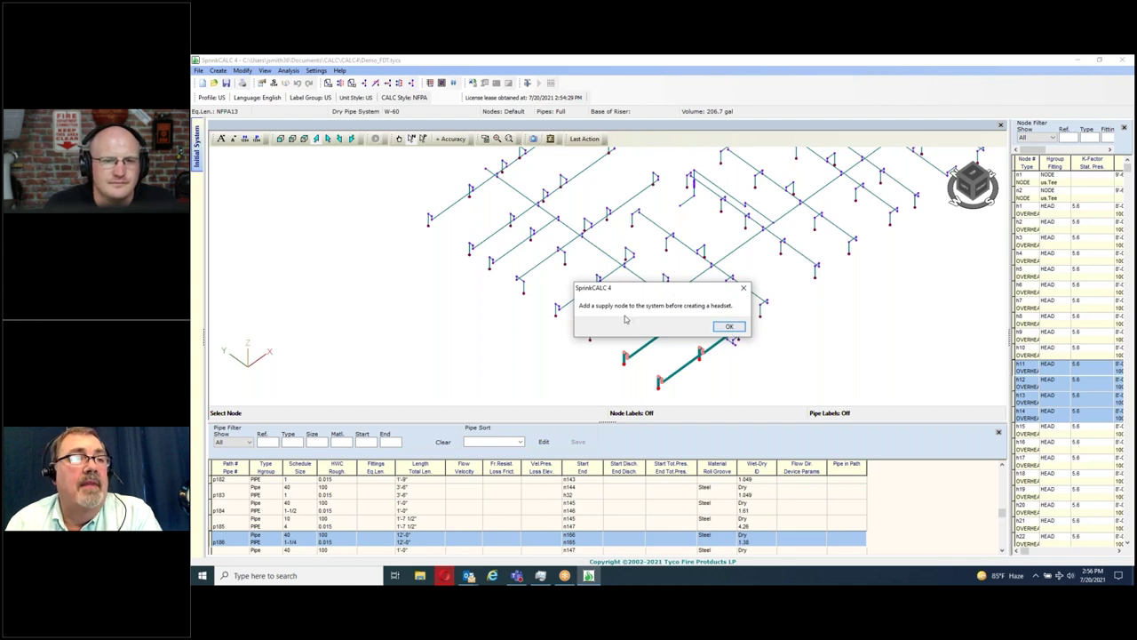
click(728, 327)
- Select end node n5 and set its Hydro Group to SUPPLY in Properties
click(691, 237)
scroll(691, 237, up, 5)
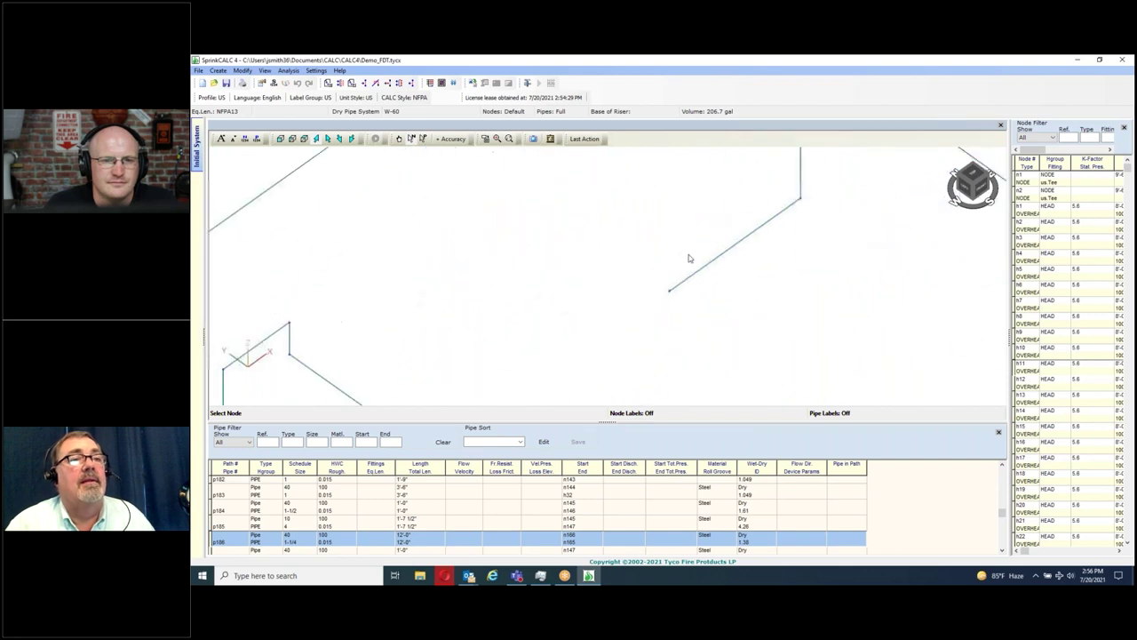
drag(685, 324, 642, 276)
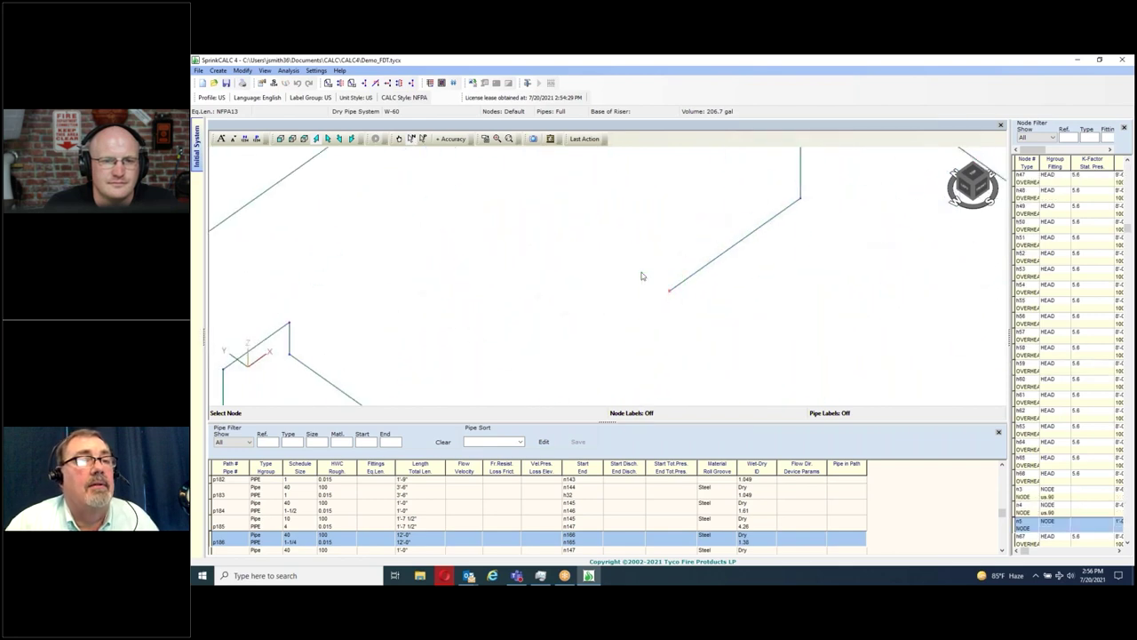
double_click(642, 277)
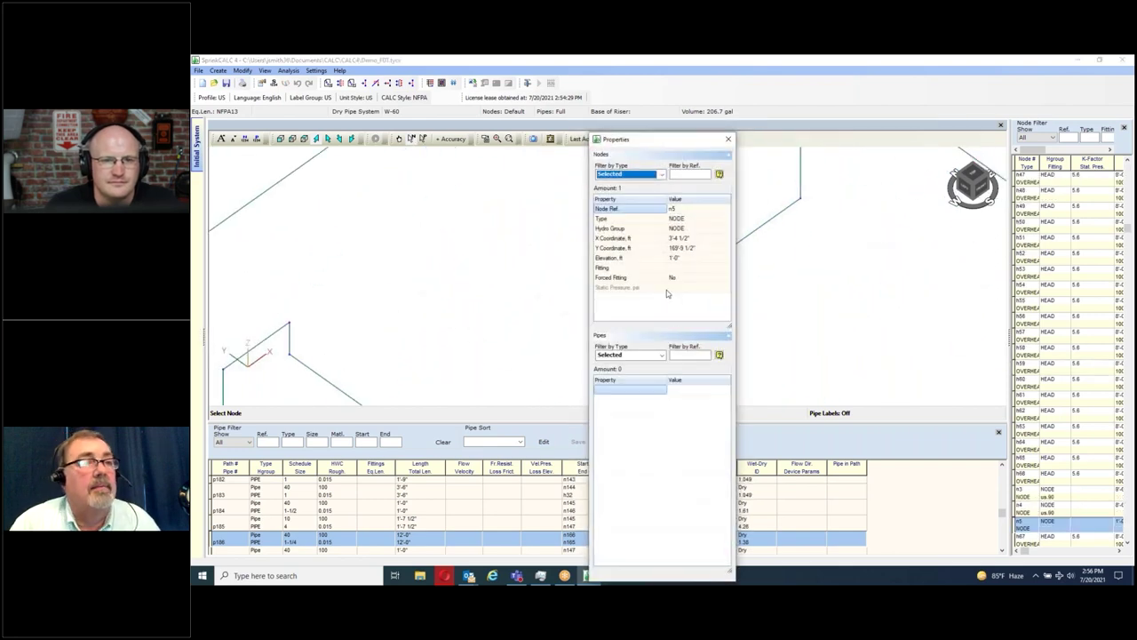
click(697, 220)
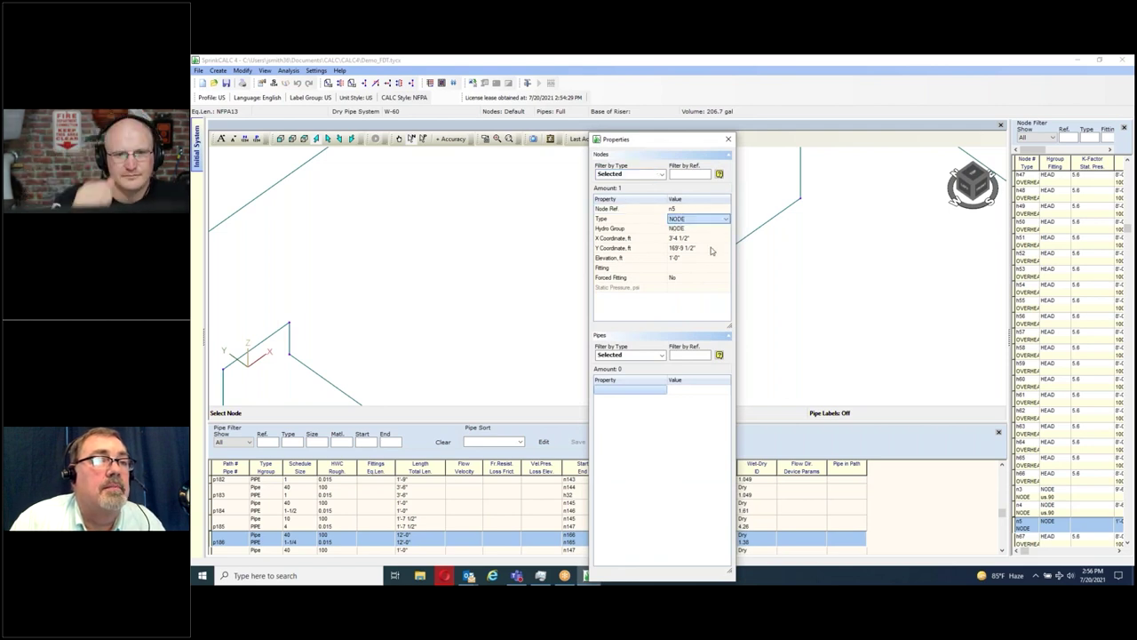
click(710, 229)
click(725, 229)
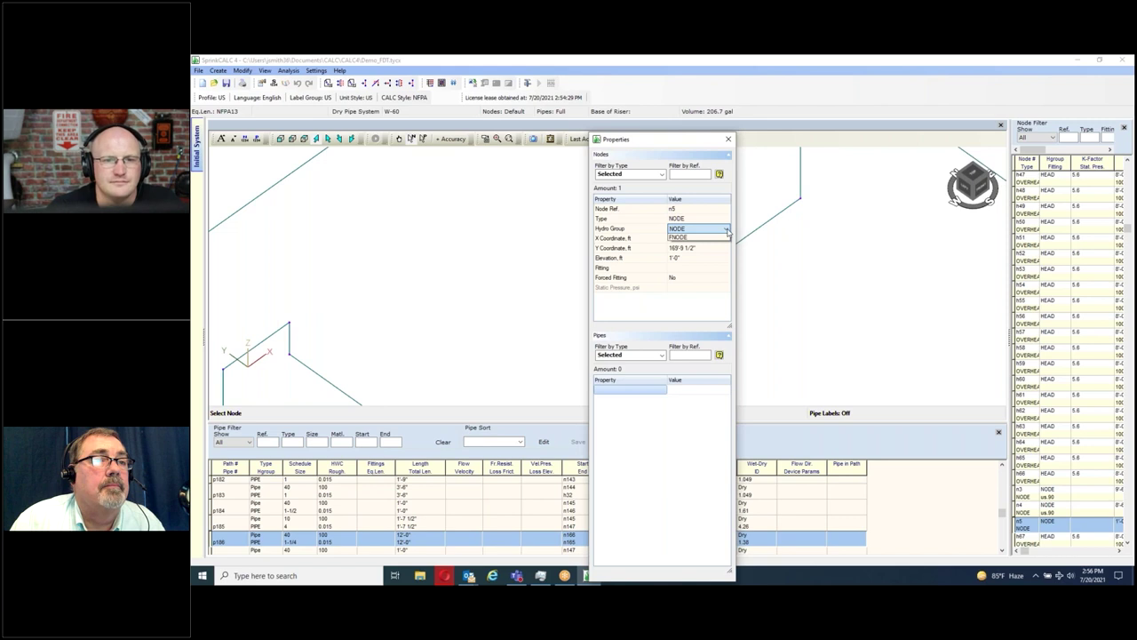
click(684, 238)
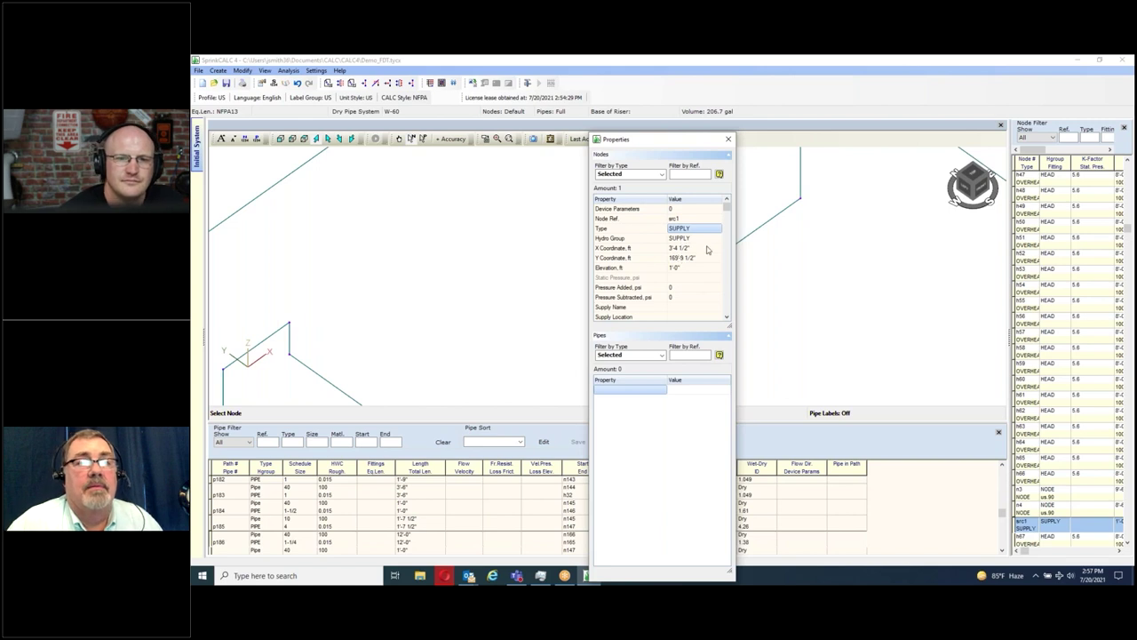
- Bring up the supply node's Device Parameters in the Supply Properties window
click(683, 209)
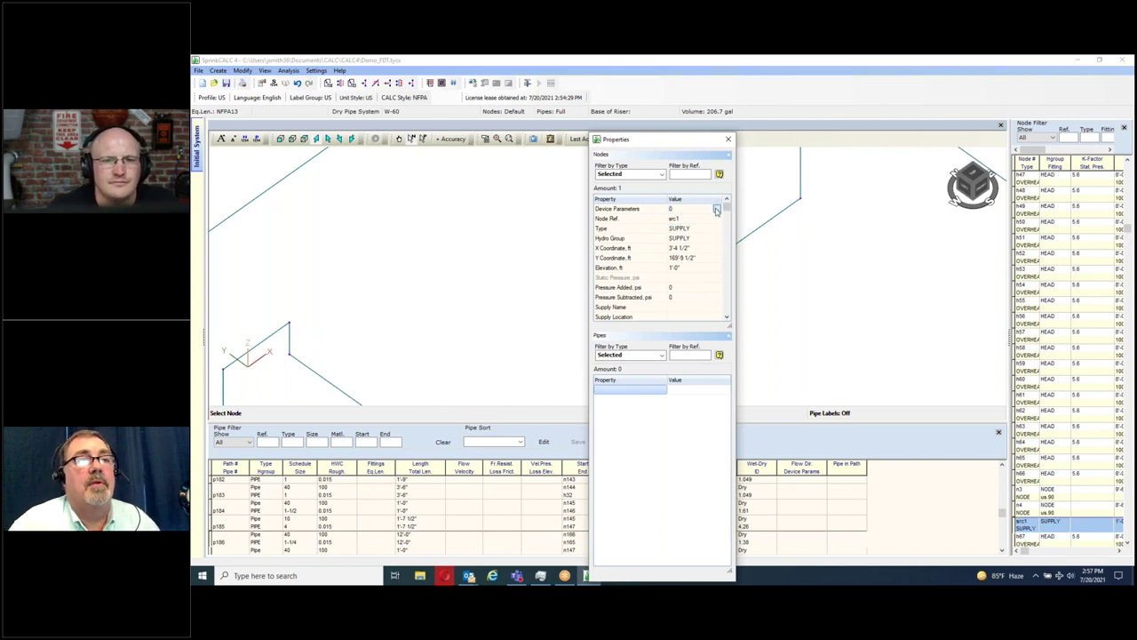
click(716, 210)
drag(693, 342, 542, 189)
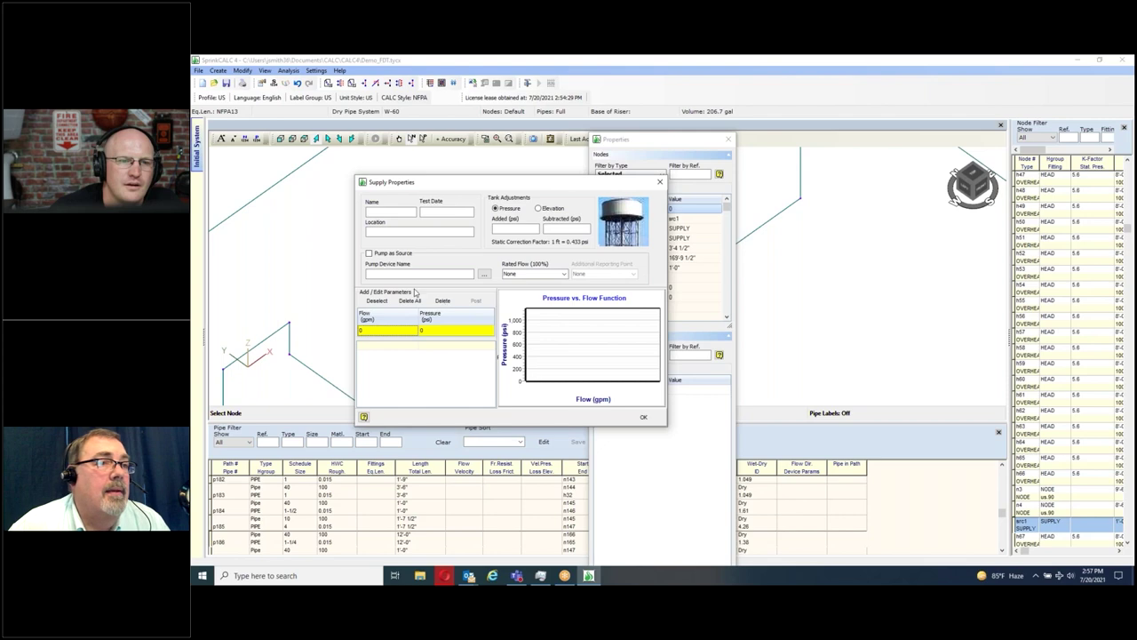
- Make supply src1 a pump source using the Armstrong 4600F, 1500 RPM pump rated 500 gpm
click(368, 254)
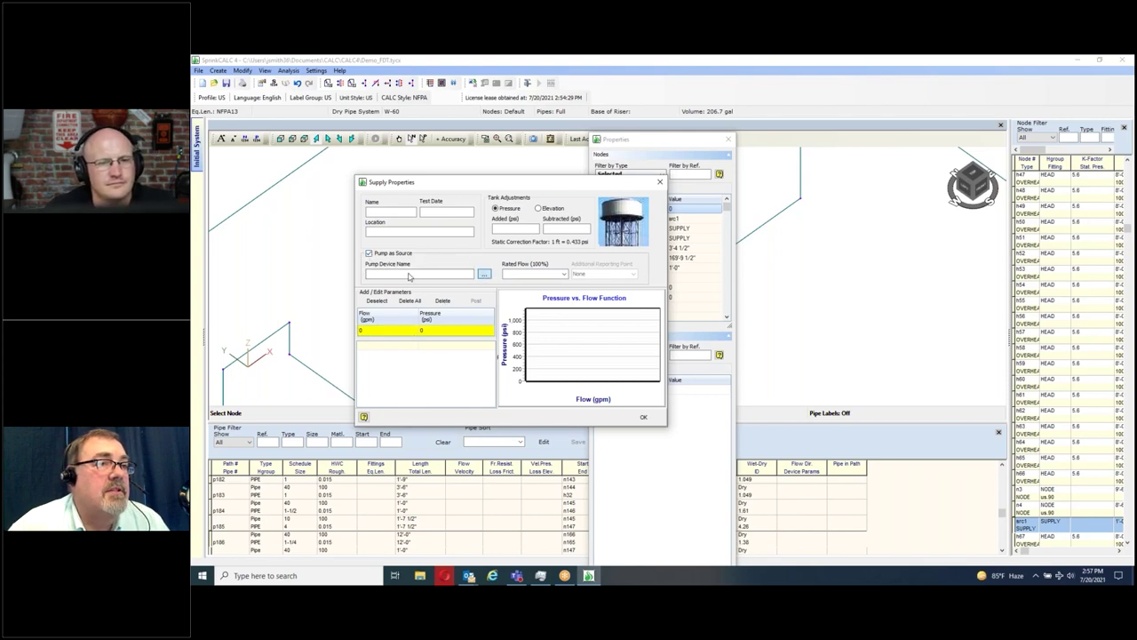
click(483, 274)
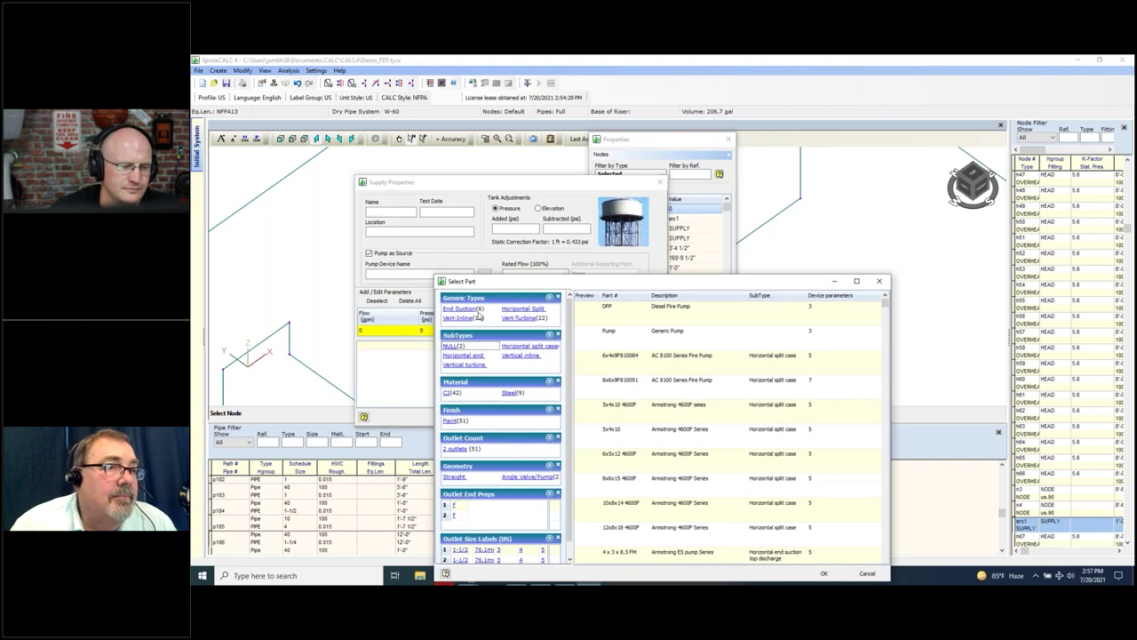
click(507, 309)
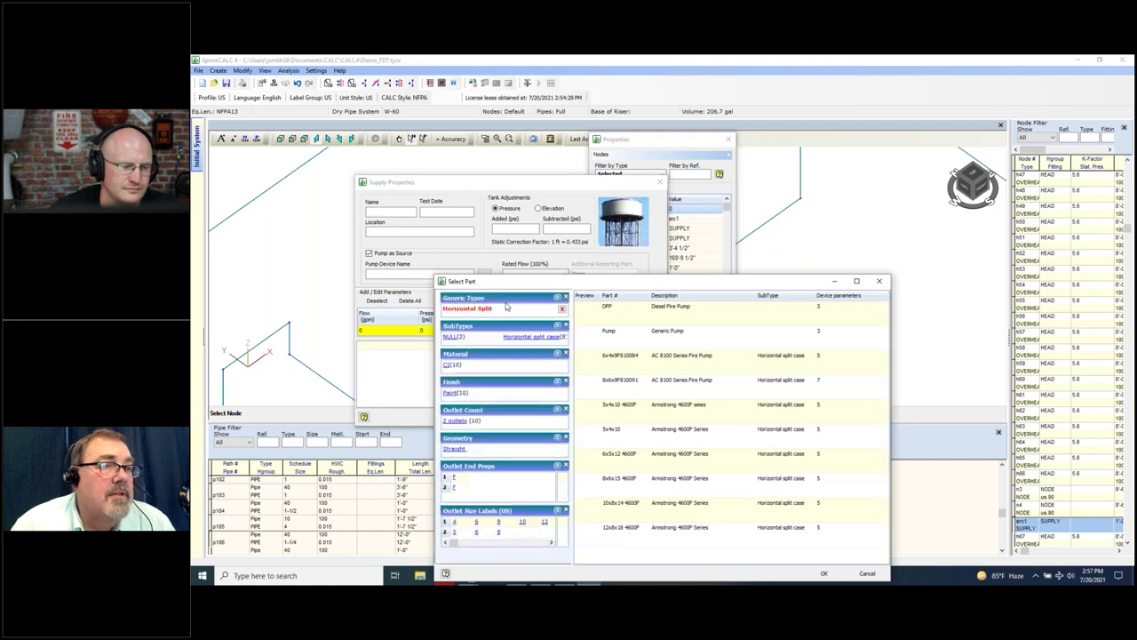
click(613, 360)
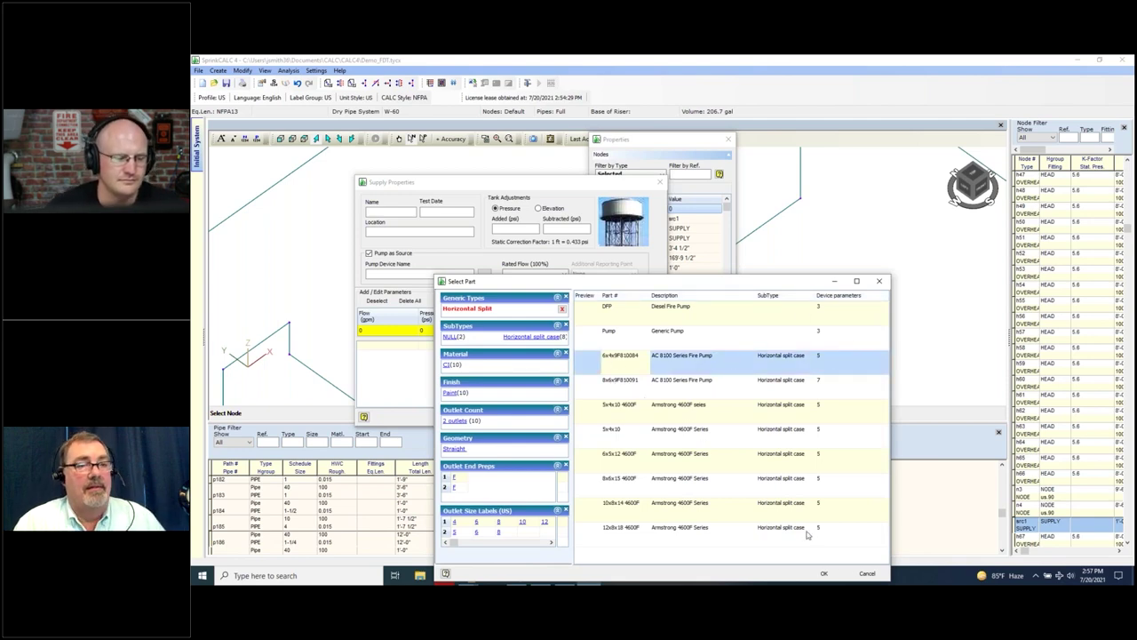
click(823, 573)
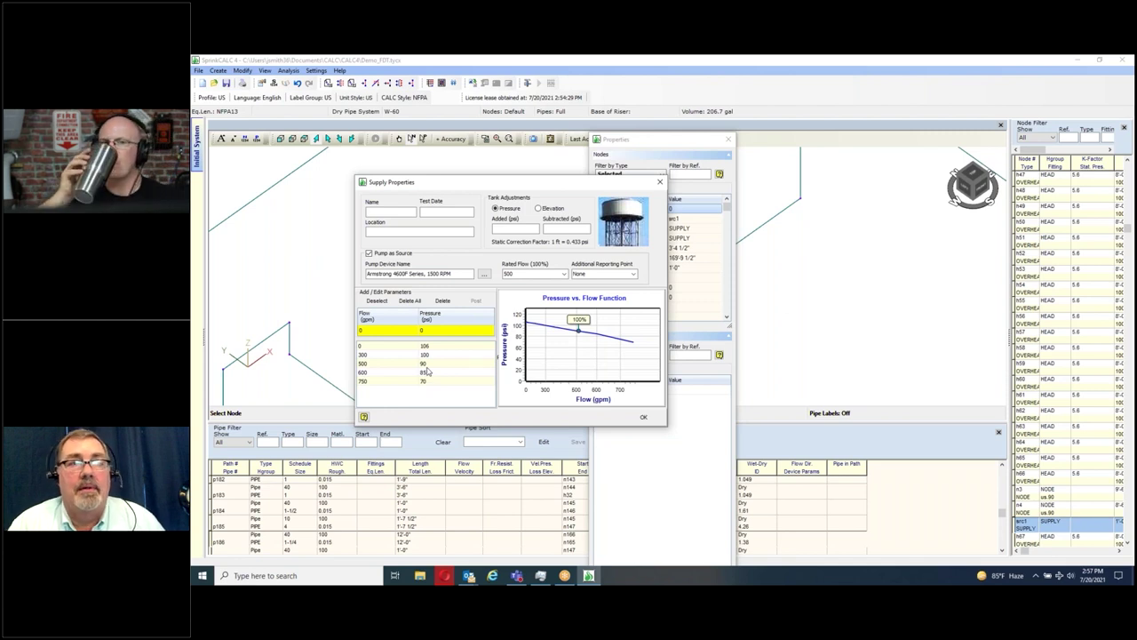
click(644, 417)
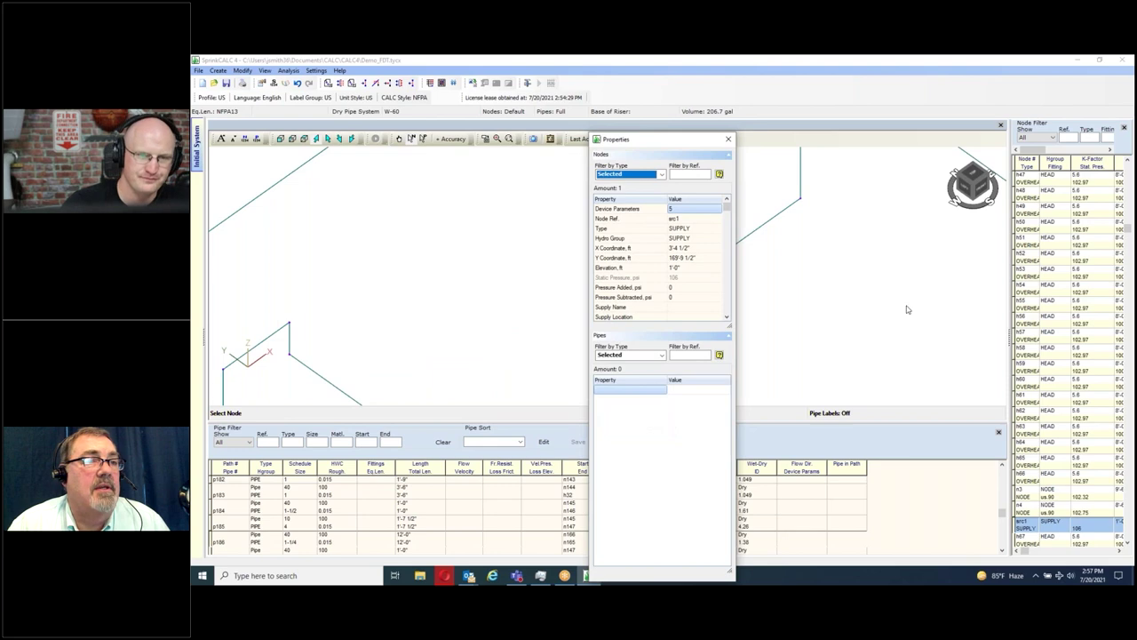
click(727, 139)
scroll(764, 266, down, 5)
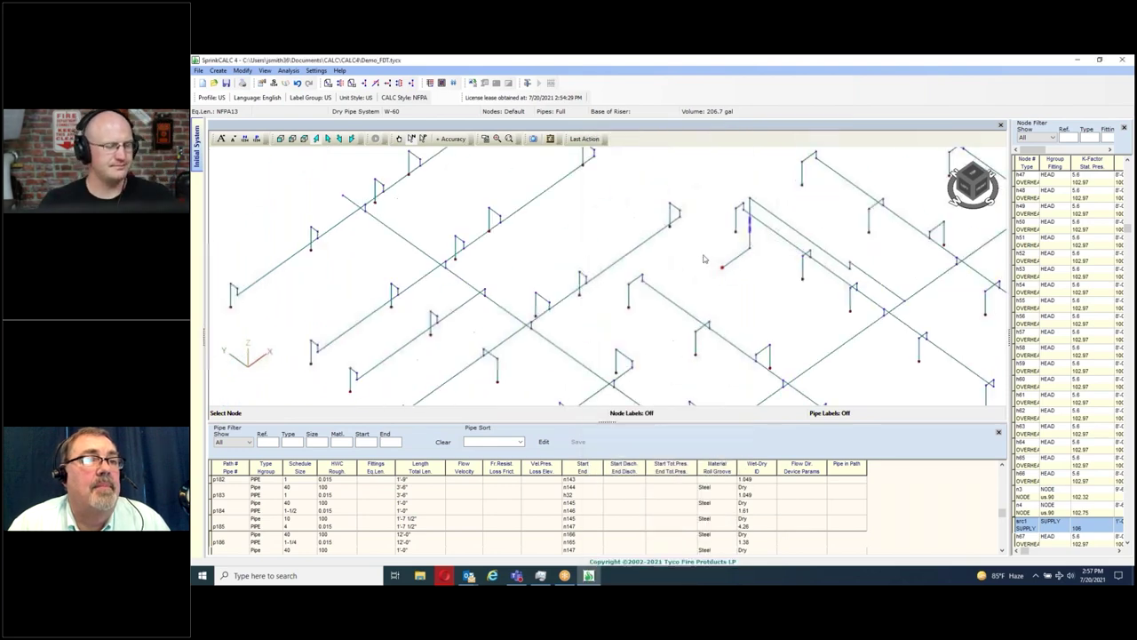
scroll(707, 316, up, 5)
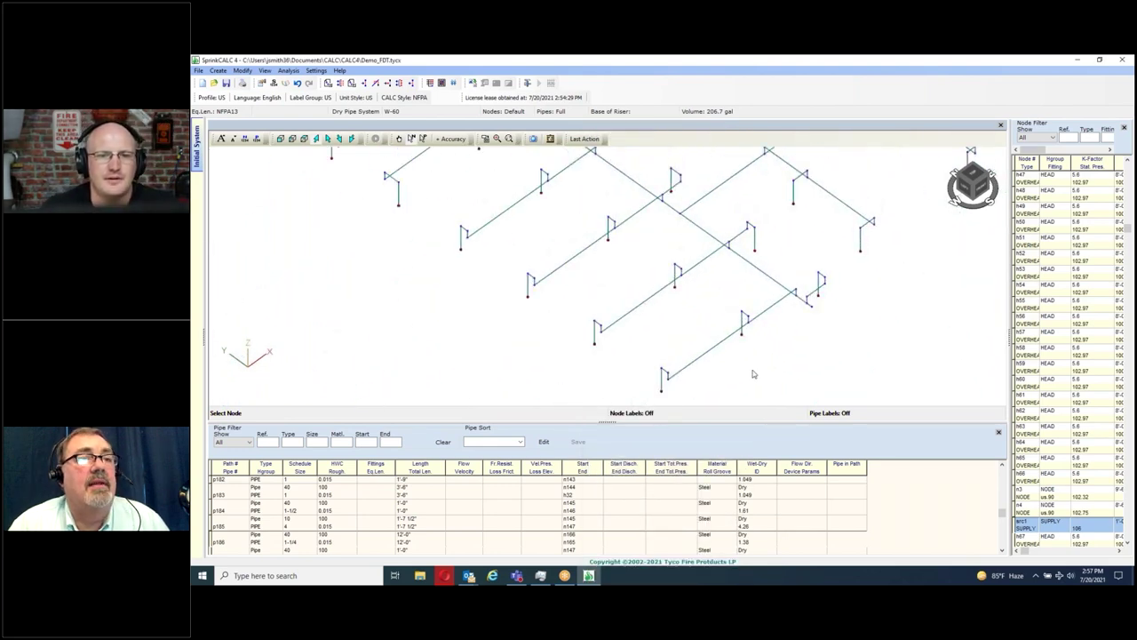
middle_drag(752, 376, 733, 341)
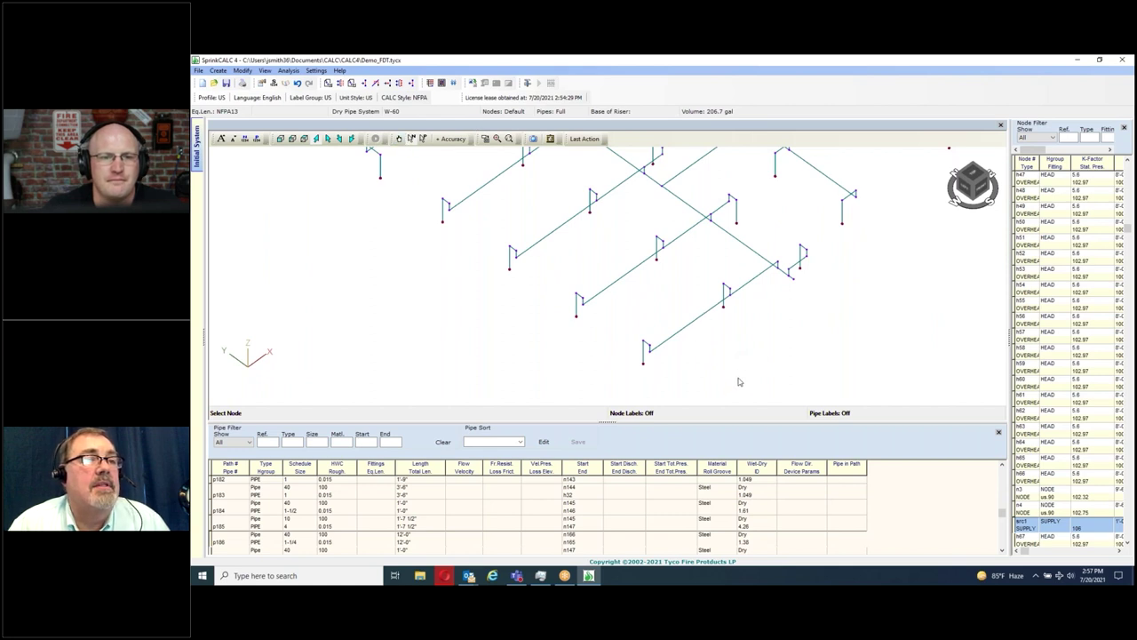
drag(739, 372, 566, 248)
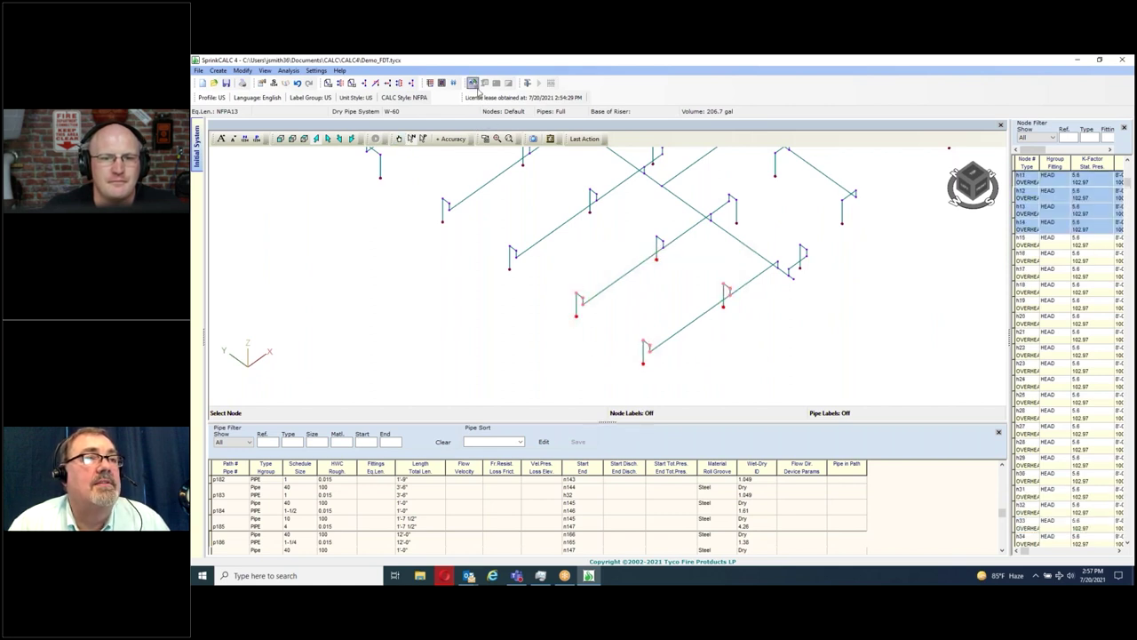
click(473, 83)
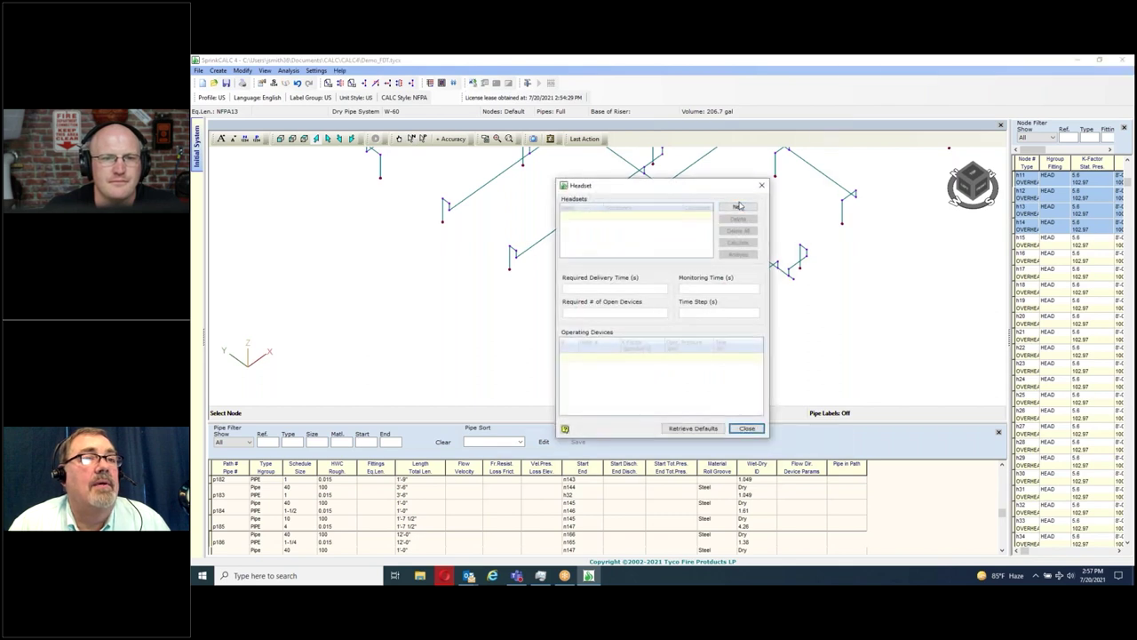
click(738, 207)
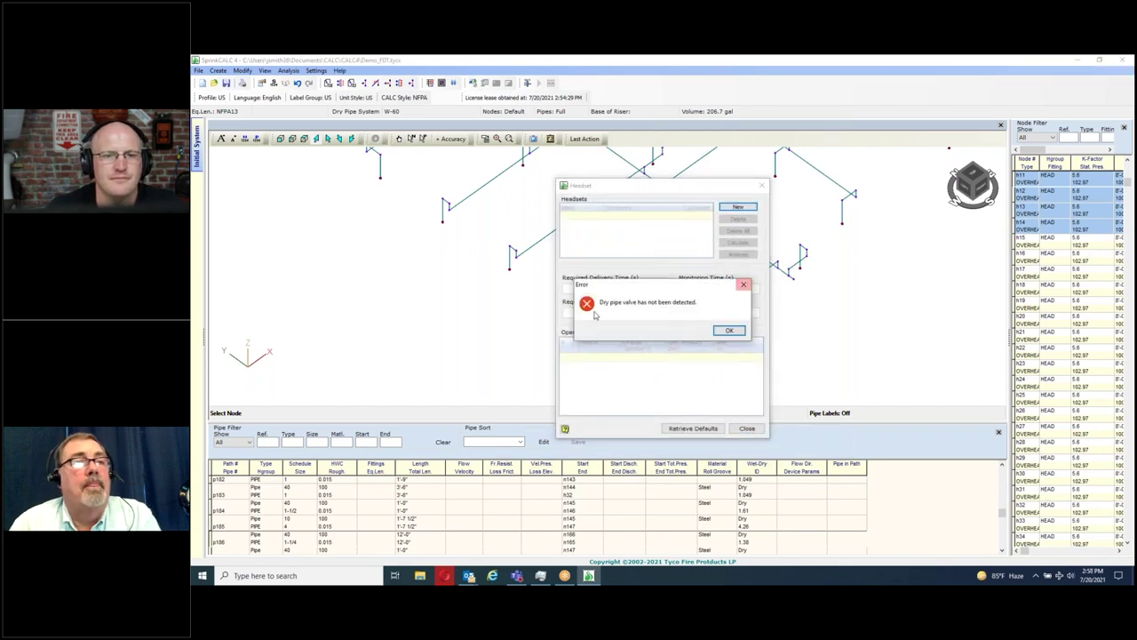
click(729, 330)
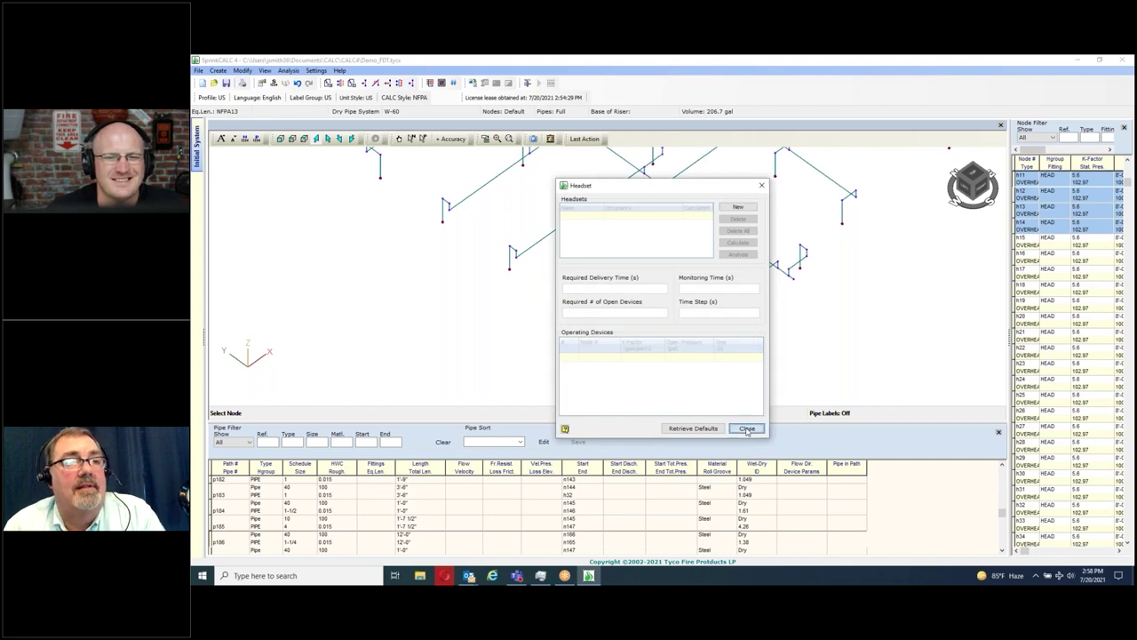
click(747, 429)
scroll(715, 255, down, 3)
scroll(715, 255, up, 5)
scroll(715, 255, up, 2)
scroll(642, 214, up, 2)
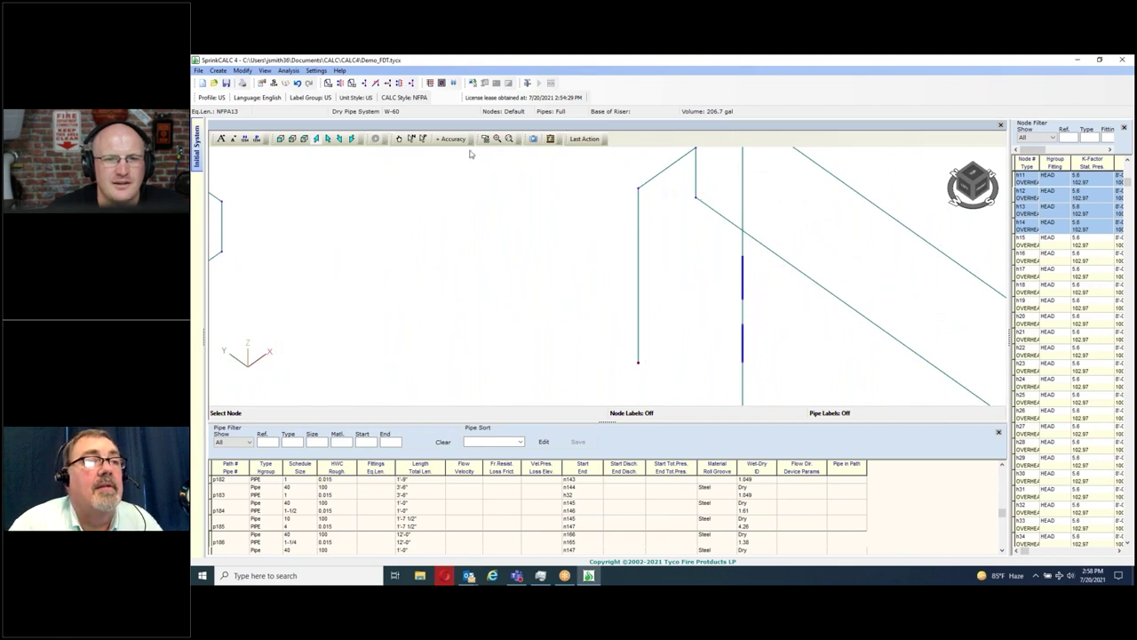
- Open the Select Part catalogue for riser valve v1's Device Name from its properties
click(423, 139)
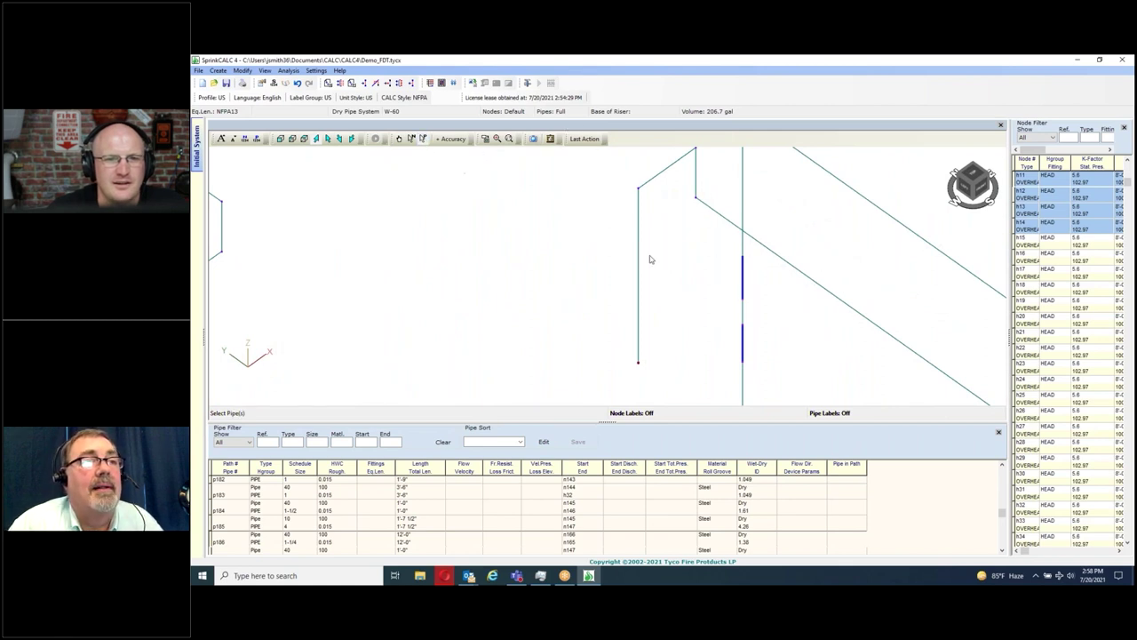
click(744, 278)
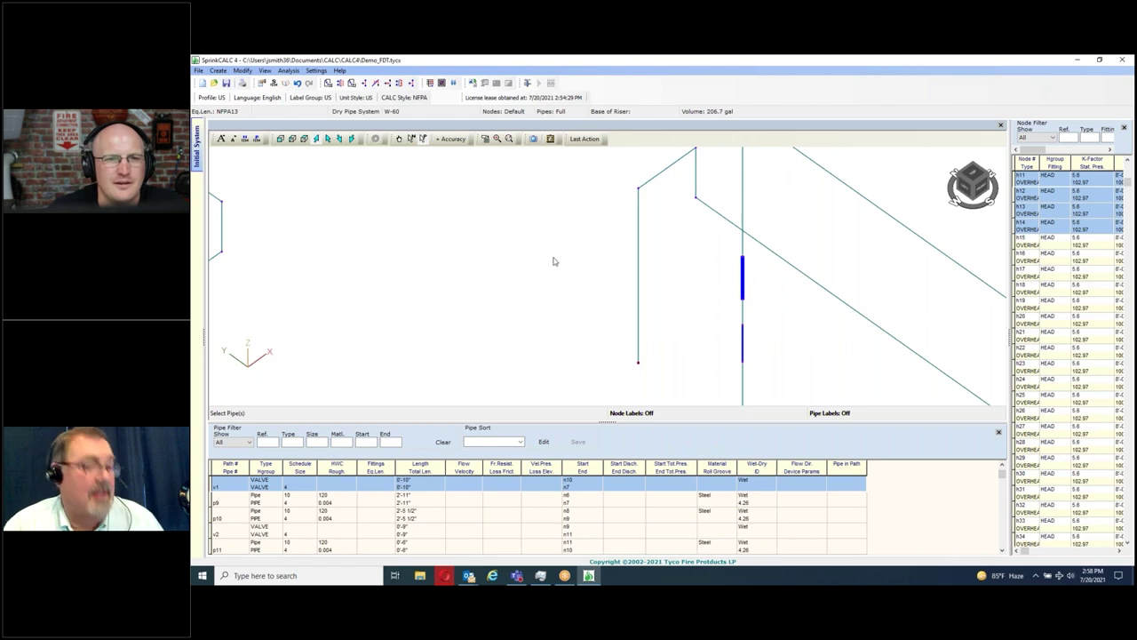
key(F4)
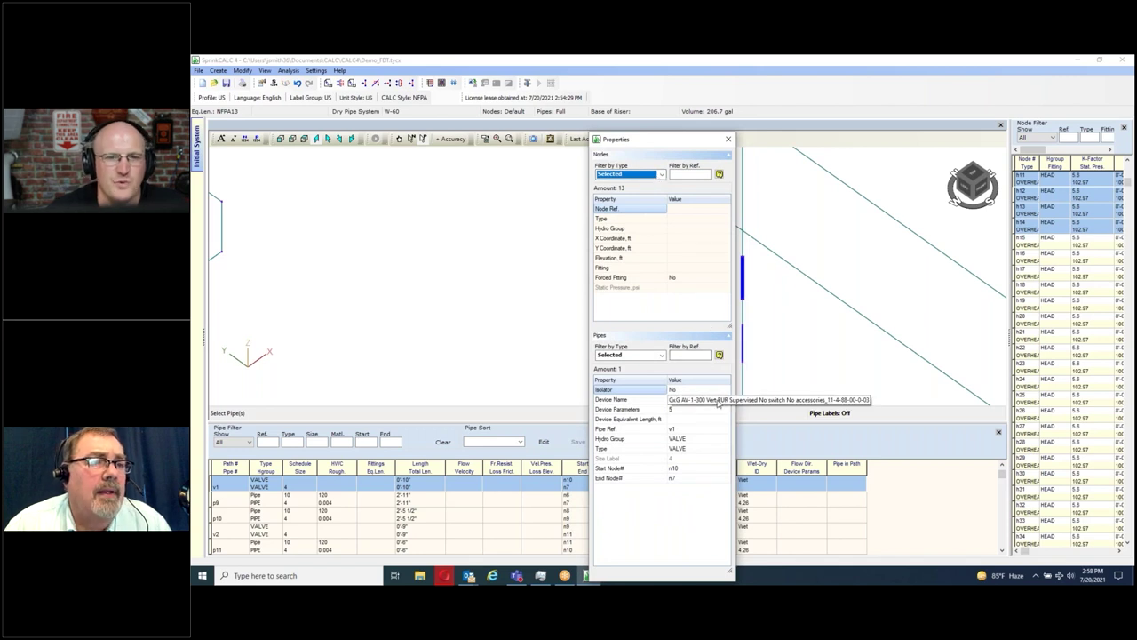
click(681, 402)
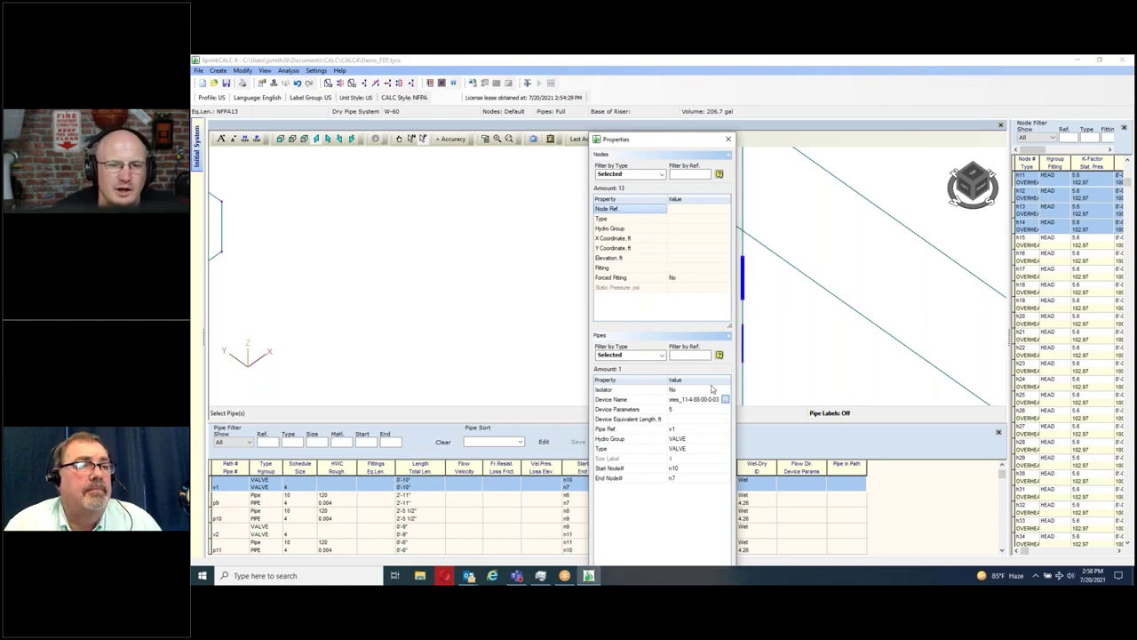
click(725, 399)
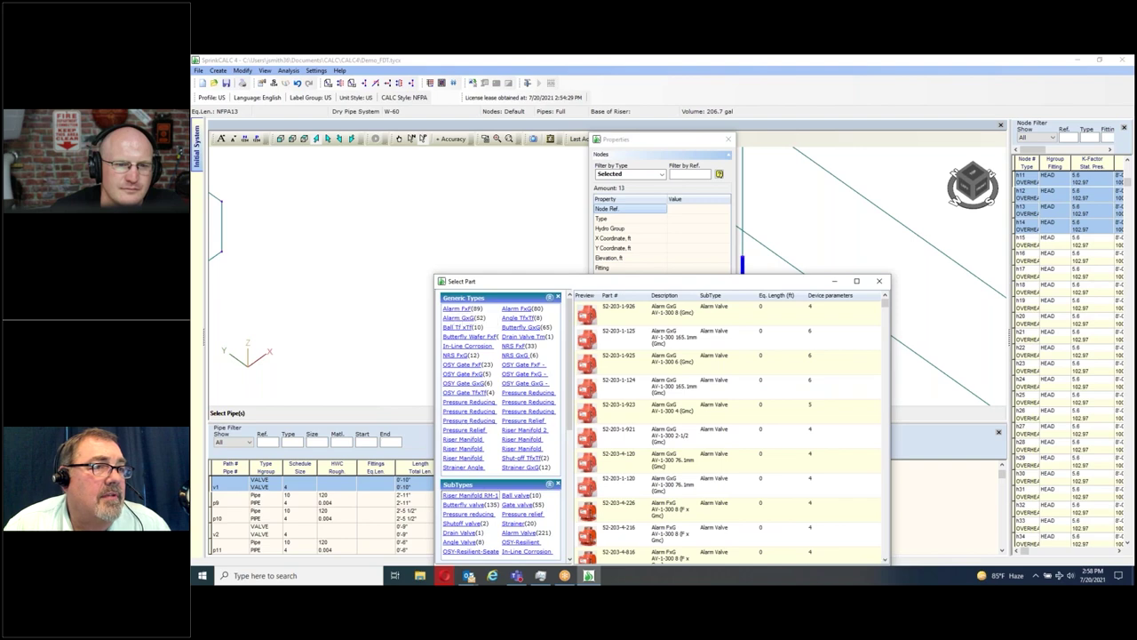
- Browse the part catalogue, filtering to Alarm GxG valves and then clearing the filter
click(463, 317)
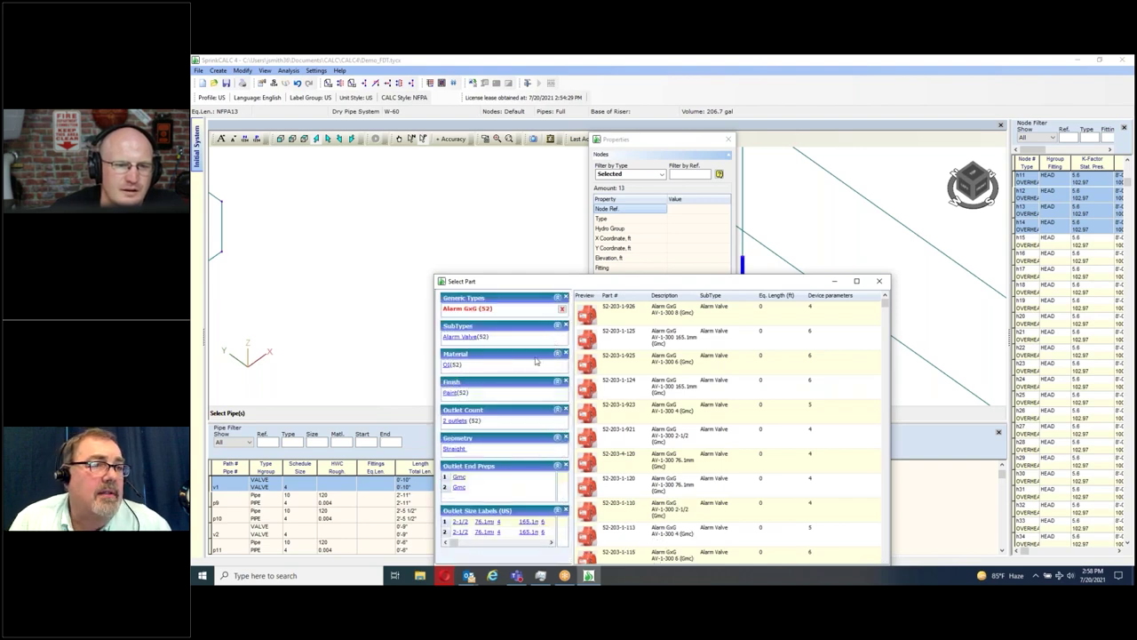
drag(611, 281, 556, 136)
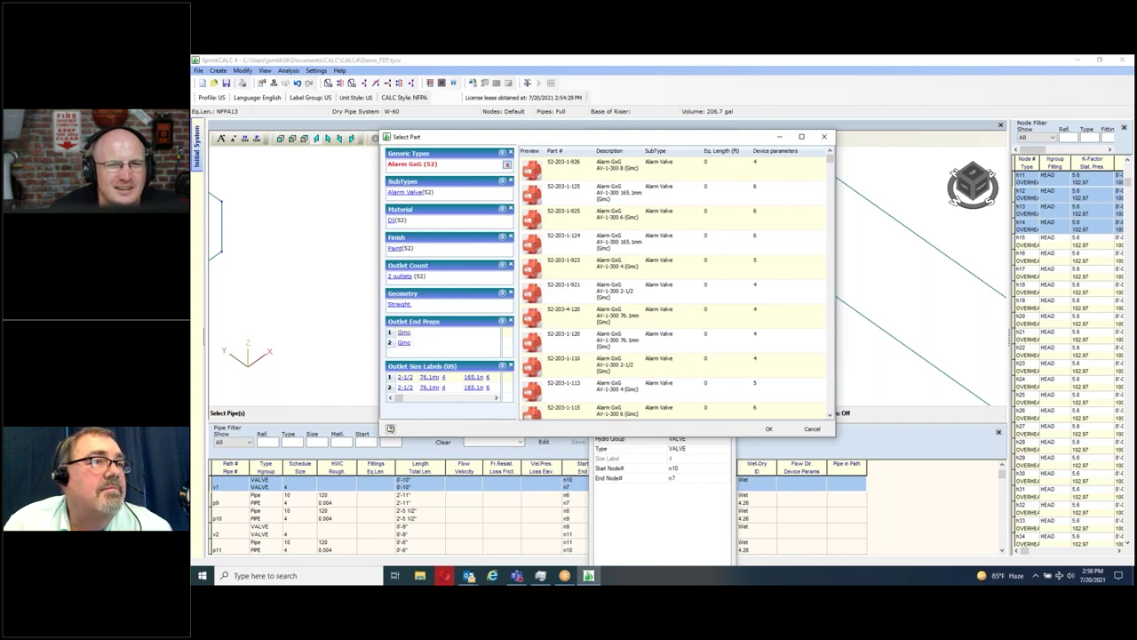
click(509, 166)
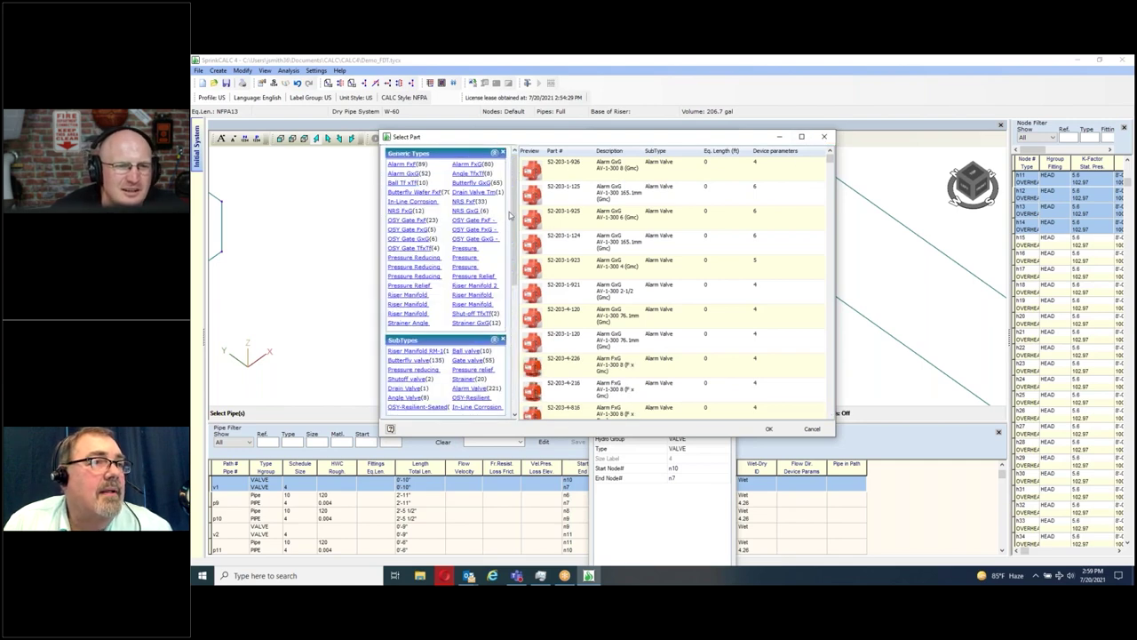
click(513, 368)
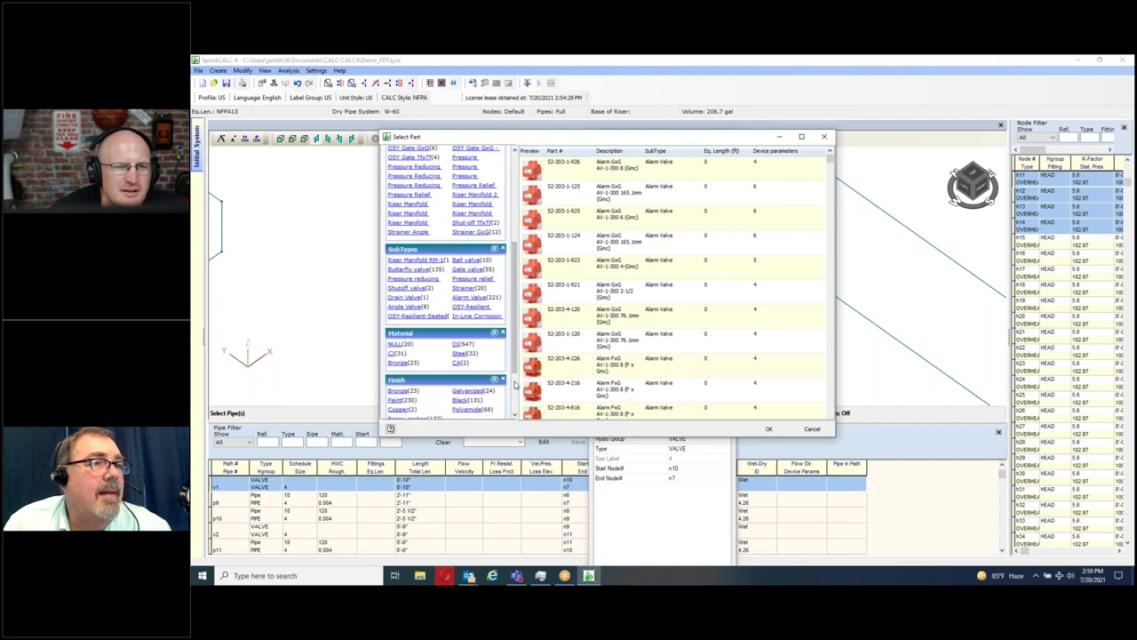
click(513, 384)
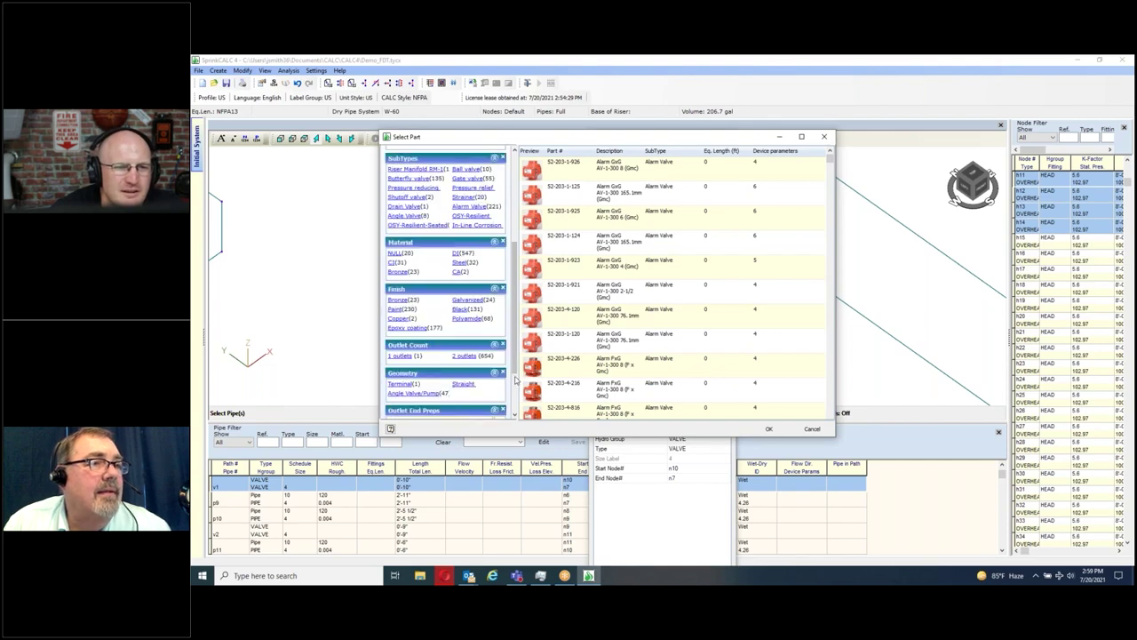
click(513, 395)
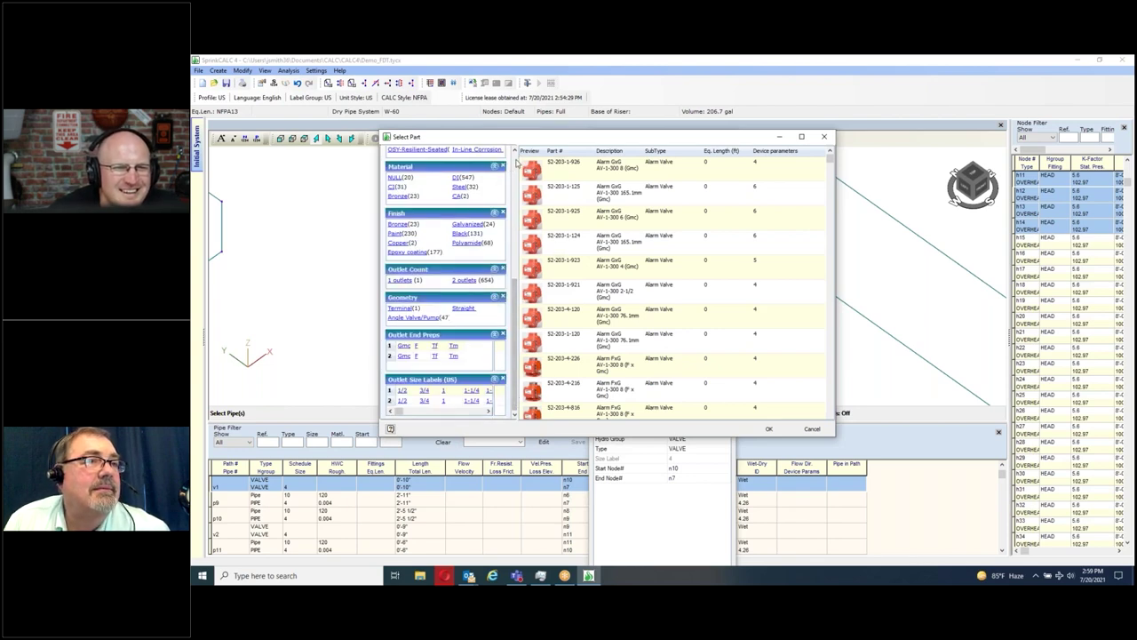
scroll(517, 160, up, 10)
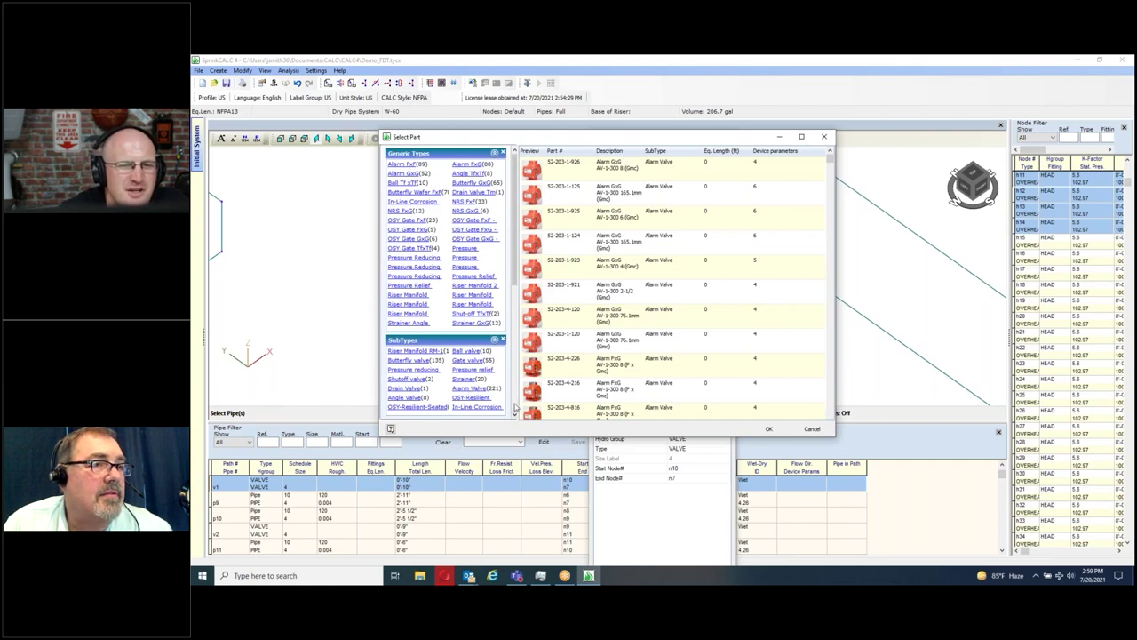
scroll(514, 407, down, 3)
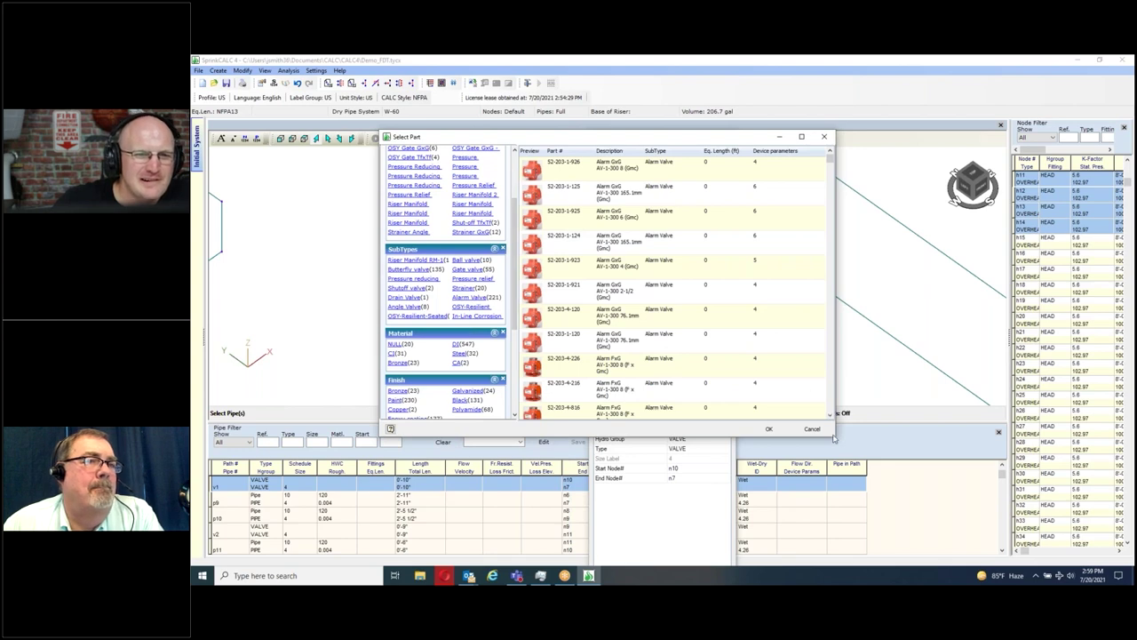
- Enlarge the catalogue window, then close it without choosing a part
drag(835, 437, 932, 531)
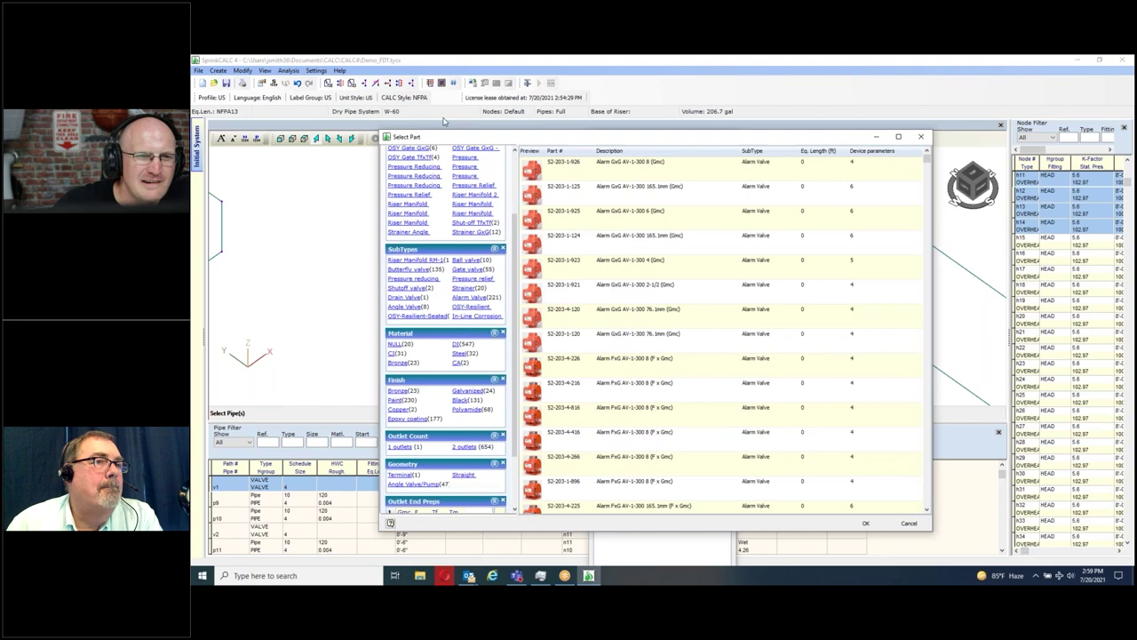
drag(429, 132, 430, 79)
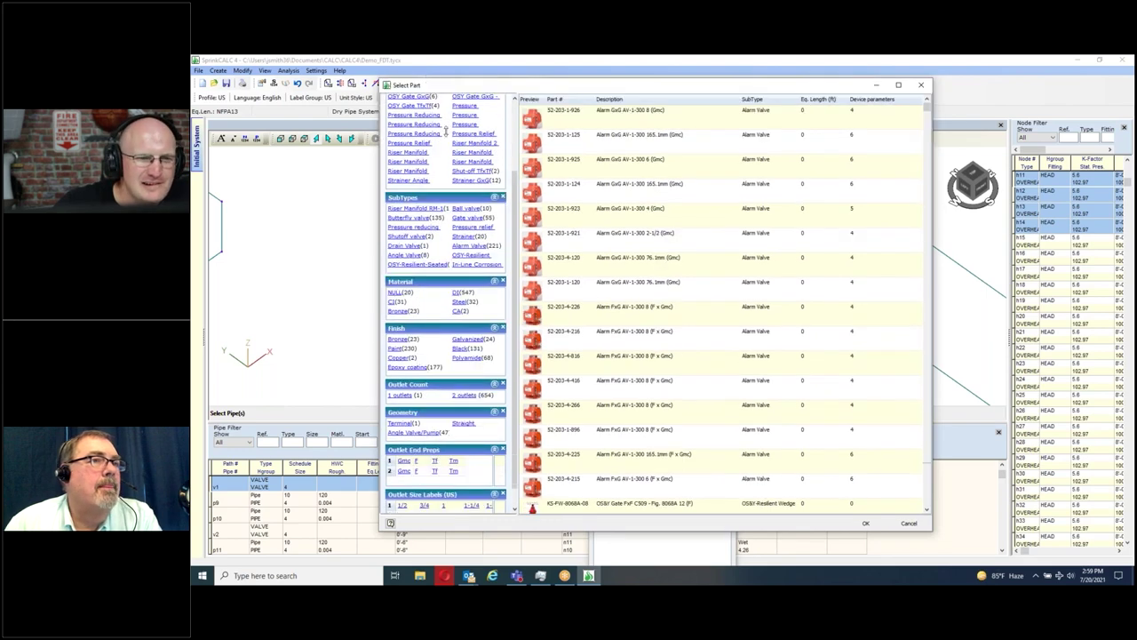
click(921, 85)
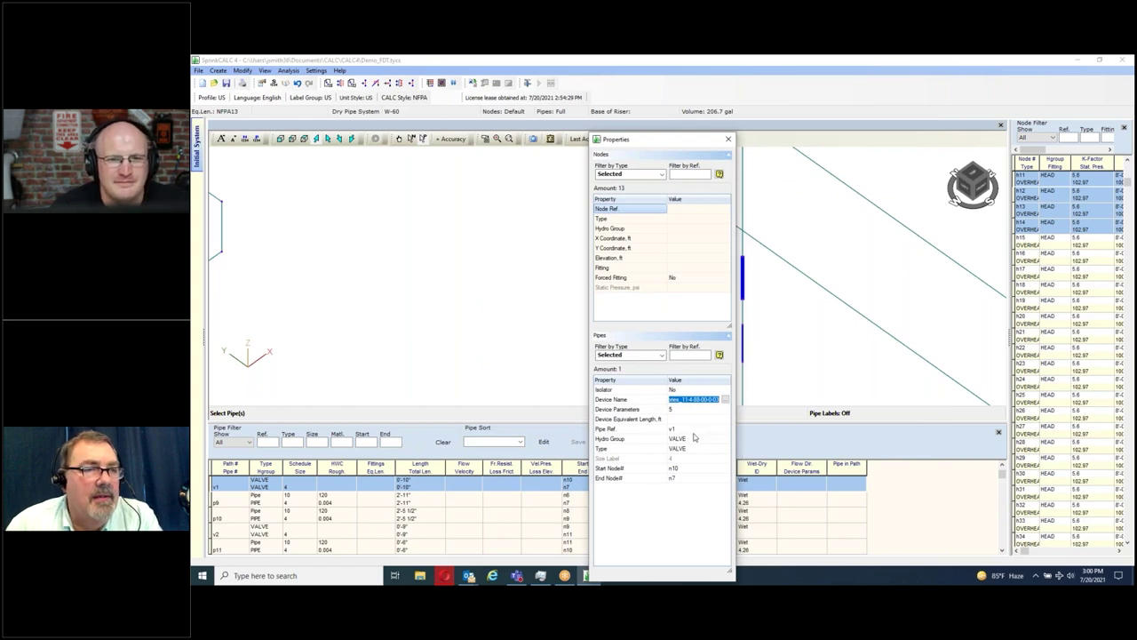
- Set valve v1's Hydro Group to DPV and its device to 52-312-1930 DPV GxG DPV-1 3 (Gmc)
click(704, 440)
click(707, 439)
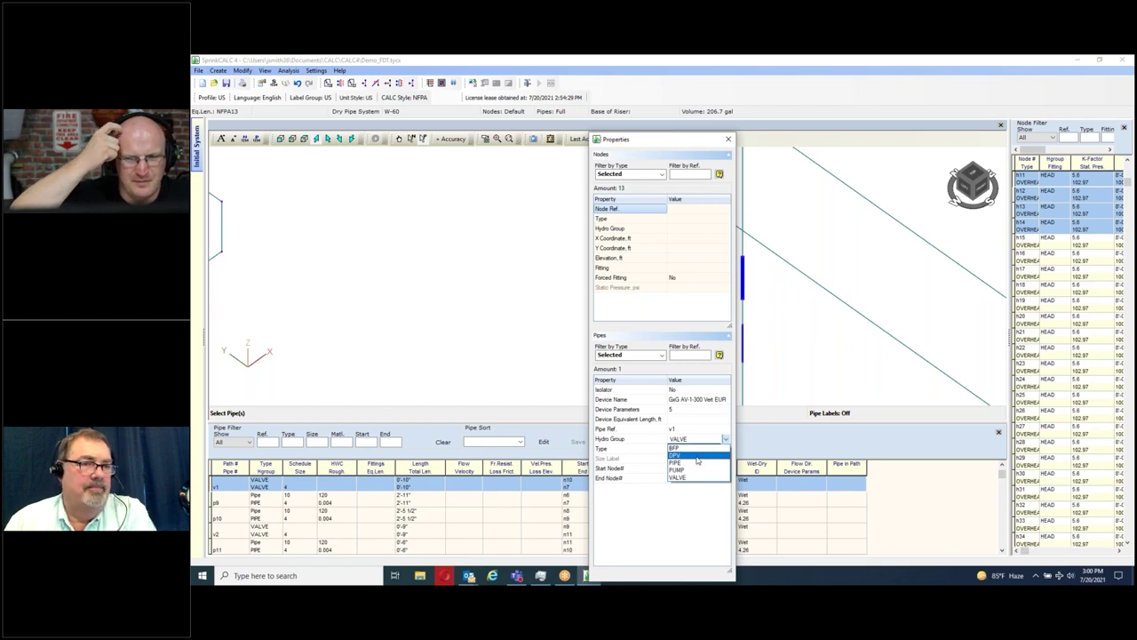
click(692, 456)
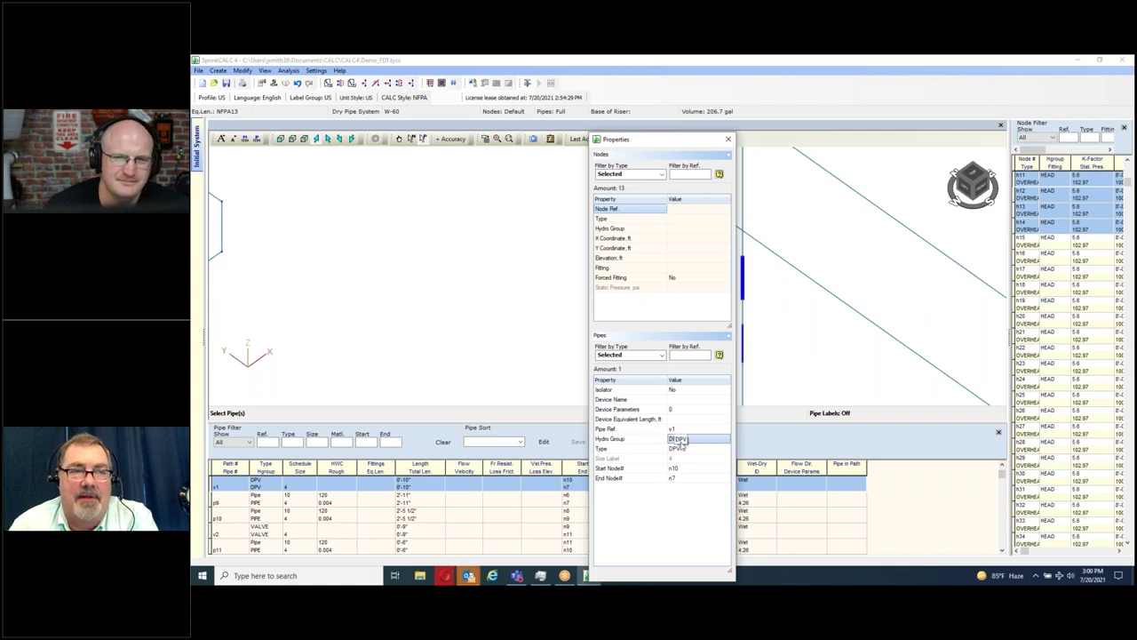
click(701, 401)
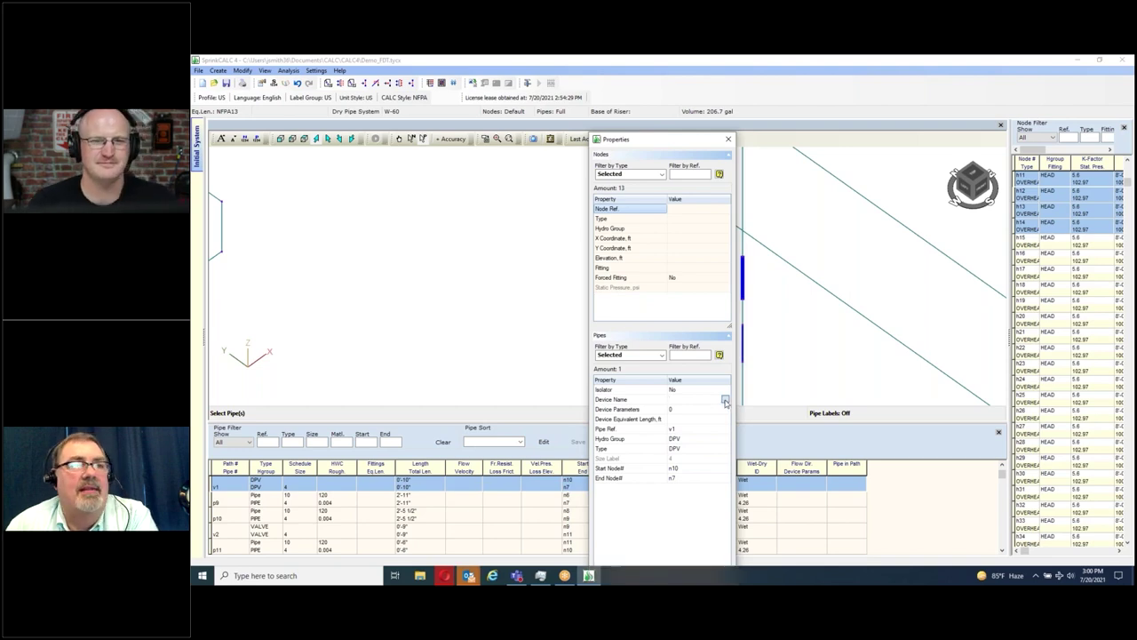
click(724, 398)
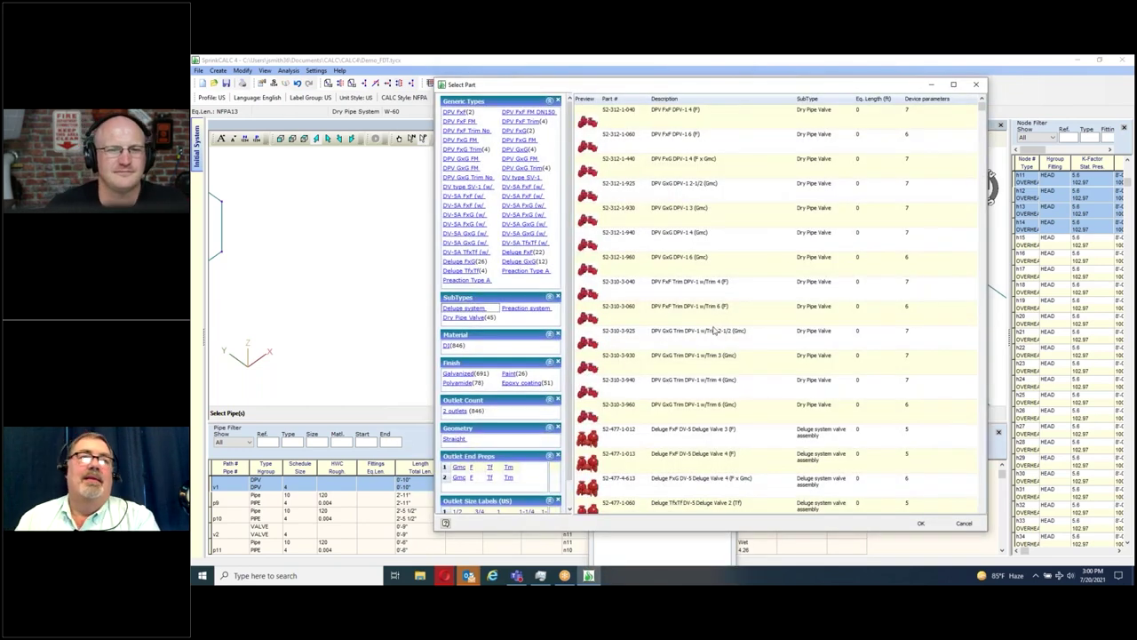
click(673, 212)
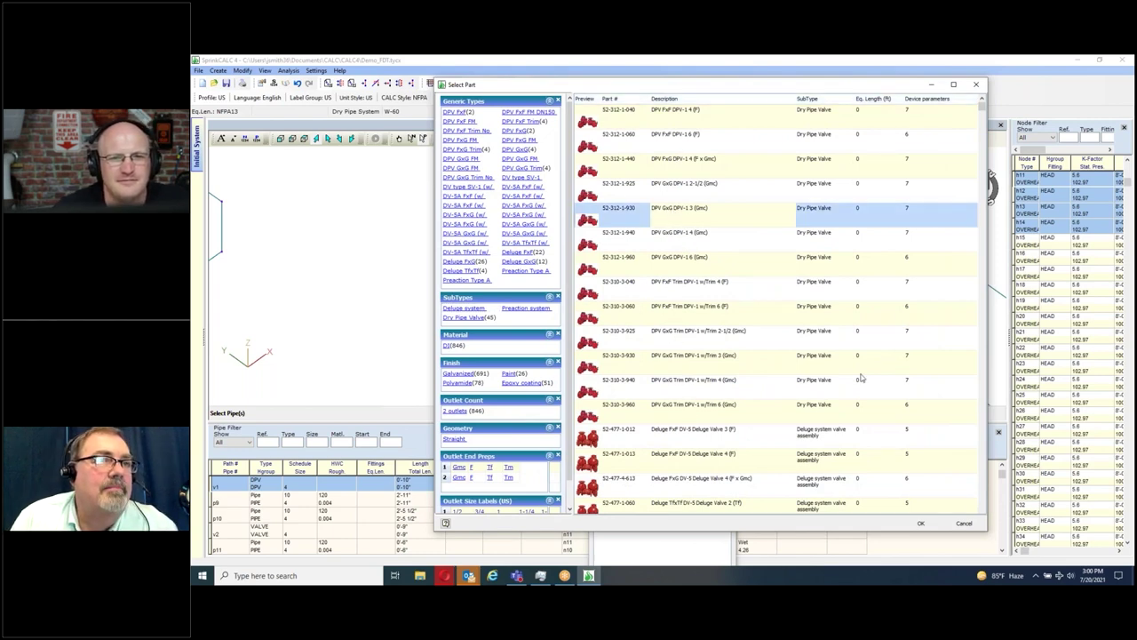
click(922, 523)
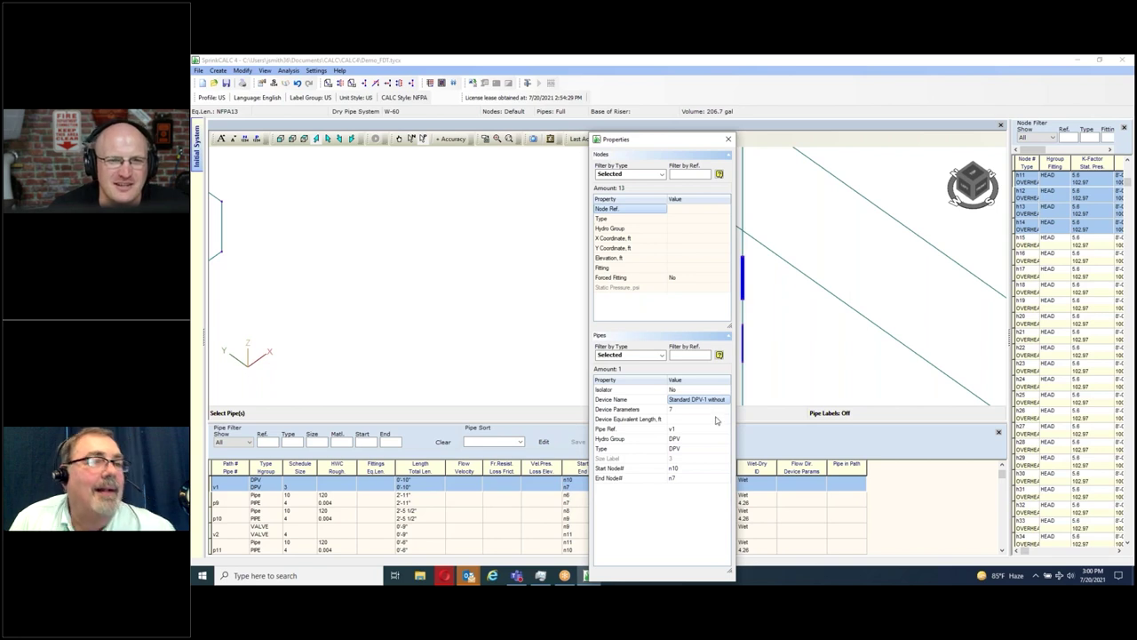
click(705, 409)
- Enter a Differential Trip Ratio of 5.5 in the DPV-1 valve's Device Parameters
click(726, 411)
drag(642, 298, 412, 176)
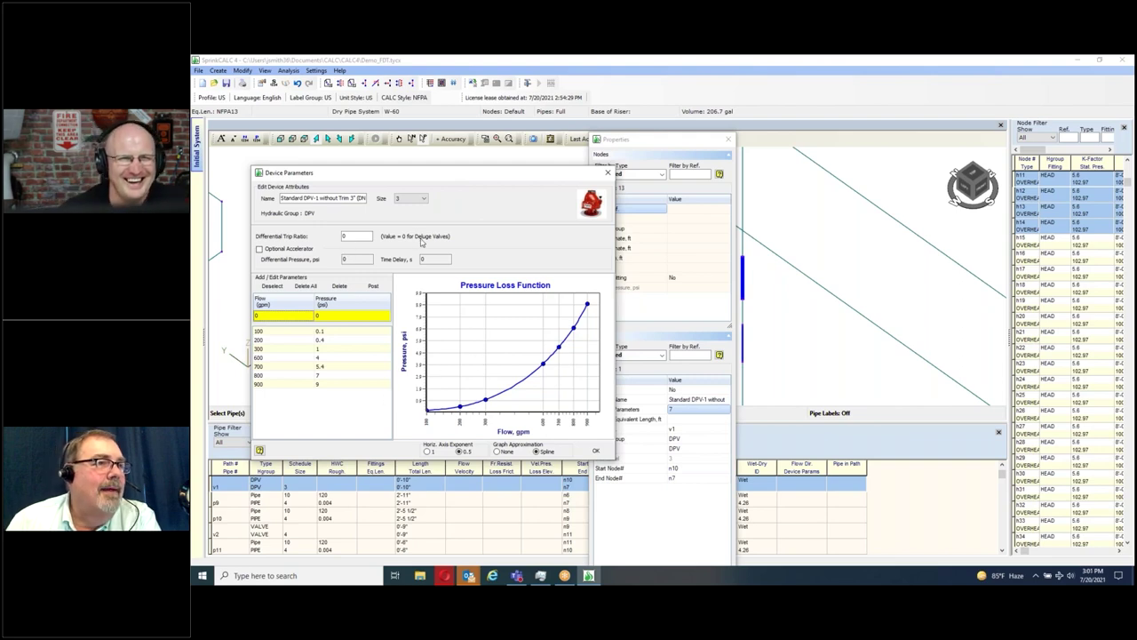
drag(351, 236, 321, 234)
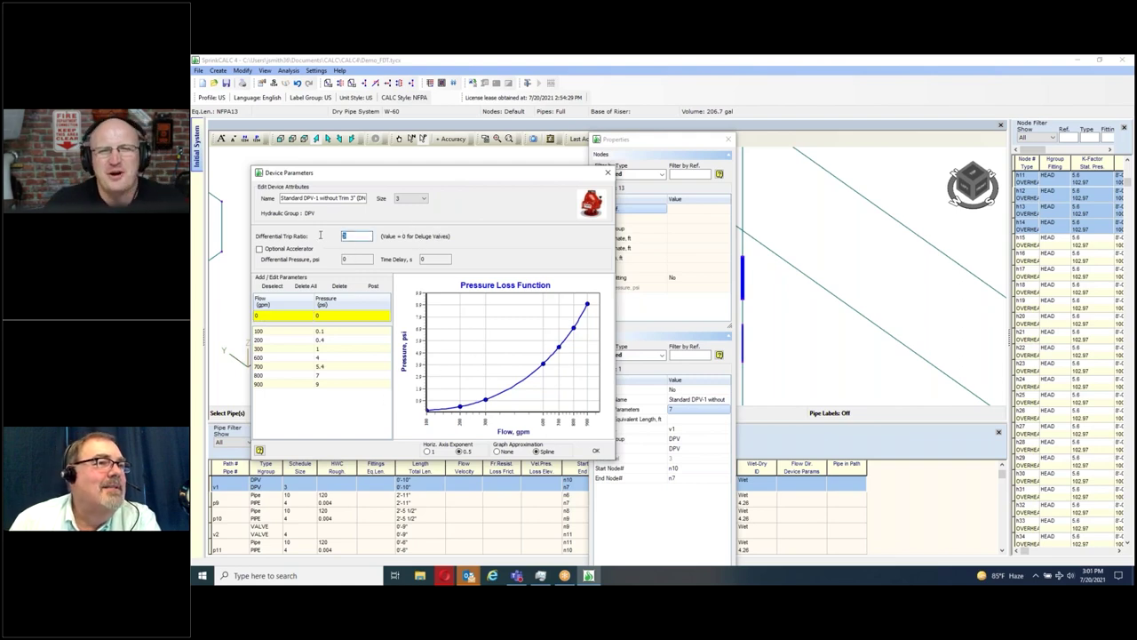
text(5.5)
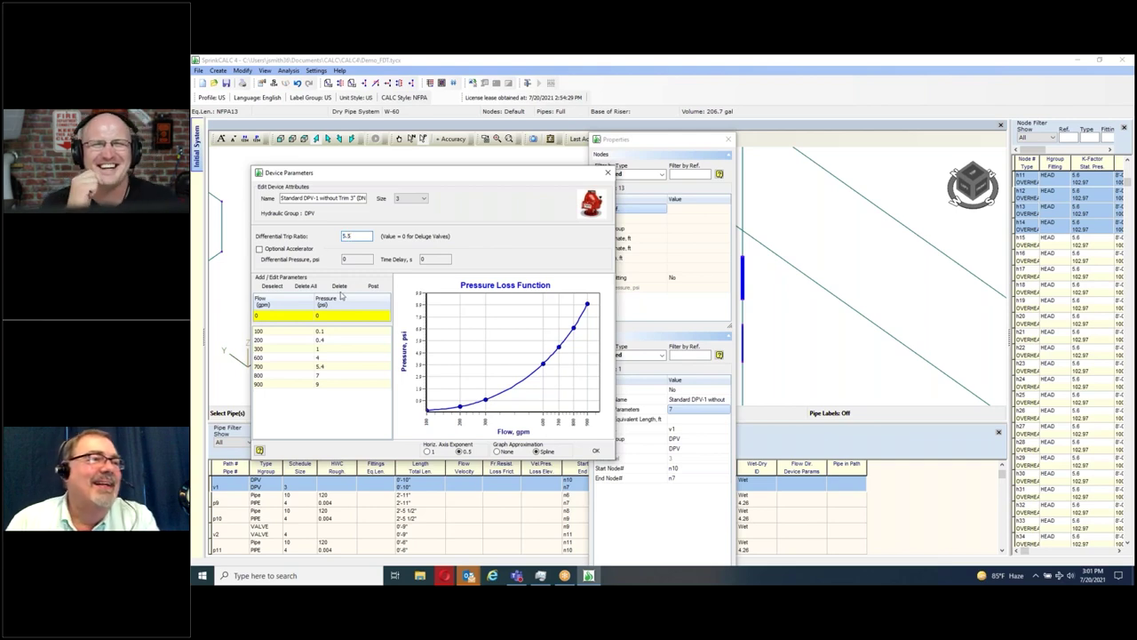
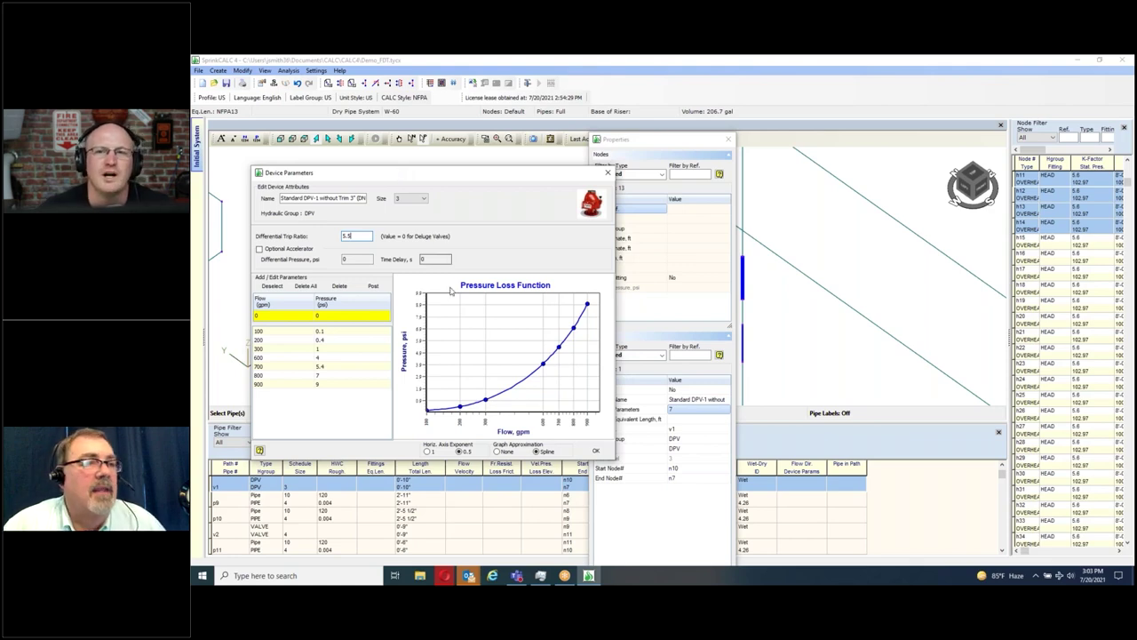
- Accept the dry pipe valve's device parameters and move the Properties window aside
click(595, 452)
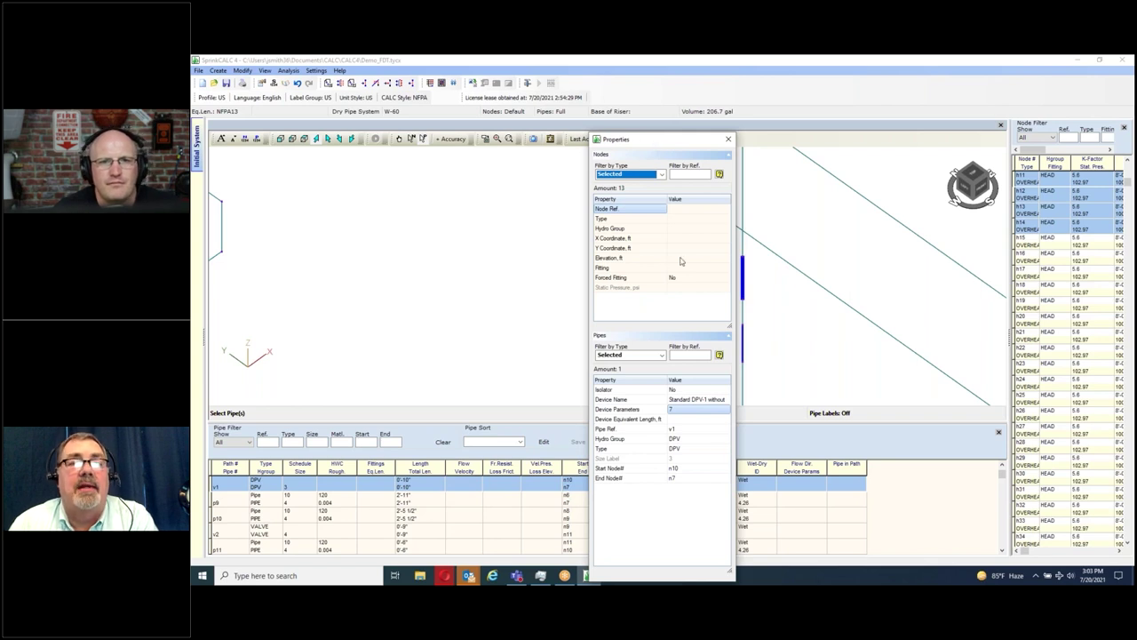
drag(663, 147, 620, 118)
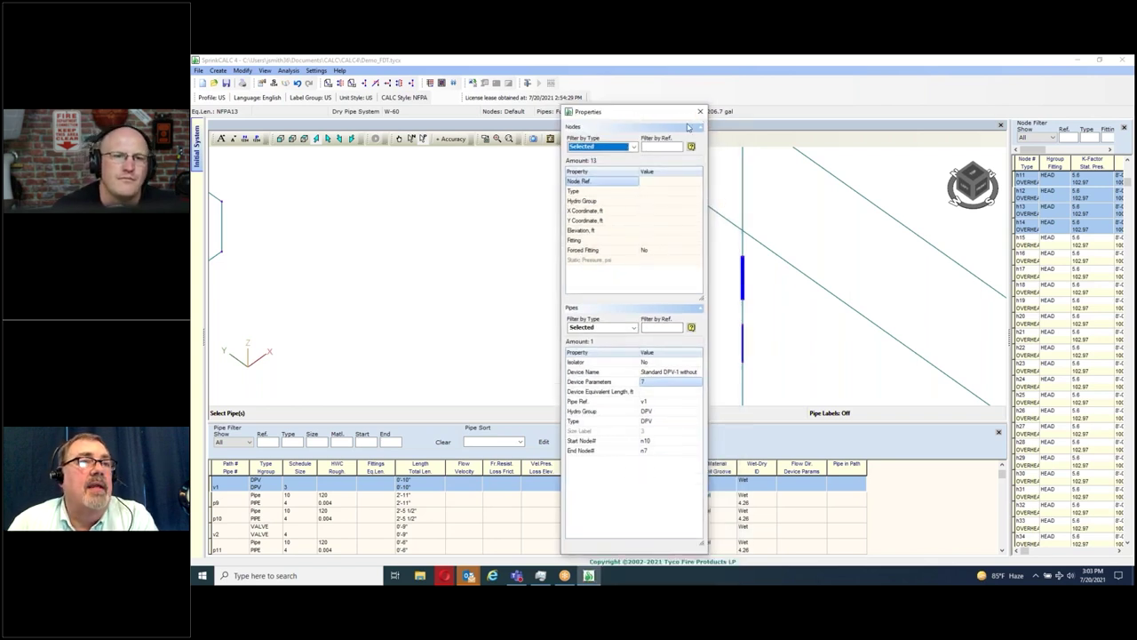
- Close the dry pipe valve pipe's Properties window
click(701, 113)
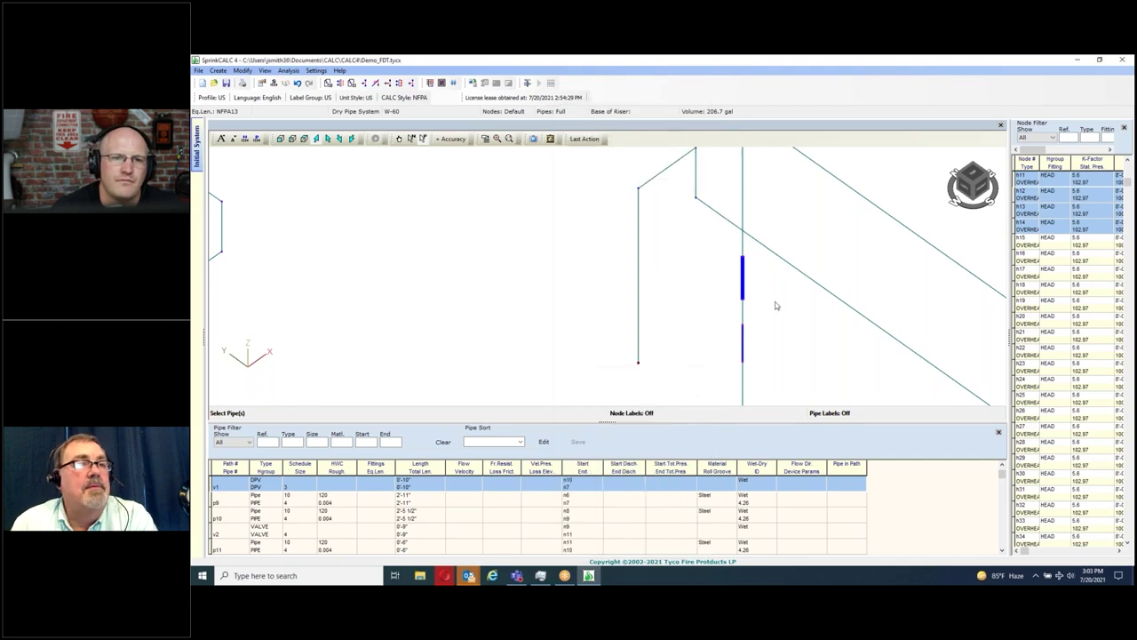
scroll(716, 245, down, 5)
scroll(716, 245, down, 3)
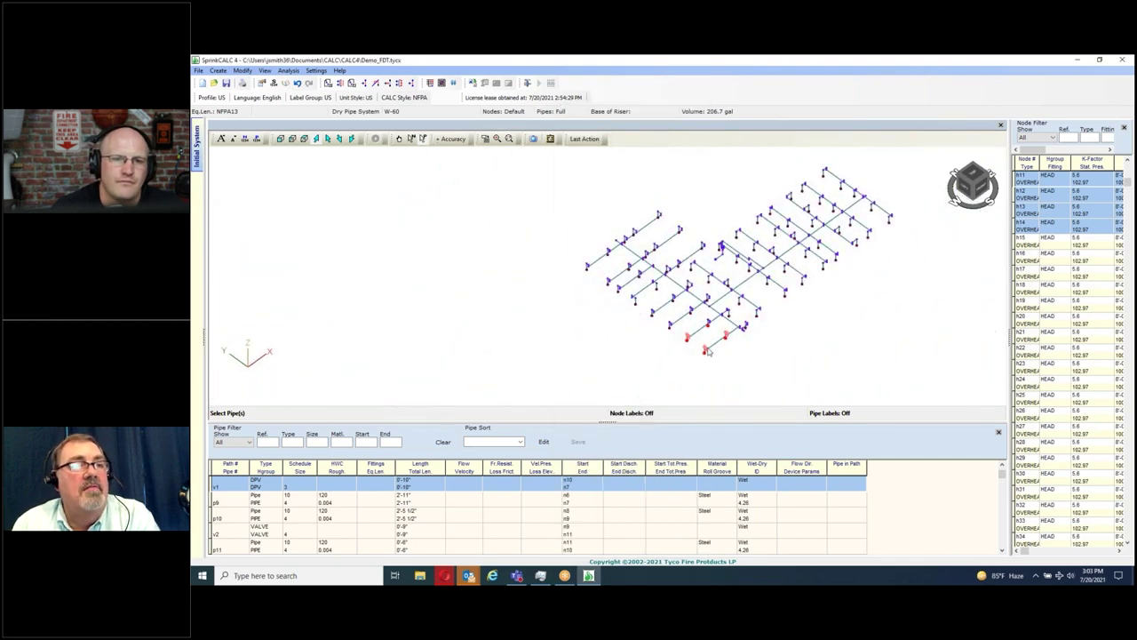
scroll(733, 351, up, 5)
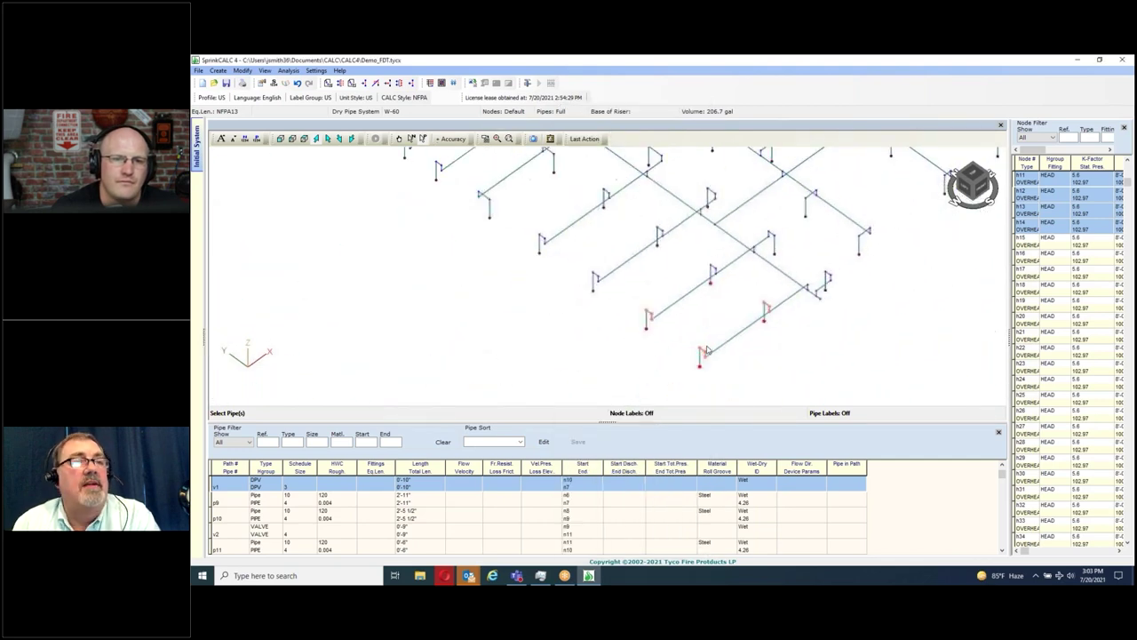
- Create Headset_1 with open heads h11–h14 and bring up its Time Calculations
click(473, 83)
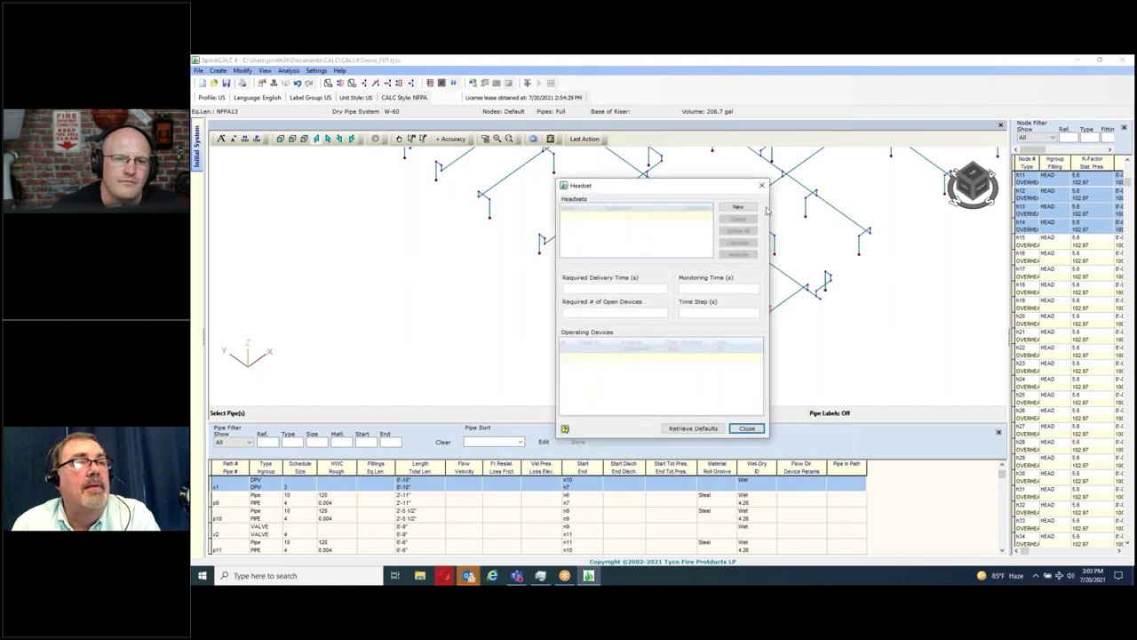
click(739, 208)
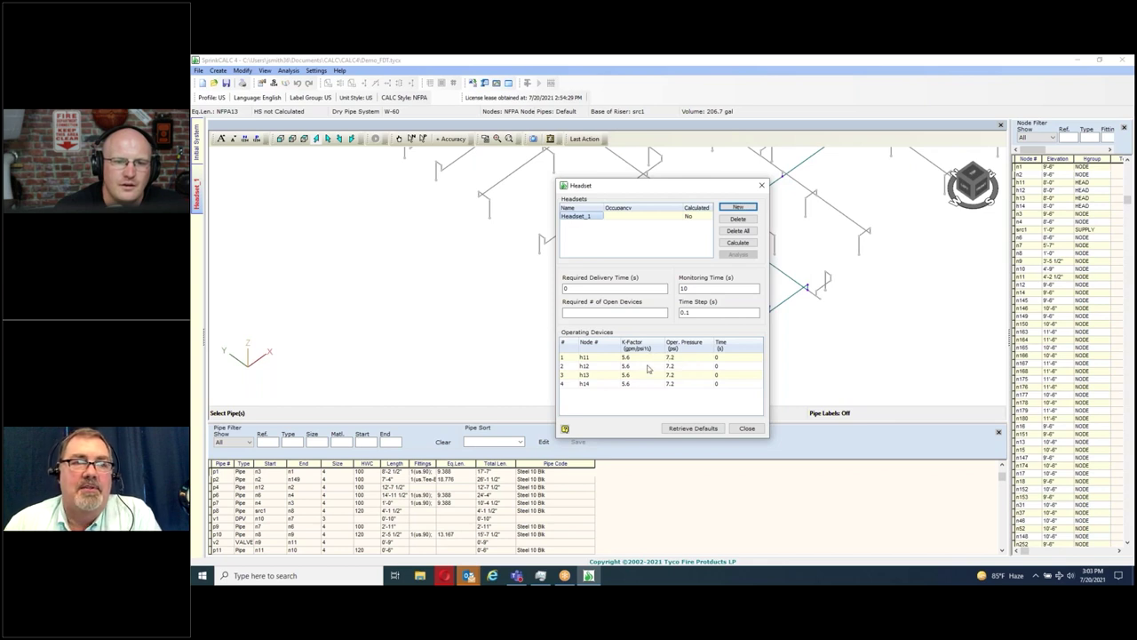
click(737, 244)
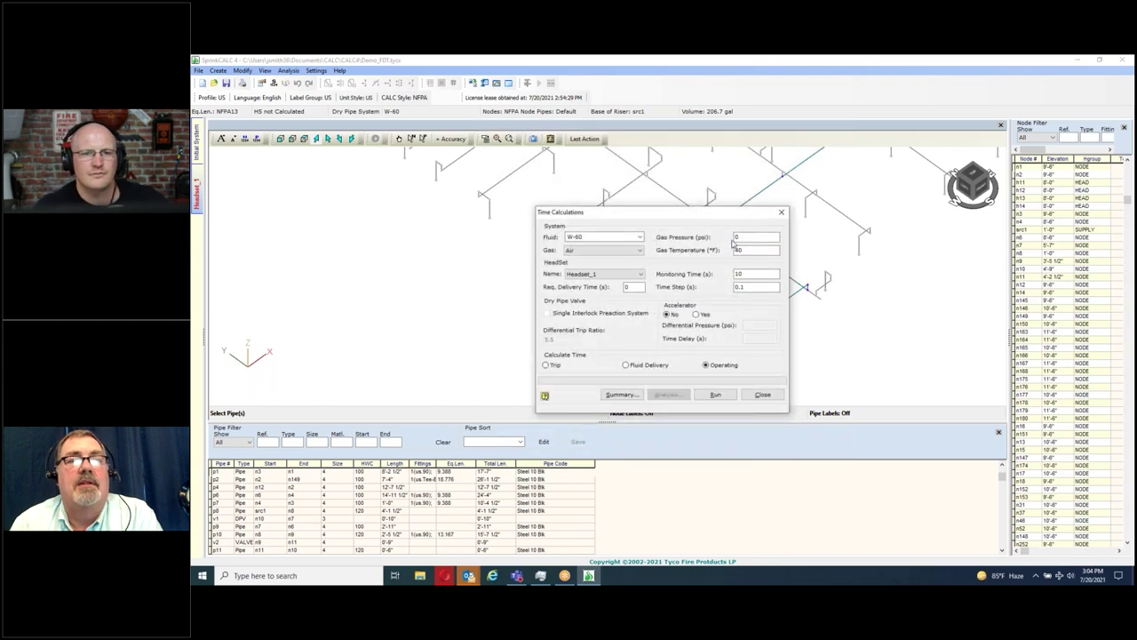
- Choose the Trip time calculation and select the 0 psi gas pressure value
click(545, 366)
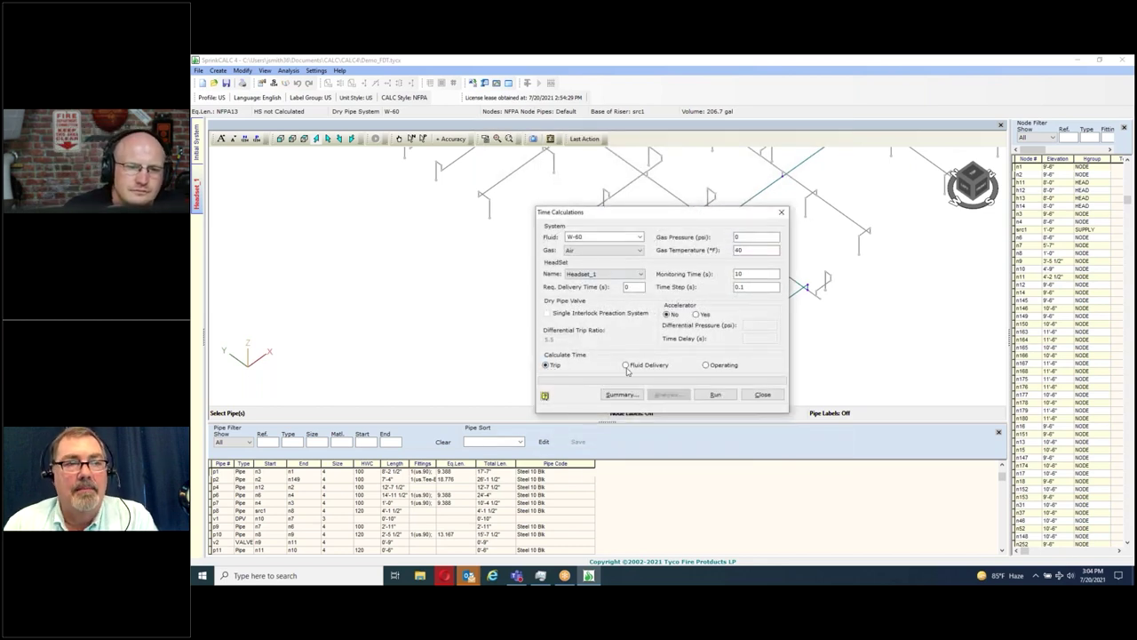
click(627, 365)
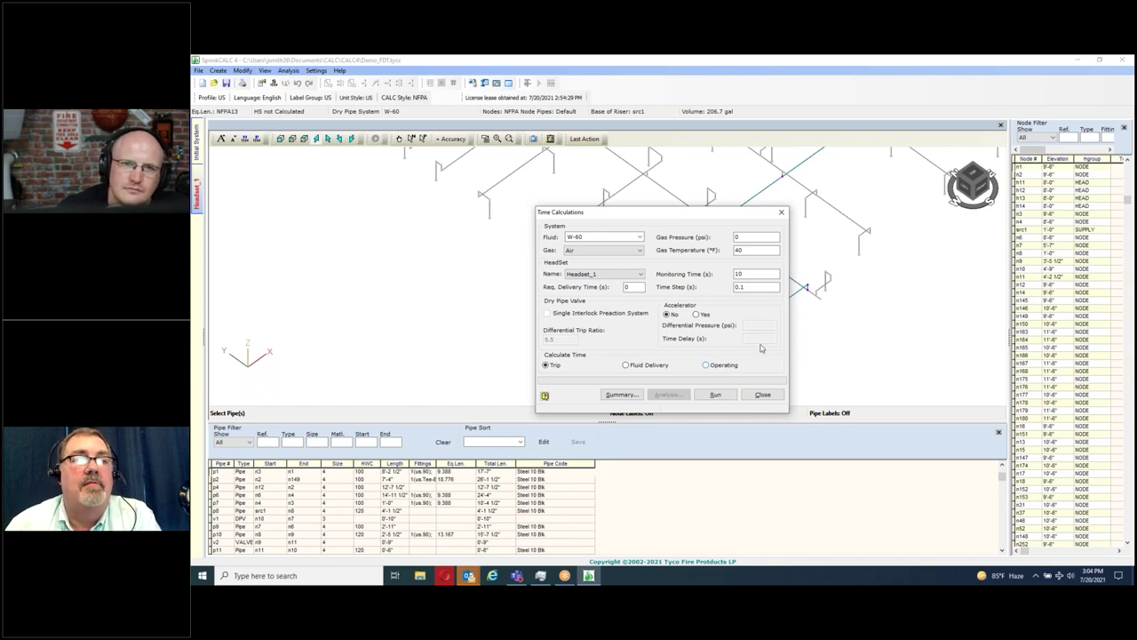
click(746, 237)
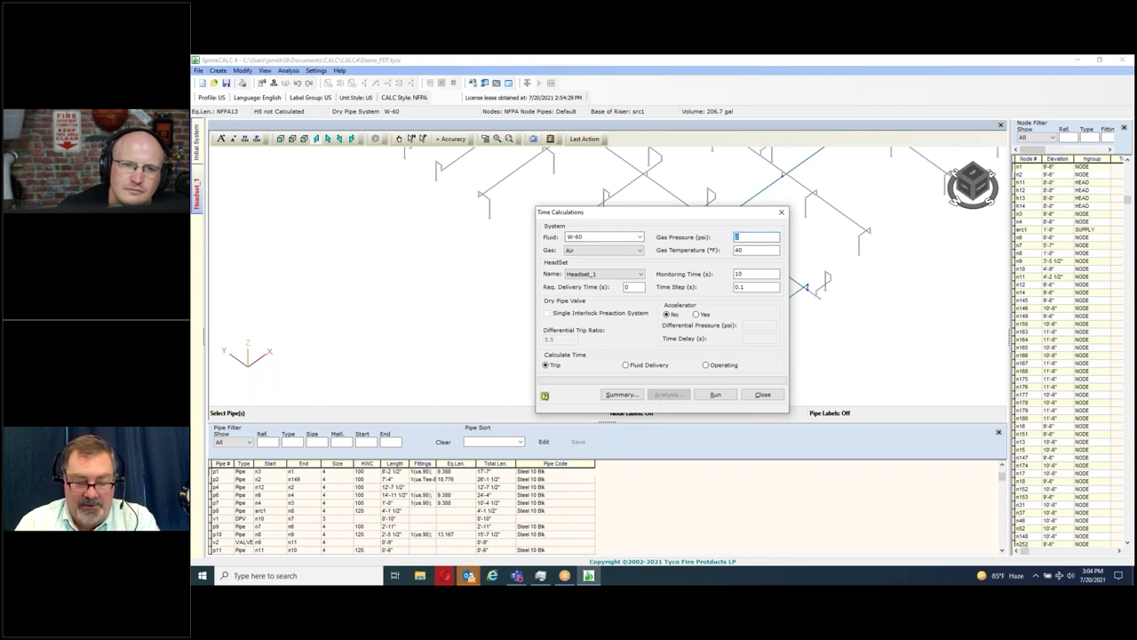
- Enter 15 psi gas pressure and run the trip calculation, which reports pressure too low
text(15)
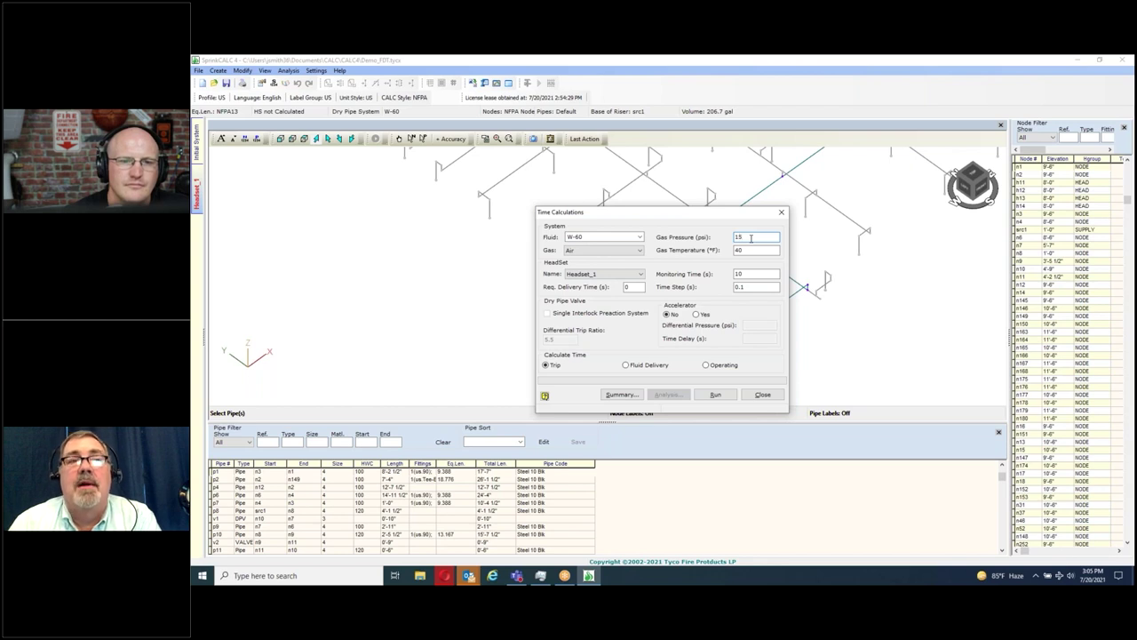
key(Tab)
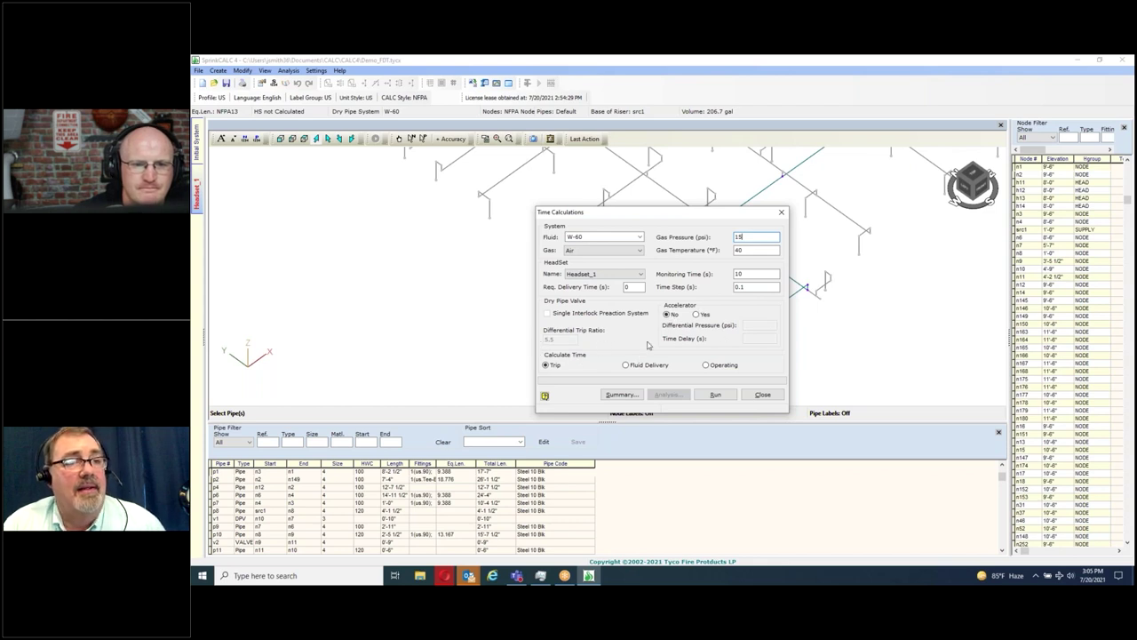
click(715, 393)
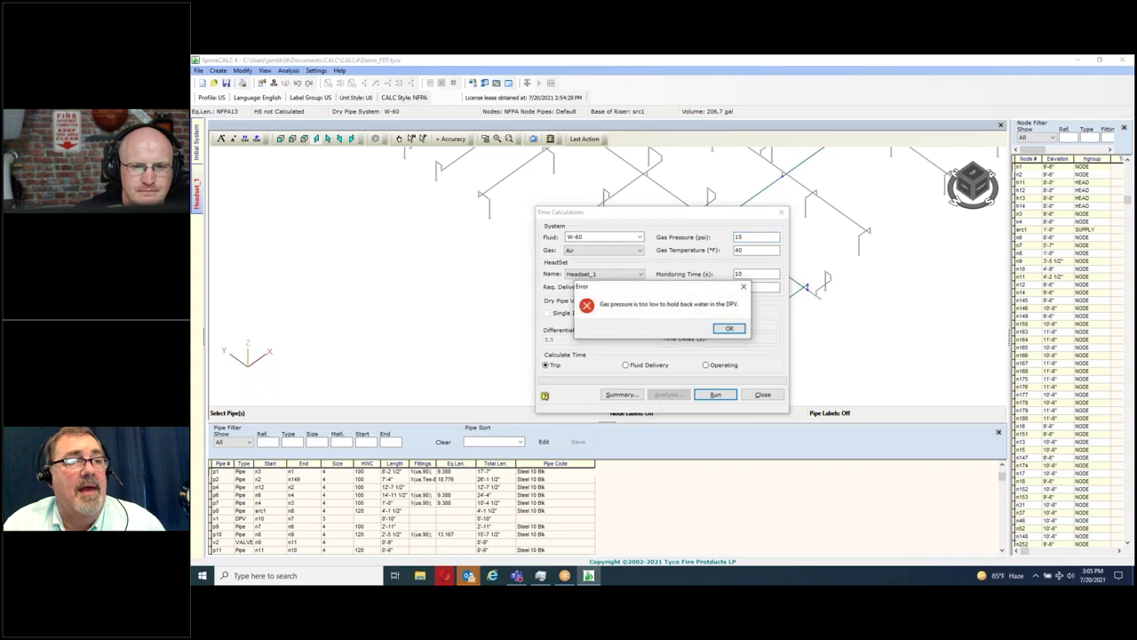
- Raise the gas pressure to 25 psi and rerun the trip calculation successfully
click(728, 328)
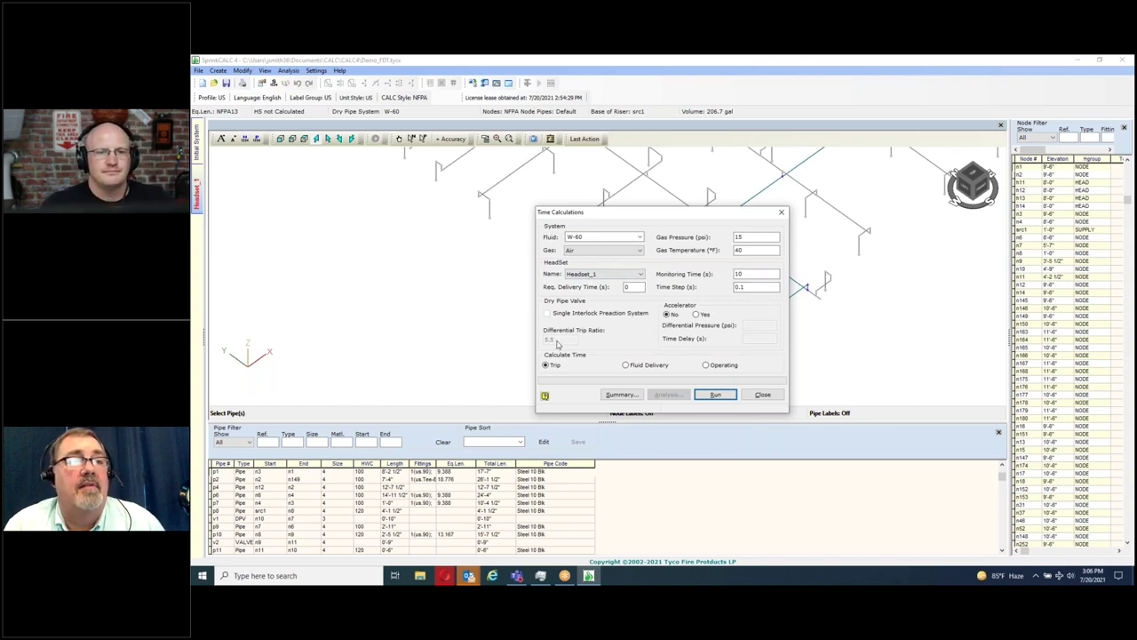
double_click(738, 237)
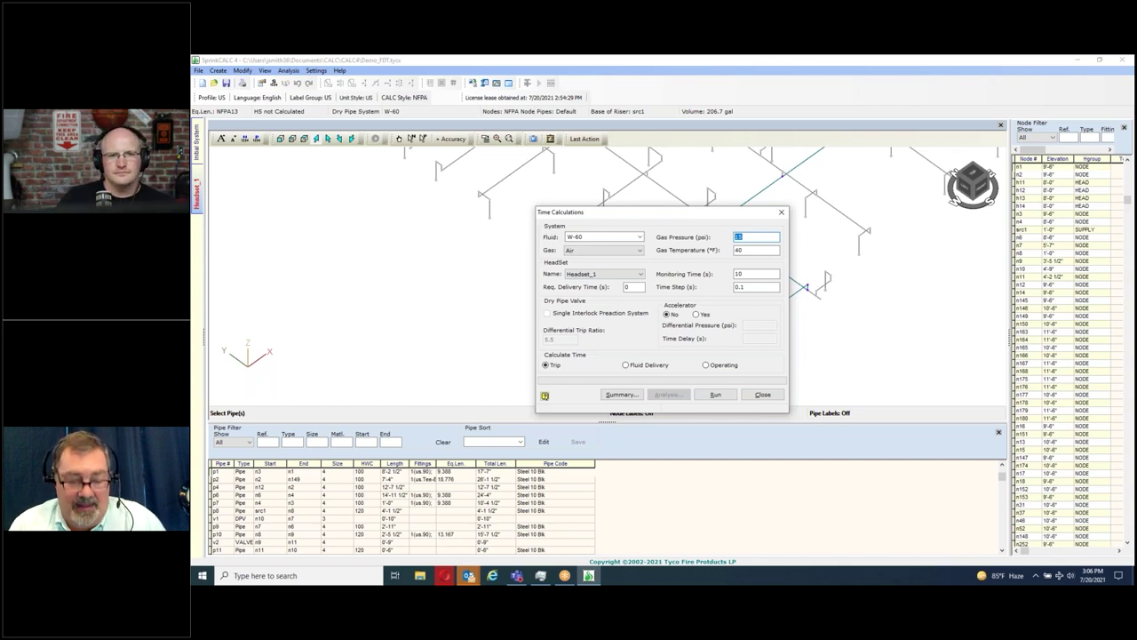
text(25)
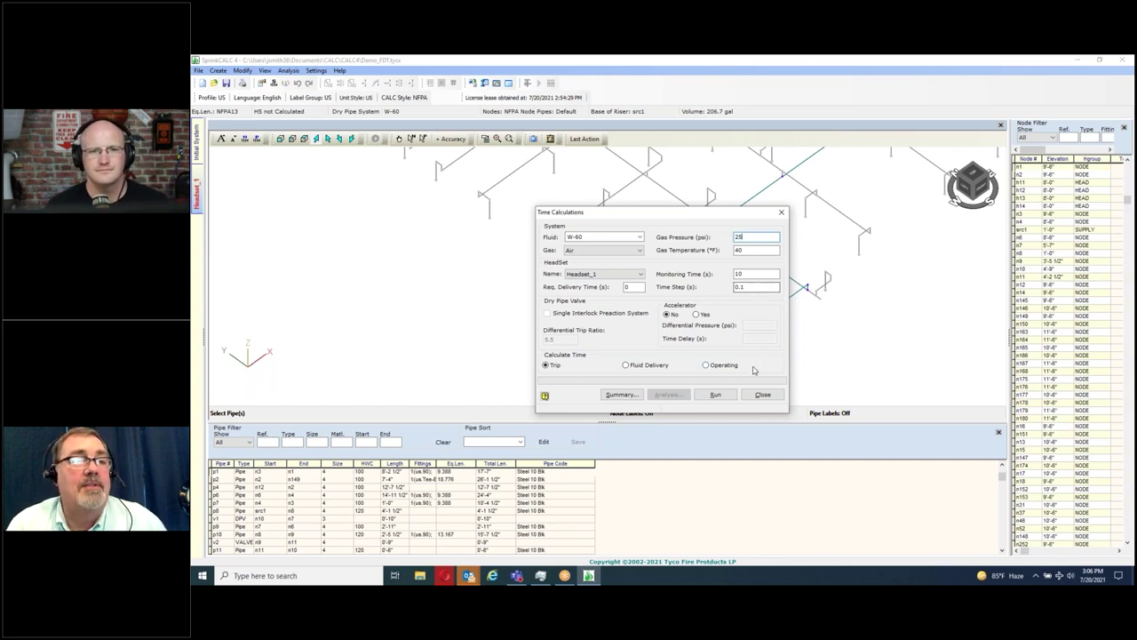
click(716, 396)
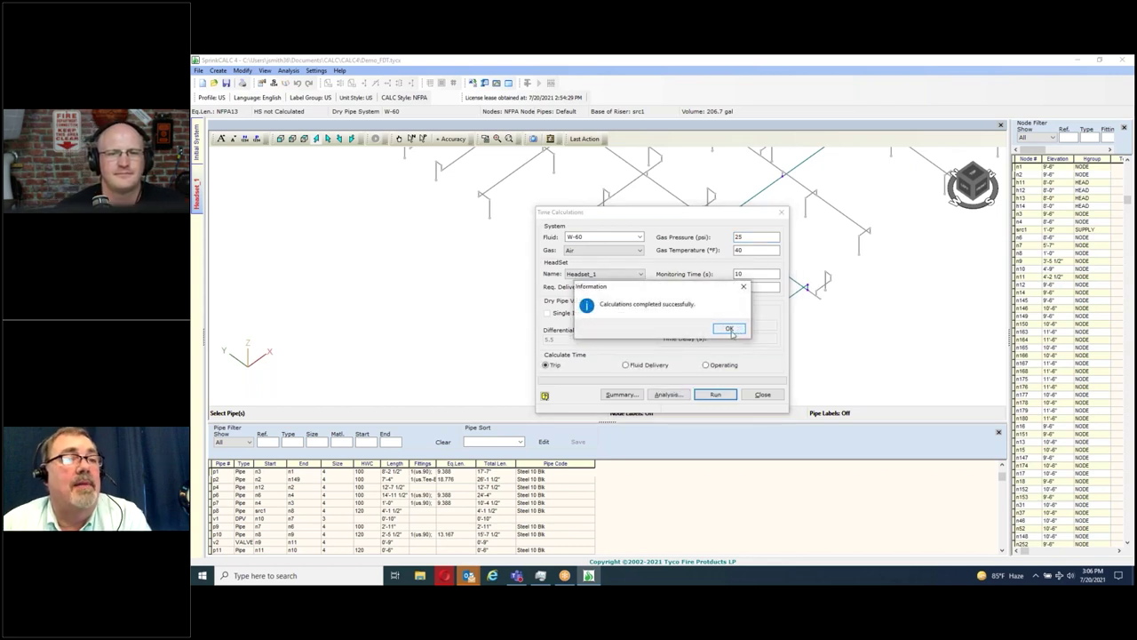
click(729, 330)
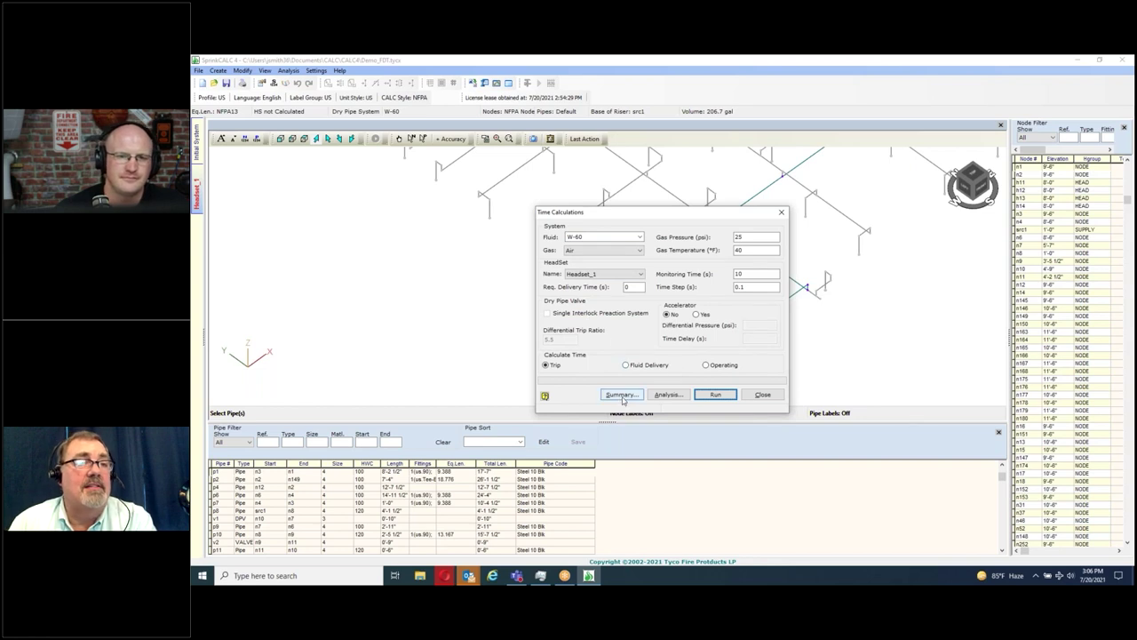
- Review the 1.7 s DPV trip time summary, then switch to Fluid Delivery
click(621, 394)
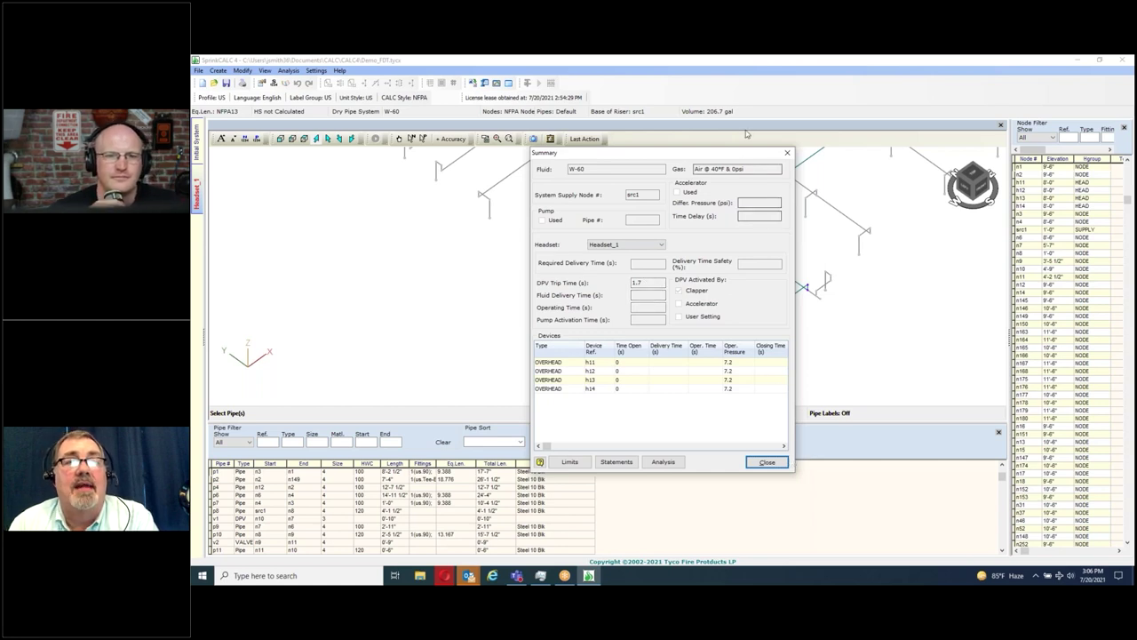
click(766, 463)
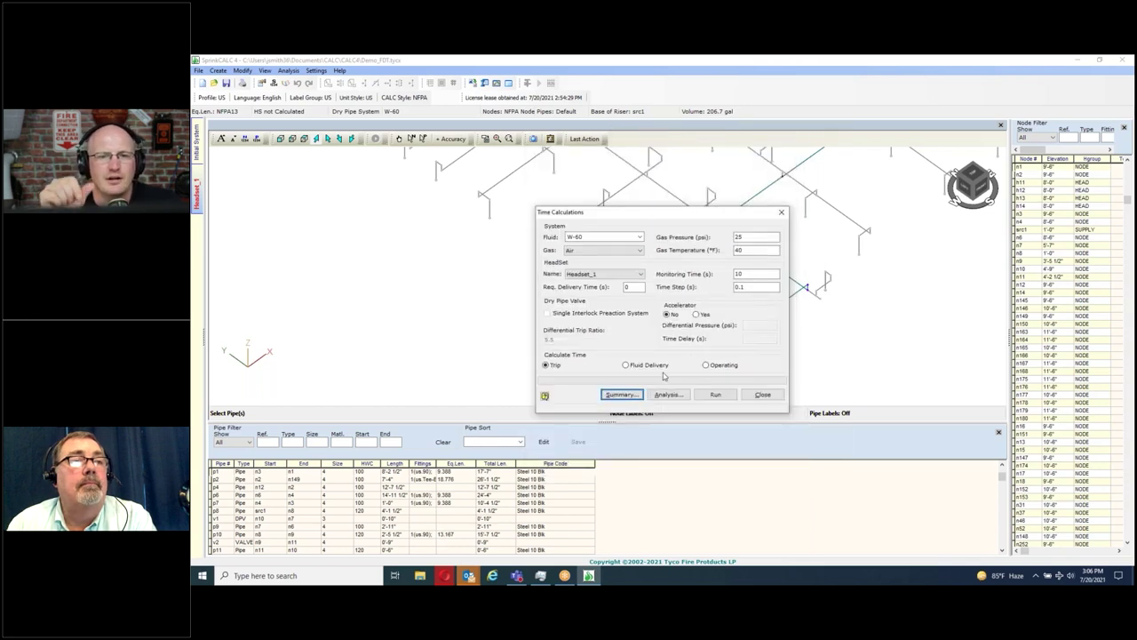
click(626, 365)
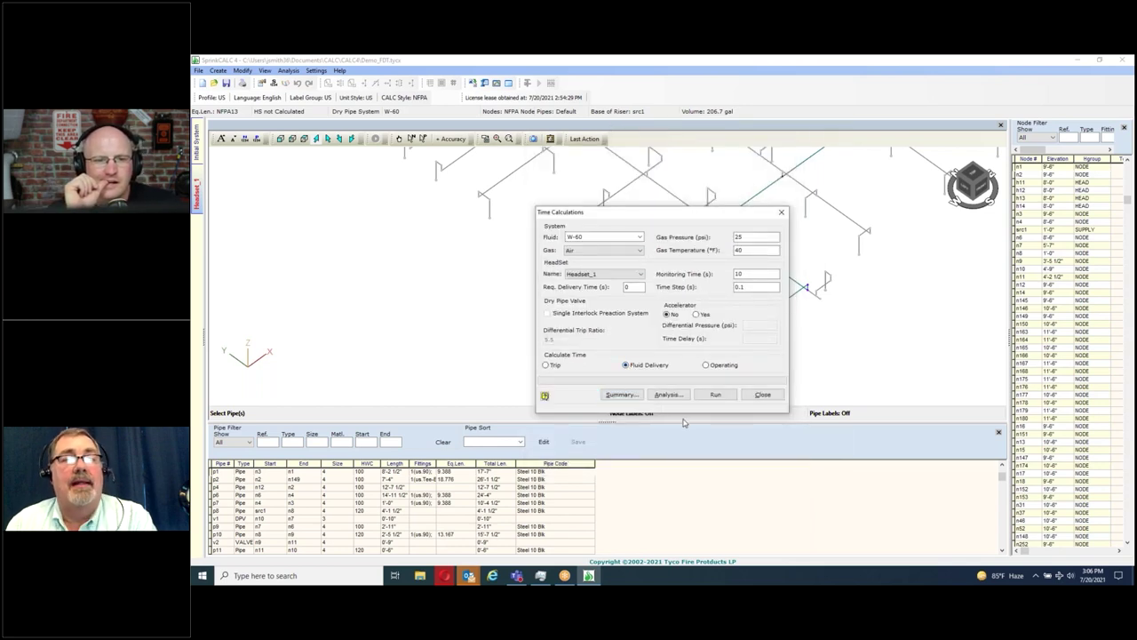
- Run the fluid delivery calculation and show its summary: 7.503 s at h13
click(715, 393)
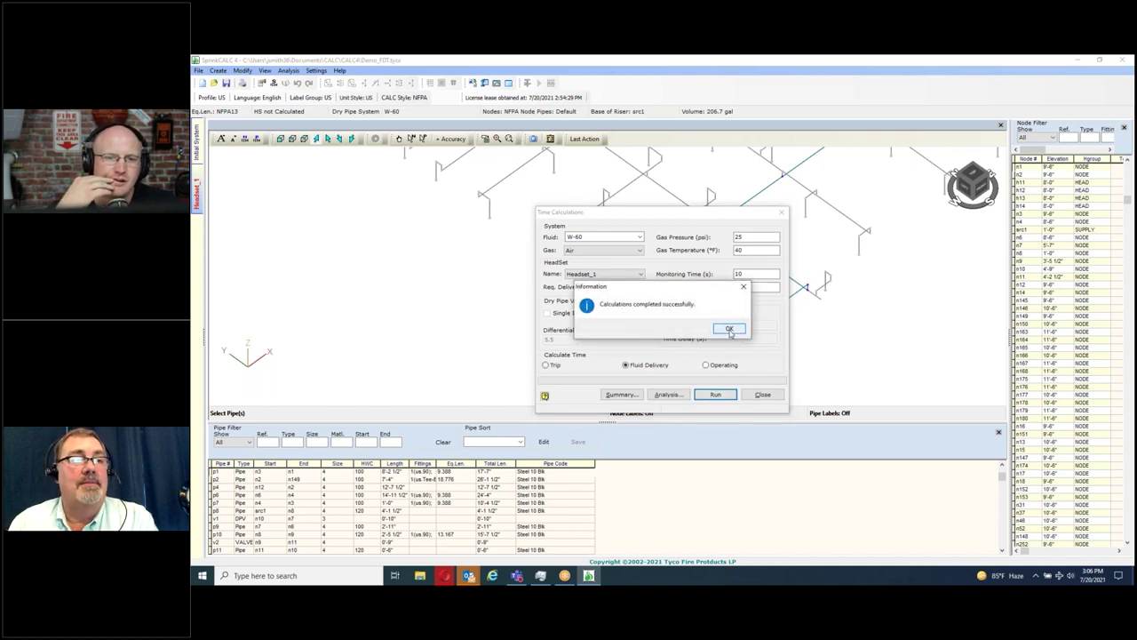
click(730, 327)
click(622, 395)
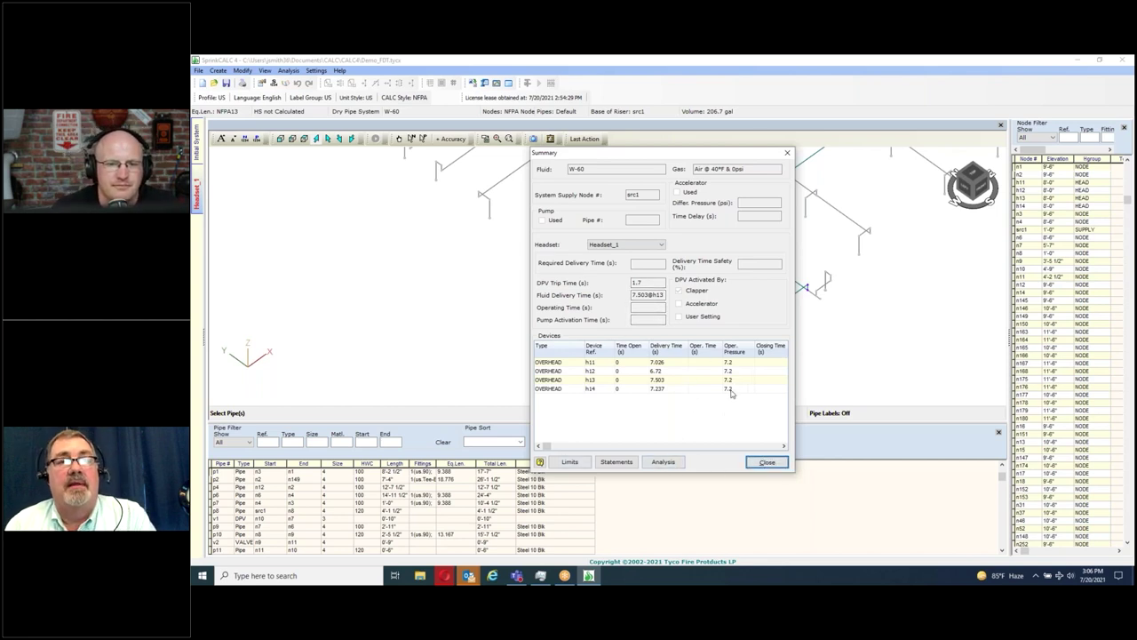
- View Headset_1's pressure and flow versus time graphs, then close them
click(663, 462)
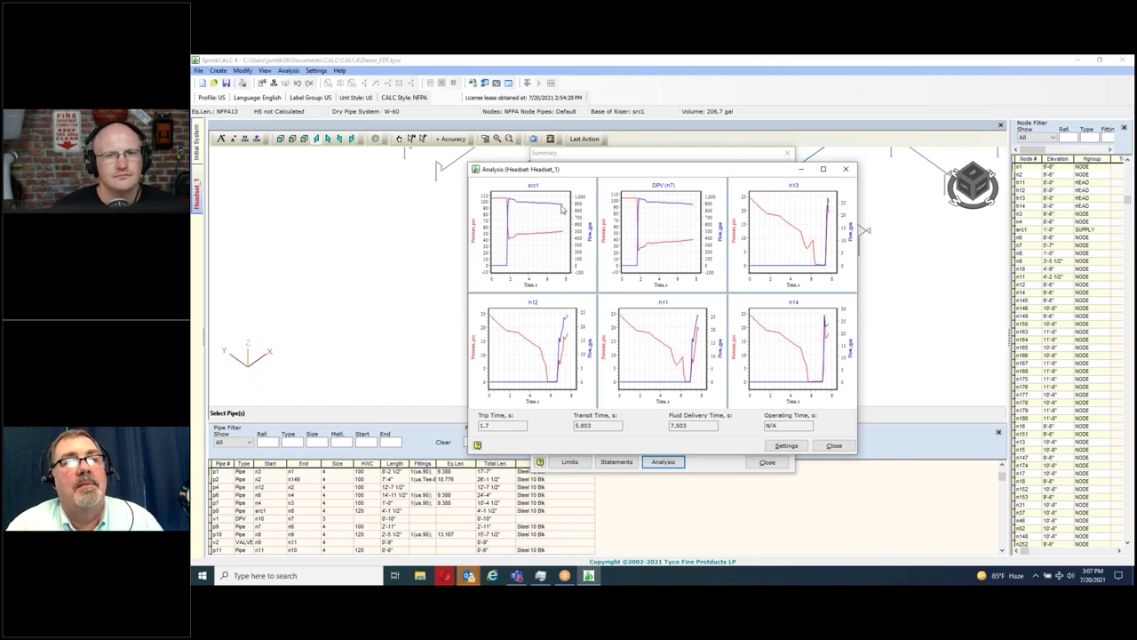
click(834, 446)
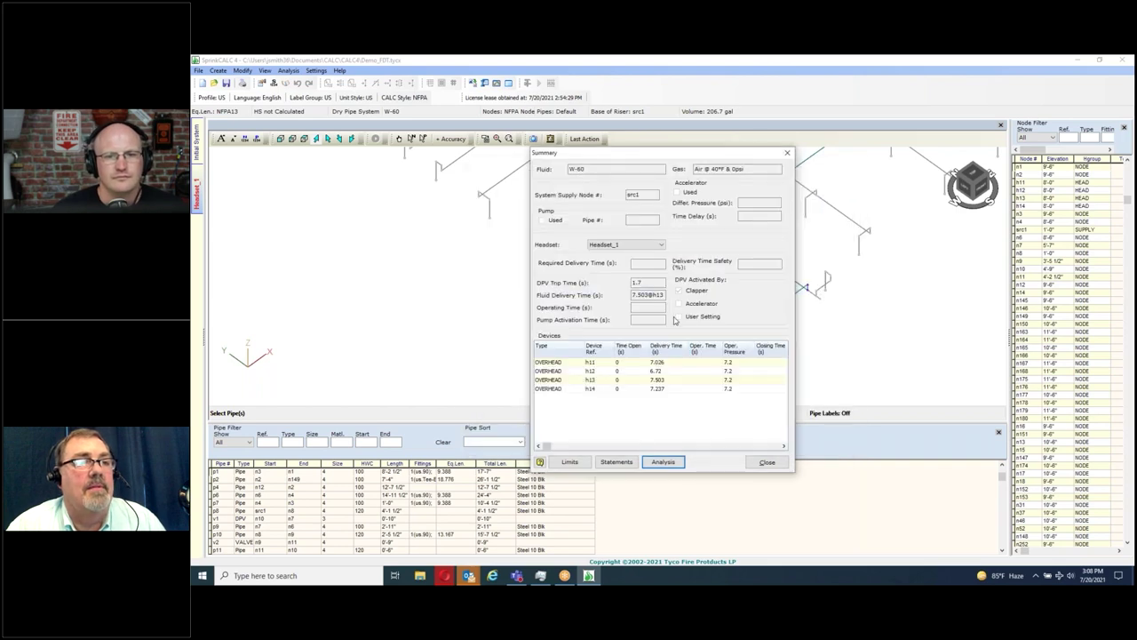
- Calculate the 7.551 s operating time, review its pressure and flow graphs, and close Time Calculations
click(766, 462)
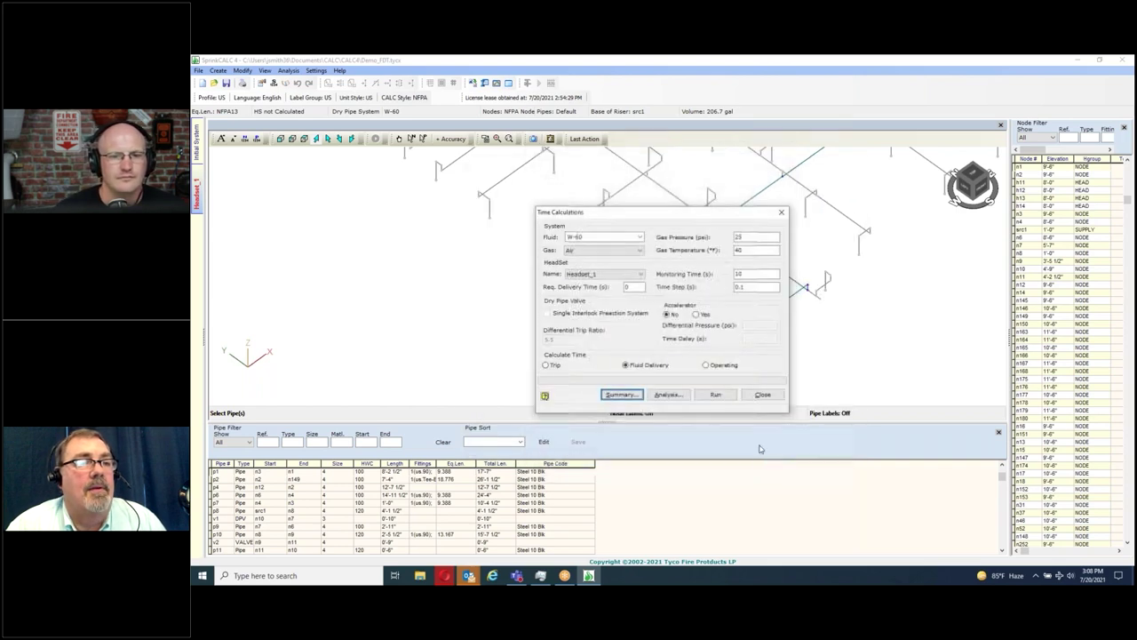
click(709, 365)
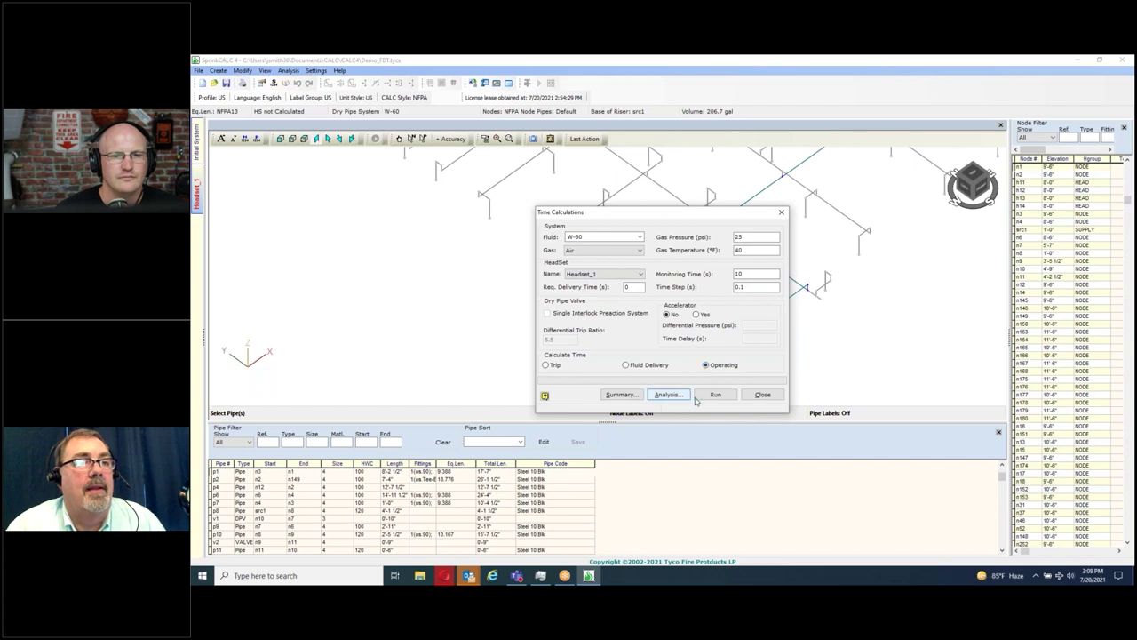
click(718, 396)
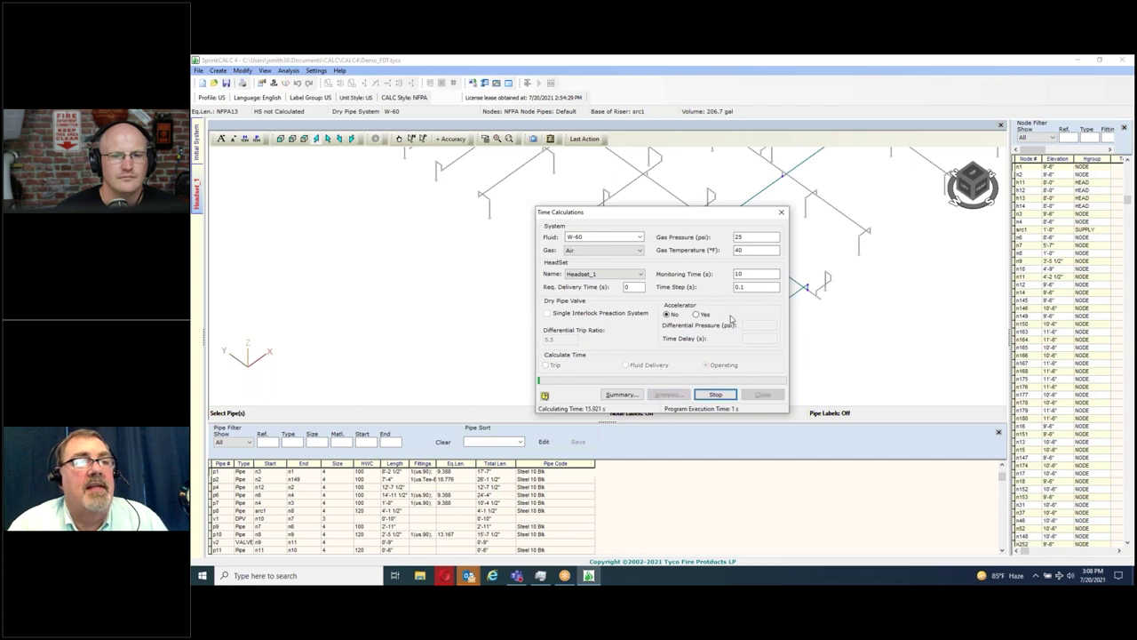
click(729, 328)
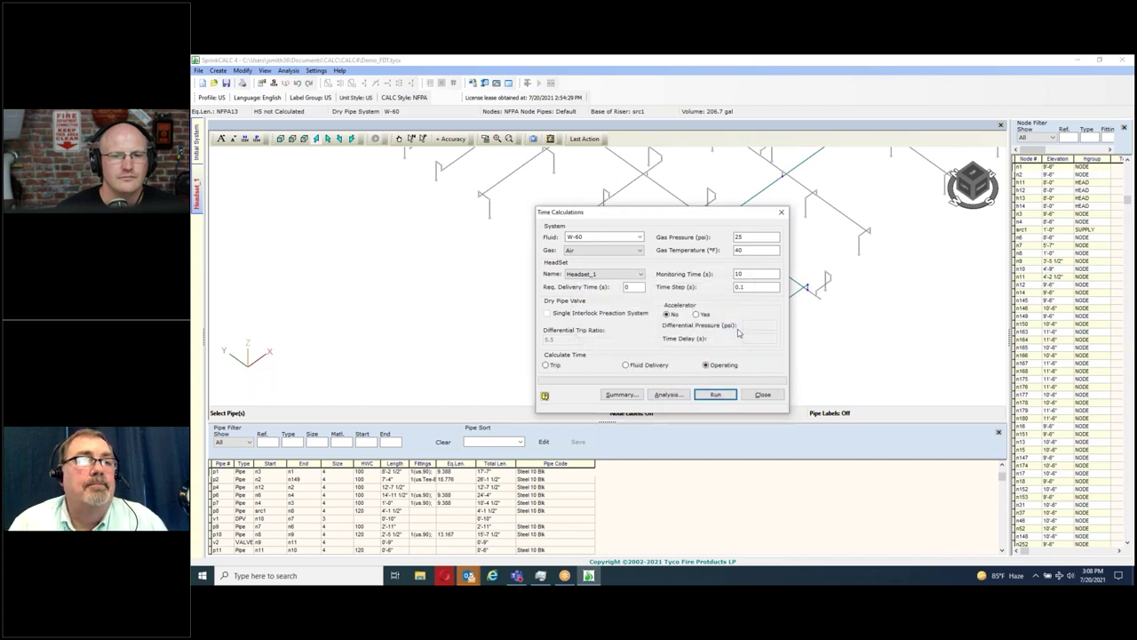
click(670, 395)
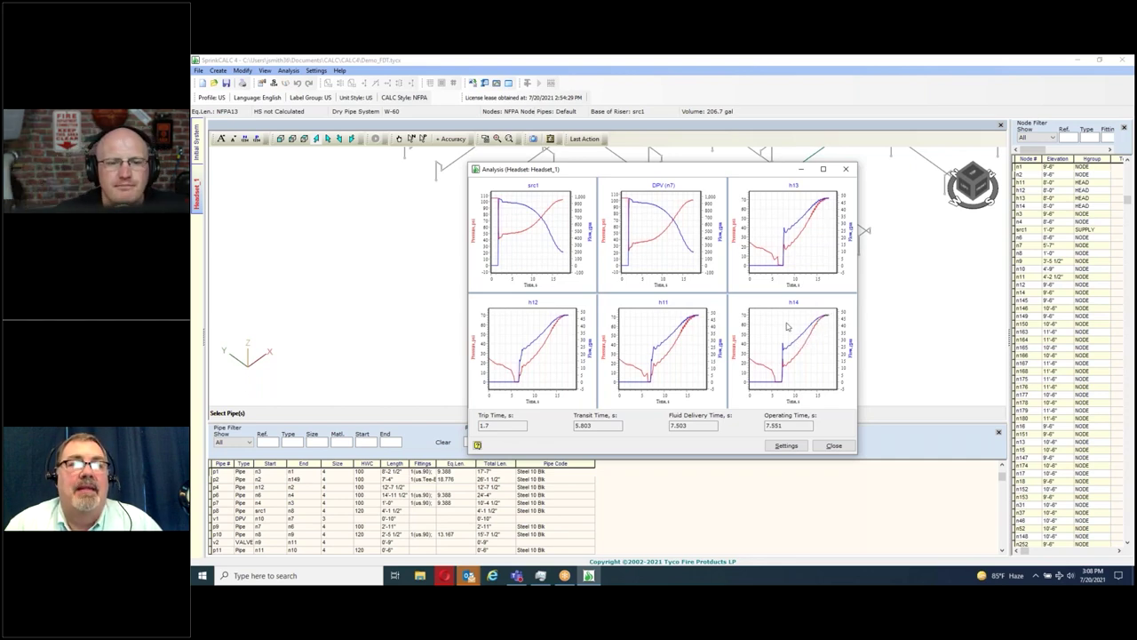
click(831, 445)
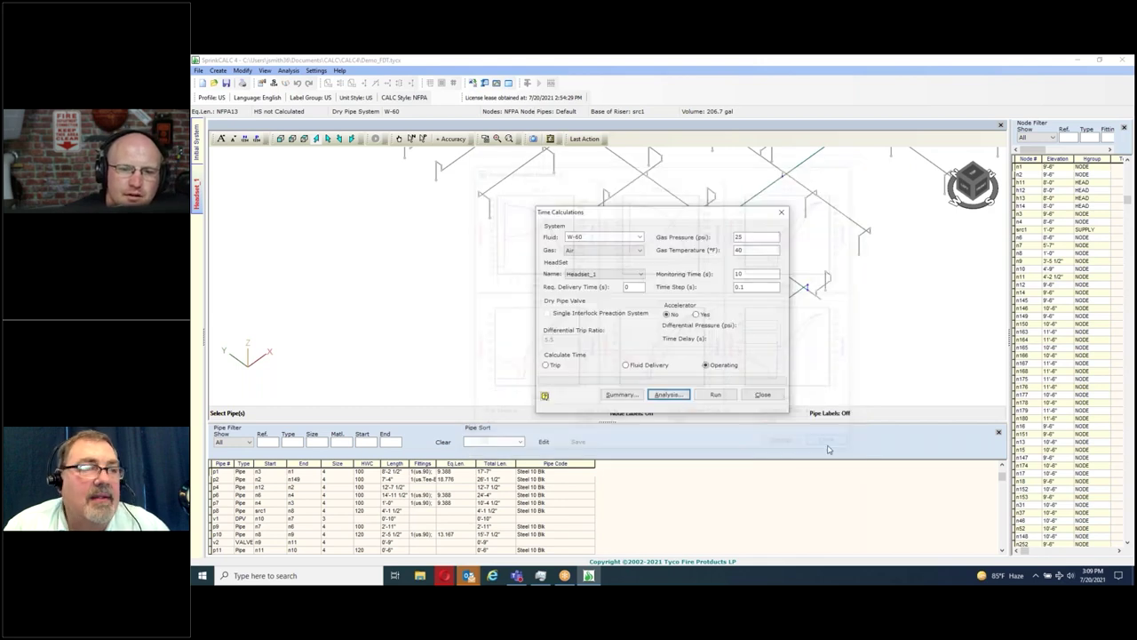
click(763, 394)
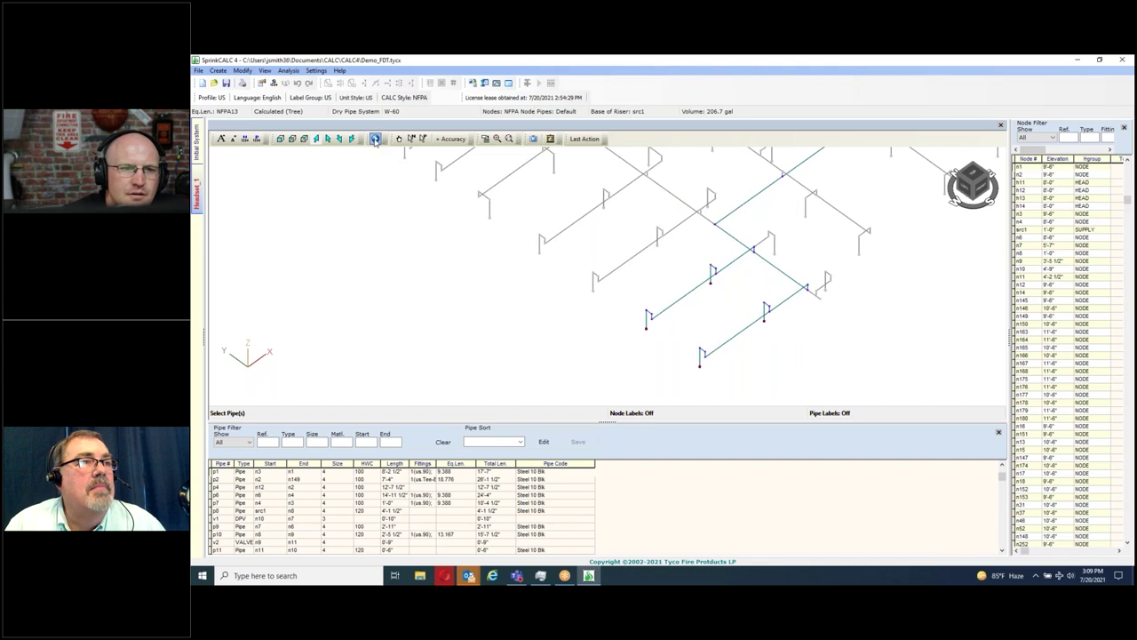
- Play the dry pipe system's water-fill animation through to 17.5 s
click(376, 139)
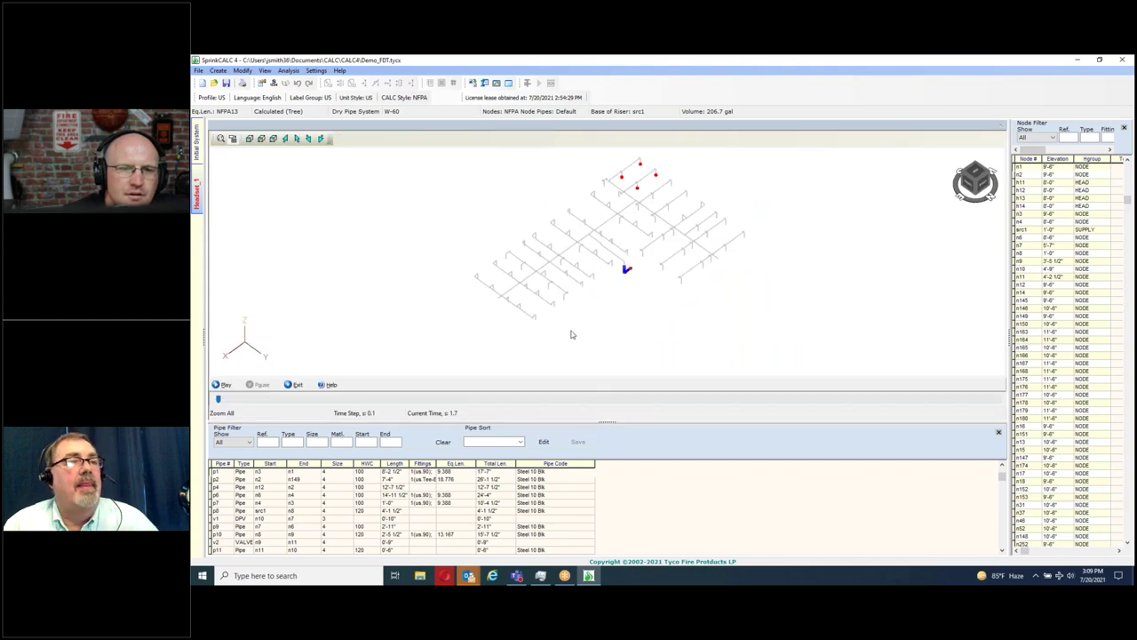
click(221, 385)
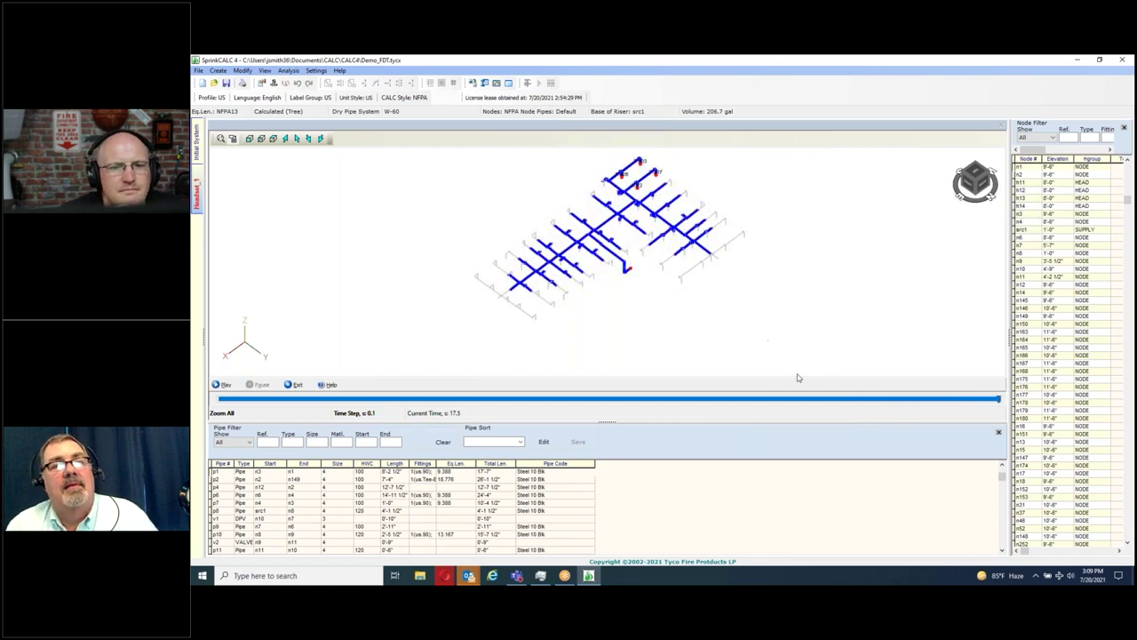
drag(1000, 401, 500, 428)
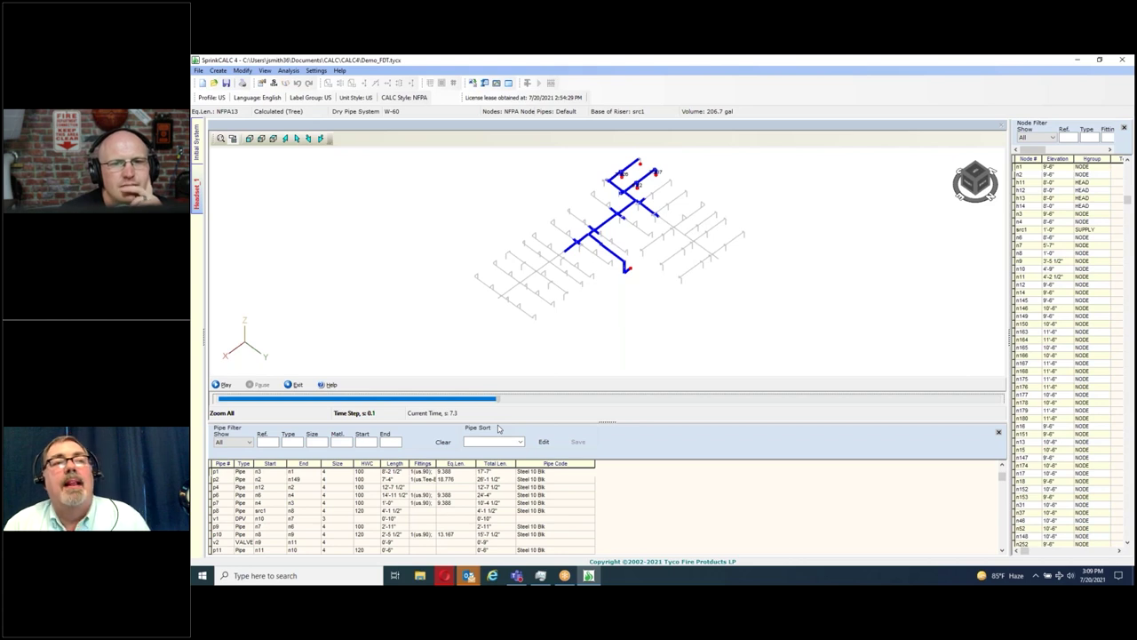
drag(498, 428, 1007, 416)
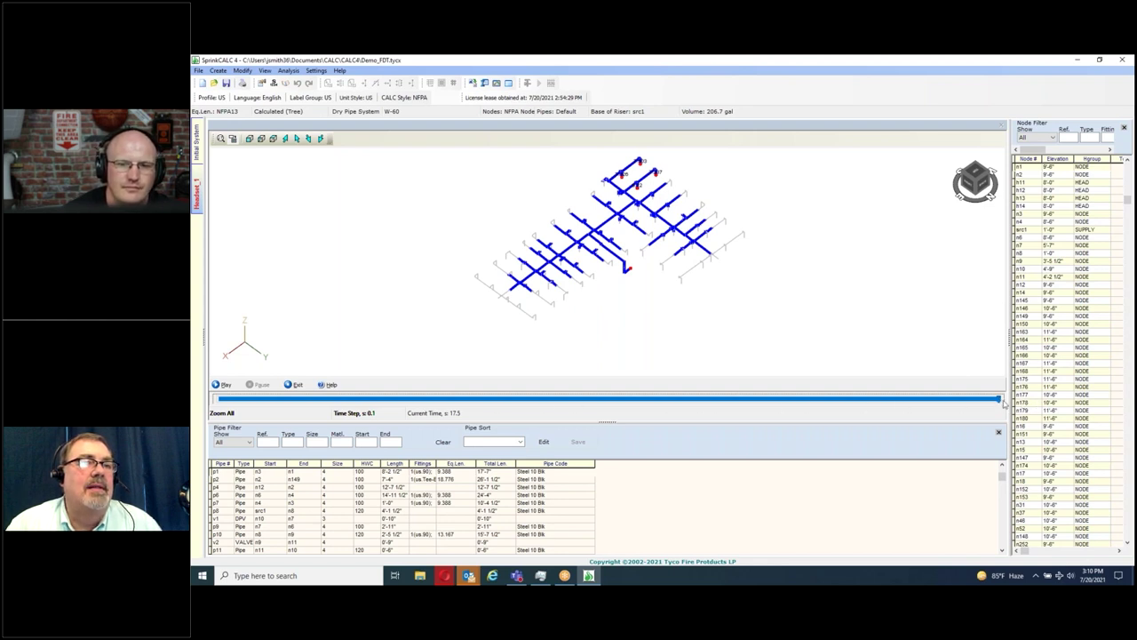
mouse_move(1000, 401)
mouse_down()
mouse_move(426, 403)
mouse_move(997, 402)
mouse_move(798, 402)
mouse_up()
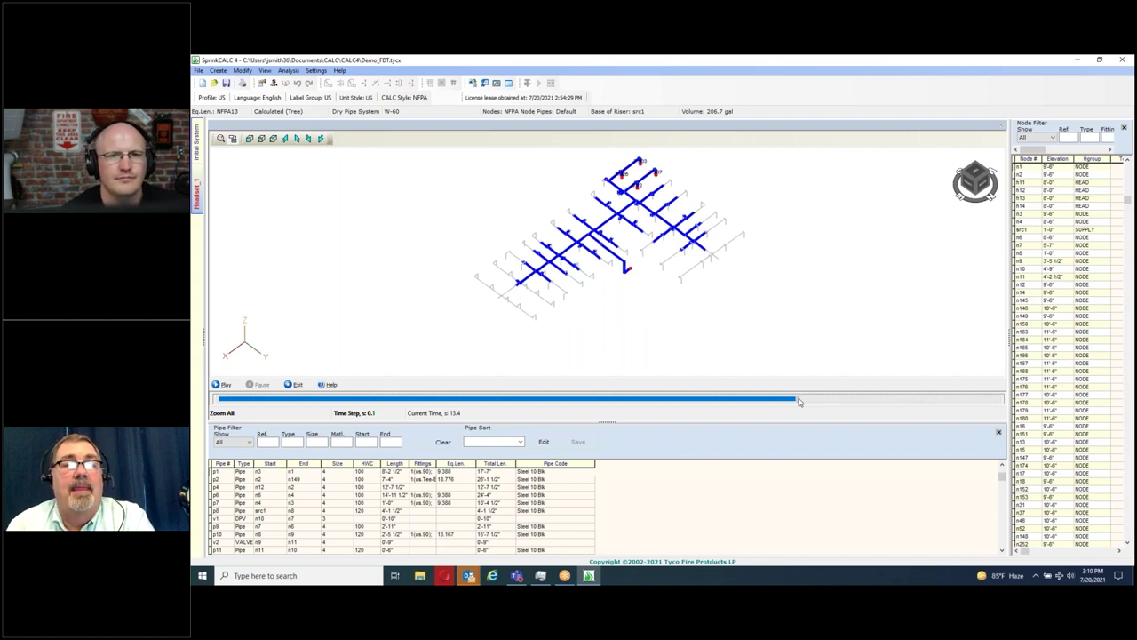
drag(799, 402, 1015, 404)
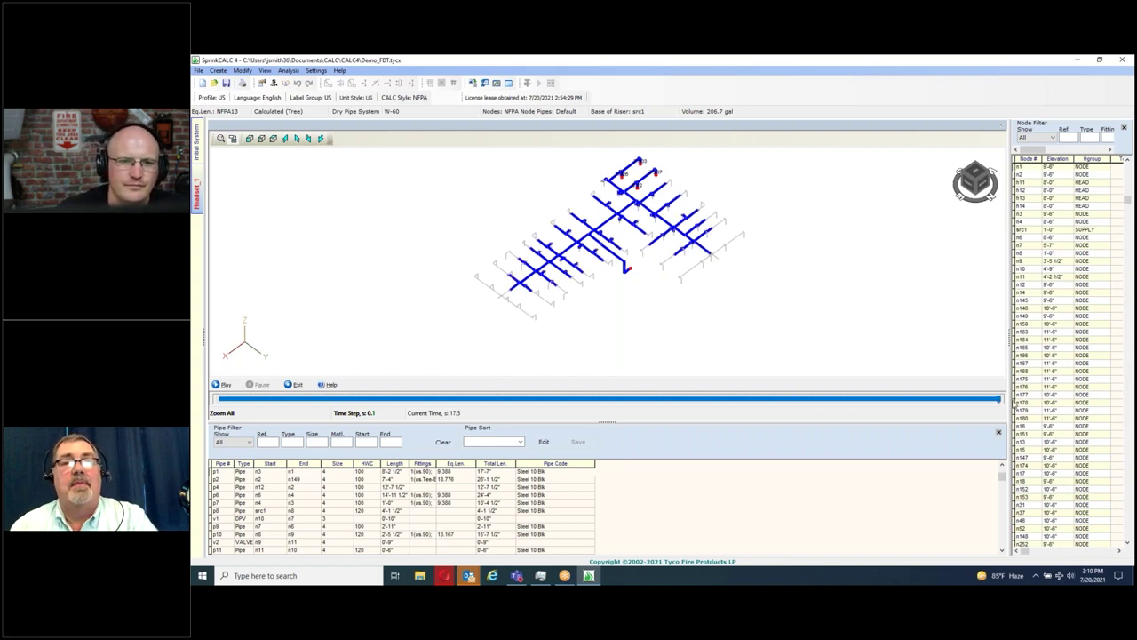